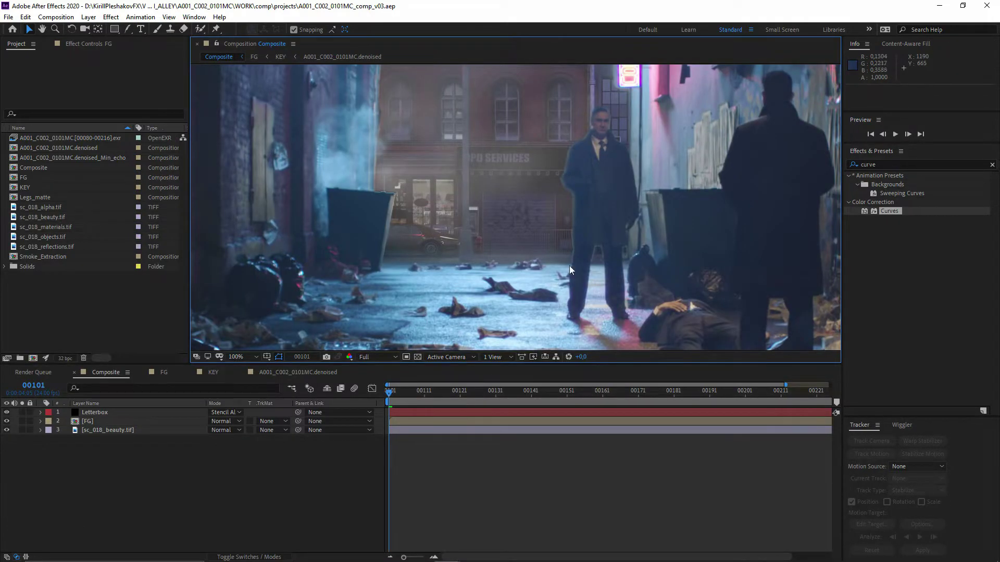
Examine the transition between the street background and the alley floor in the Composite composition
scroll(475, 248, "up", 5)
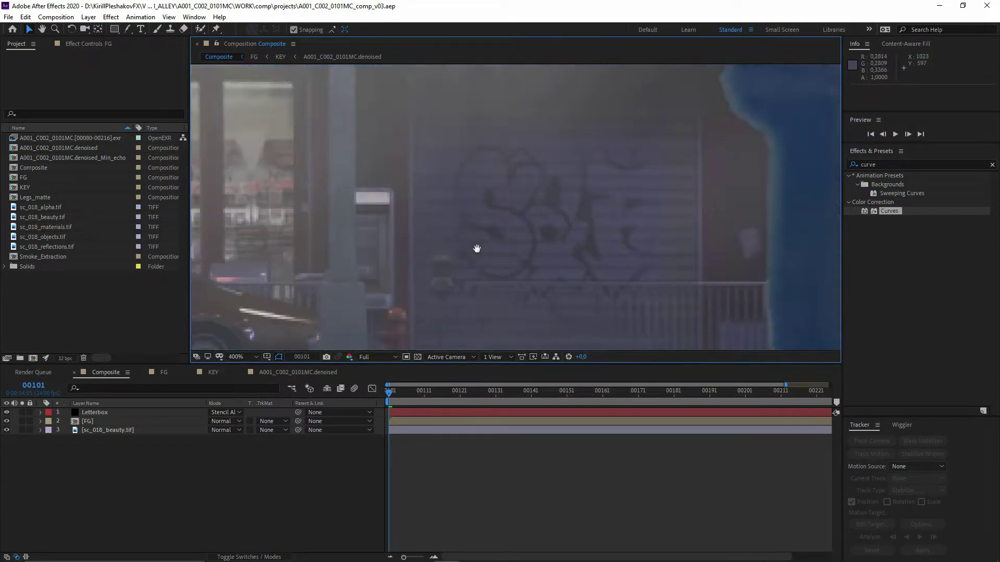
left_click_drag(475, 247, 547, 133)
key("v")
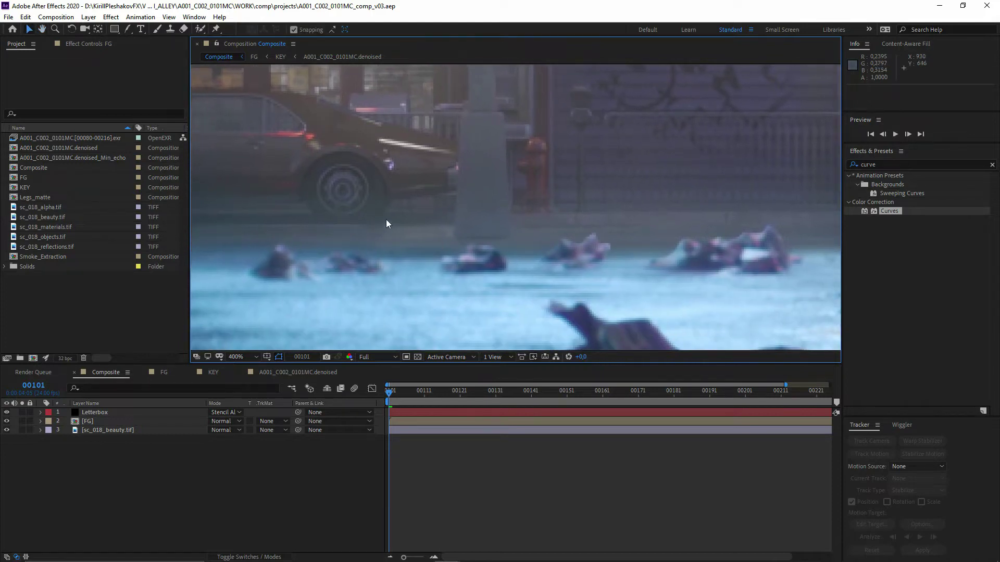
scroll(319, 276, "down", 2)
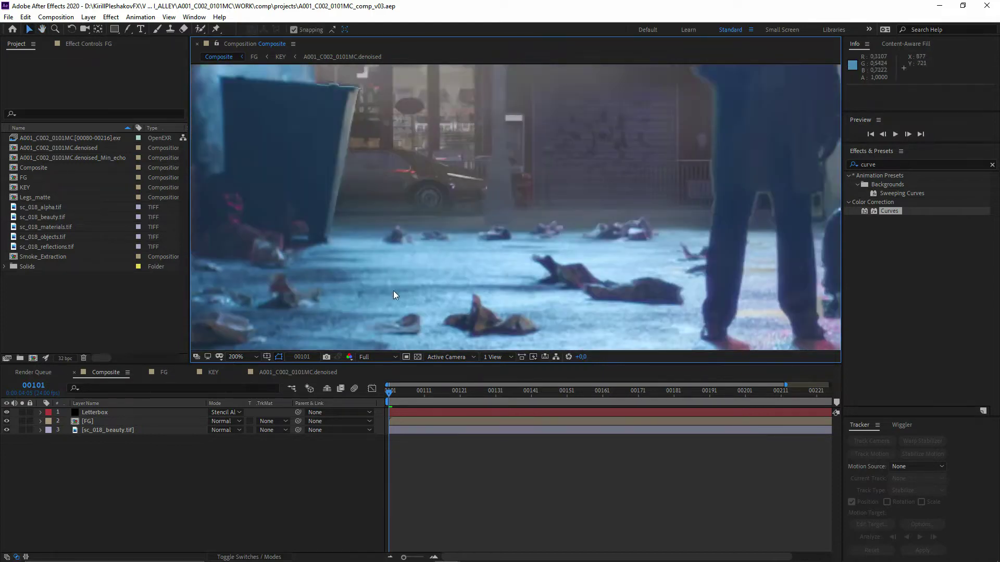
left_click_drag(529, 191, 496, 186)
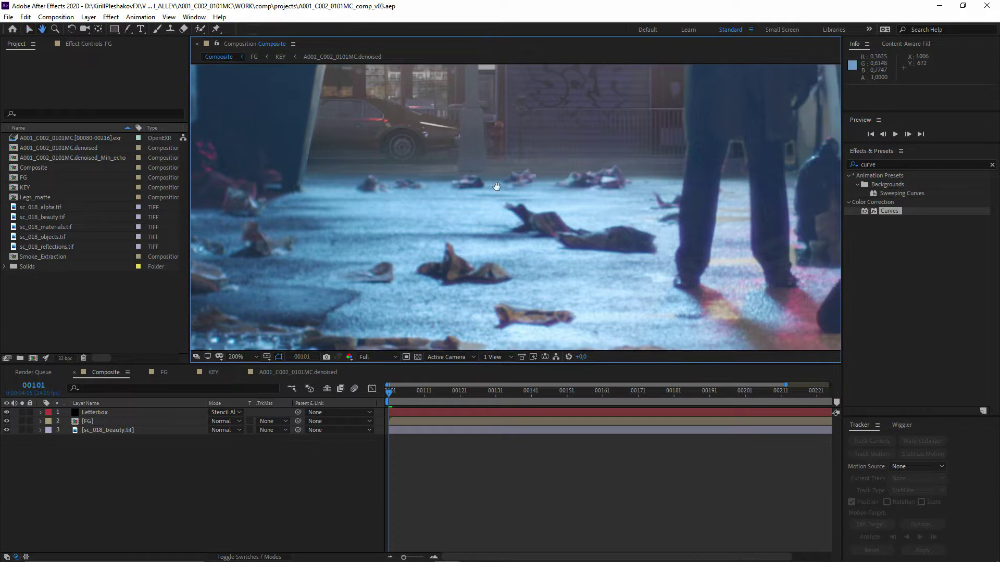
scroll(365, 234, "up", 5)
scroll(370, 282, "right", 3)
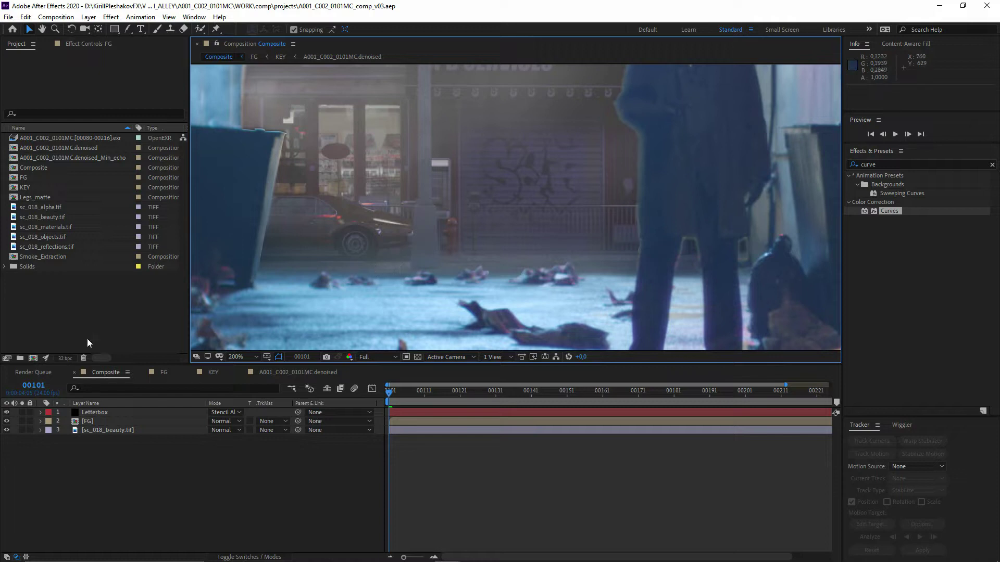
Add sc_018_materials.tif beneath the beauty layer in the Composite composition and solo it
left_click(52, 227)
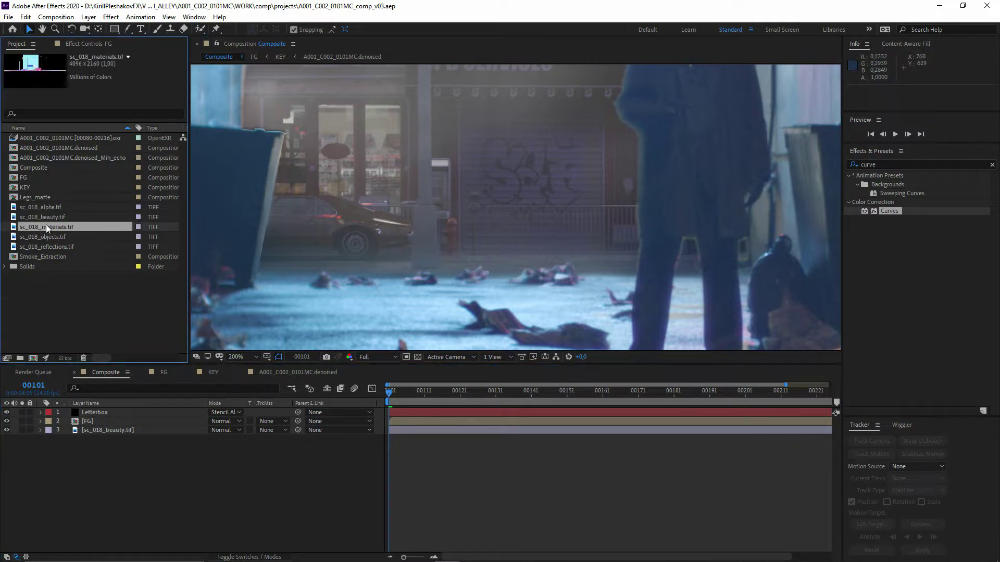
left_click_drag(46, 225, 102, 474)
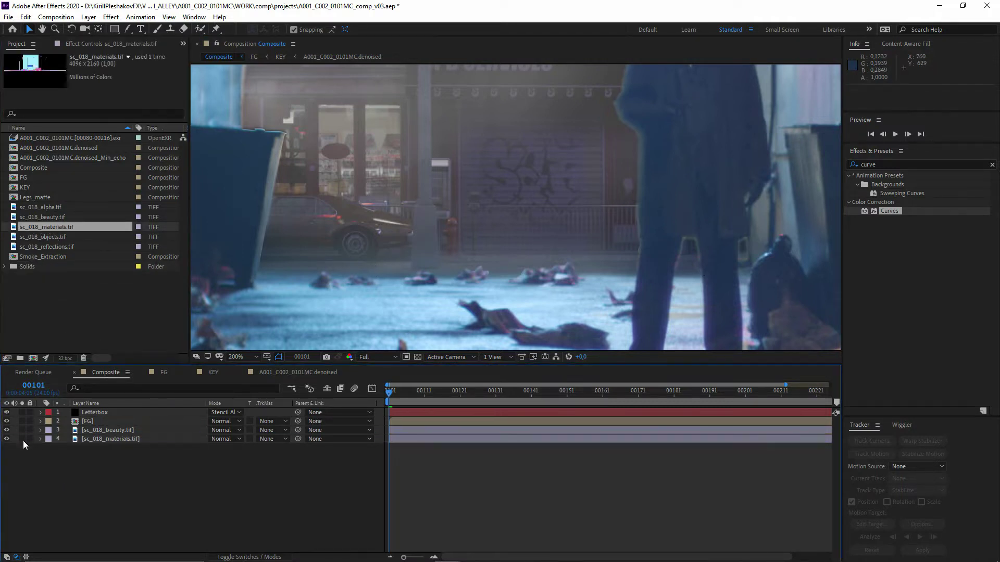
left_click(22, 439)
left_click(99, 439)
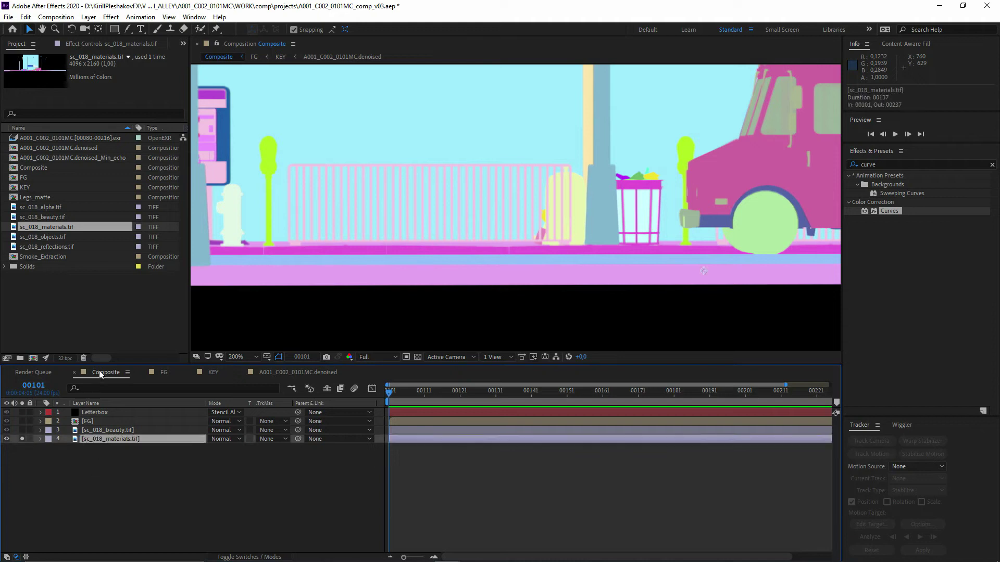
Close the other open composition timelines so that only Composite stays open
left_click(271, 43)
left_click(295, 87)
scroll(421, 291, "down", 1)
left_click_drag(432, 291, 490, 281)
Apply the Color Key effect to the sc_018_materials.tif layer and key out the light pink road strip
left_click(898, 165)
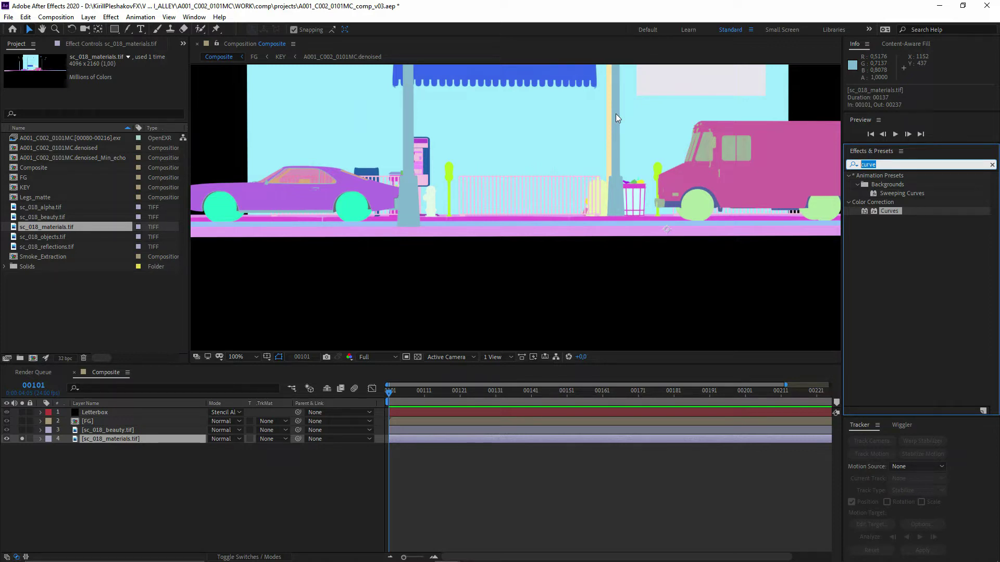
type("key")
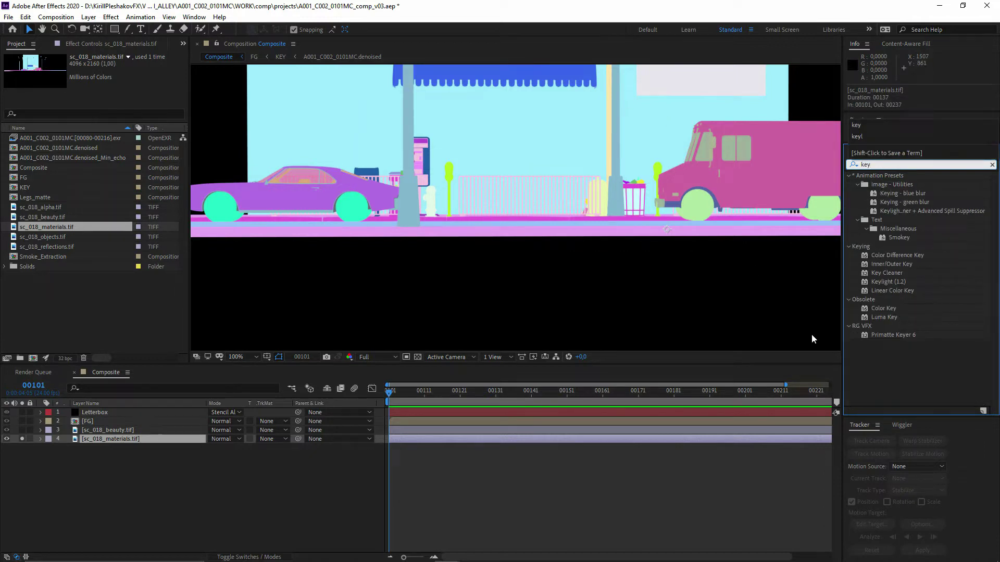
left_click(879, 310)
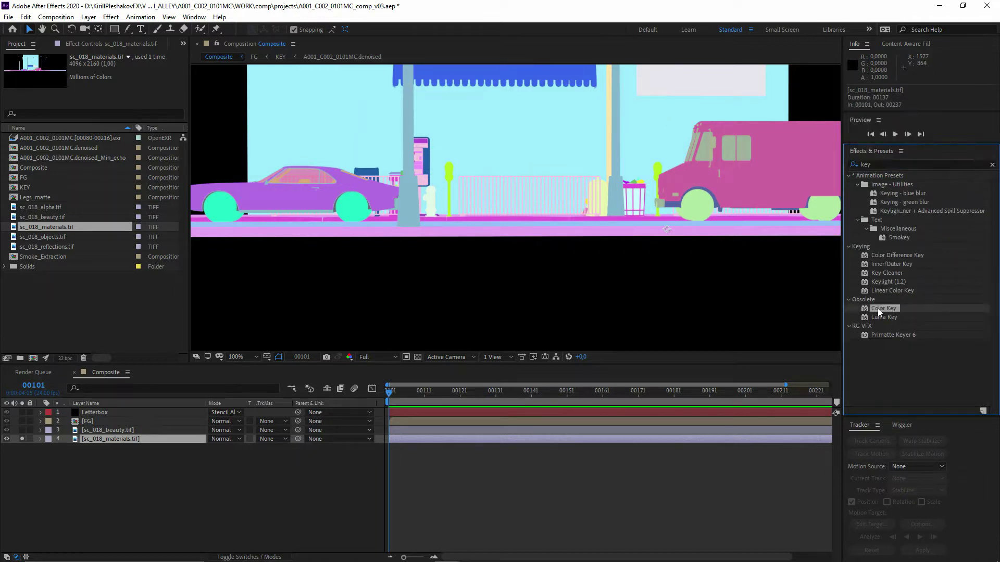
double_click(878, 309)
left_click(416, 229)
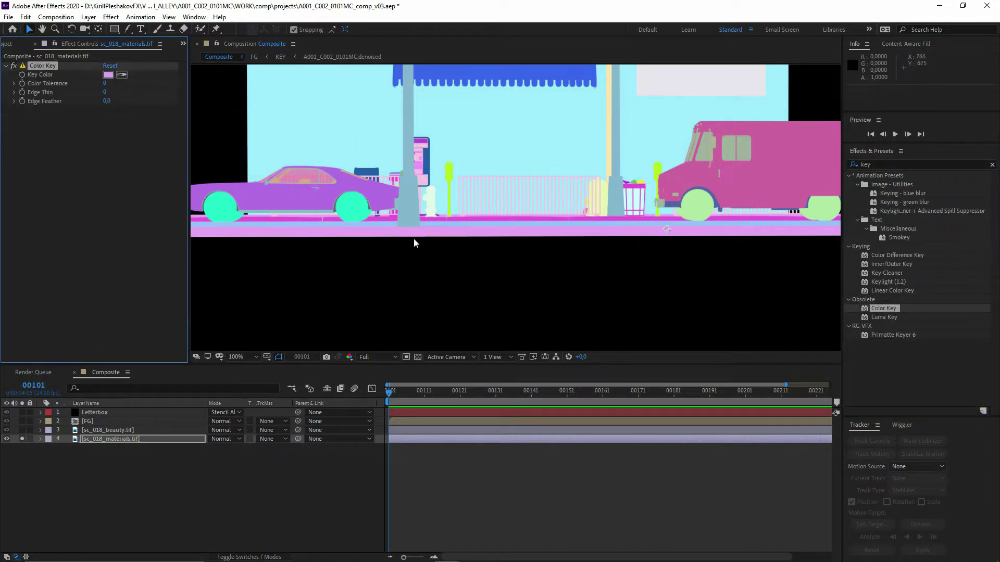
Duplicate the Color Key effect and sample the light blue curb strip as the second key color
scroll(356, 214, "up", 2)
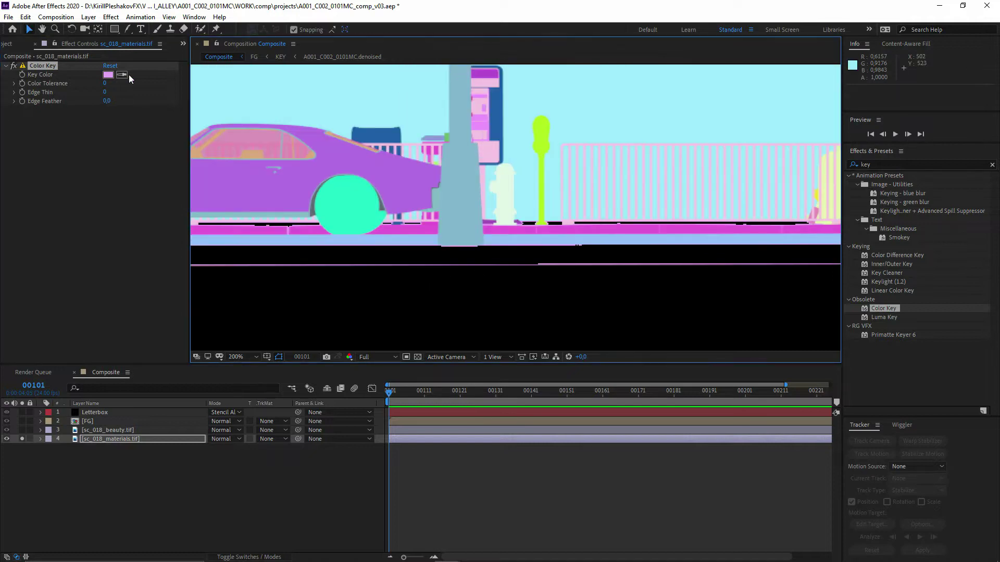
left_click(56, 67)
key("ctrl+d")
left_click(122, 118)
left_click(314, 237)
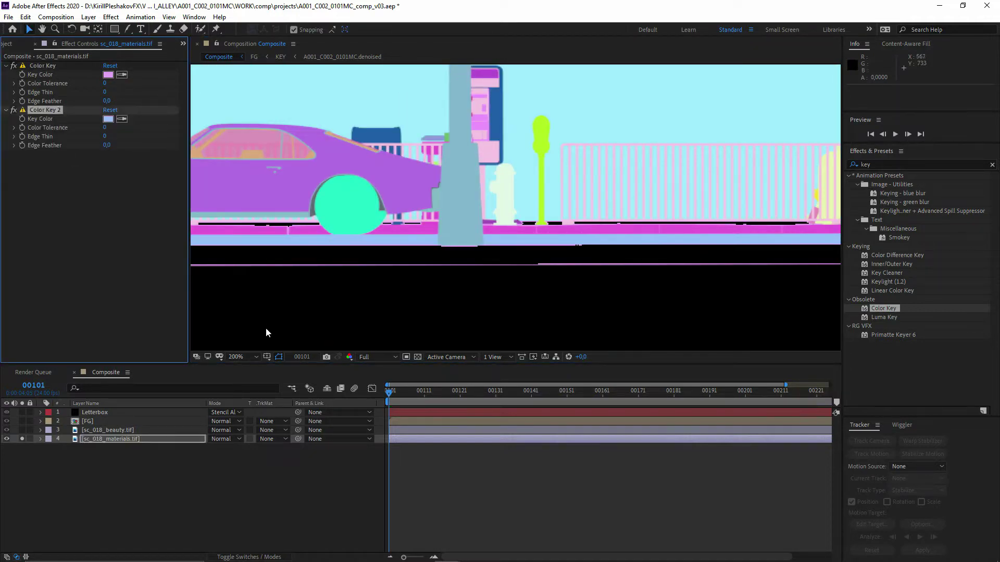
Examine the alpha channel of the keyed materials layer along the full width of the street's lower edge
scroll(266, 333, "down", 3)
left_click_drag(348, 272, 423, 277)
key("alt+4")
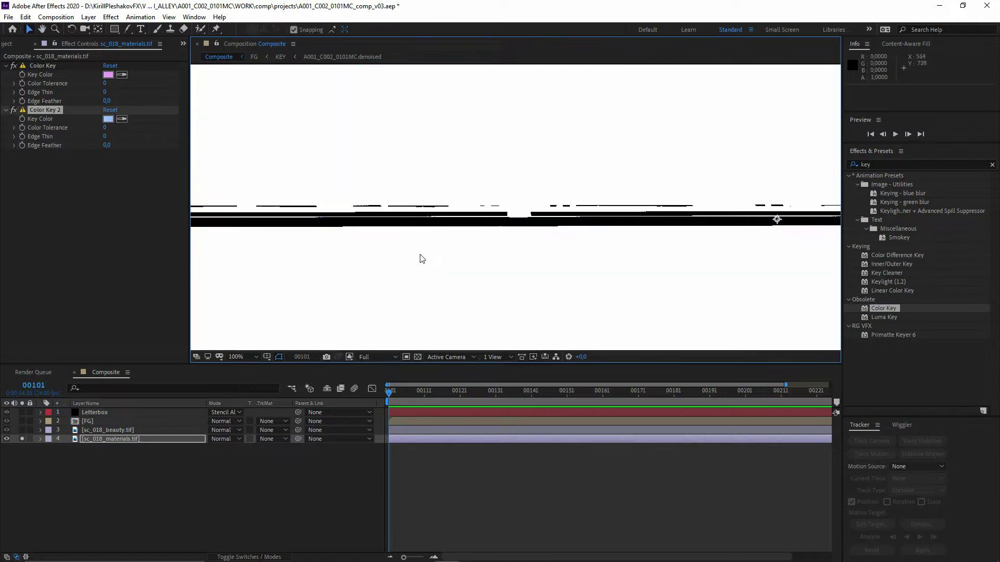
left_click_drag(473, 246, 391, 279)
scroll(458, 270, "down", 1)
left_click_drag(591, 240, 425, 244)
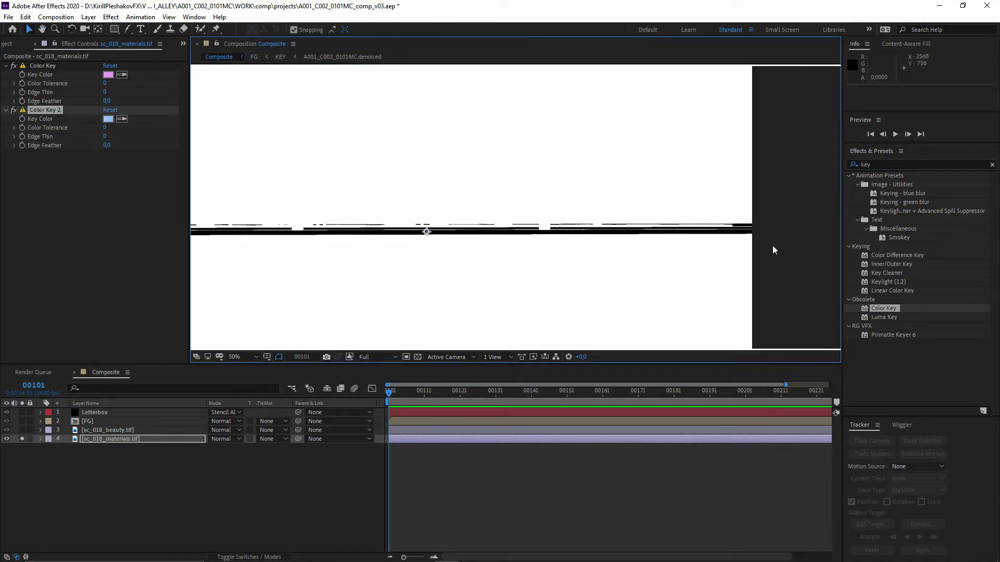
scroll(440, 204, "up", 2)
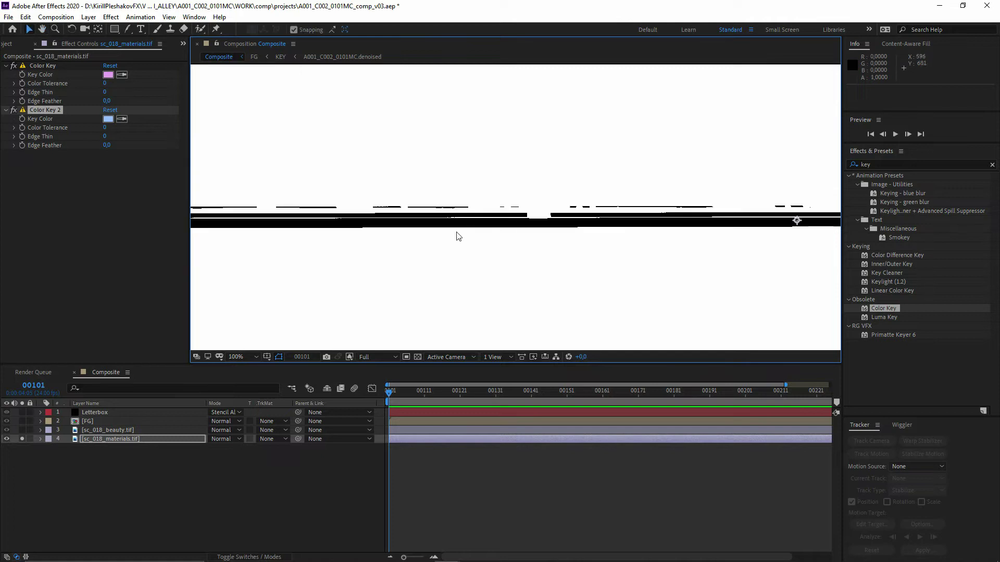
key("alt+4")
Draw a mask around the leftover lines below the curb, following the pole bases, and set its mode to Subtract
left_click_drag(413, 287, 521, 305)
key("g")
left_click(230, 231)
left_click(630, 233)
left_click_drag(644, 240, 150, 270)
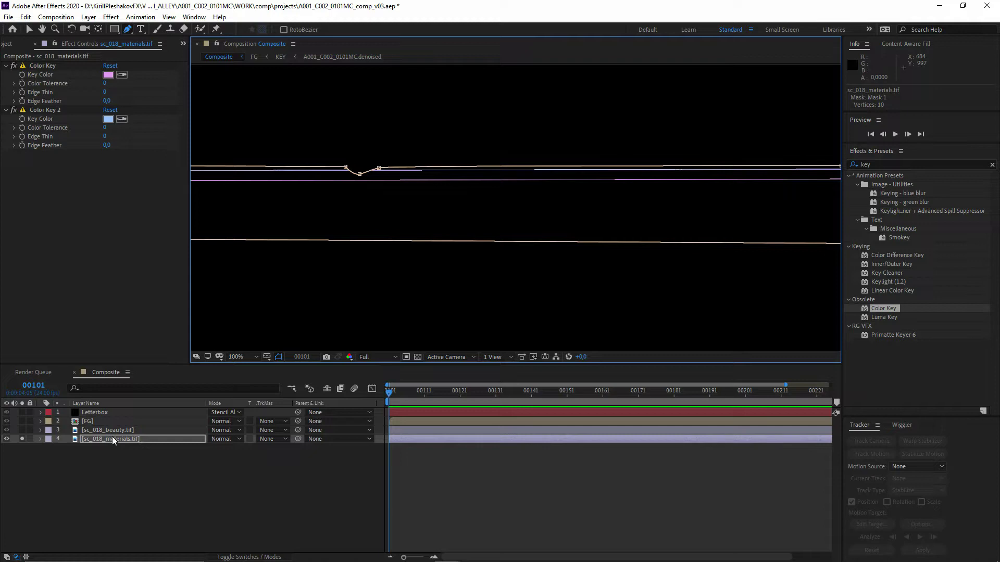
left_click(40, 439)
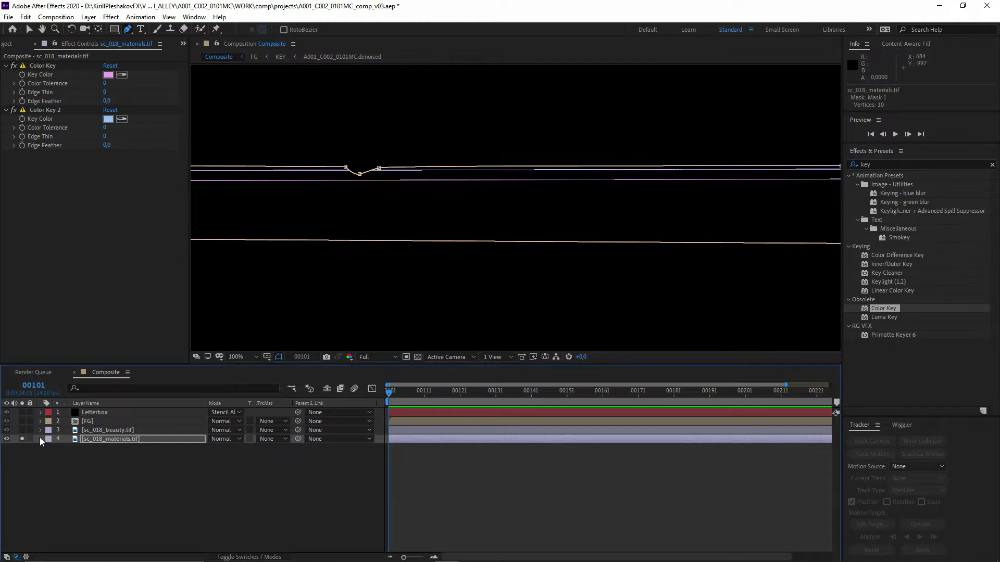
Check the masked materials layer in color and alpha along the curb line and around the pole base
left_click_drag(471, 229, 542, 250)
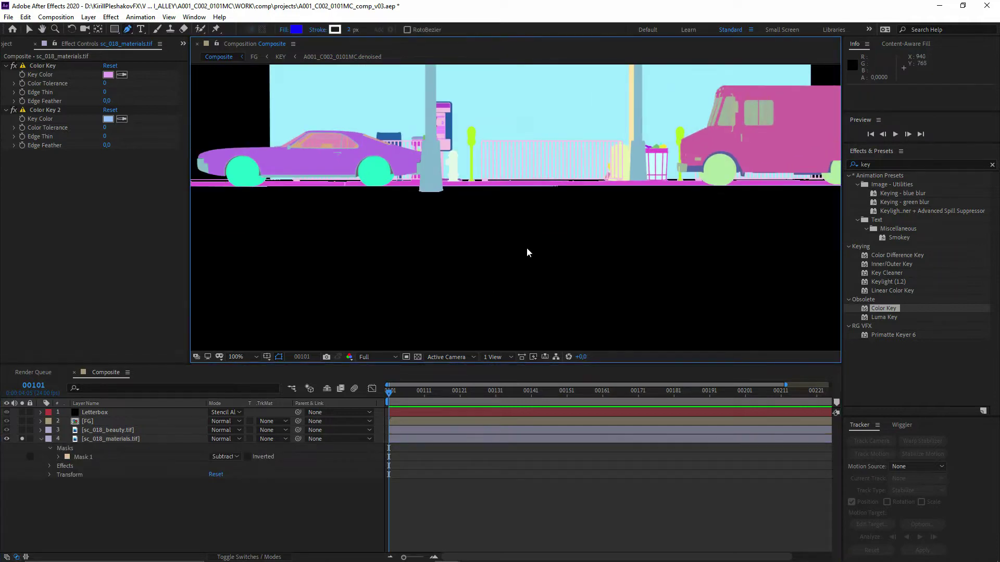
key("alt+4")
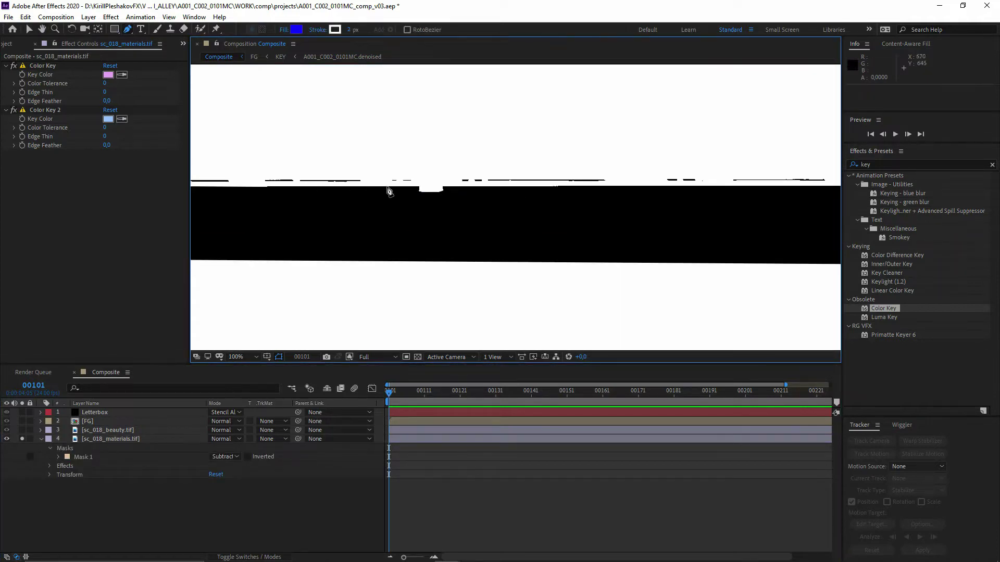
key("alt+4")
key("alt+4")
left_click_drag(391, 189, 437, 205)
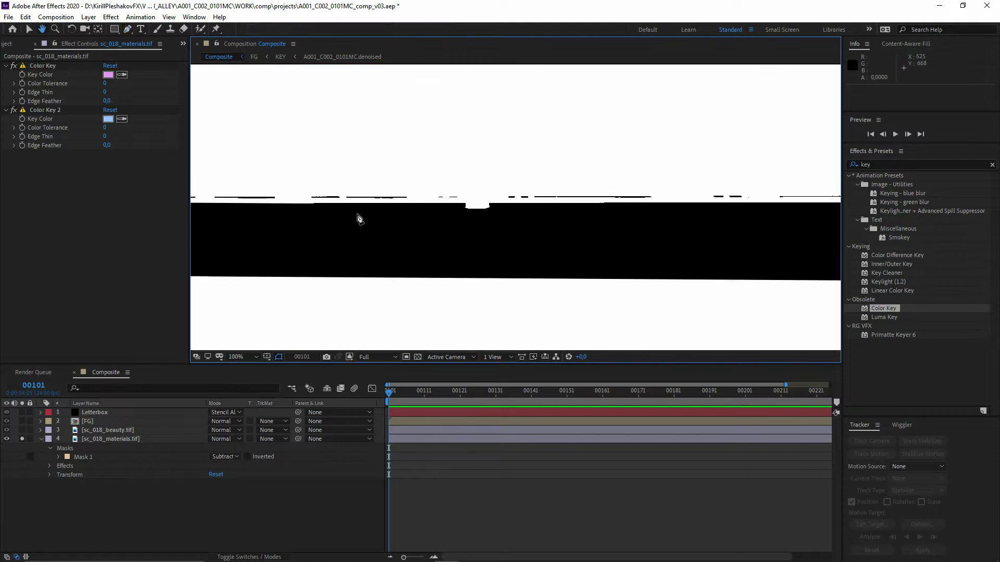
scroll(359, 219, "up", 1)
left_click_drag(334, 216, 519, 241)
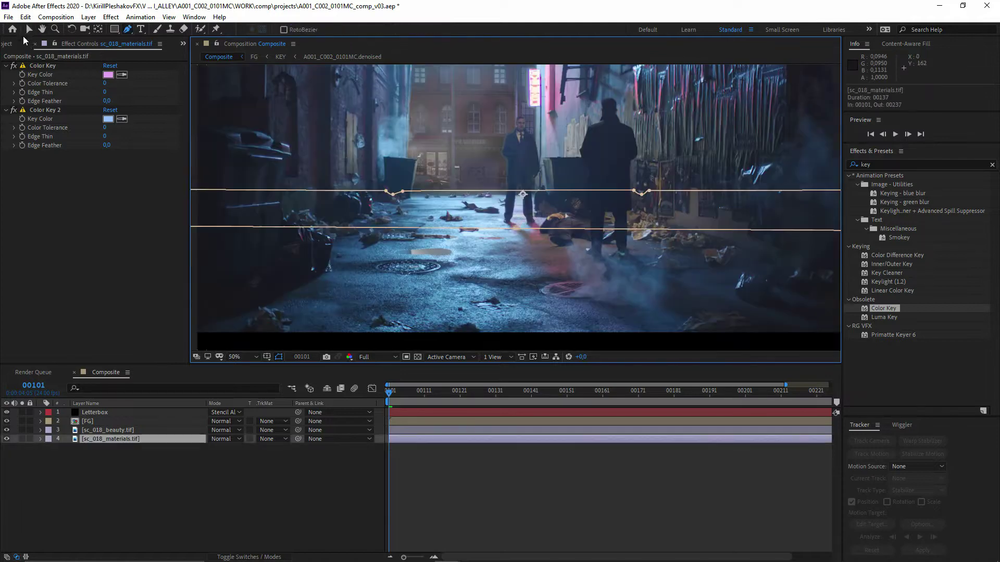
Return to the Selection tool and deselect the materials layer, with the full composite shown instead of the soloed layer
left_click(28, 30)
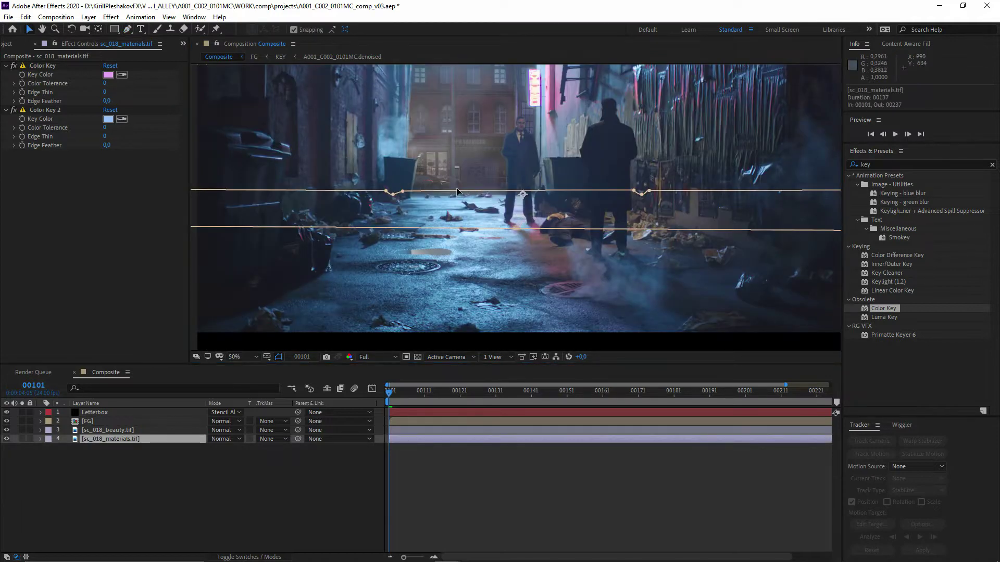
scroll(457, 192, "up", 2)
left_click(88, 488)
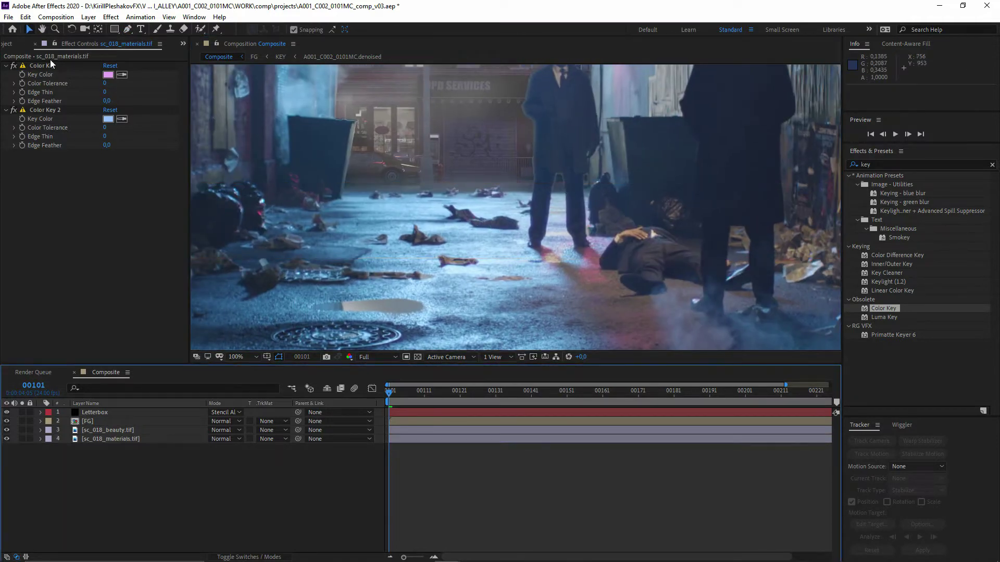
Inspect the nested compositions from FG through KEY into the Core layer's denoised source, and return to FG
left_click(7, 44)
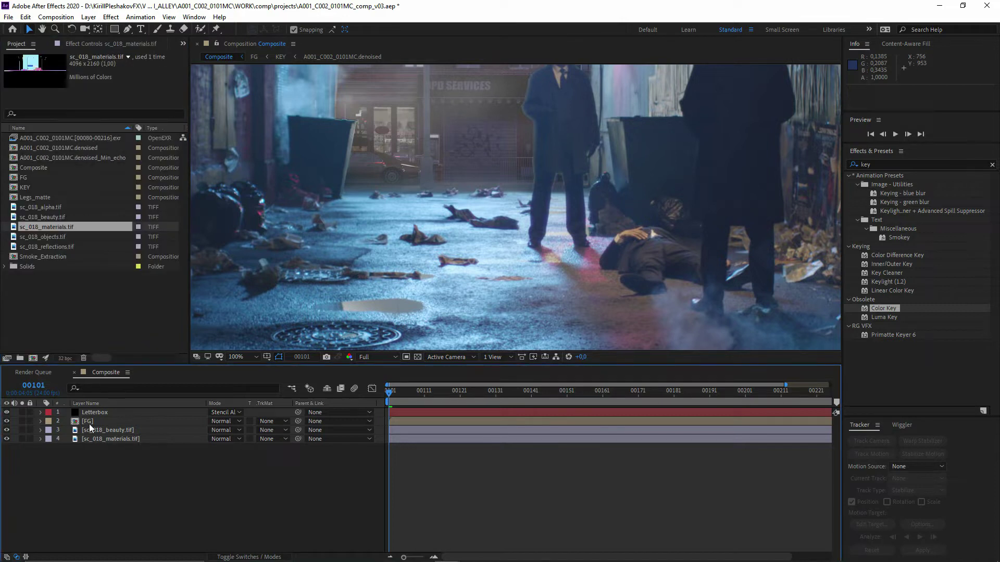
double_click(89, 424)
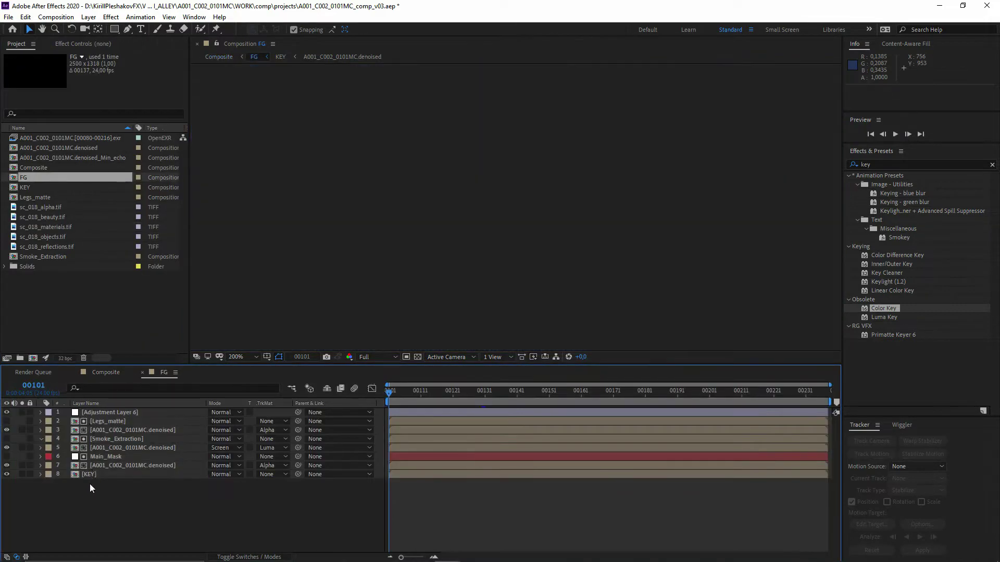
double_click(92, 476)
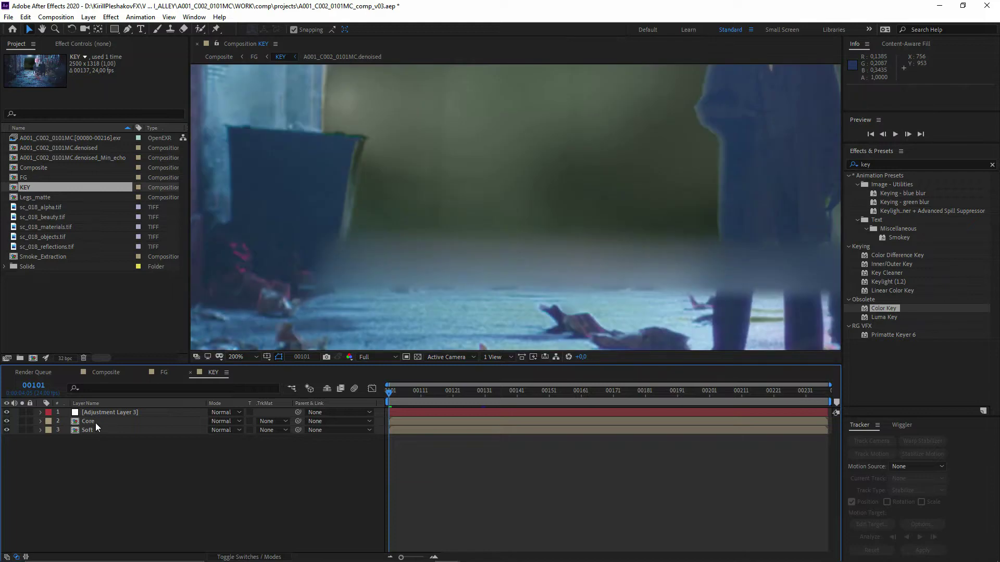
double_click(96, 423)
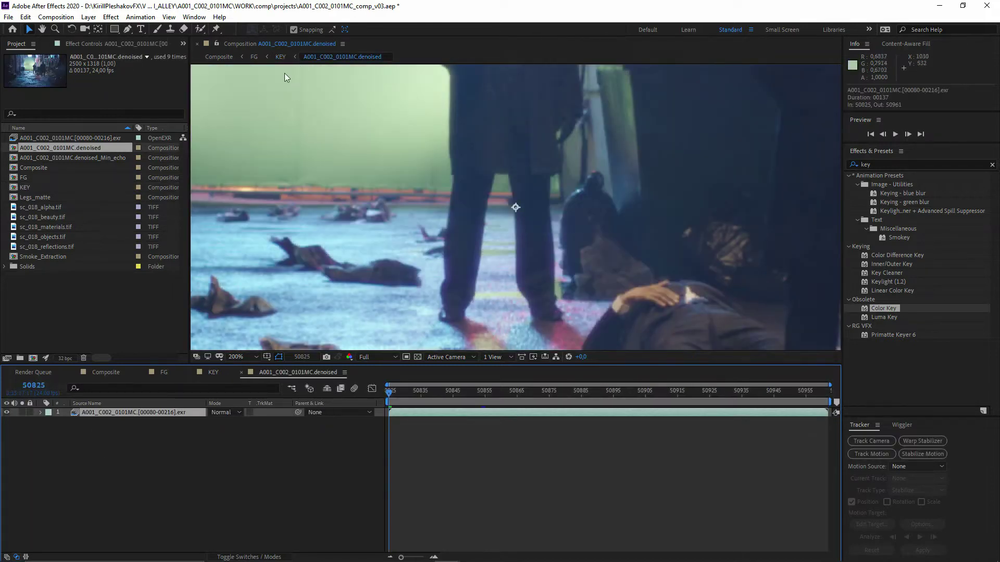
left_click(276, 57)
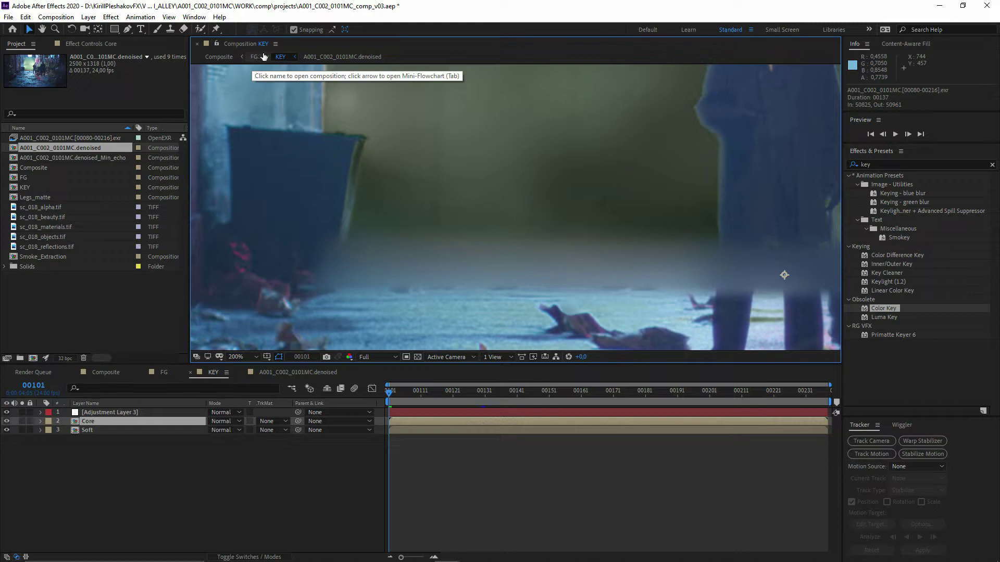
left_click(255, 57)
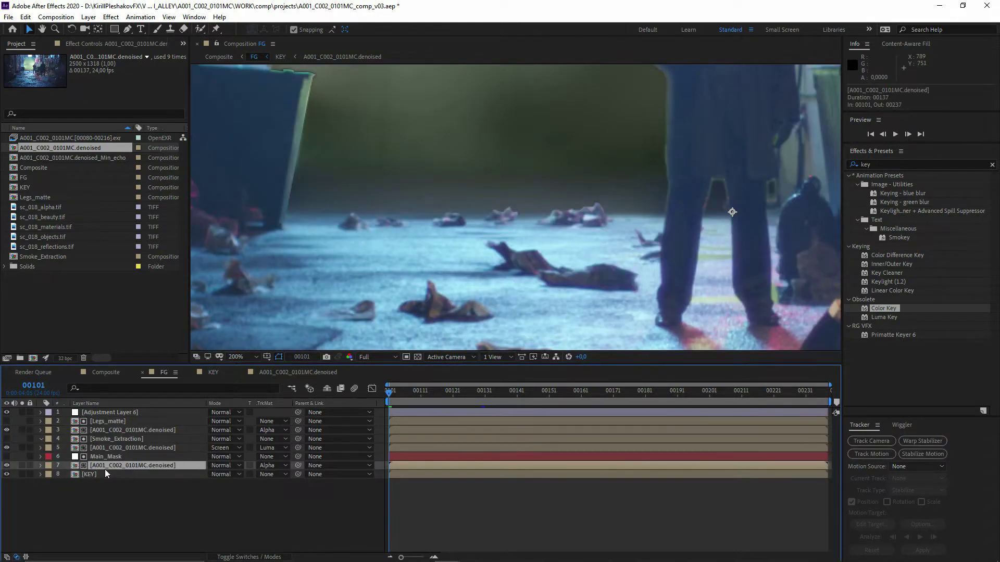
Reveal the source of the A001_C002_0101MC.denoised layer directly above KEY in the project
right_click(114, 468)
left_click(91, 483)
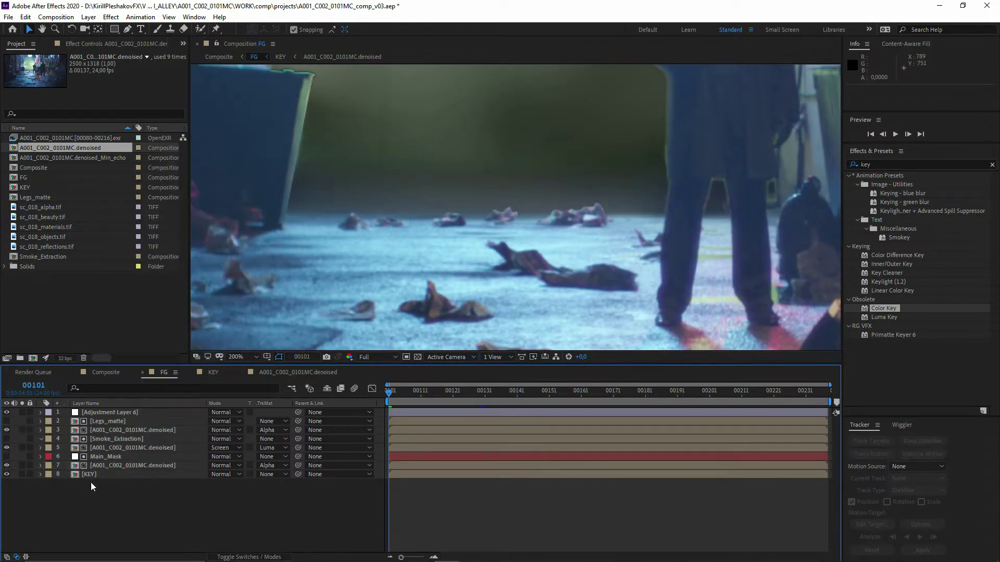
left_click(107, 468)
right_click(99, 466)
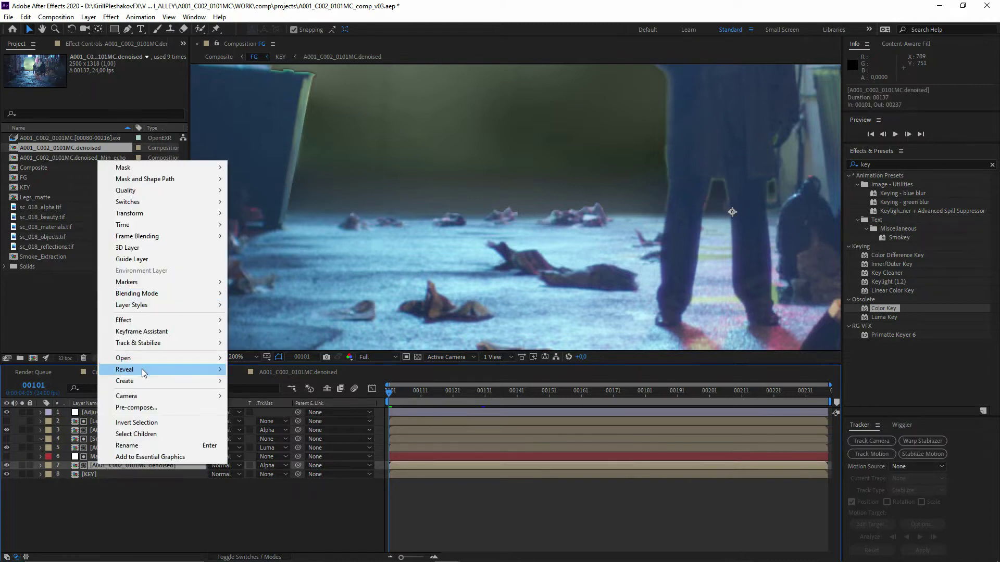
mouse_move(166, 371)
left_click(271, 381)
Check which compositions use A001_C002_0101MC.denoised, and open it to inspect the anchor point keyframes of its EXR footage layer
right_click(82, 145)
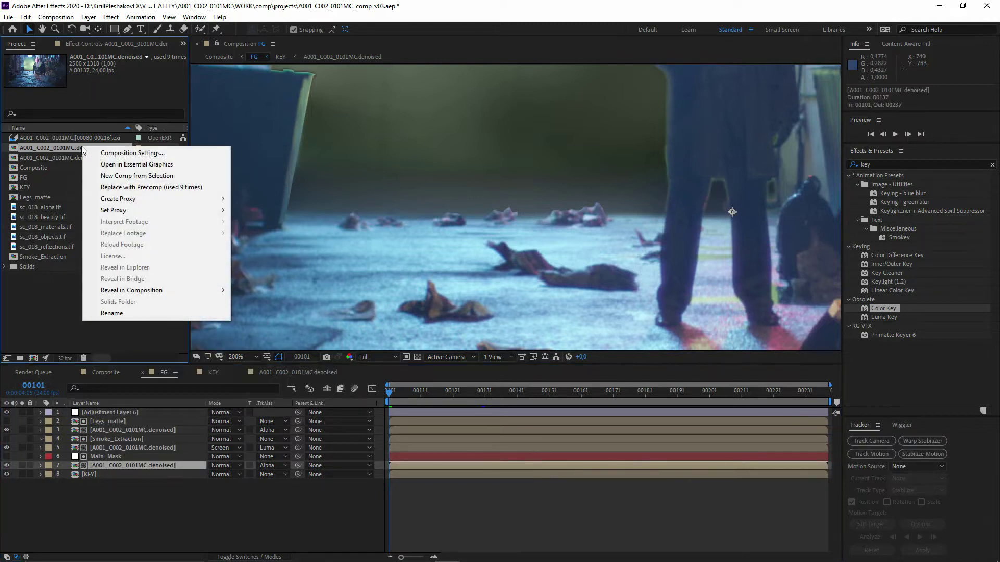
left_click(42, 149)
right_click(86, 150)
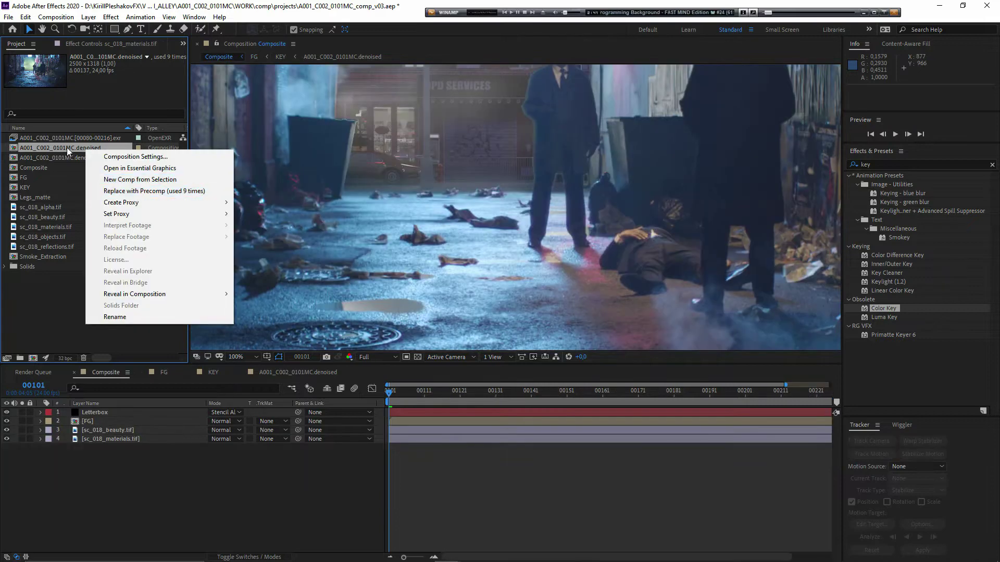
mouse_move(156, 294)
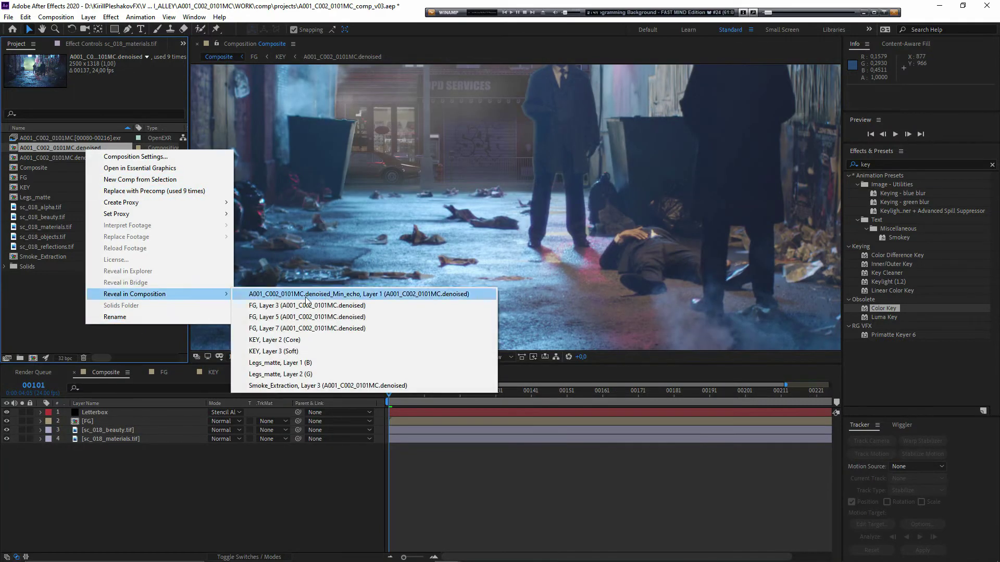
left_click(58, 149)
double_click(63, 148)
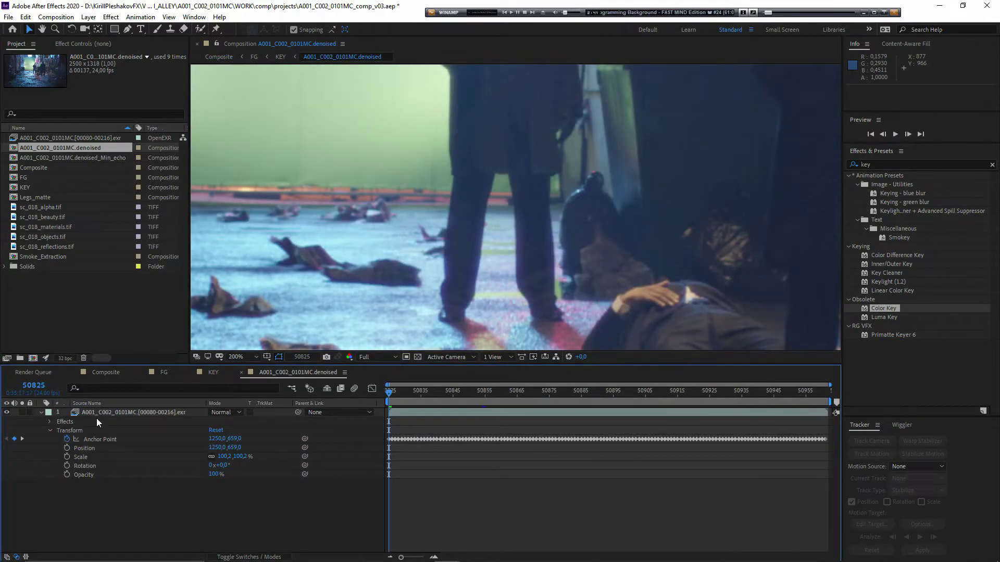
left_click(90, 433)
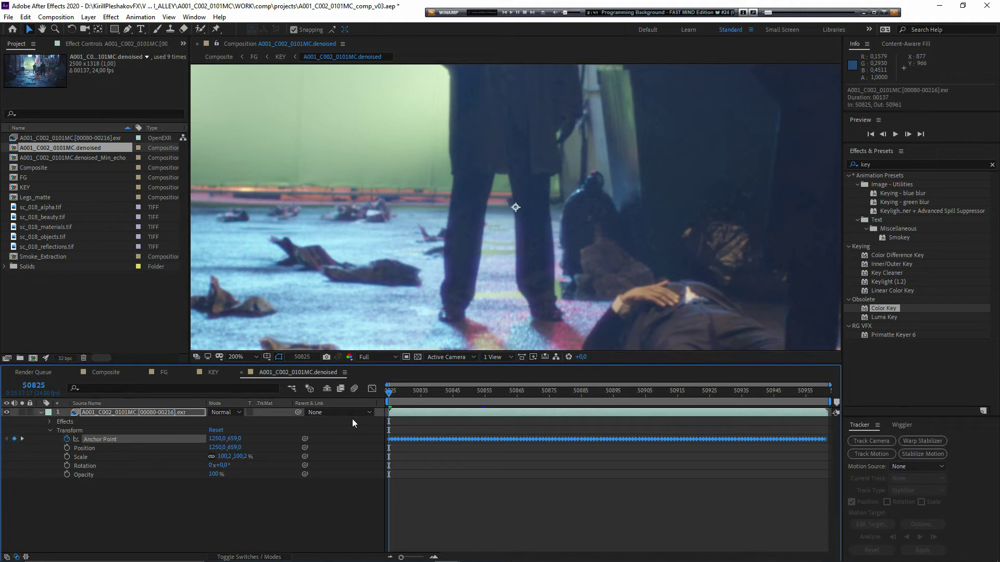
Add the A001_C002_0101MC.denoised composition beneath all other layers in Composite and solo it
left_click(222, 59)
left_click_drag(77, 149, 151, 515)
left_click(151, 514)
left_click(22, 448)
left_click(110, 447)
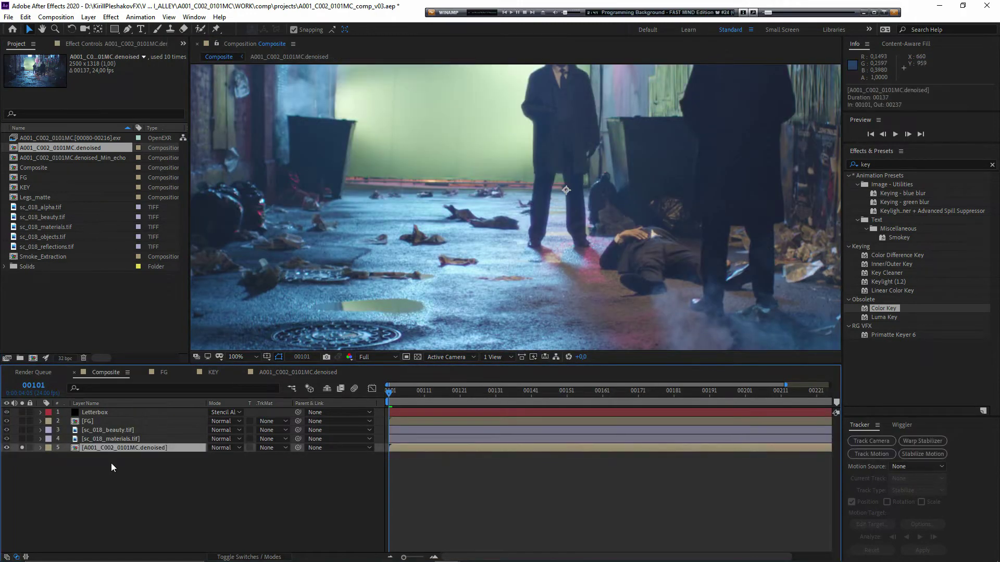
key("comma")
key("comma")
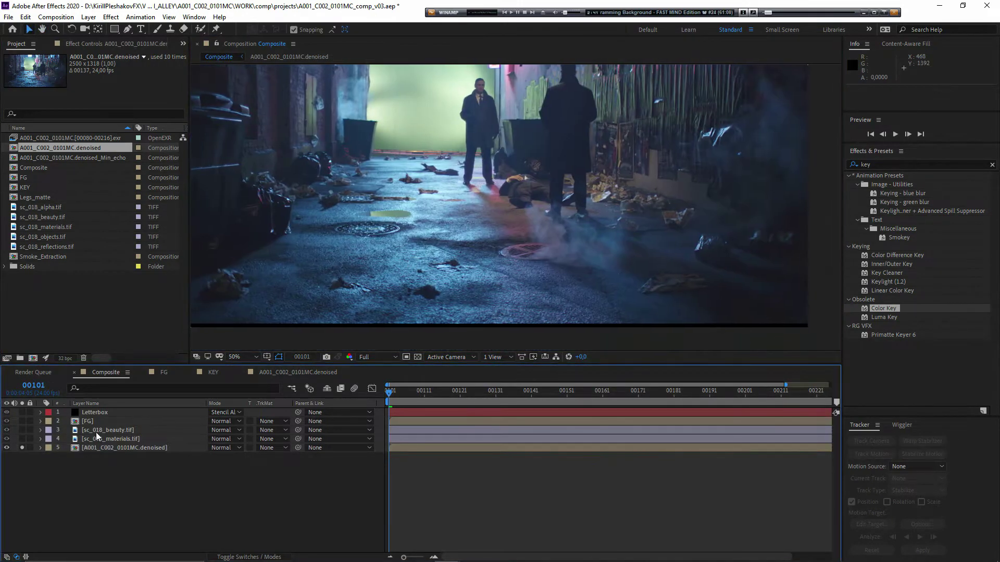
Copy the Advanced Spill Suppressor effect from the FG layer onto the A001_C002_0101MC.denoised layer
left_click(98, 422)
left_click(84, 44)
left_click(65, 66)
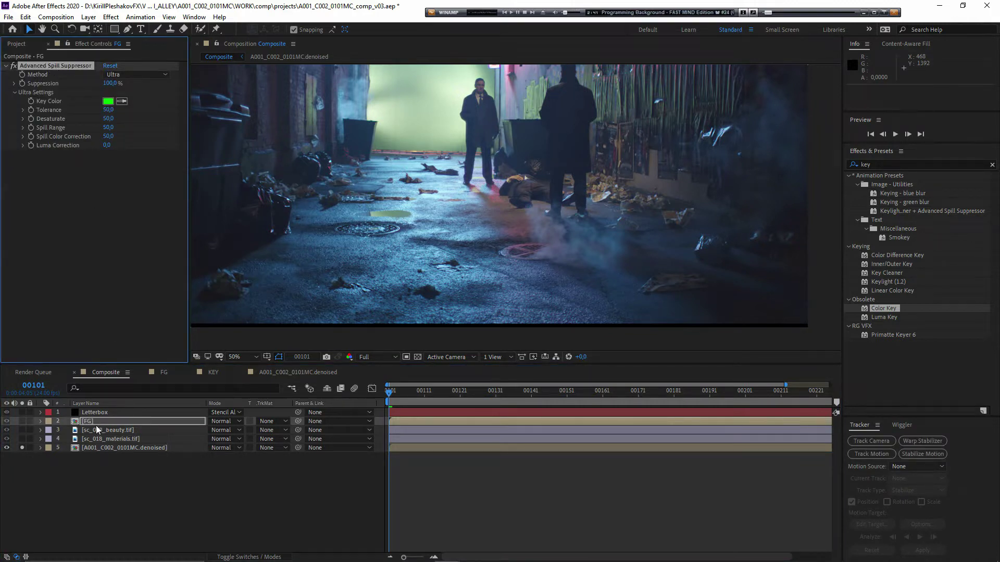
left_click(22, 422)
left_click(21, 421)
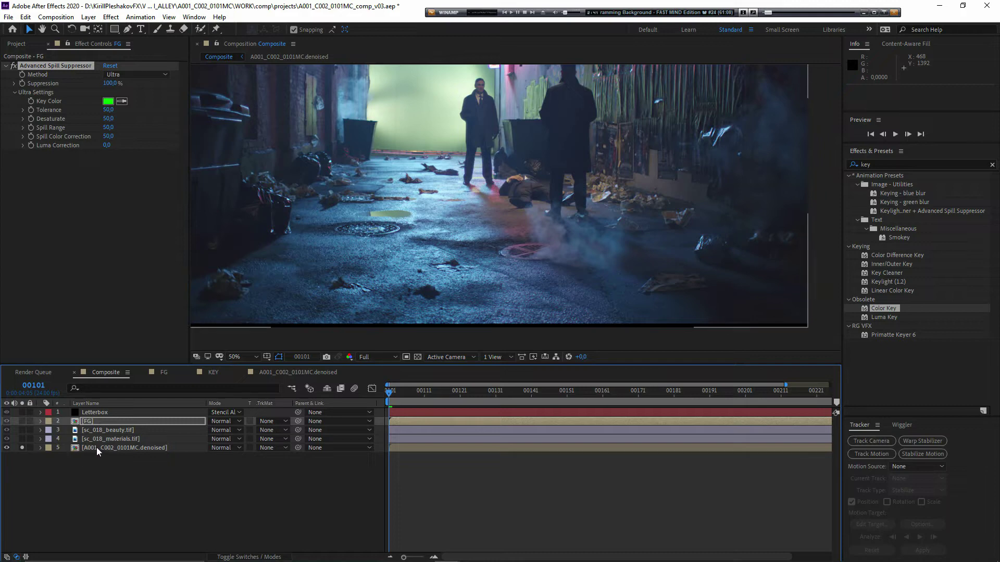
left_click(55, 70)
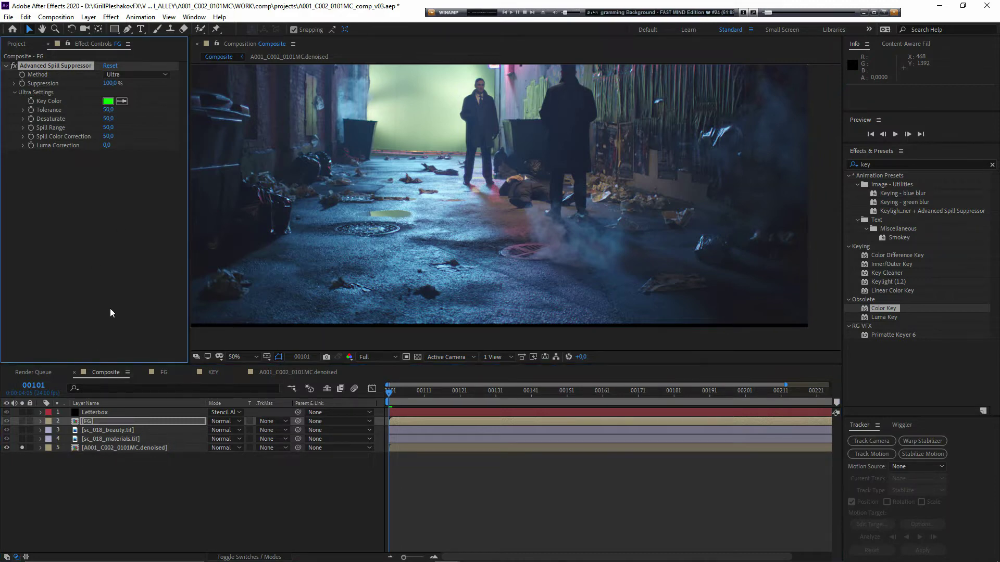
left_click(116, 458)
left_click(119, 449)
key("ctrl+v")
left_click(26, 461)
key("comma")
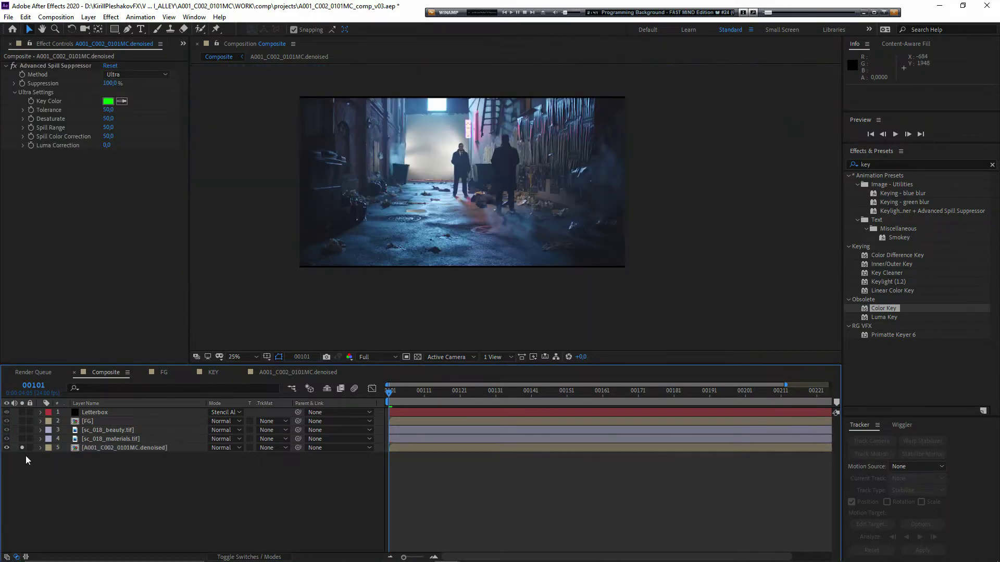
Give the A001_C002_0101MC.denoised layer an alpha inverted track matte from sc_018_materials.tif
left_click(126, 449)
left_click(272, 448)
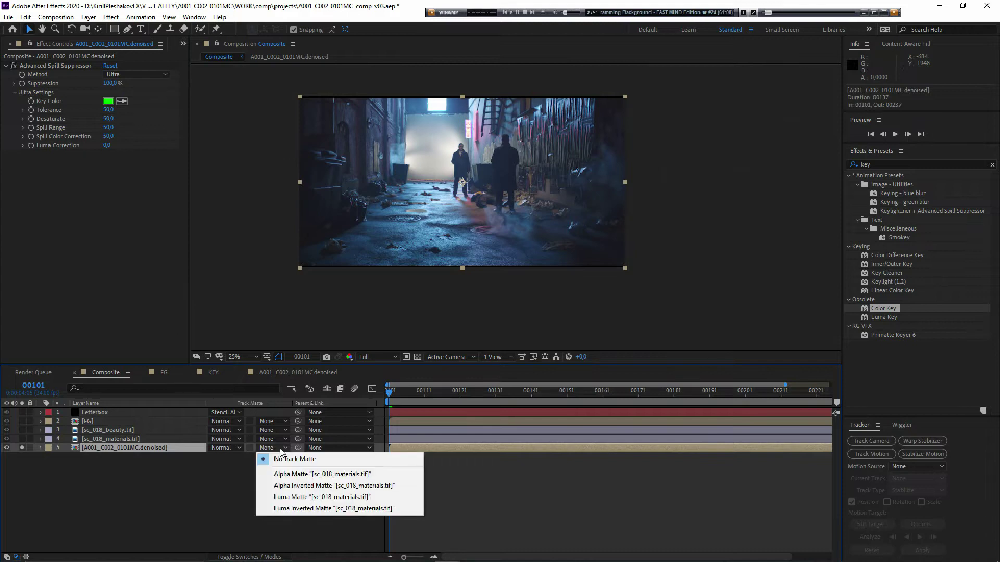
left_click(289, 486)
scroll(379, 250, "up", 2)
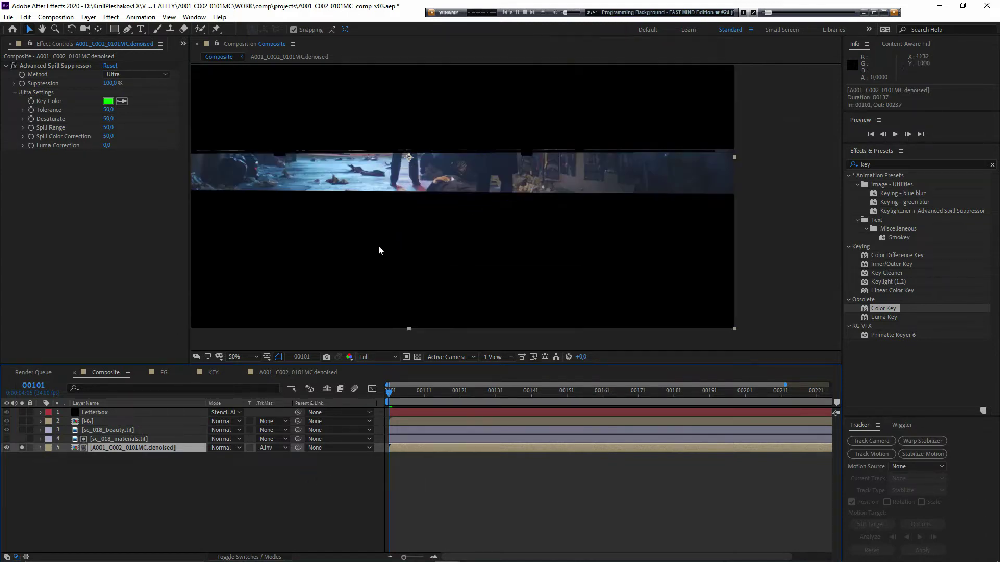
Unsolo the denoised layer and place it with its materials matte between FG and sc_018_beauty.tif
left_click(22, 448)
left_click(119, 440)
left_click(120, 449, "shift")
left_click_drag(120, 450, 121, 425)
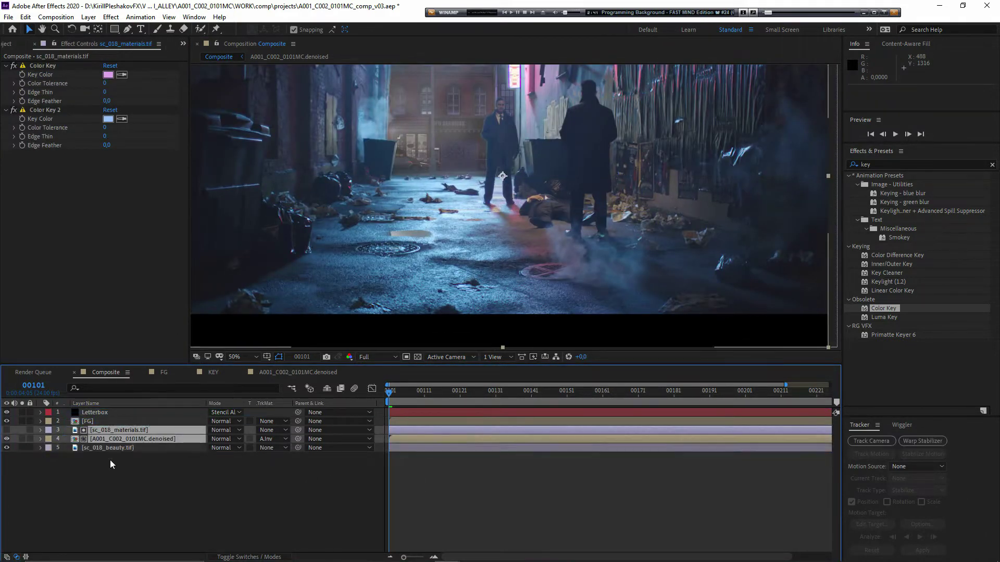
left_click(112, 463)
Rename the sc_018_materials.tif layer as ASPHALT_MASK and raise the A001_C002_0101MC.denoised layer to position 1250, 459
left_click(125, 440)
scroll(369, 247, "up", 1)
left_click_drag(369, 246, 321, 344)
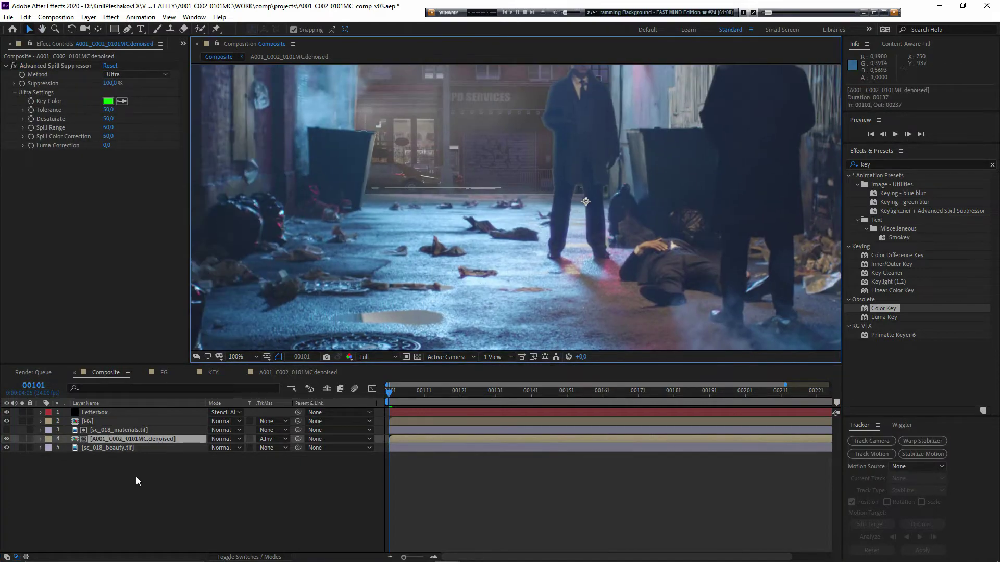
left_click(139, 432)
key("Return")
type("AS")
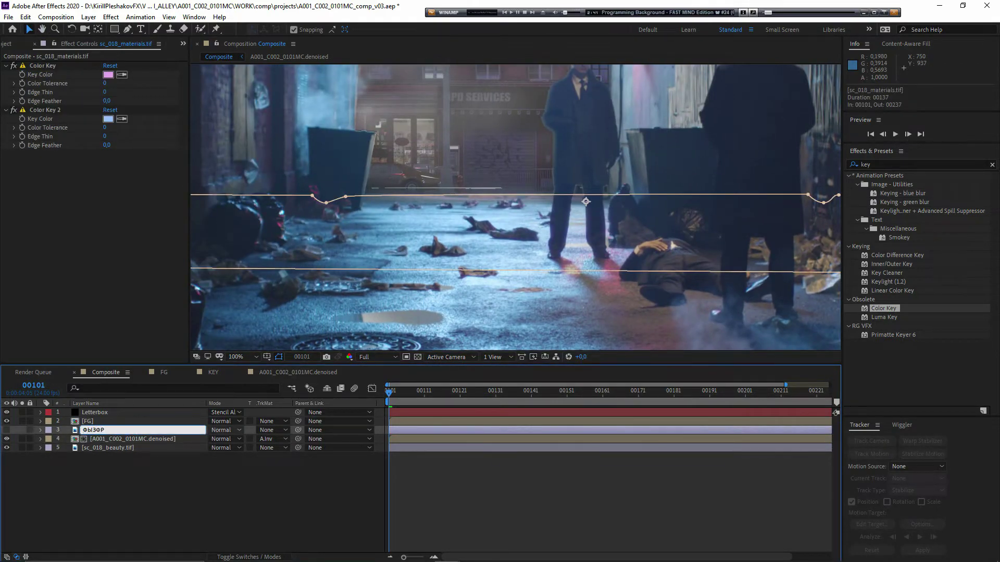
type("PHALT_MASK")
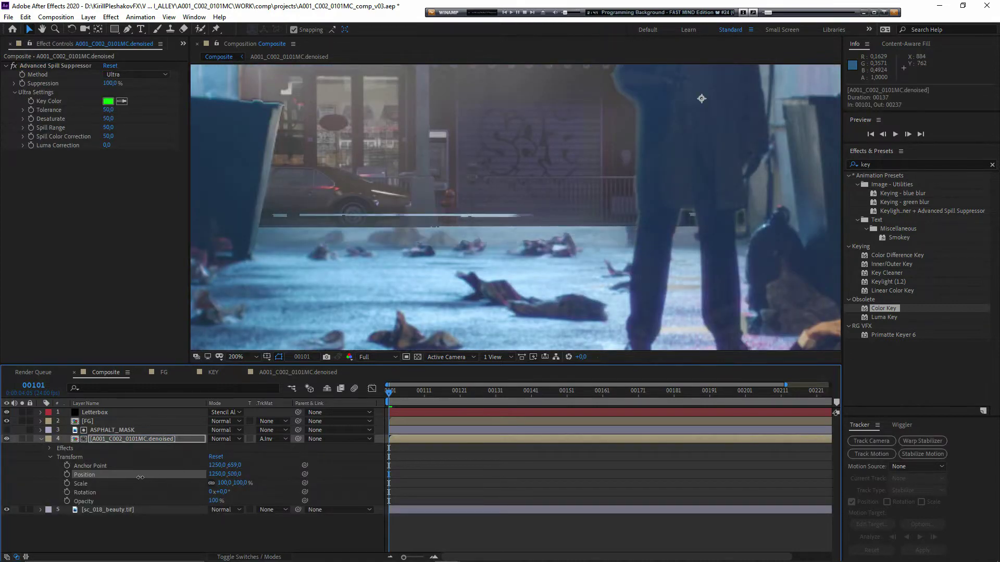
left_click_drag(403, 312, 329, 315)
scroll(349, 296, "down", 1)
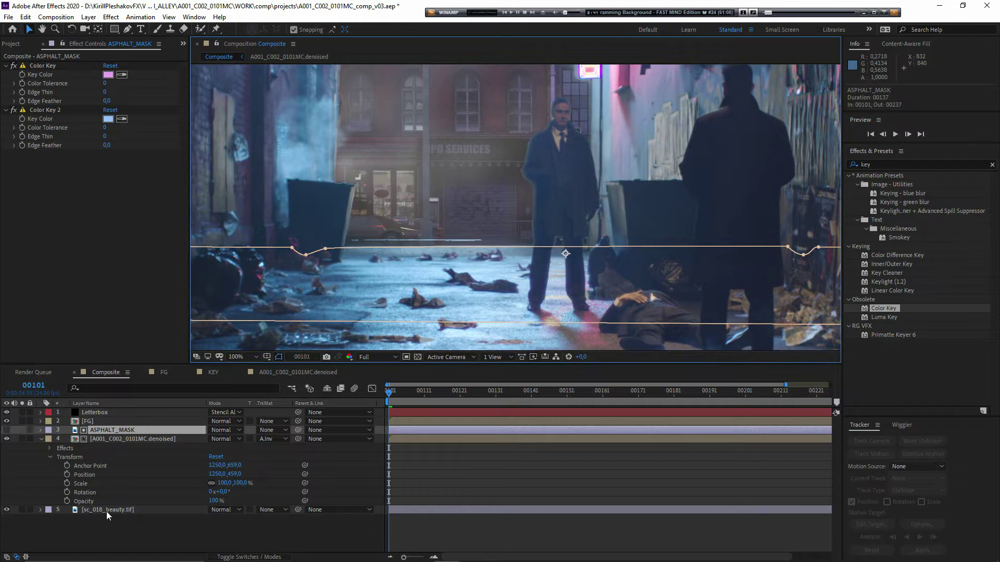
Match ASPHALT_MASK's position and scale to those of sc_018_beauty.tif, 1059, 0 and 61%
left_click(107, 511)
left_click(101, 431)
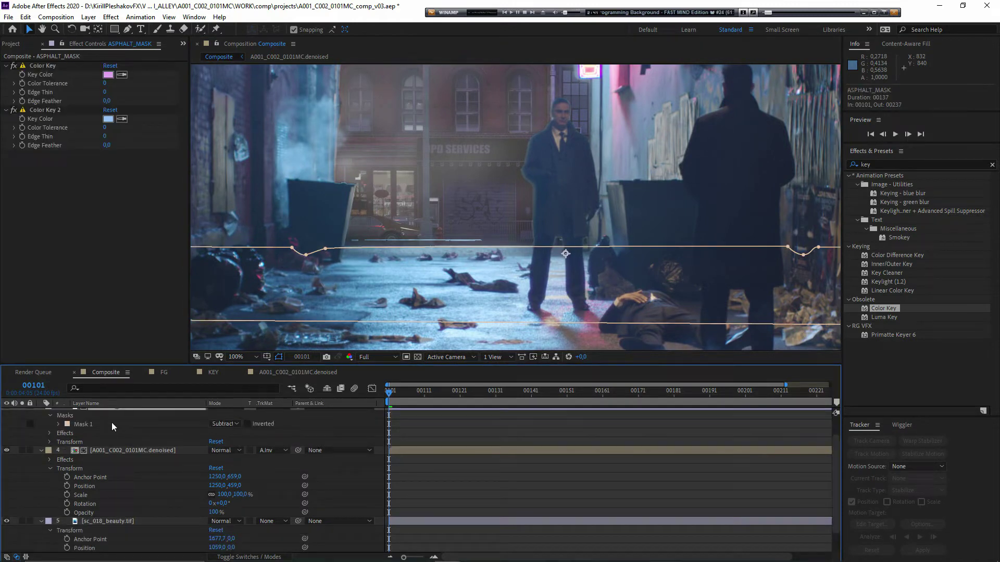
scroll(115, 427, "up", 2)
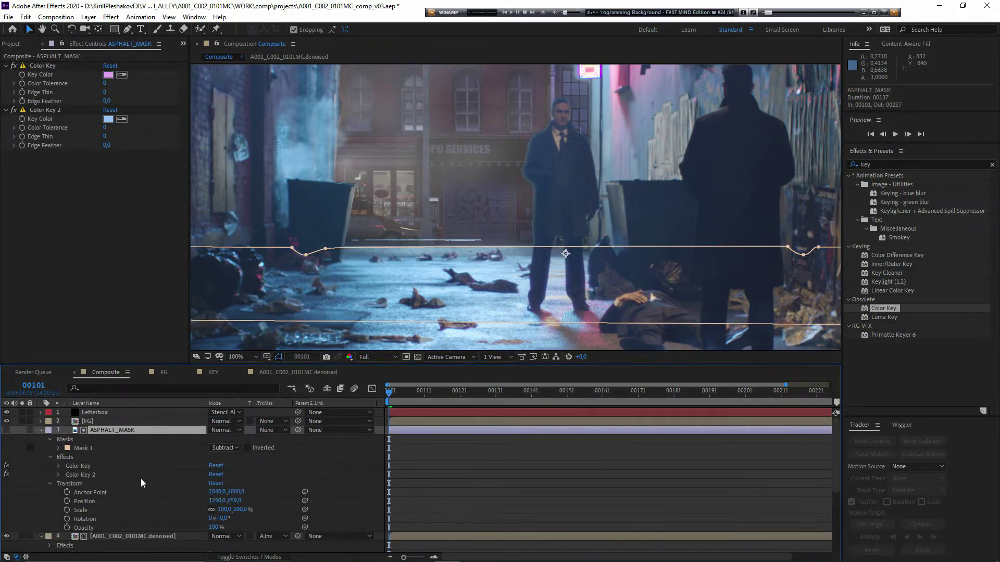
scroll(158, 462, "down", 3)
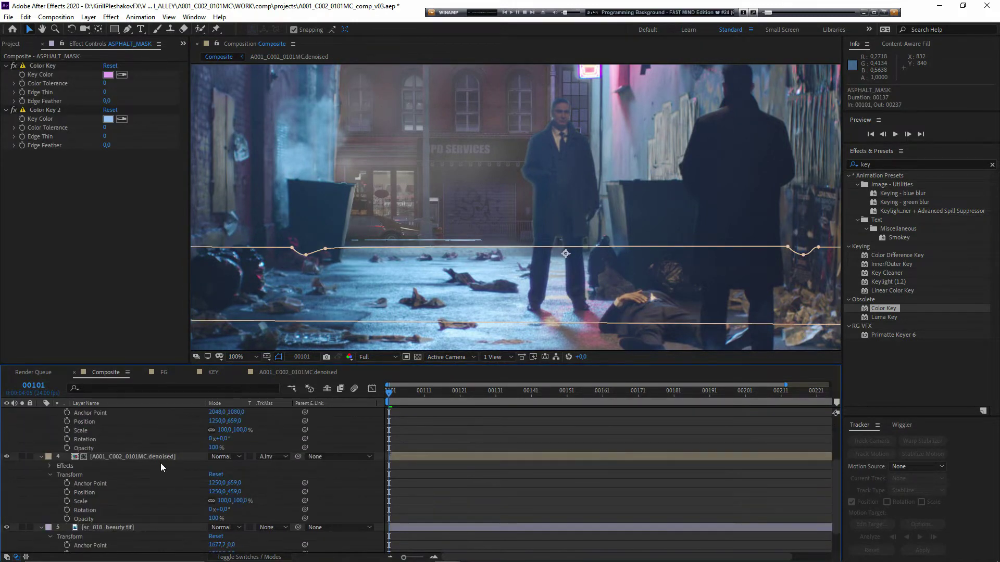
key("grave")
key("grave")
scroll(454, 267, "down", 3)
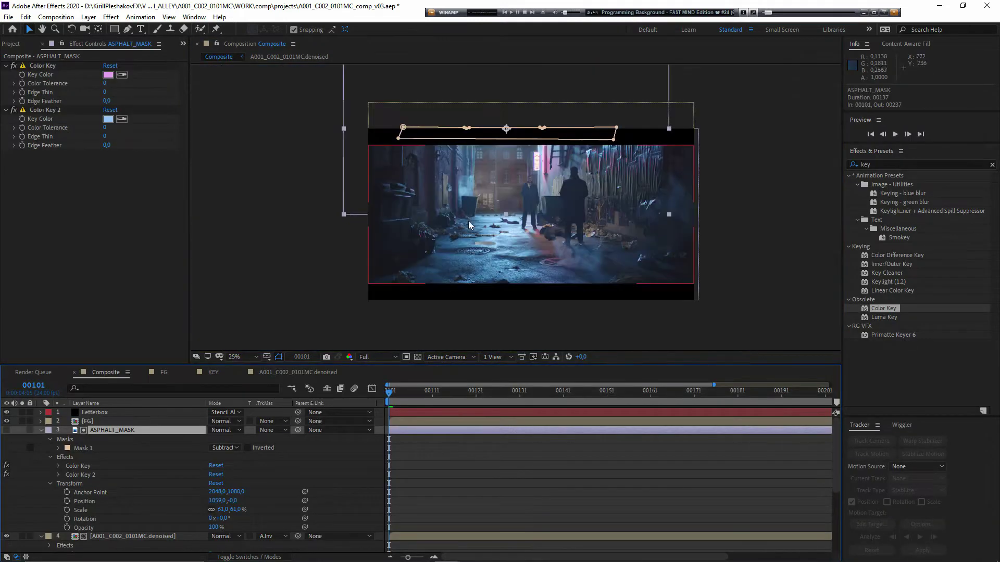
left_click_drag(361, 254, 328, 271)
scroll(138, 503, "down", 3)
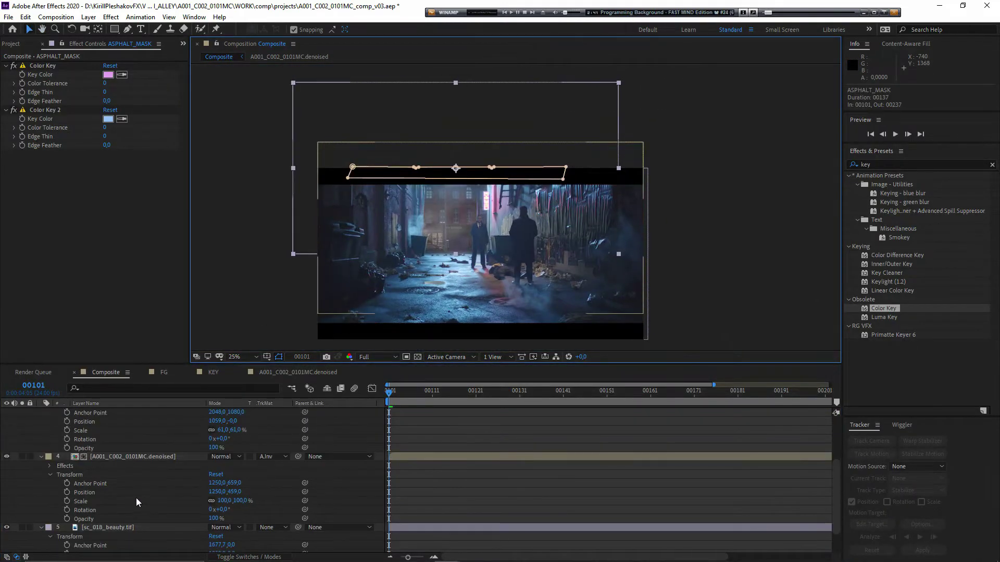
Enlarge the timeline to compare all layer transforms and move ASPHALT_MASK down over the street to position 1285, 659
key("grave")
key("grave")
key("grave")
left_click_drag(143, 365, 144, 245)
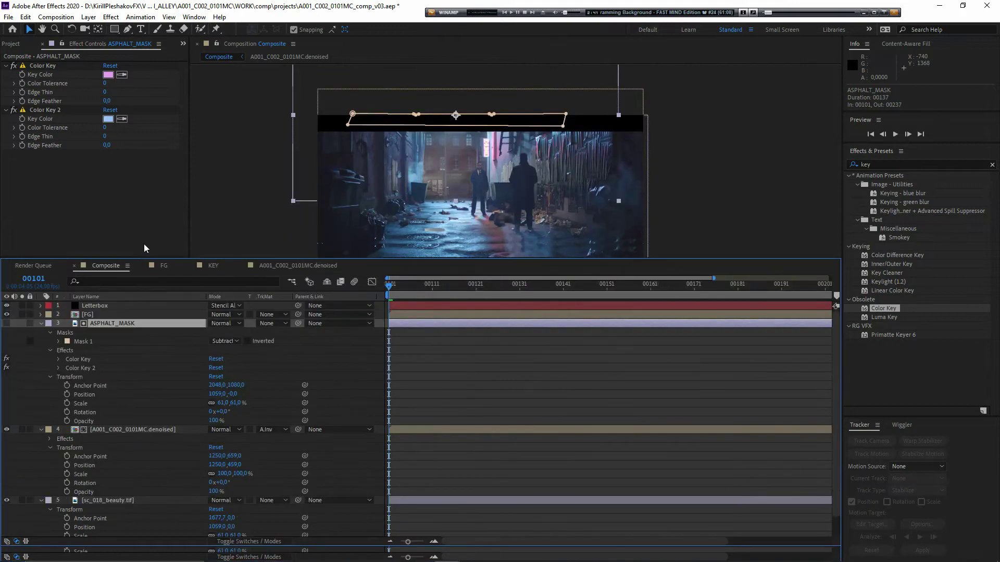
left_click(118, 487)
left_click_drag(641, 138, 540, 177)
key("v")
left_click(101, 311)
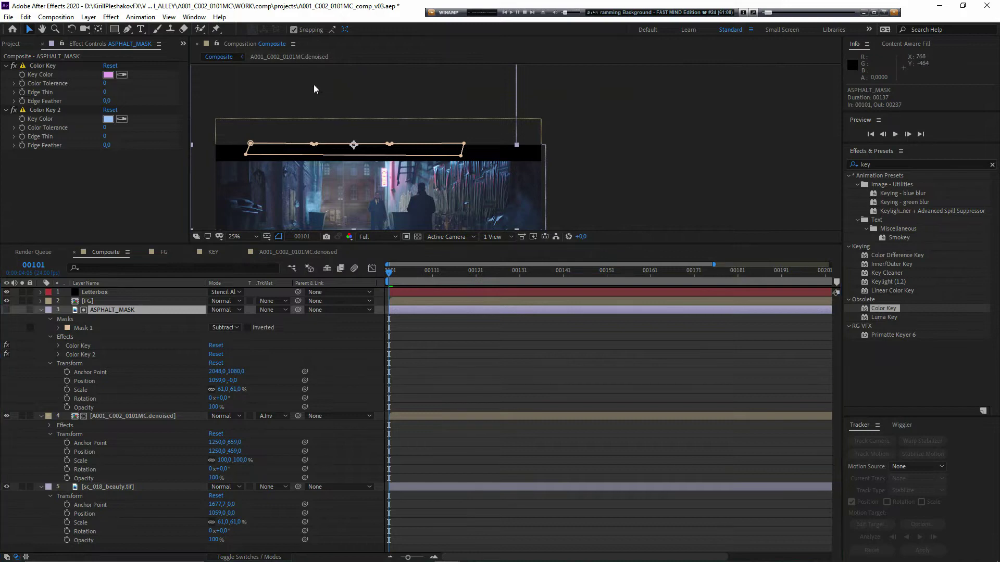
left_click_drag(313, 89, 333, 164)
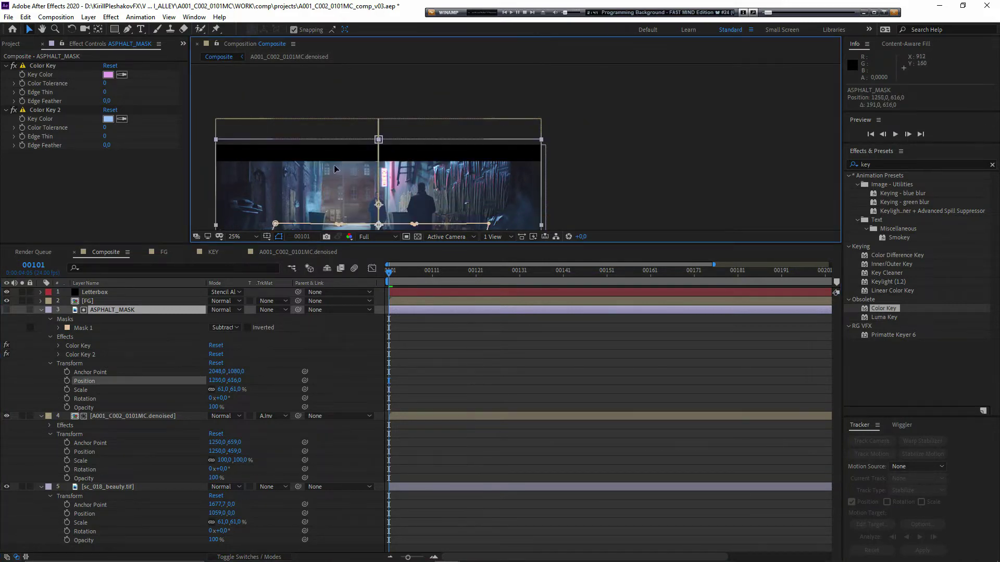
scroll(334, 165, "up", 5)
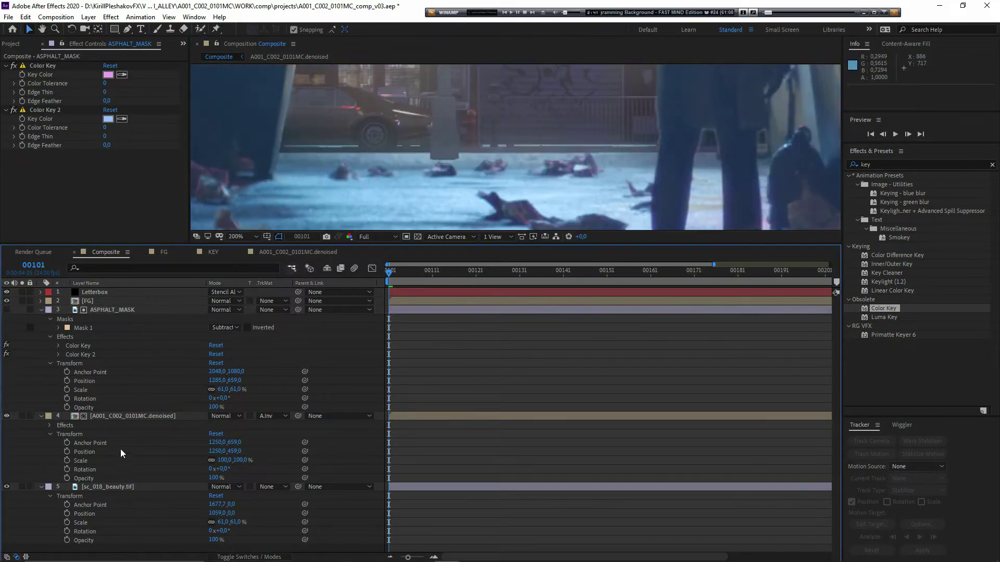
Offset the A001_C002_0101MC.denoised layer to position about 1170, 414 so its asphalt fills the area around the curb and pole base
left_click(168, 417)
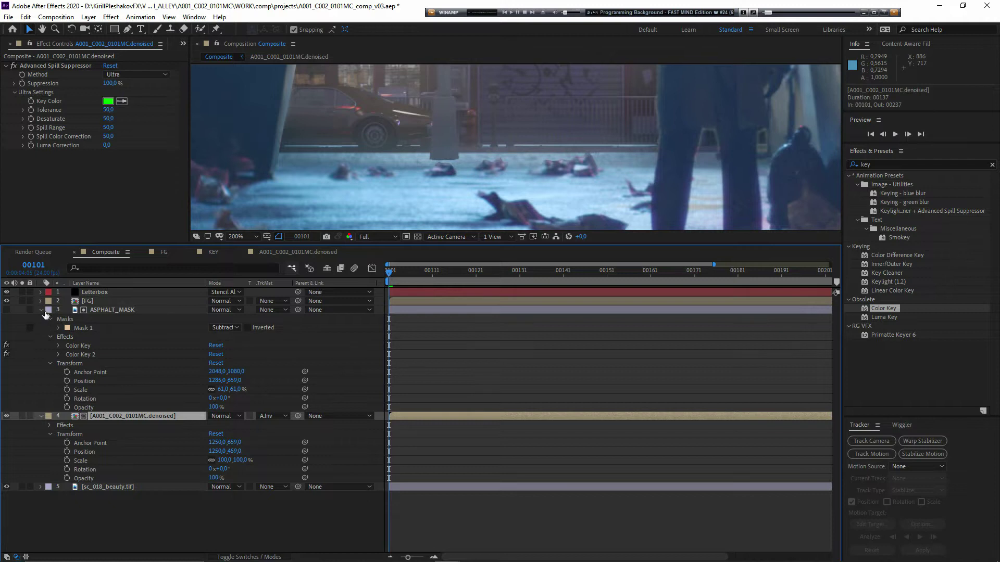
left_click(42, 310)
left_click_drag(233, 354, 203, 364)
left_click_drag(330, 155, 314, 162)
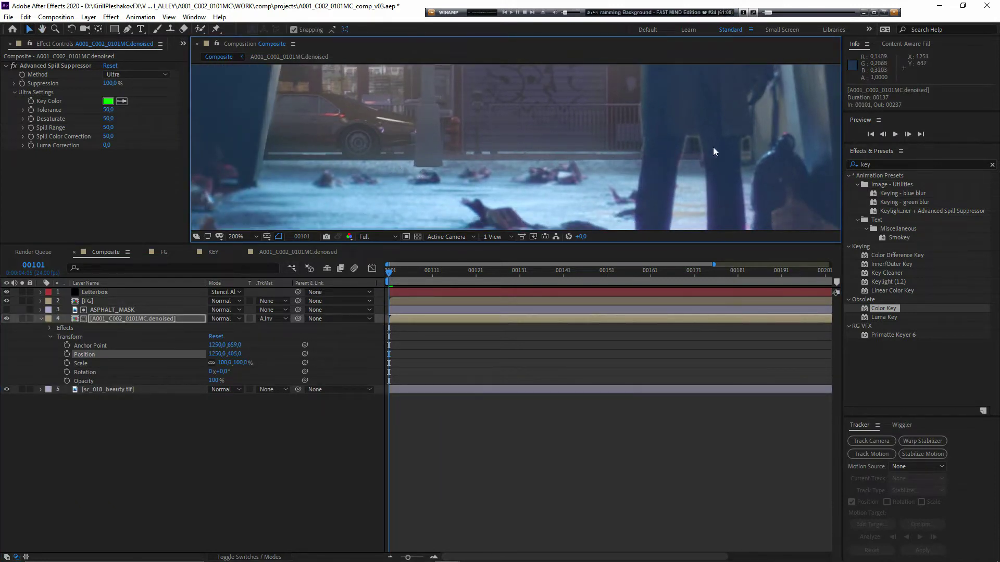
left_click_drag(377, 165, 441, 170)
left_click_drag(238, 354, 245, 355)
left_click_drag(252, 354, 222, 353)
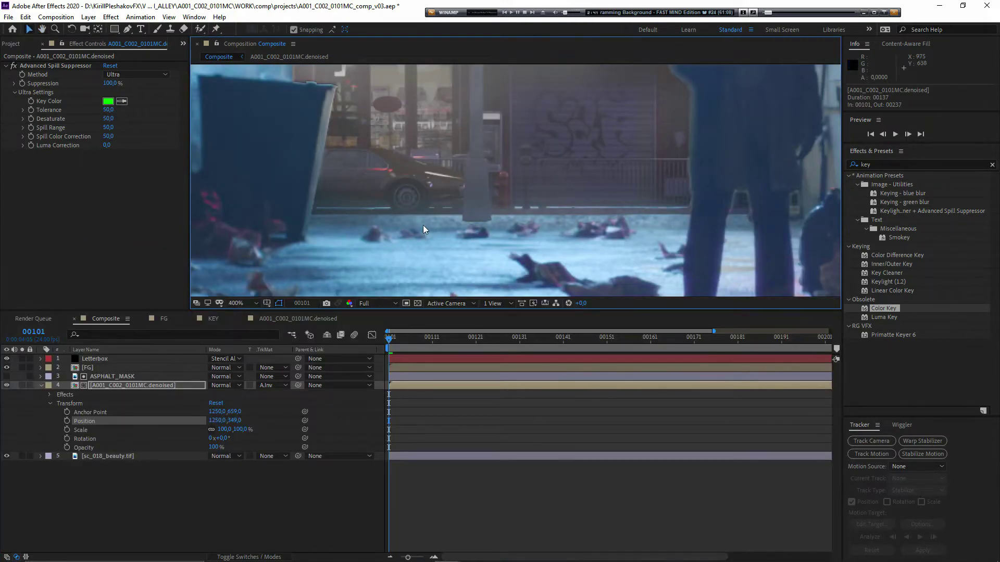
scroll(432, 222, "up", 1)
left_click_drag(457, 196, 565, 209)
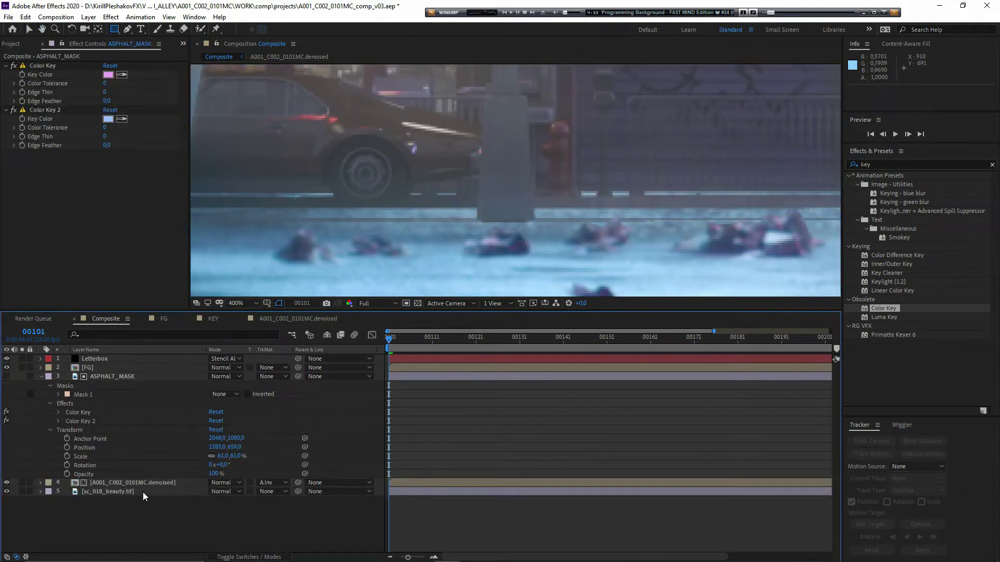
left_click(130, 483)
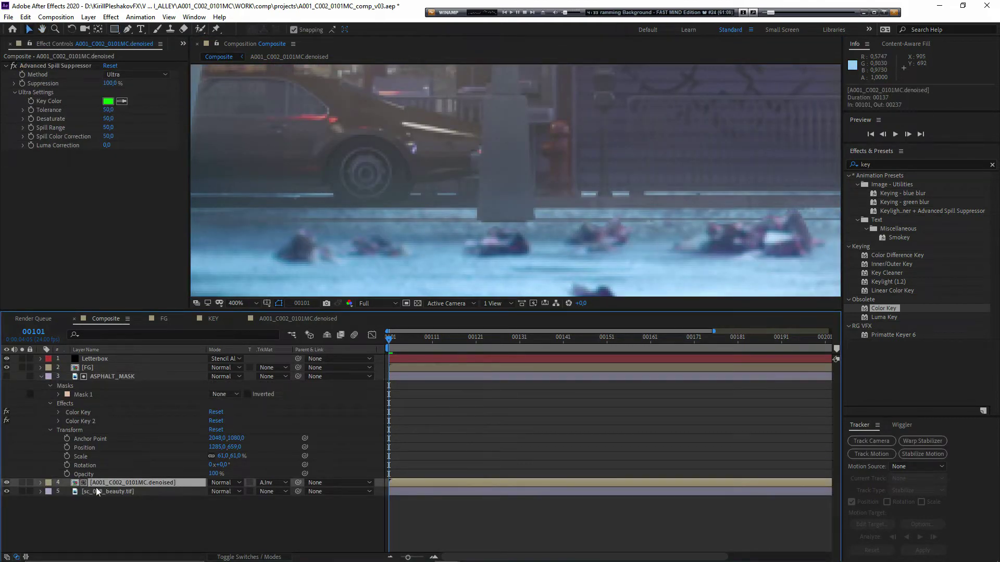
left_click(42, 482)
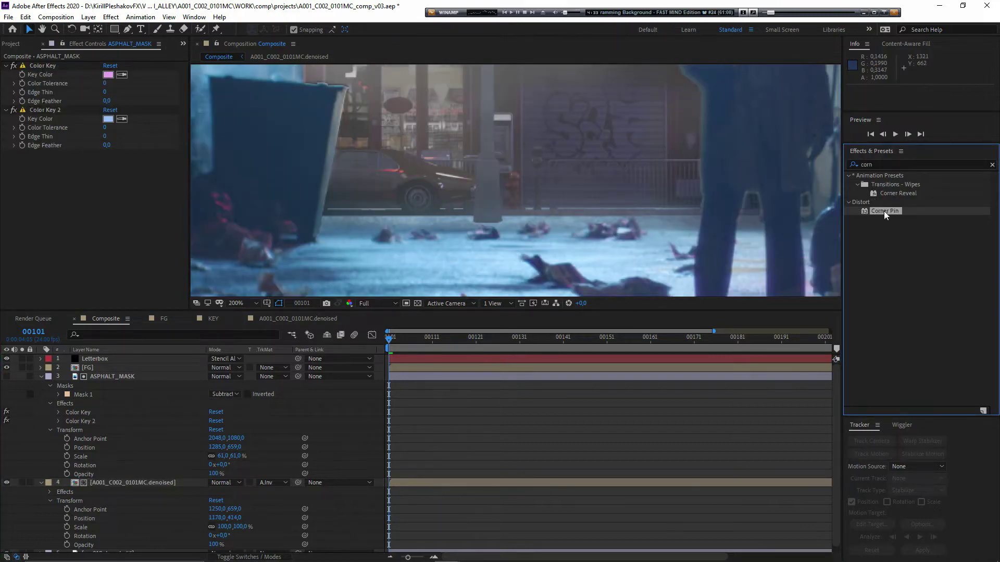
Apply the Corner Pin distortion effect to the A001_C002_0101MC.denoised layer
left_click_drag(883, 211, 109, 483)
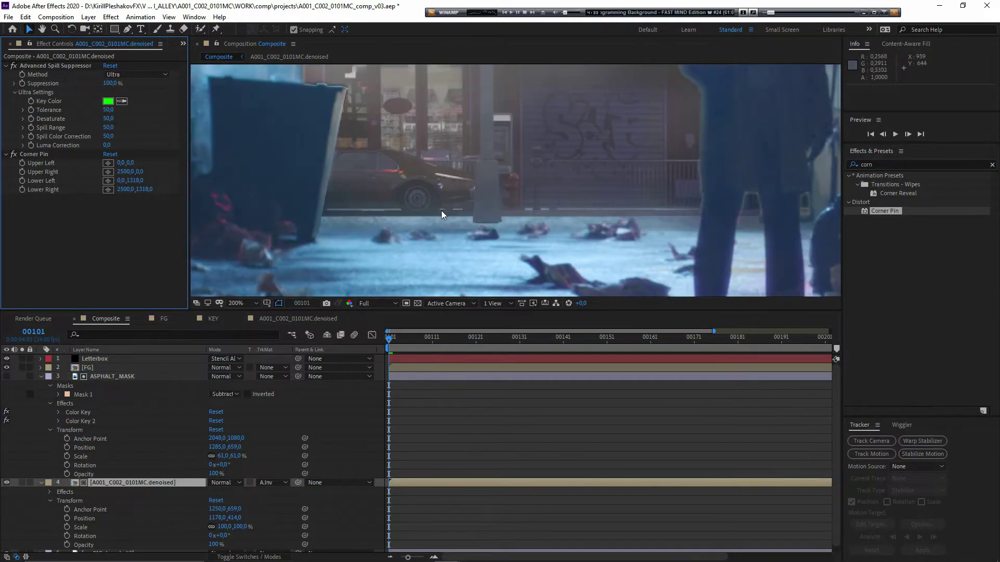
key("v")
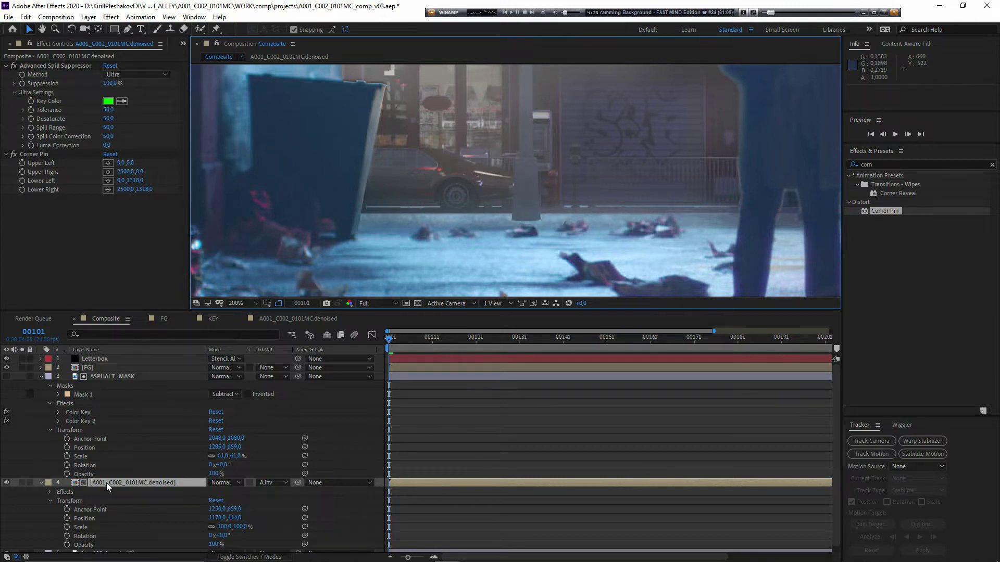
Open the A001_C002_0101MC.denoised layer in its own viewer beside the composite and show its Corner Pin view
right_click(121, 480)
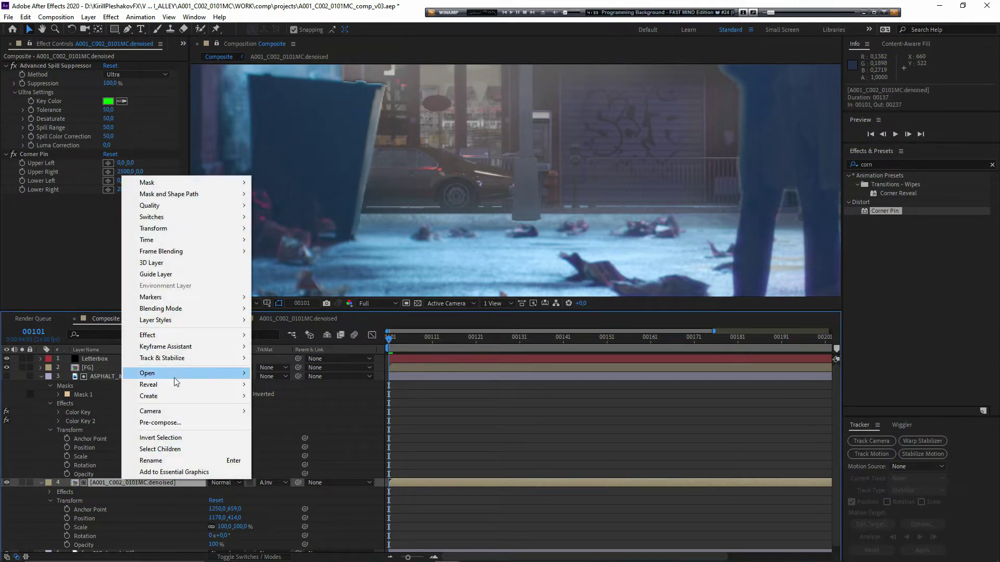
mouse_move(180, 374)
left_click(285, 384)
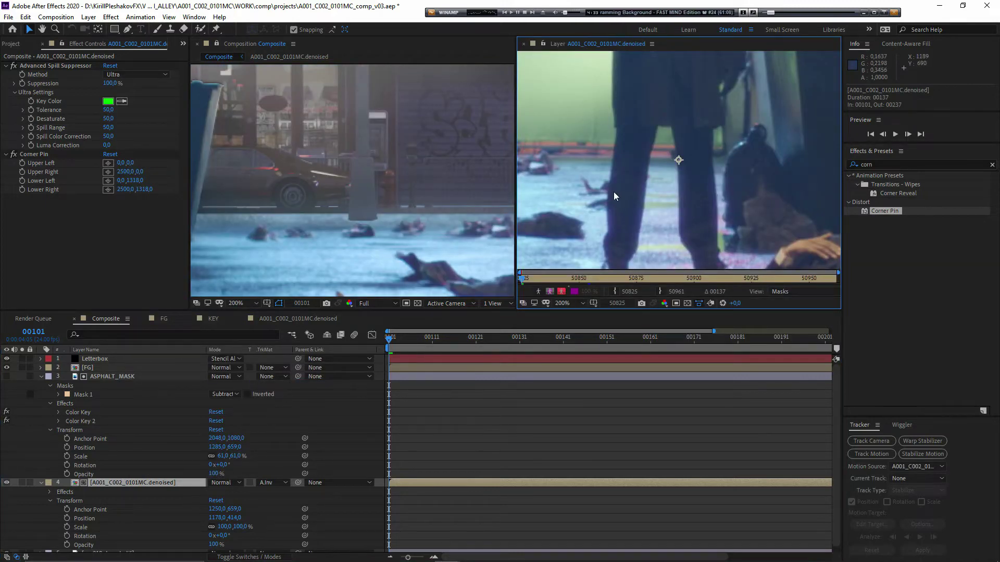
left_click_drag(609, 190, 721, 159)
left_click(787, 366)
scroll(705, 210, "down", 6)
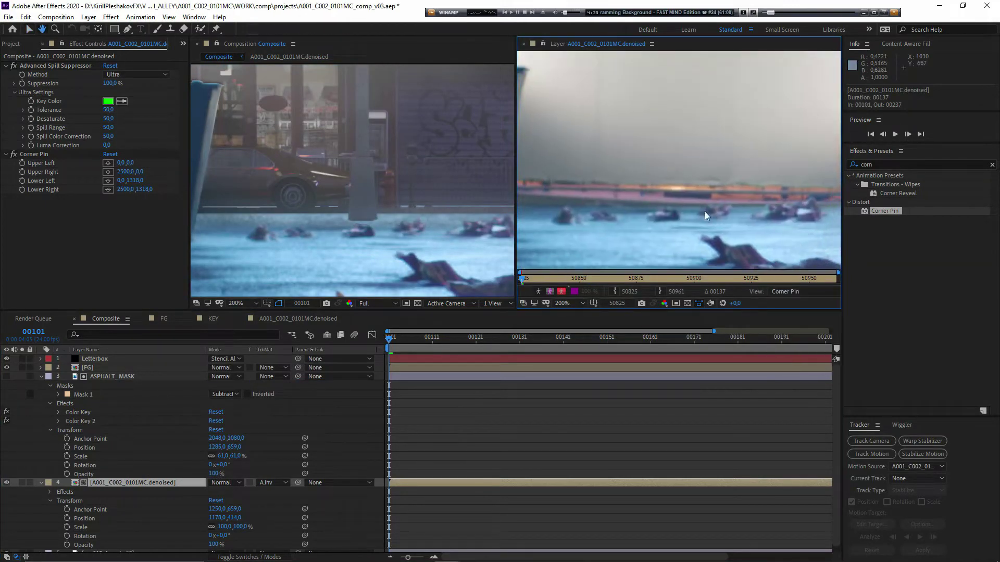
scroll(679, 162, "up", 1)
Warp the denoised layer's corner pins to upper left -176, 240 and lower left -800, 830, with scale 72% and position about 1364, 446
left_click_drag(295, 226, 314, 203)
left_click_drag(610, 167, 573, 208)
left_click_drag(568, 253, 528, 254)
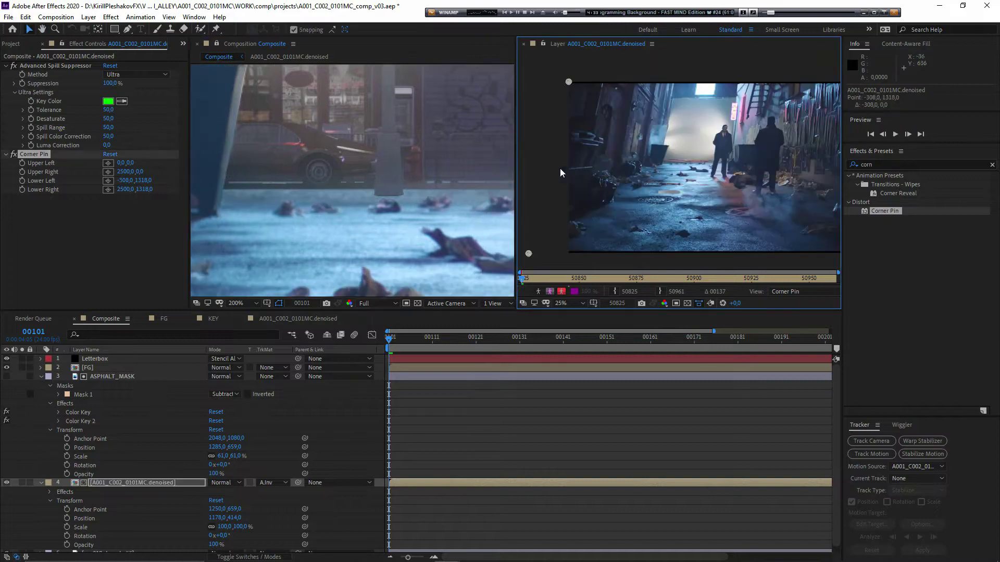
left_click_drag(233, 518, 218, 521)
left_click_drag(348, 216, 416, 219)
left_click_drag(235, 518, 271, 522)
left_click_drag(342, 521, 256, 508)
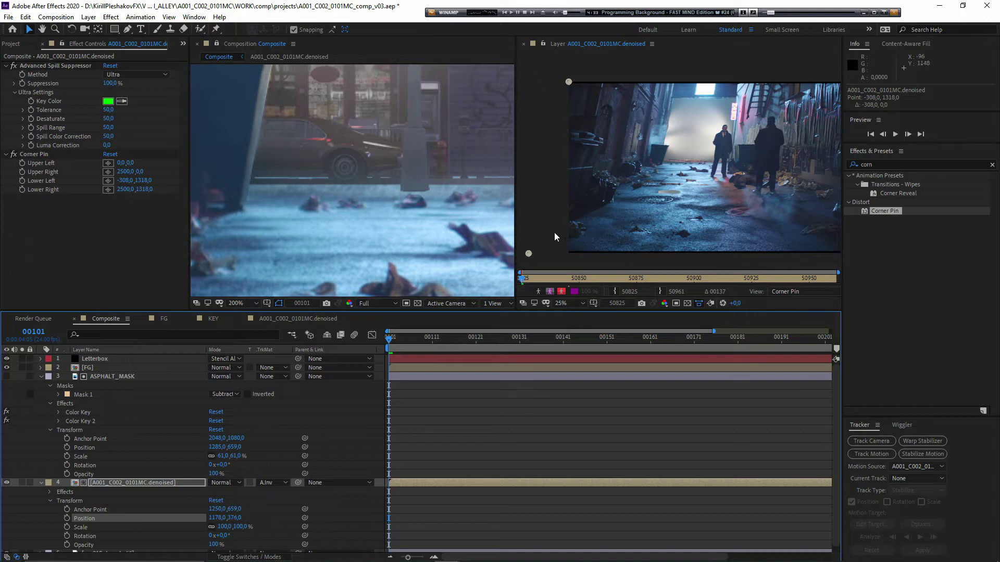
left_click_drag(529, 255, 455, 252)
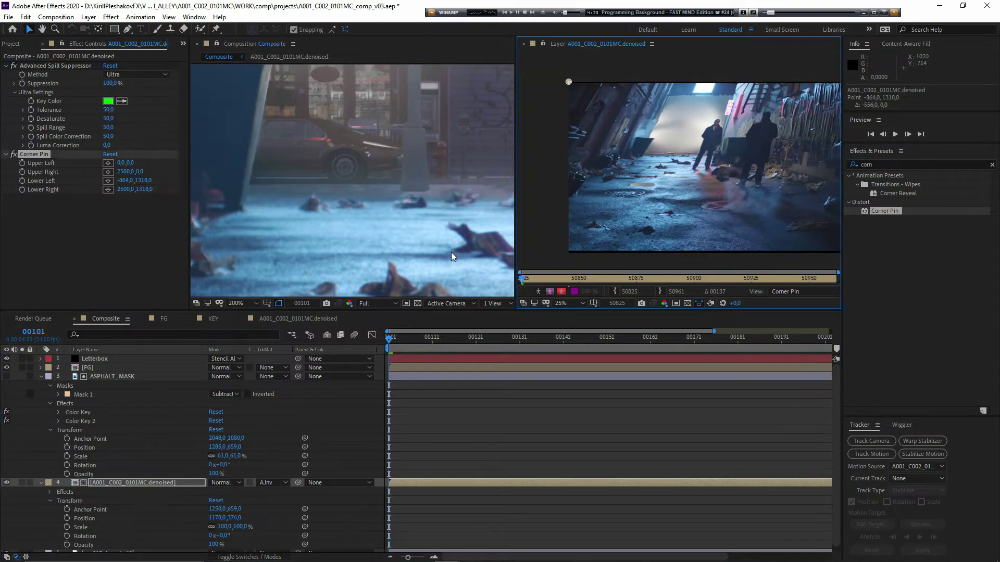
left_click_drag(236, 516, 268, 523)
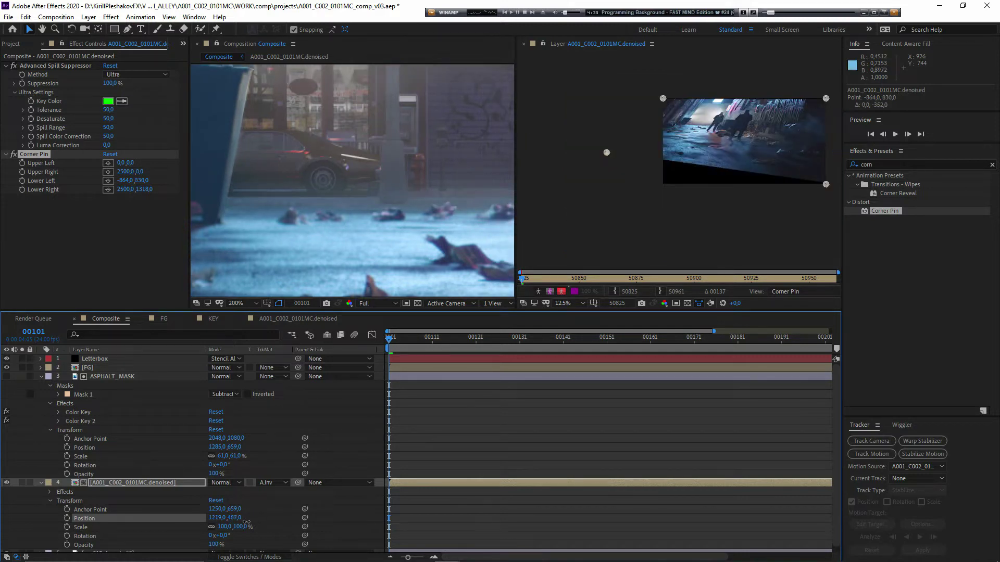
left_click_drag(246, 522, 247, 517)
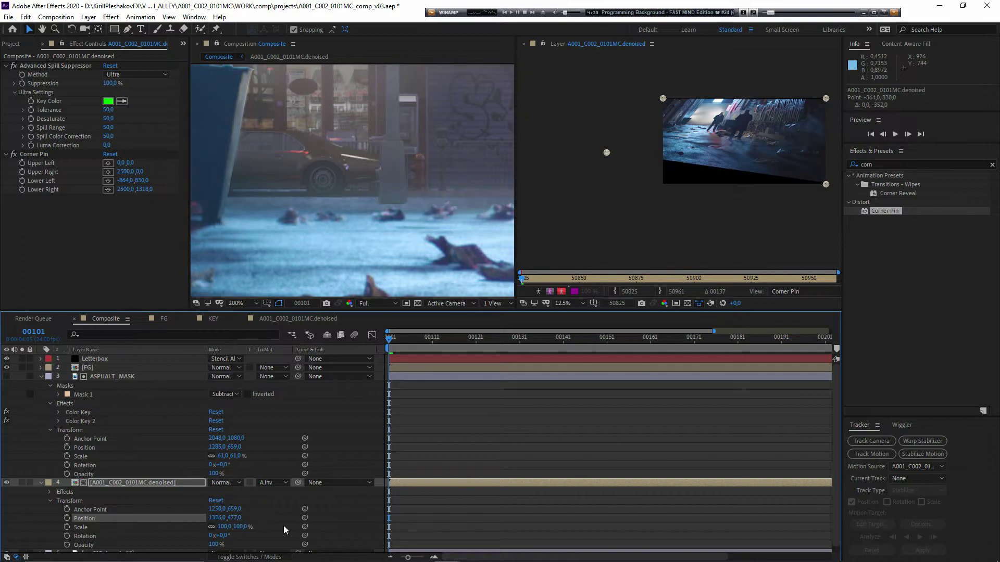
mouse_move(225, 527)
left_mouse_down()
mouse_move(217, 527)
mouse_move(236, 518)
left_mouse_up()
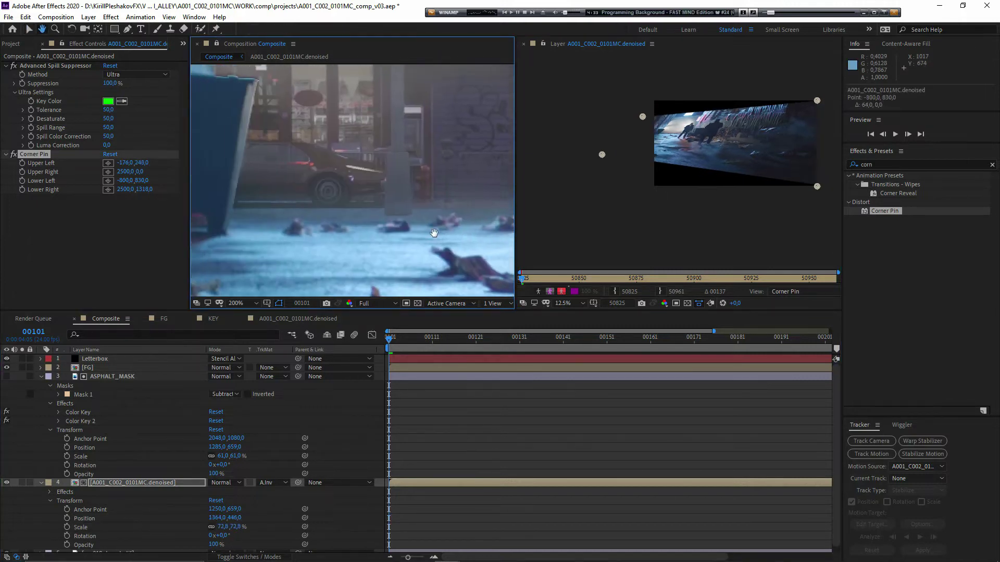
Apply Curves to the denoised layer with a steeper RGB curve, and refine its corner pins to upper left 56, 224 and lower left -544, 902
left_click(869, 164)
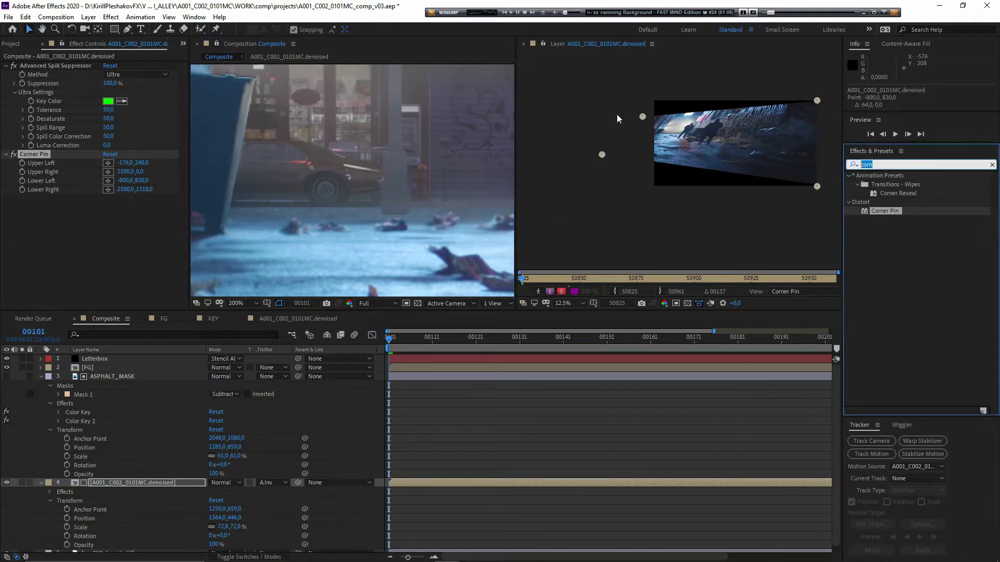
type("cur")
left_click_drag(889, 281, 138, 484)
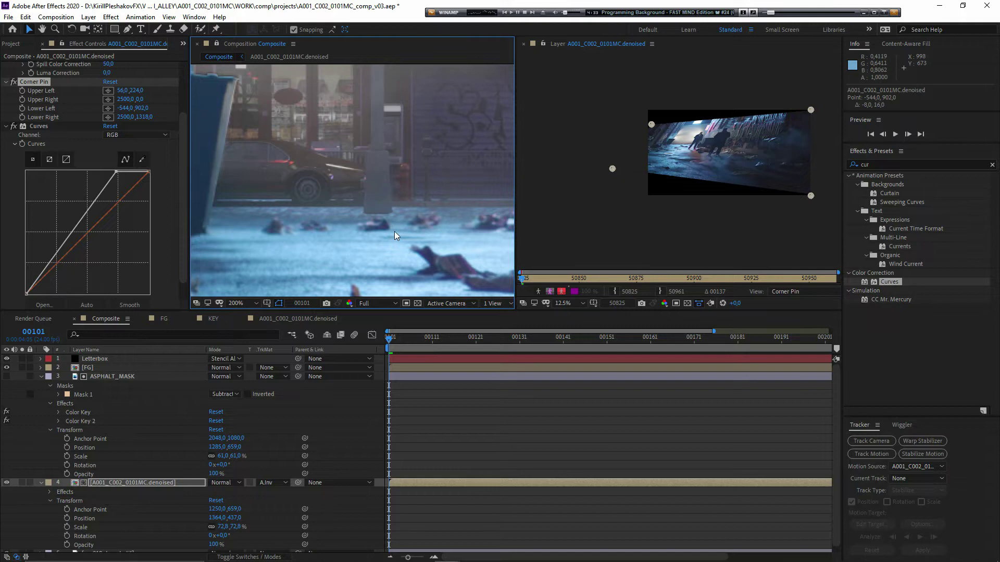
Collapse the denoised layer's properties and set the feather of Mask 1 on ASPHALT_MASK to 1 pixel
left_click_drag(396, 231, 422, 239)
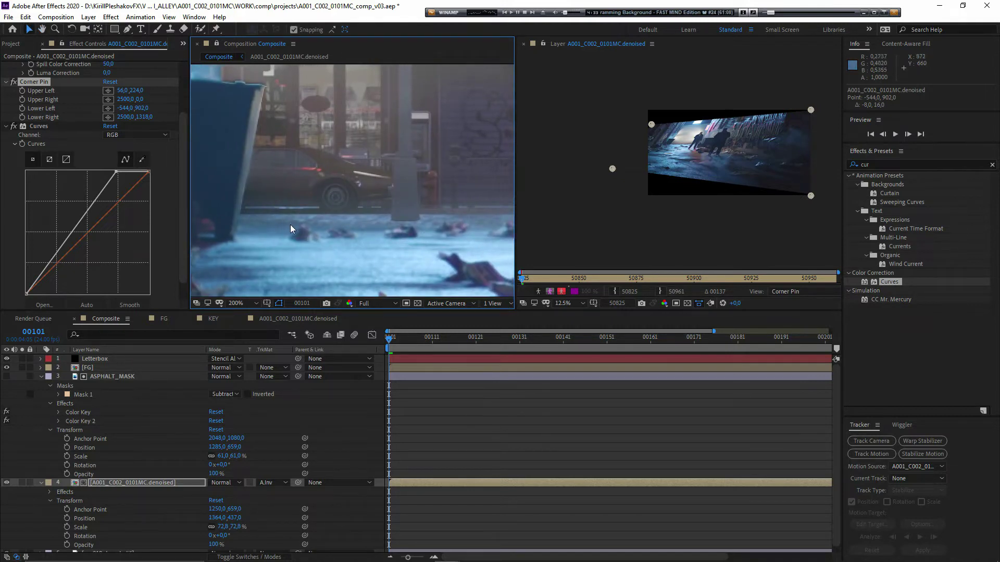
scroll(326, 239, "up", 1)
left_click_drag(304, 248, 439, 203)
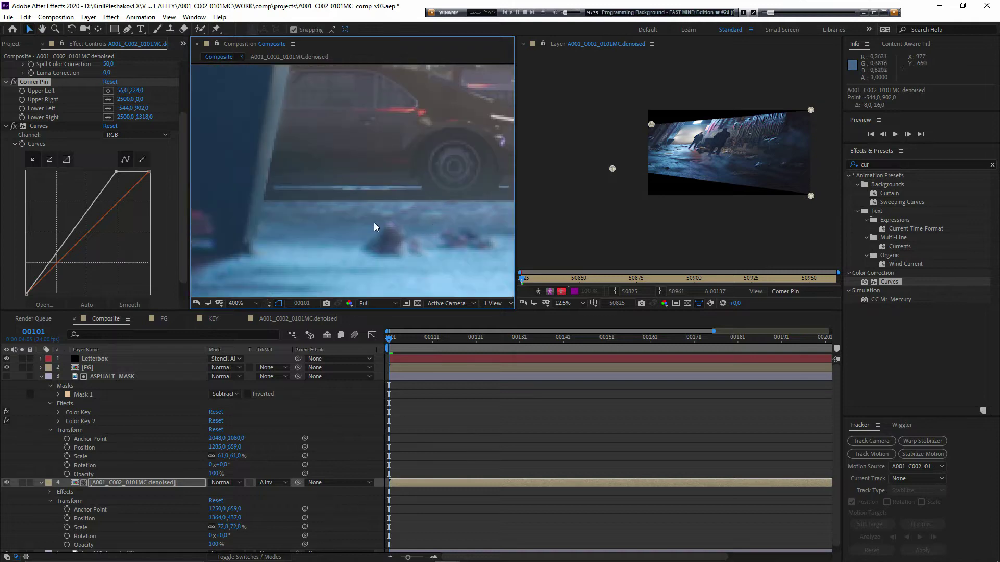
scroll(314, 224, "down", 4)
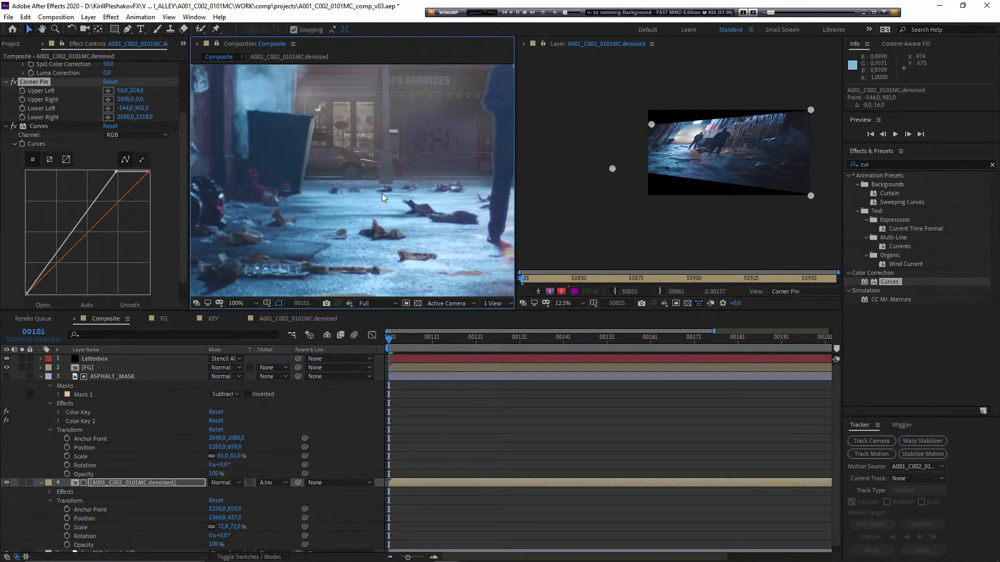
scroll(353, 188, "up", 1)
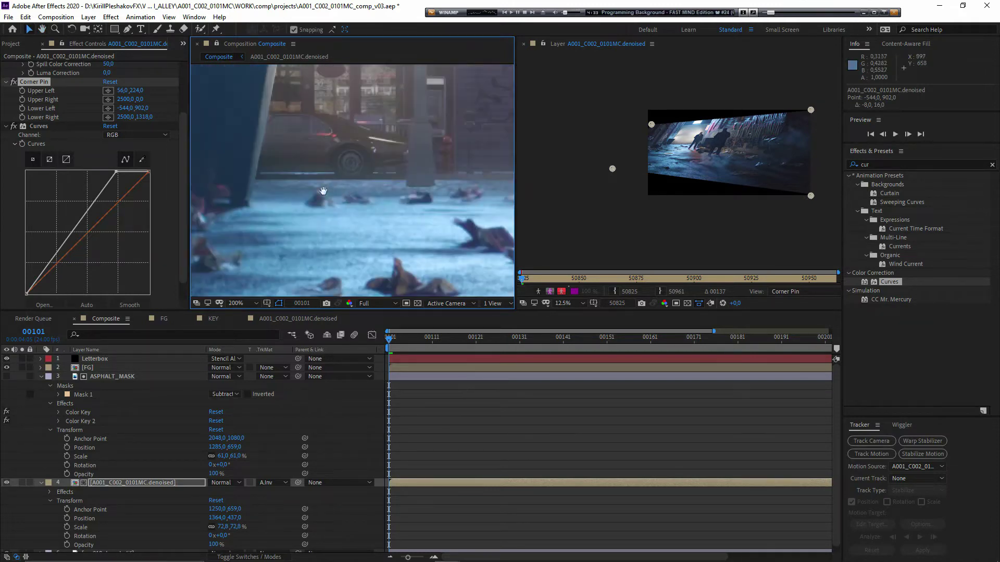
mouse_move(327, 189)
left_mouse_down()
mouse_move(244, 203)
mouse_move(347, 189)
mouse_move(262, 200)
mouse_move(337, 202)
left_mouse_up()
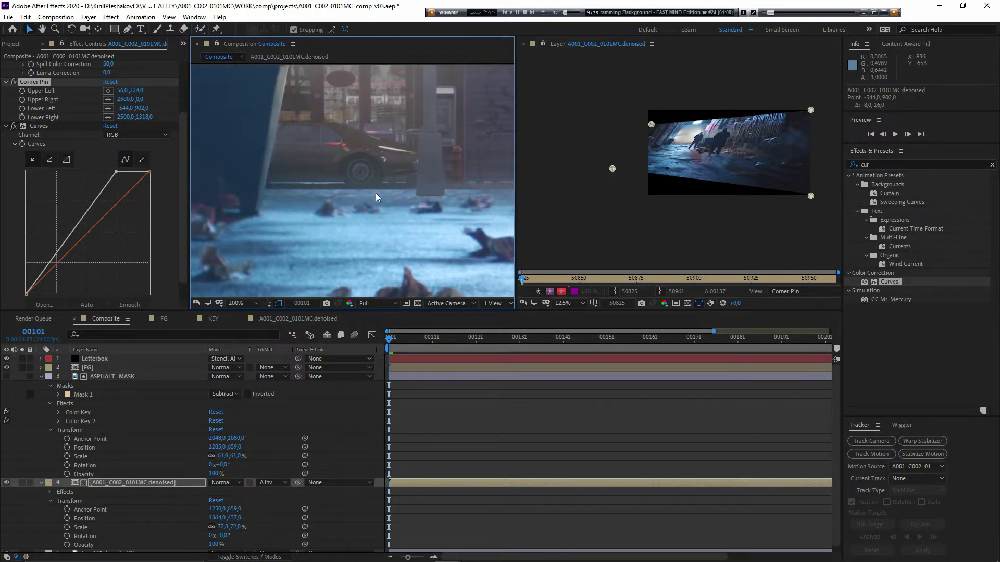
left_click(40, 482)
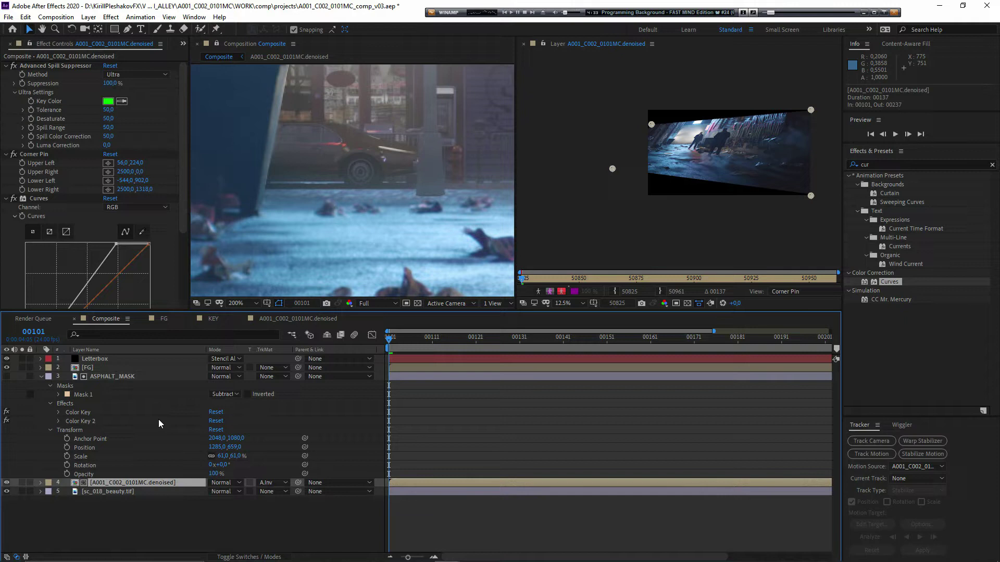
left_click(108, 376)
left_click_drag(407, 209, 397, 188)
scroll(334, 211, "up", 1)
scroll(397, 186, "down", 1)
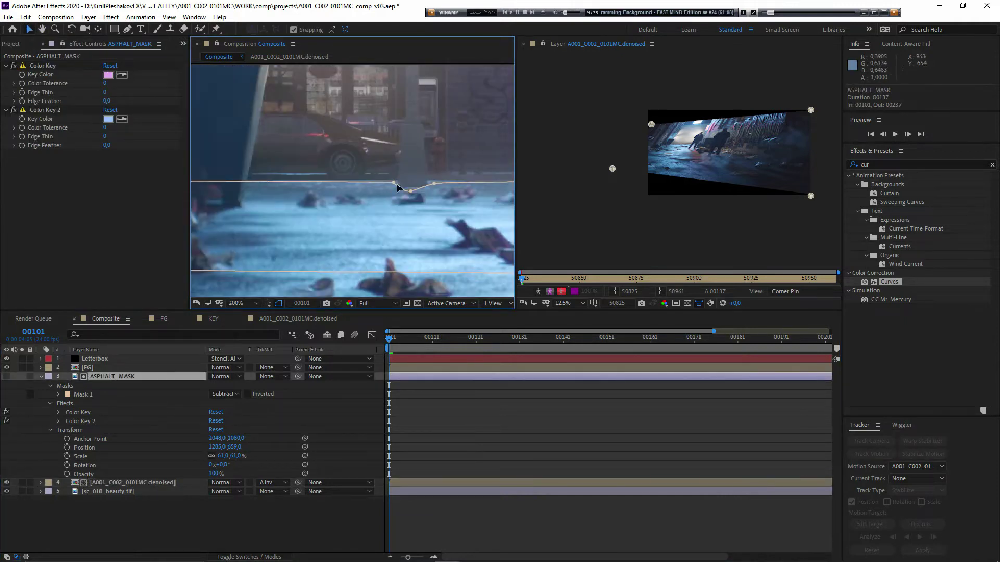
left_click(396, 187)
left_click(58, 394)
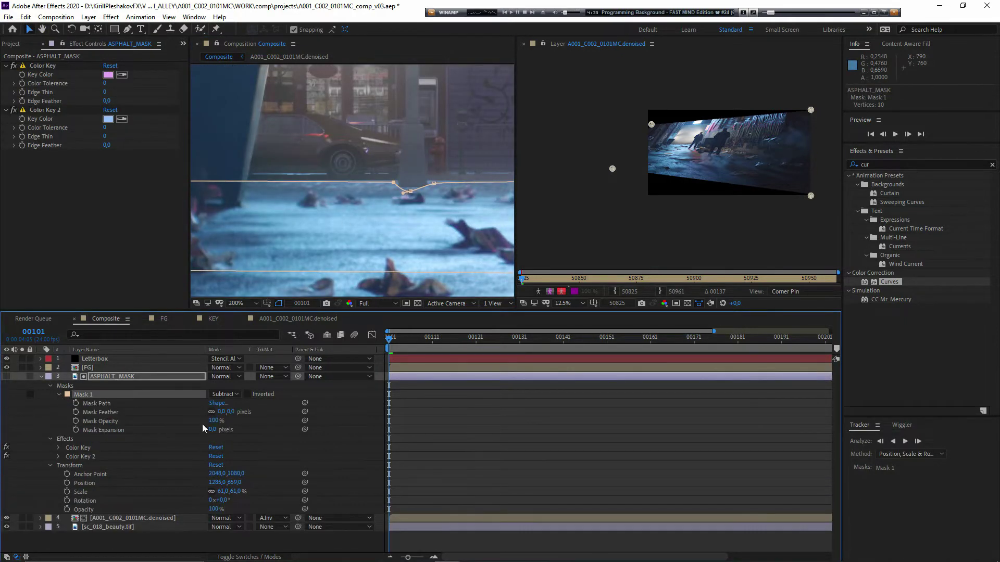
left_click(228, 413)
type("1")
left_click(338, 425)
Inspect the asphalt edge below the parked car, and show the ASPHALT_MASK layer in solo
scroll(401, 216, "up", 1)
left_click_drag(401, 217, 491, 196)
scroll(320, 255, "down", 1)
scroll(328, 229, "up", 1)
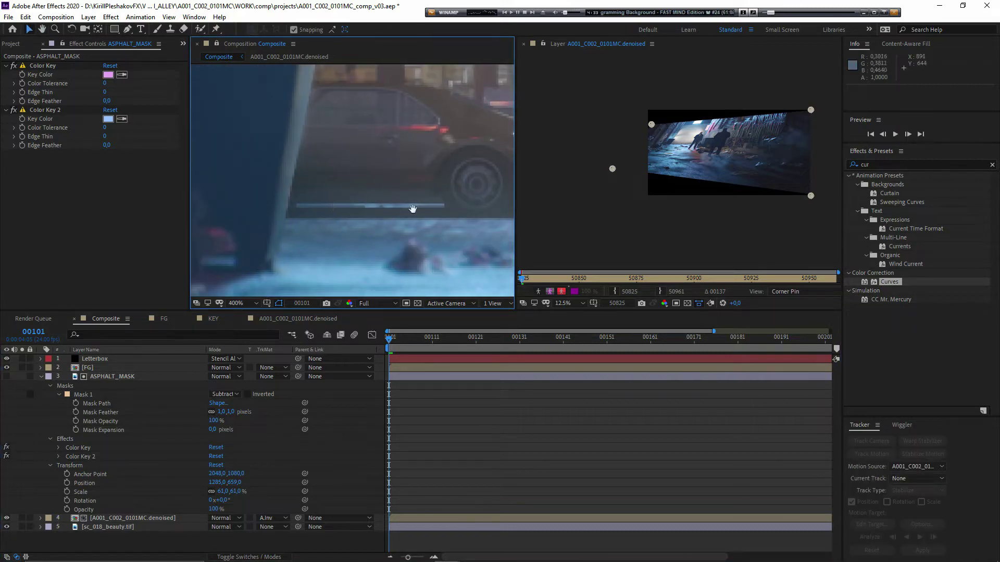
left_click_drag(413, 210, 90, 208)
scroll(357, 195, "down", 2)
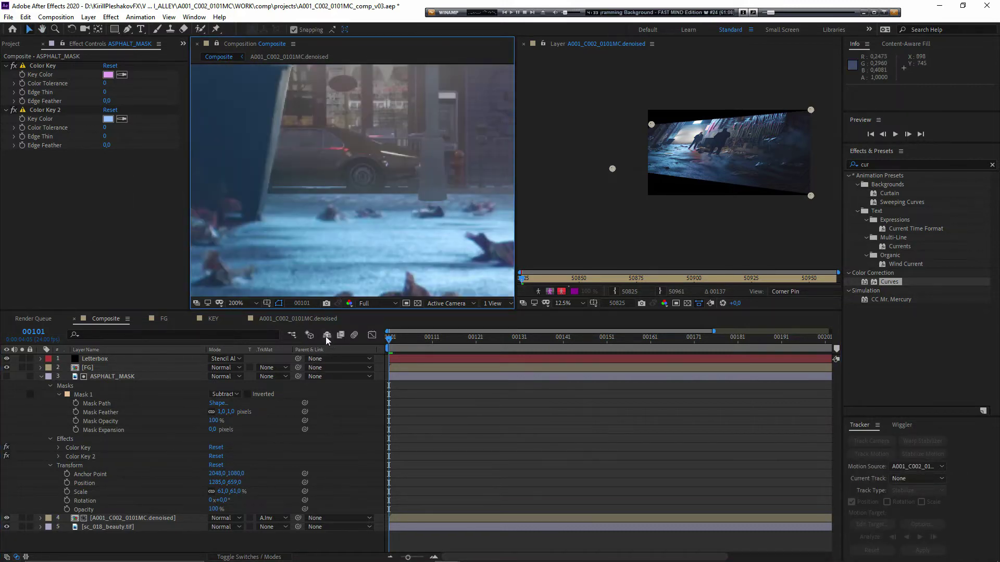
left_click(120, 377)
left_click(7, 377)
left_click(22, 377)
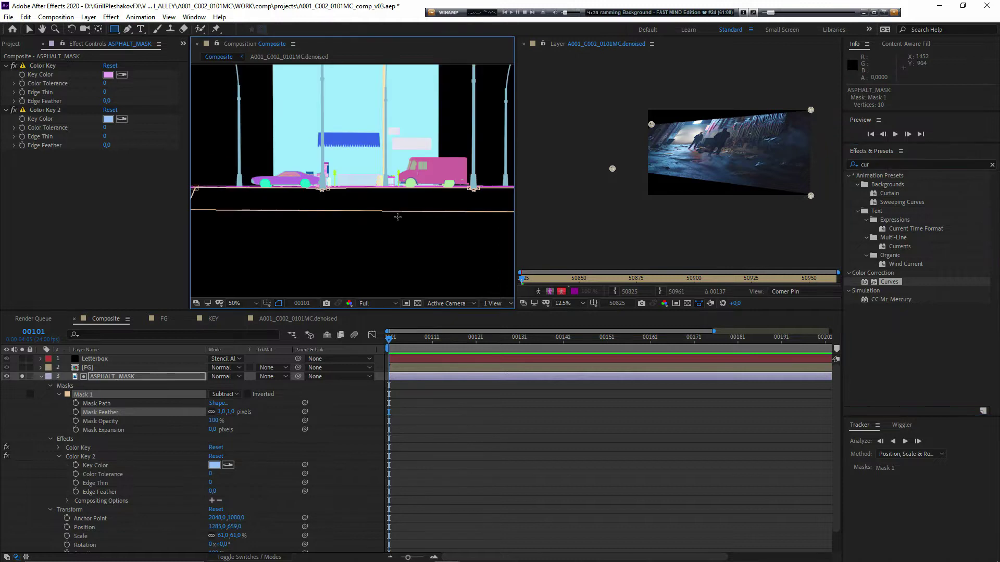
Draw a long, thin rectangular mask along the curb band on ASPHALT_MASK and set this Mask 2 to Subtract
scroll(411, 206, "down", 1)
scroll(446, 194, "up", 1)
left_click_drag(500, 182, 215, 186)
scroll(215, 186, "up", 6)
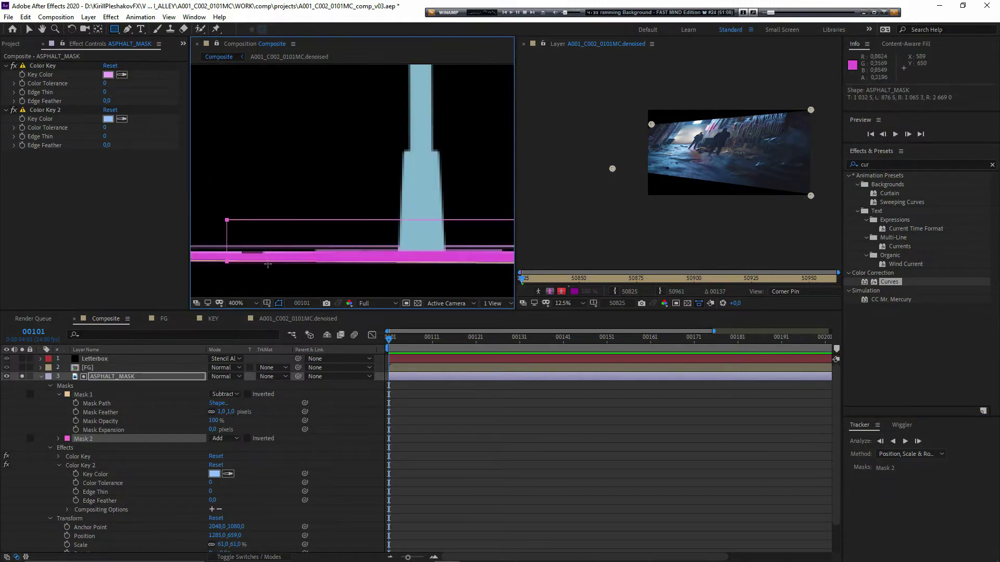
key("h")
left_click(30, 30)
left_click_drag(305, 198, 314, 196)
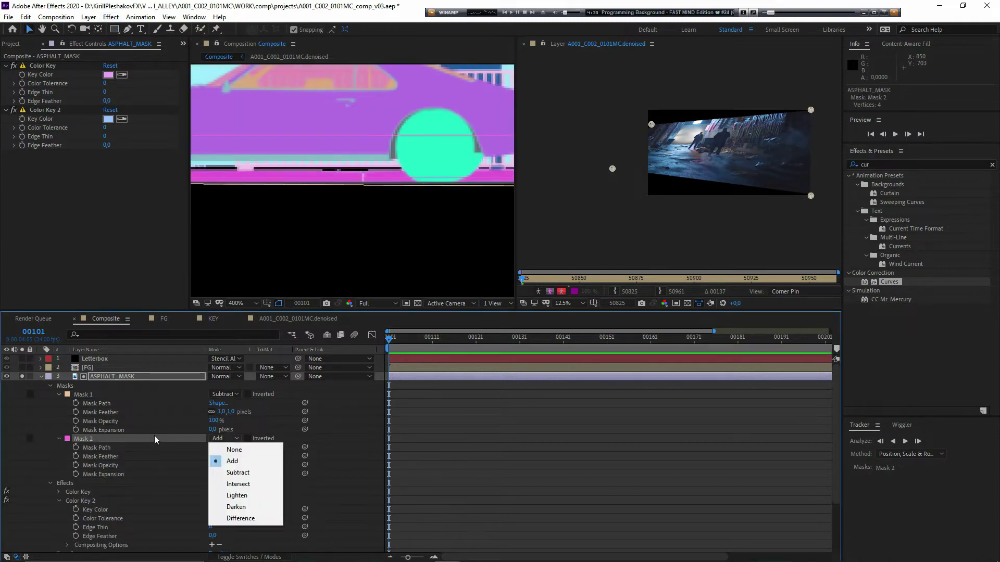
left_click(155, 439)
left_click(224, 439)
left_click(236, 473)
Add a mask reference to the compositing options of both Color Key effects and set each reference to Mask 2
scroll(343, 525, "down", 3)
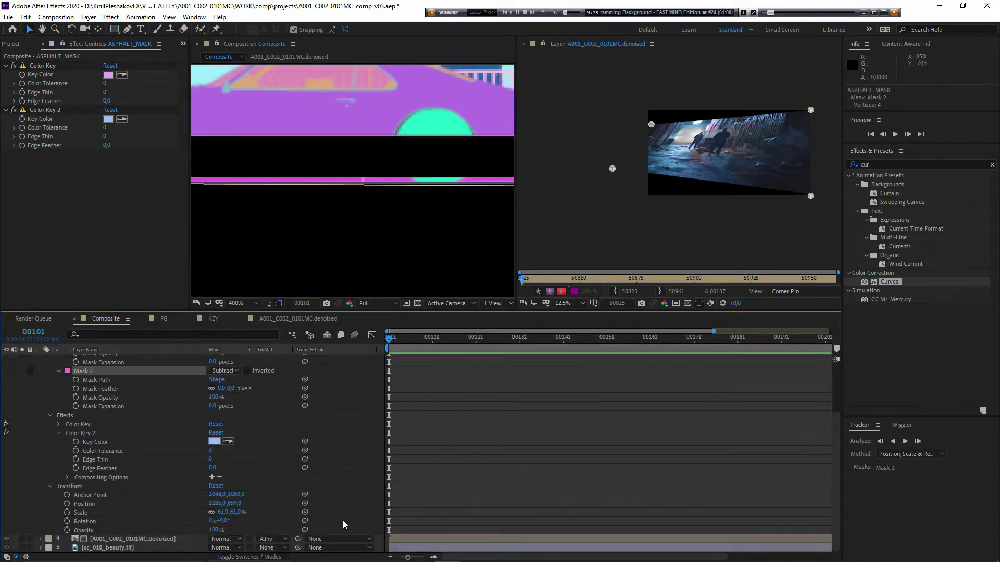
left_click(78, 434)
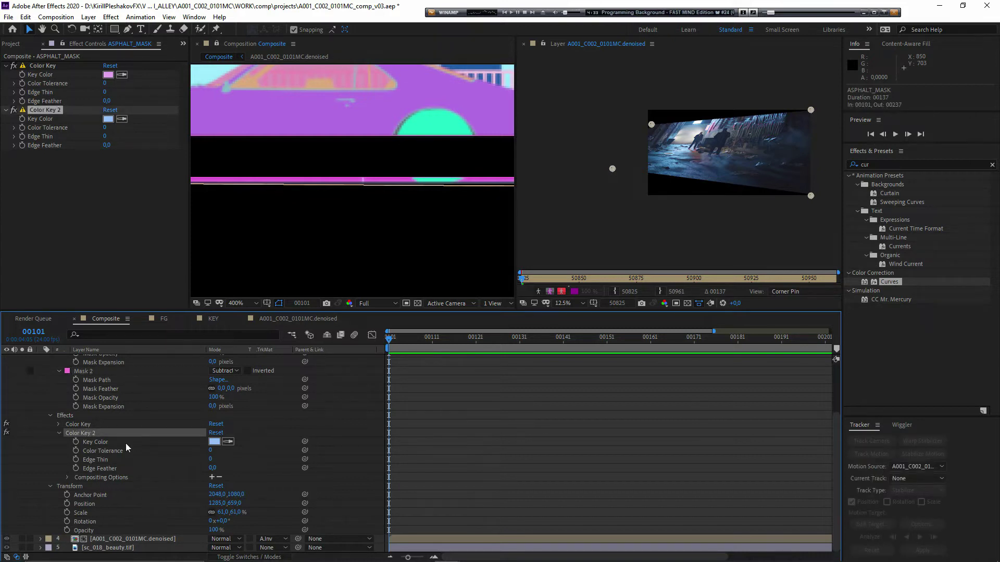
left_click(211, 477)
left_click(59, 424)
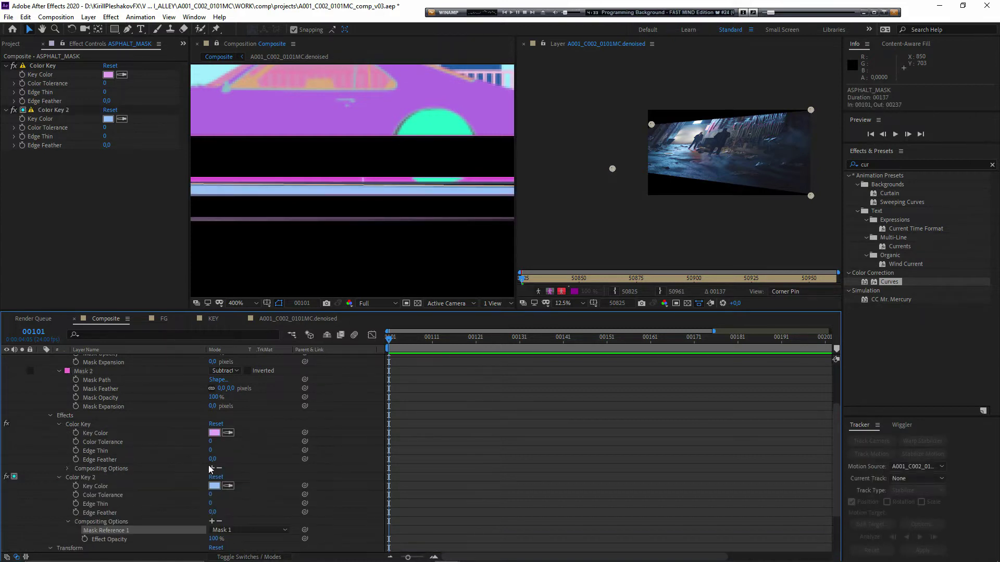
left_click(211, 469)
left_click(249, 477)
left_click(252, 510)
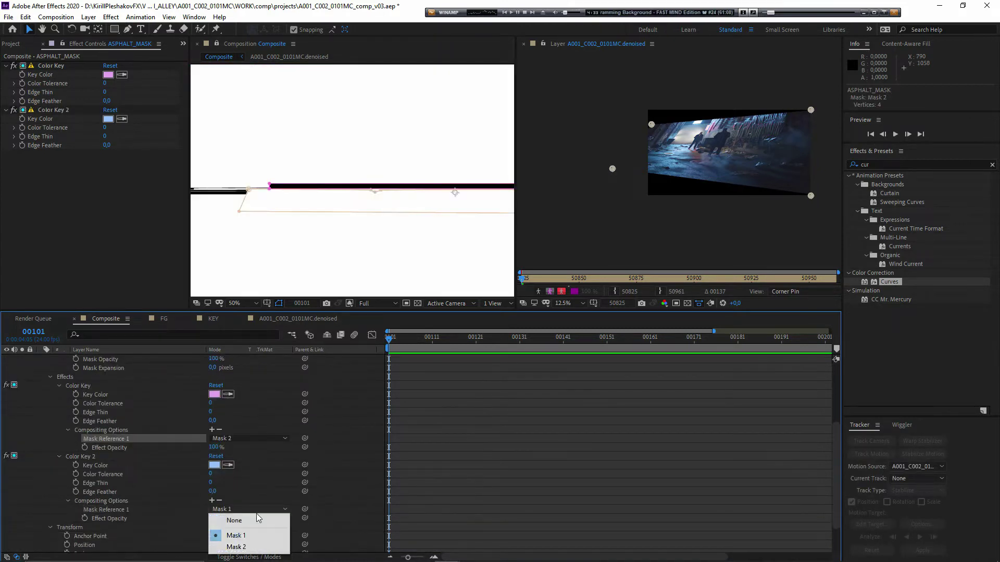
left_click(247, 546)
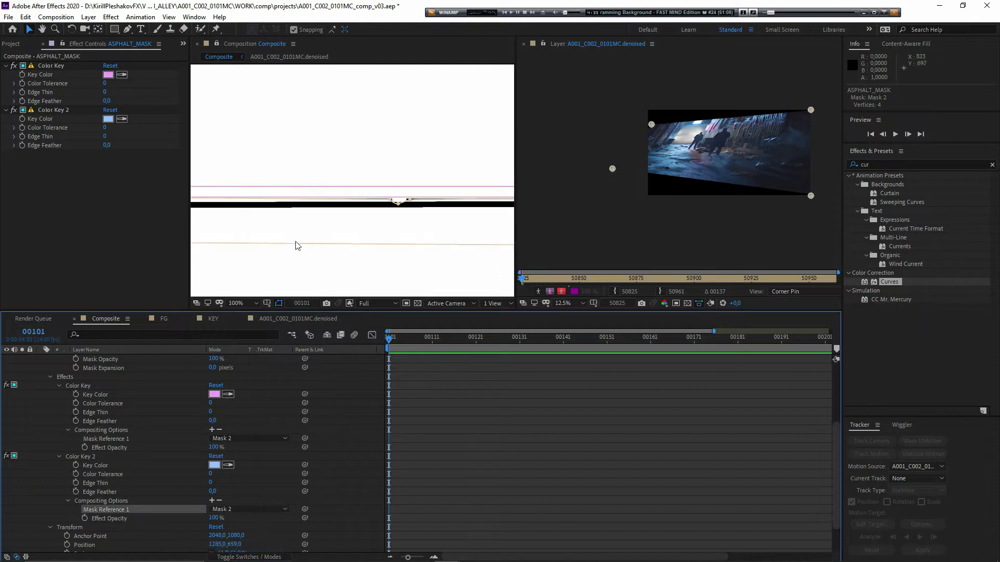
Collapse and unsolo ASPHALT_MASK, and return the composite viewer from the alpha channel to the full-colour image
left_click_drag(296, 246, 259, 241)
left_click(323, 509)
key("u")
left_click(21, 377)
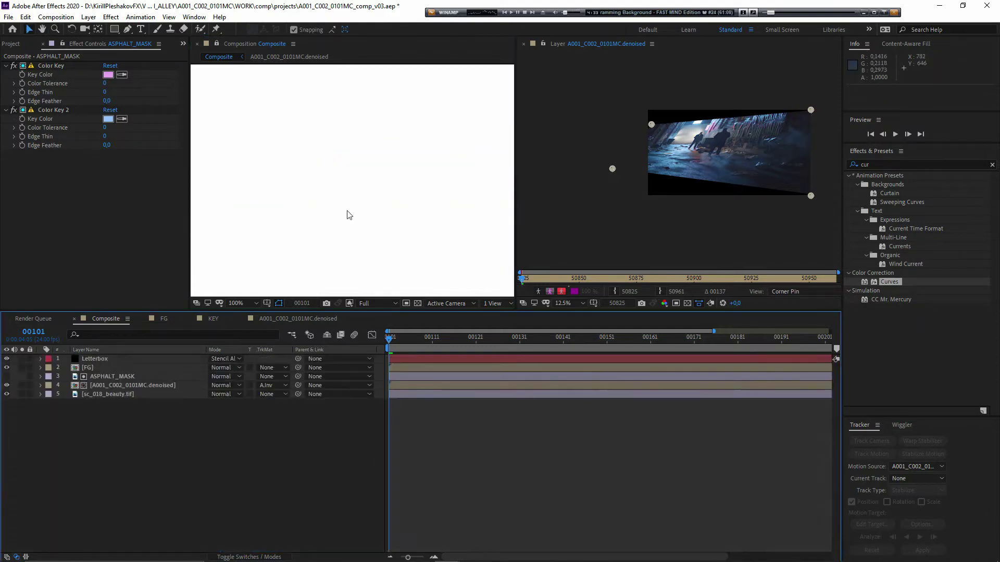
left_click(441, 148)
key("alt+4")
scroll(451, 200, "up", 1)
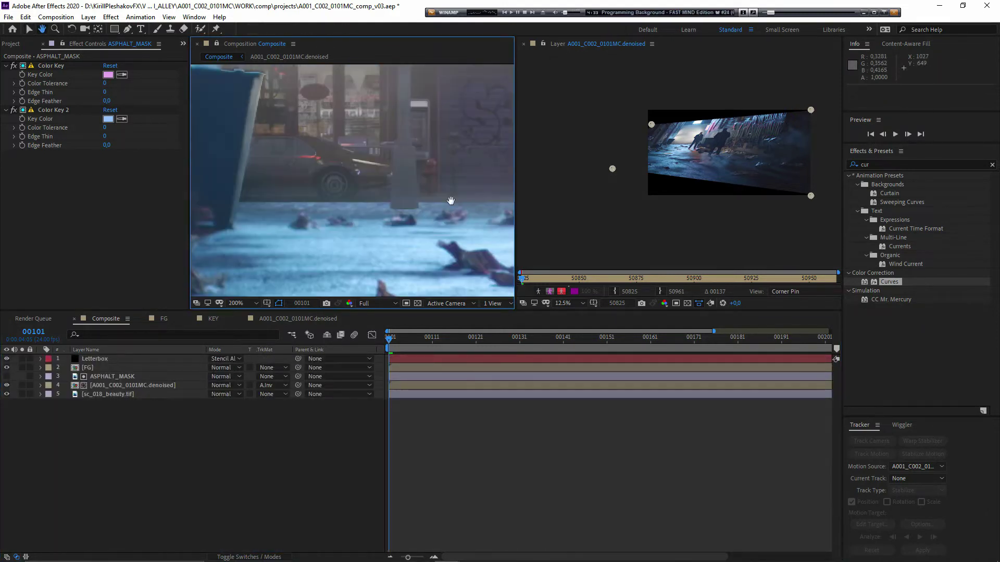
Compare the denoised layer with Curves off and on, soften its RGB curve, and undo a trial nudge of the lower-left corner pin
left_click_drag(451, 201, 439, 204)
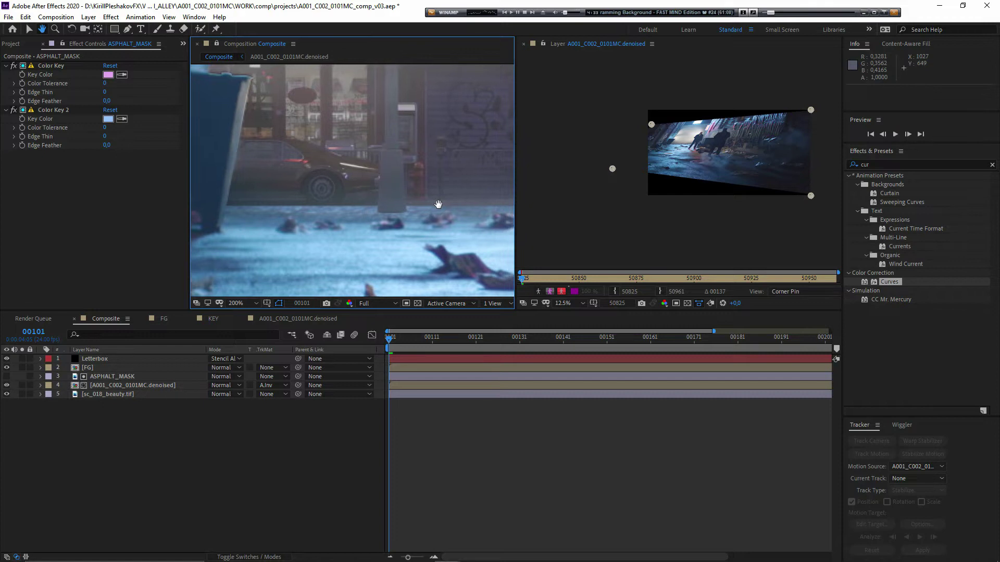
key("v")
left_click(120, 386)
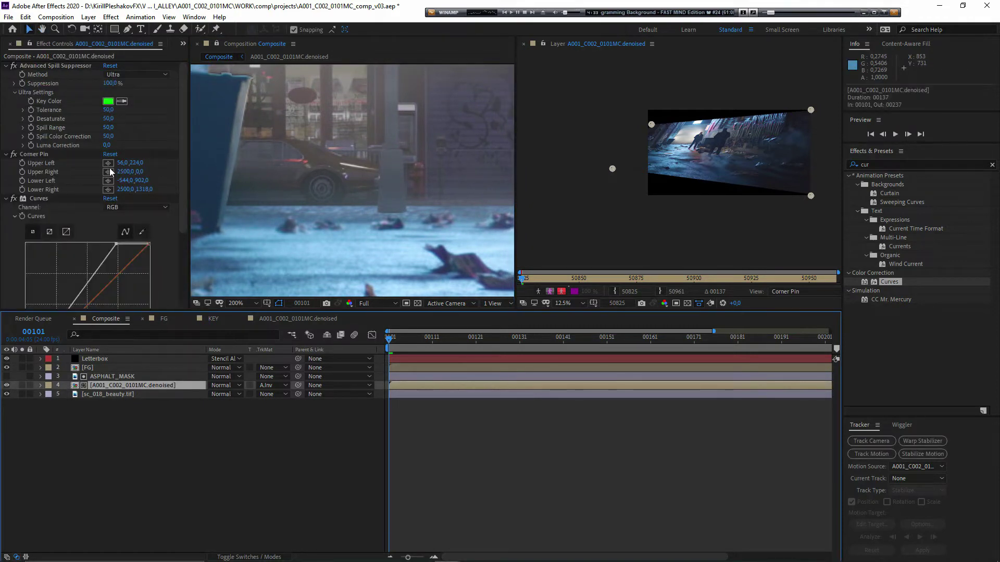
left_click(14, 199)
left_click(14, 199)
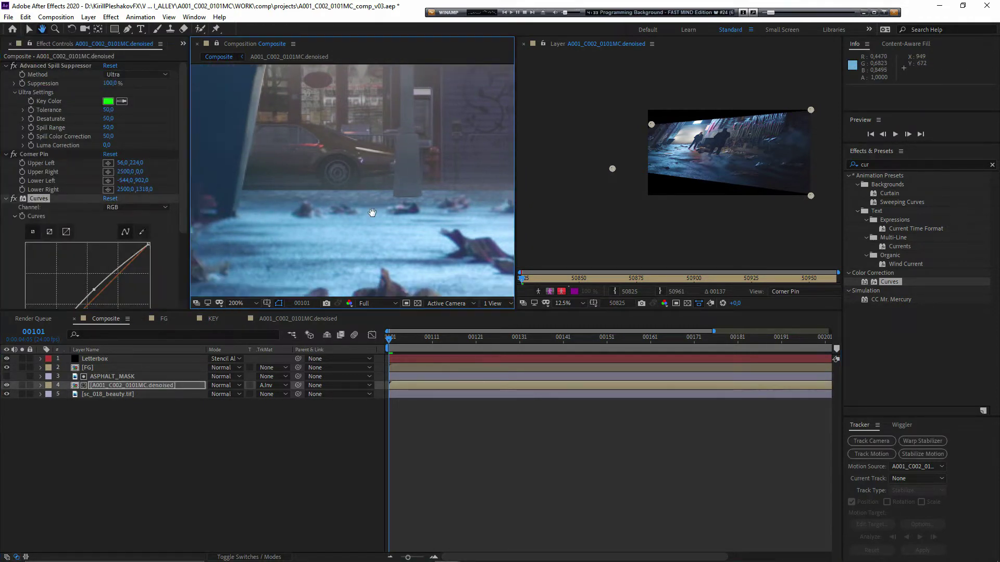
left_click_drag(610, 170, 609, 171)
key("ctrl+z")
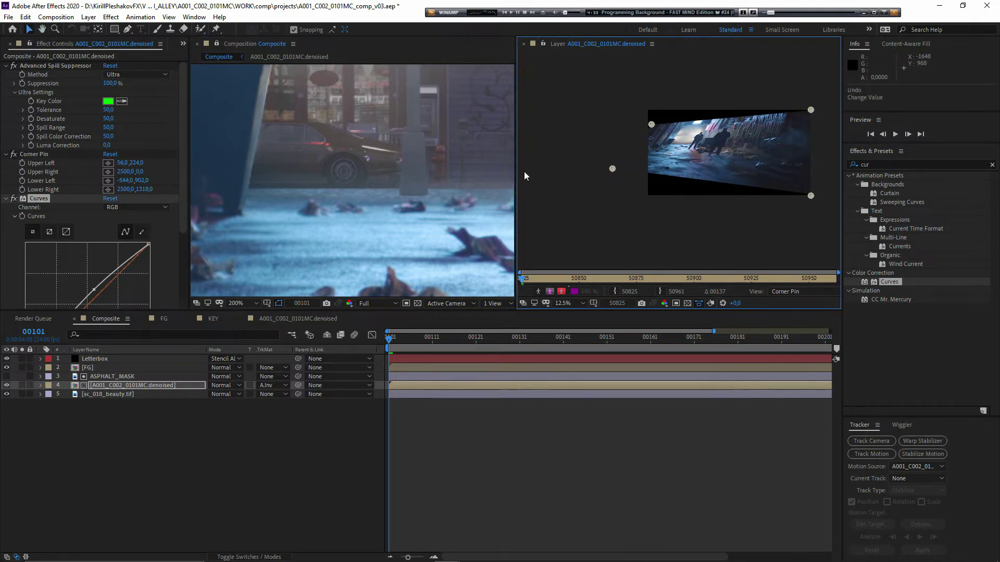
Nudge the denoised layer's upper-left corner pin outward and inspect where the asphalt meets the car and the pole
left_click_drag(651, 125, 642, 123)
left_click_drag(310, 202, 327, 250)
scroll(327, 250, "down", 1)
left_click_drag(406, 255, 317, 255)
left_click_drag(234, 230, 305, 202)
scroll(290, 214, "up", 1)
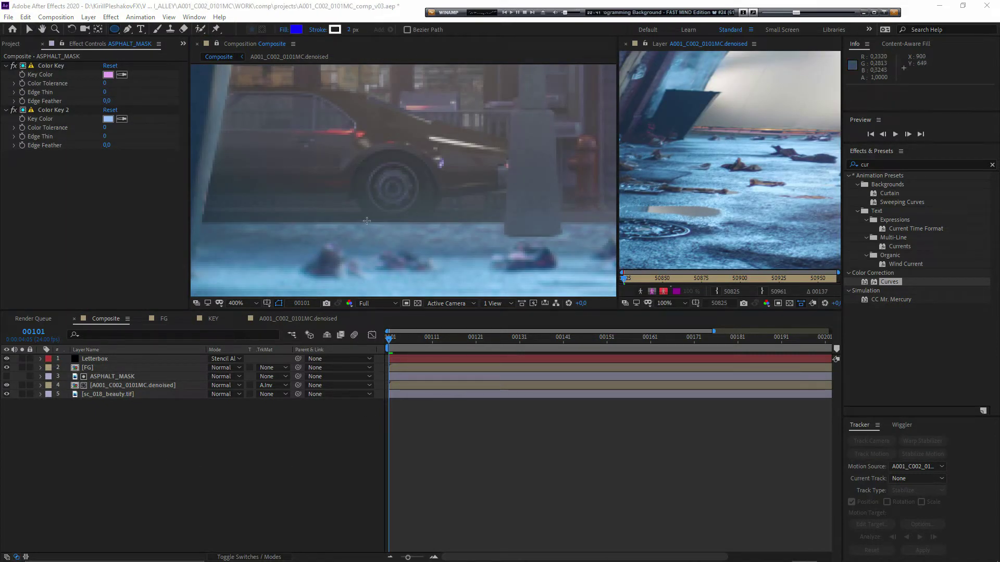
scroll(395, 213, "down", 2)
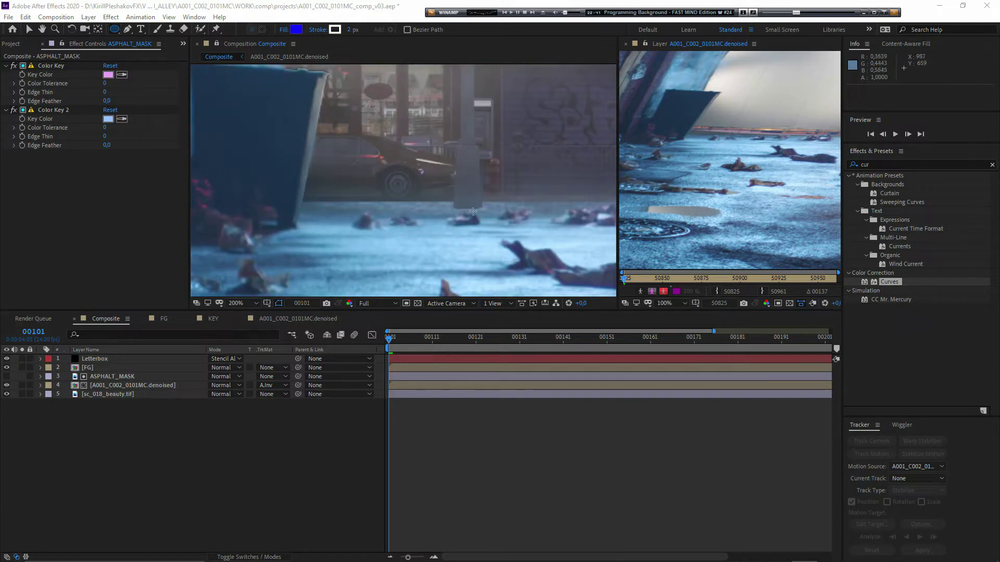
left_click_drag(465, 205, 359, 212)
scroll(359, 212, "up", 1)
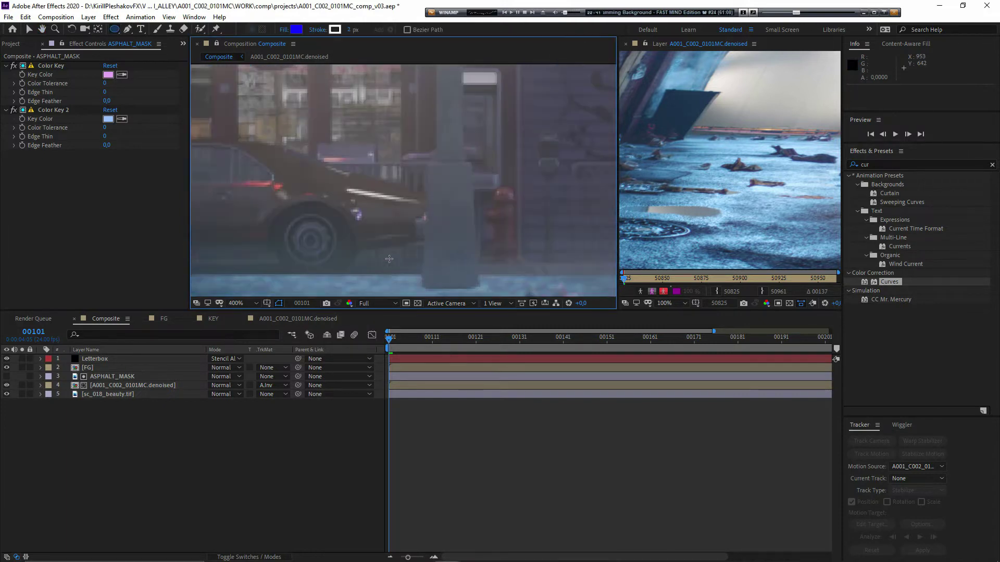
left_click_drag(392, 260, 410, 188)
key("space")
Add a new black solid layer to the composite
left_click(141, 398)
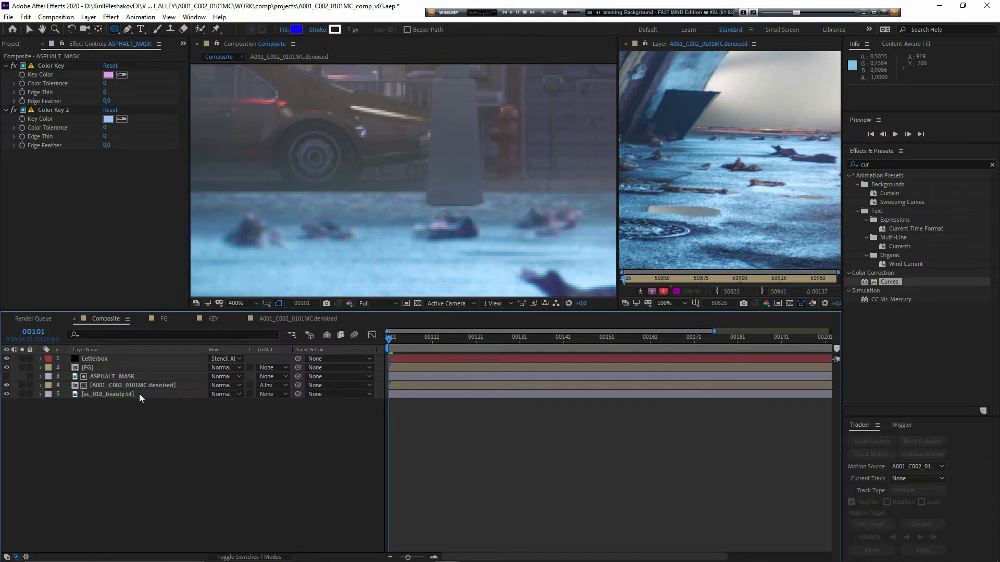
right_click(195, 424)
mouse_move(216, 424)
left_click(365, 456)
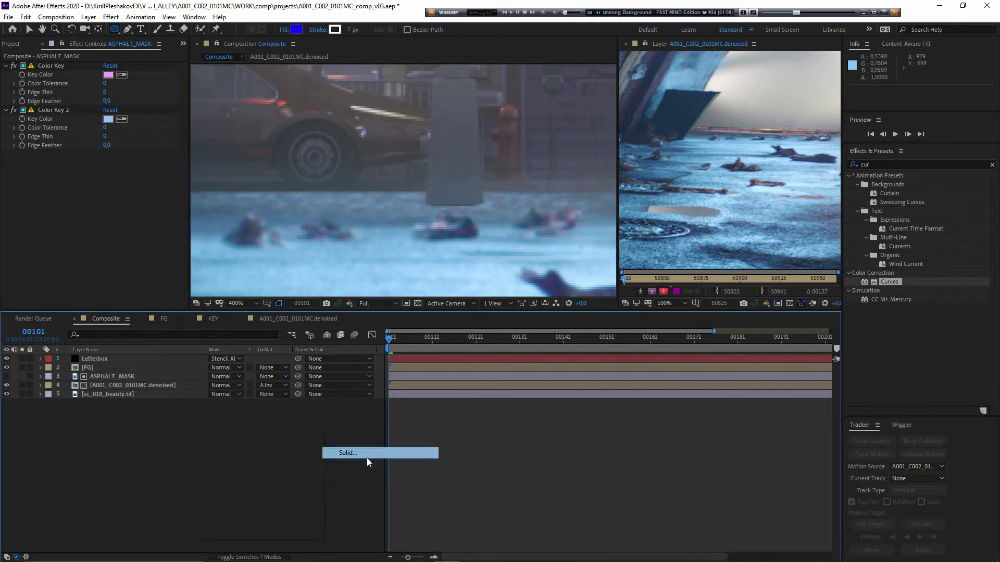
left_click(163, 212)
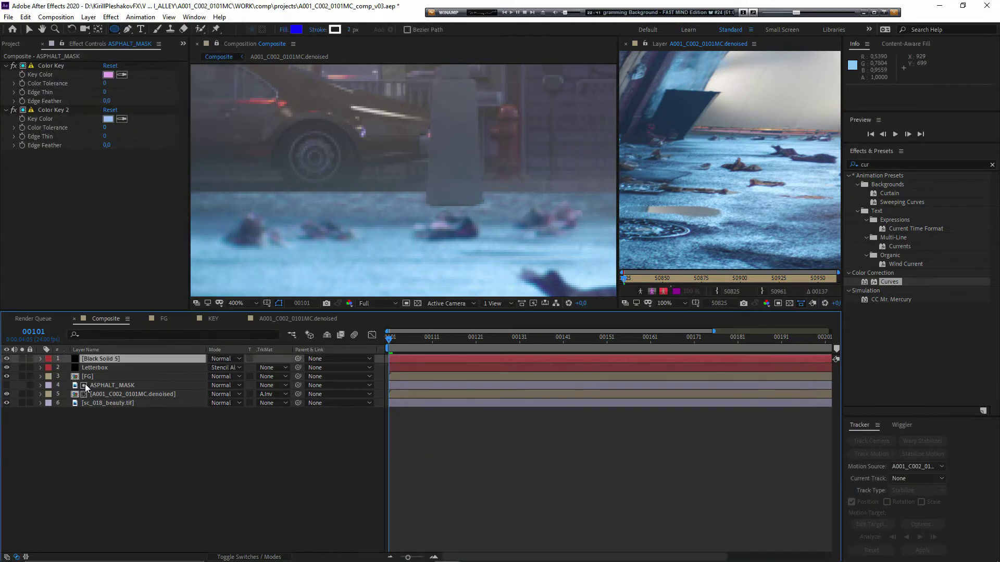
Move the new solid directly beneath the FG layer and rename it SHDW
left_click_drag(114, 360, 79, 381)
key("Return")
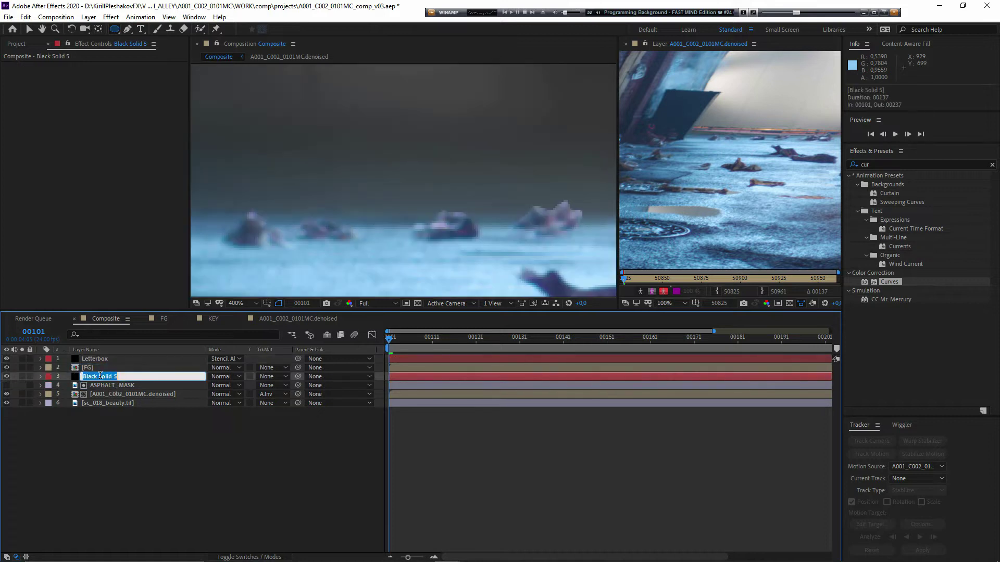
type("SHDW")
key("Return")
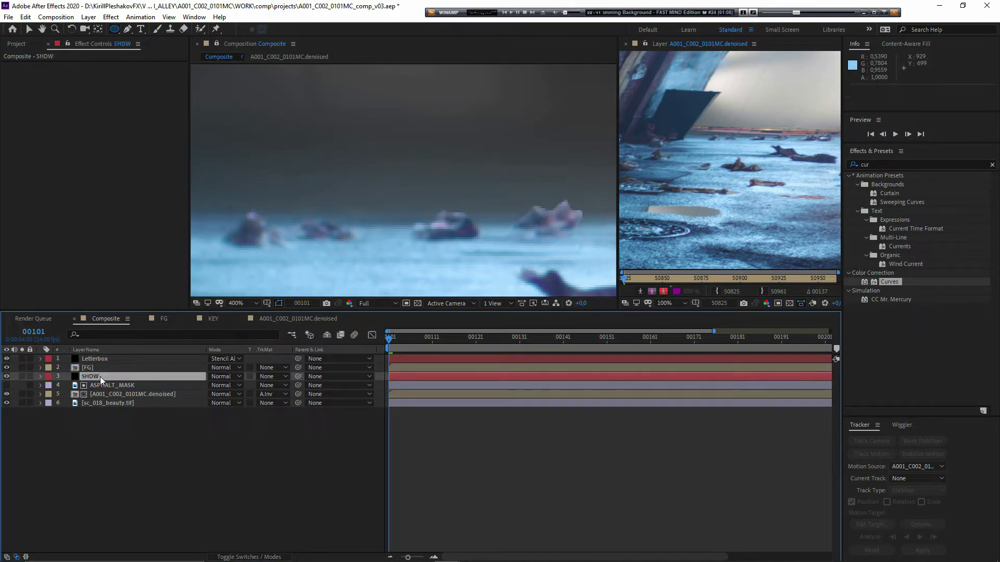
Hide SHDW and draw two elliptical masks on it: about 30 × 5 px at the pole's base and 35 × 11 px under the car wheel
left_click(6, 376)
left_click_drag(487, 198, 423, 209)
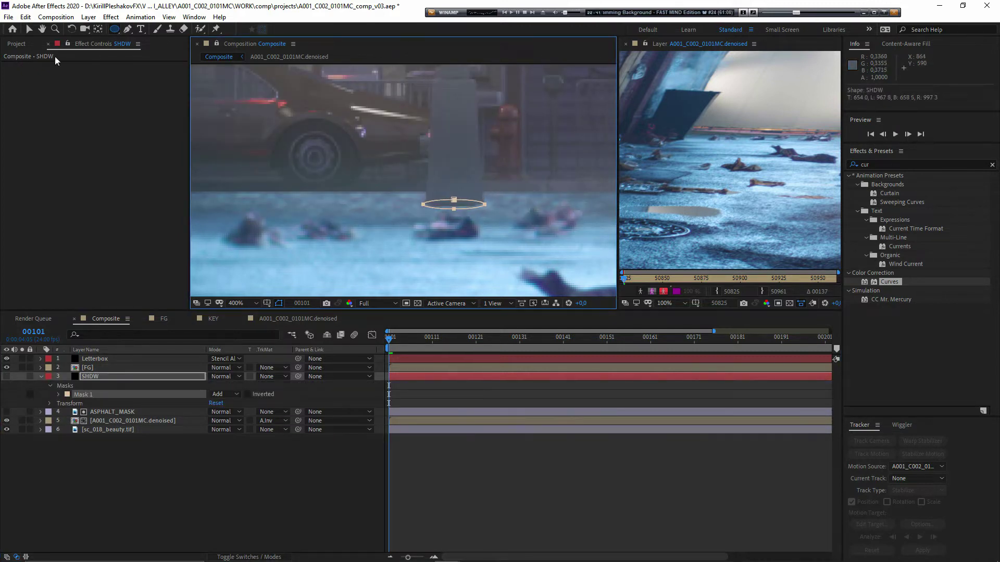
mouse_move(352, 171)
left_mouse_down()
mouse_move(279, 195)
mouse_move(369, 207)
mouse_move(218, 213)
left_mouse_up()
scroll(368, 207, "down", 1)
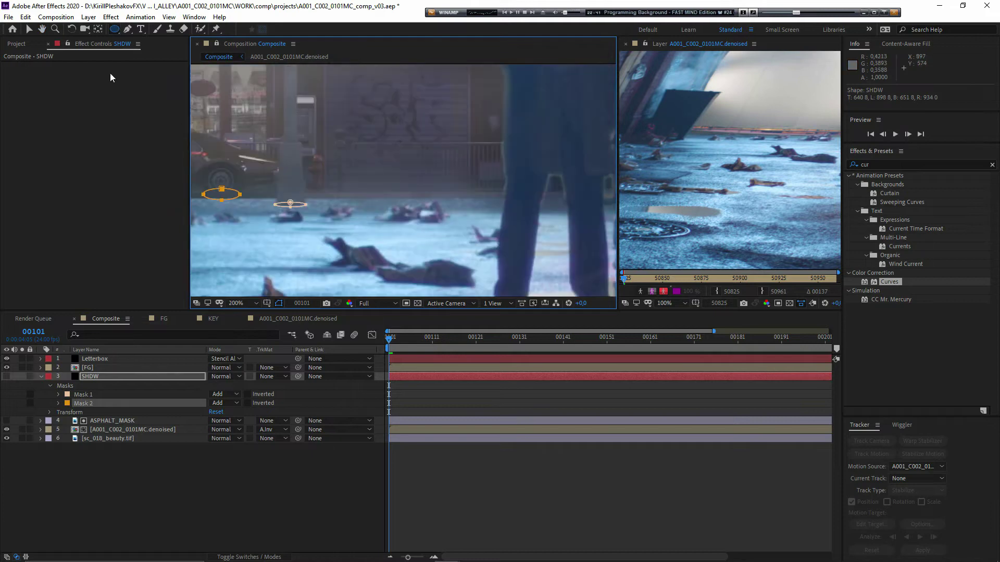
Draw a rectangular mask about 1178 × 160 px on SHDW with its lower edge along the street's bottom edge, and nudge it slightly down
left_click(114, 29)
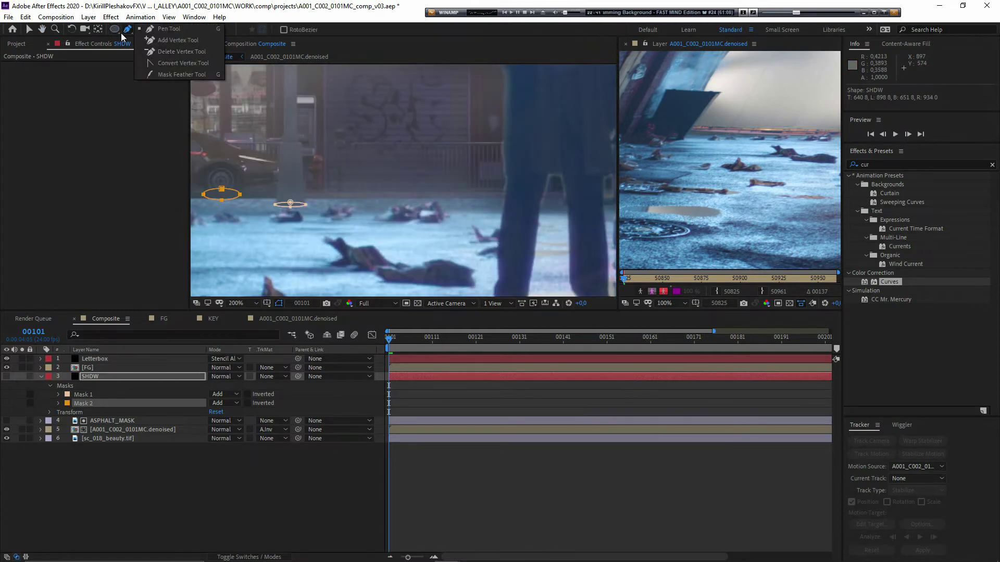
left_click(156, 29)
scroll(364, 182, "down", 4)
mouse_move(559, 146)
left_mouse_down()
mouse_move(250, 172)
mouse_move(252, 184)
left_mouse_up()
scroll(372, 182, "up", 3)
scroll(359, 214, "up", 1)
left_click_drag(324, 239, 430, 203)
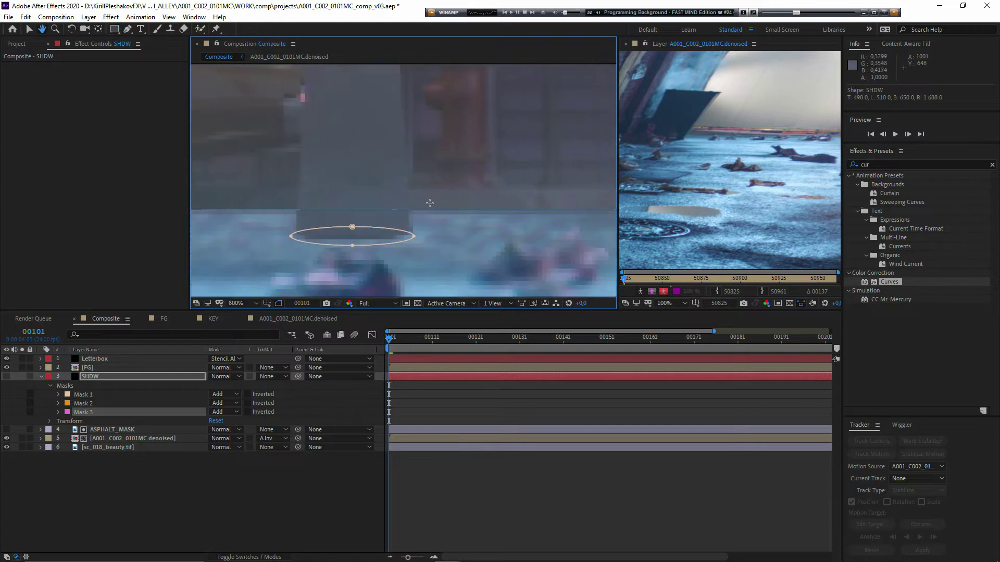
key("Down")
key("Down")
key("Down")
key("Down")
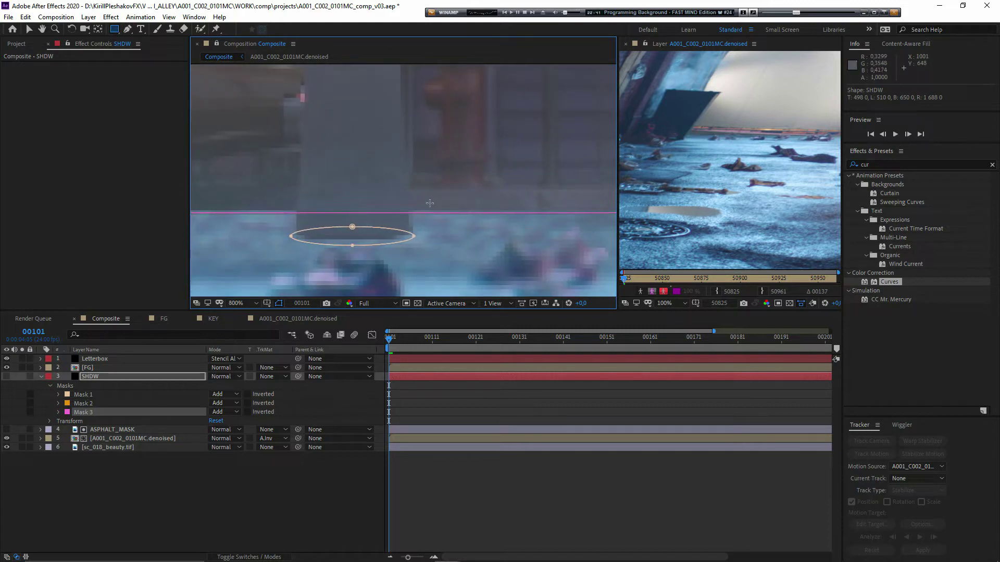
Try adjusting the ellipse under the wheel, then select the three SHDW masks and expand their properties
left_click(123, 55)
key("v")
left_click_drag(229, 180, 453, 156)
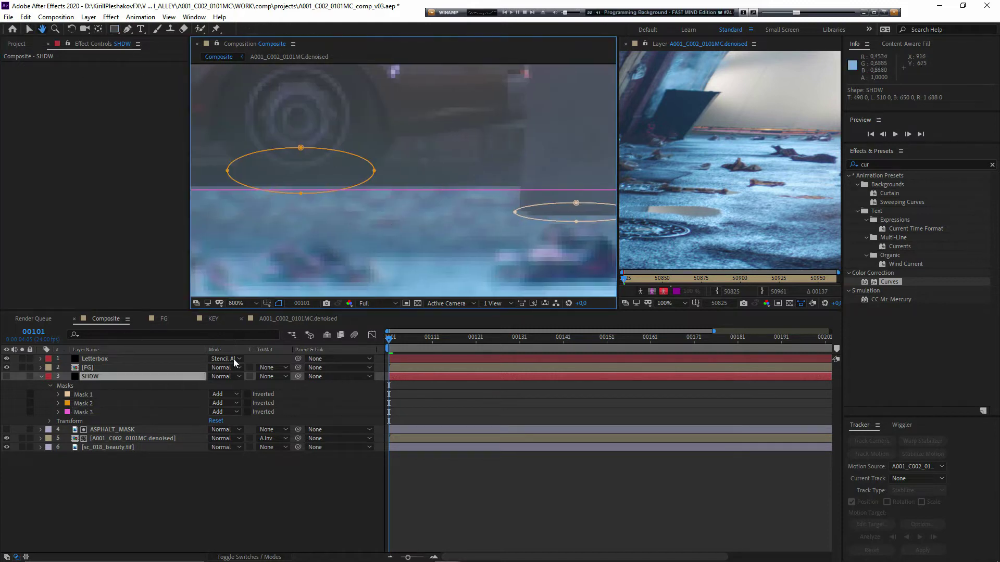
double_click(288, 147)
left_click_drag(290, 160, 290, 160)
left_click(282, 394)
left_click(85, 394)
left_click(81, 412, "shift")
left_click(58, 412)
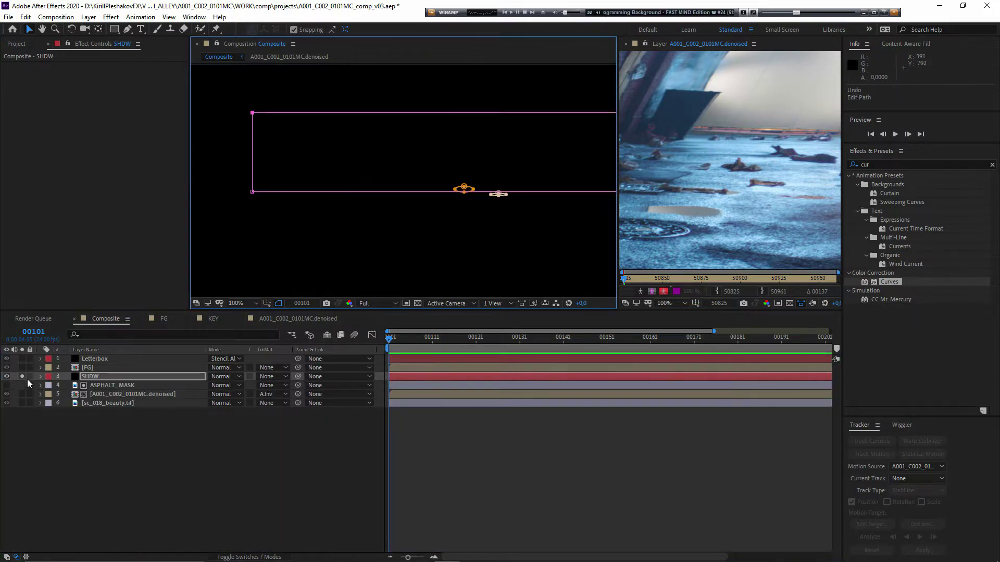
Unsolo SHDW, then duplicate ASPHALT_MASK and place the copy directly above SHDW
left_click(21, 376)
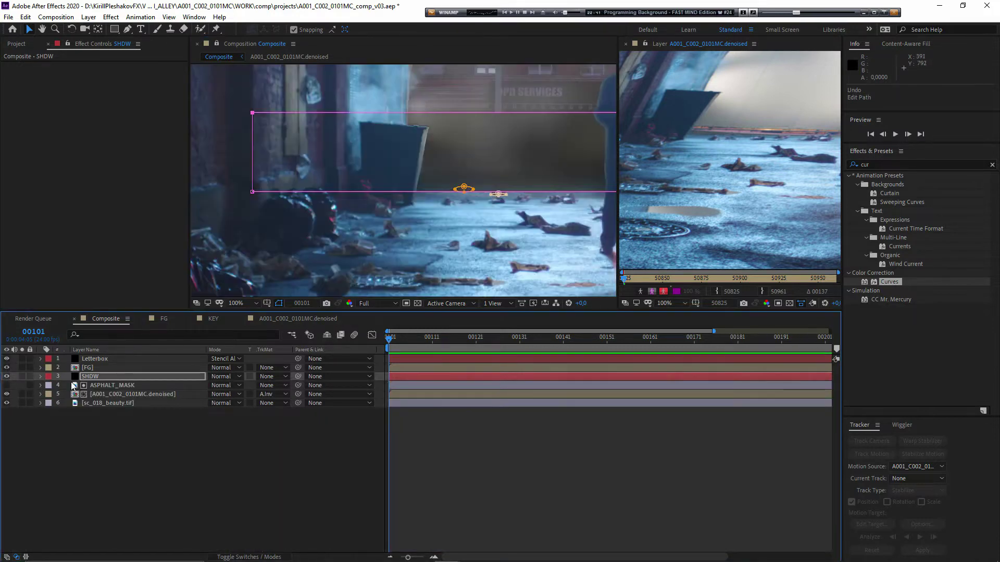
left_click(106, 385)
scroll(473, 212, "up", 1)
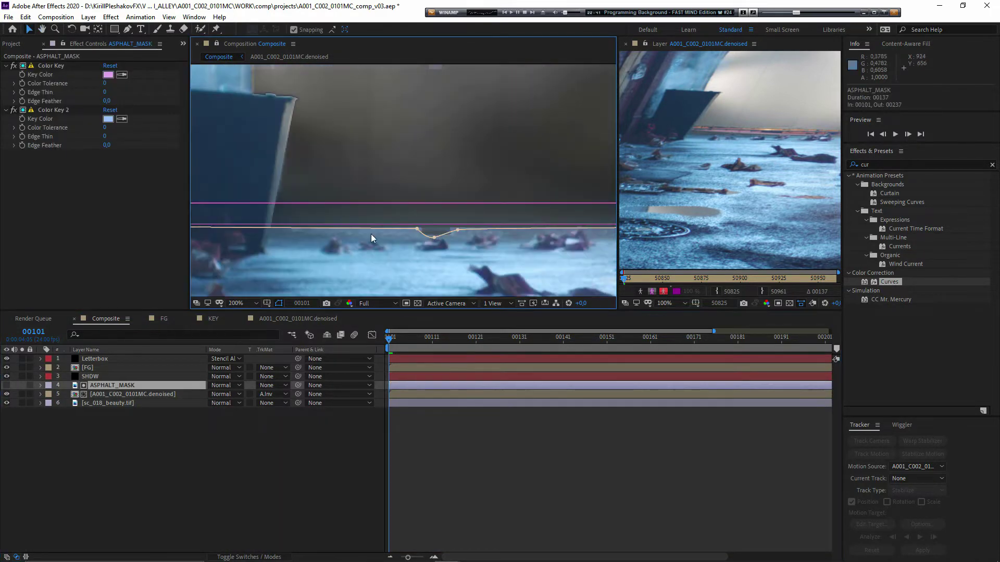
key("ctrl+d")
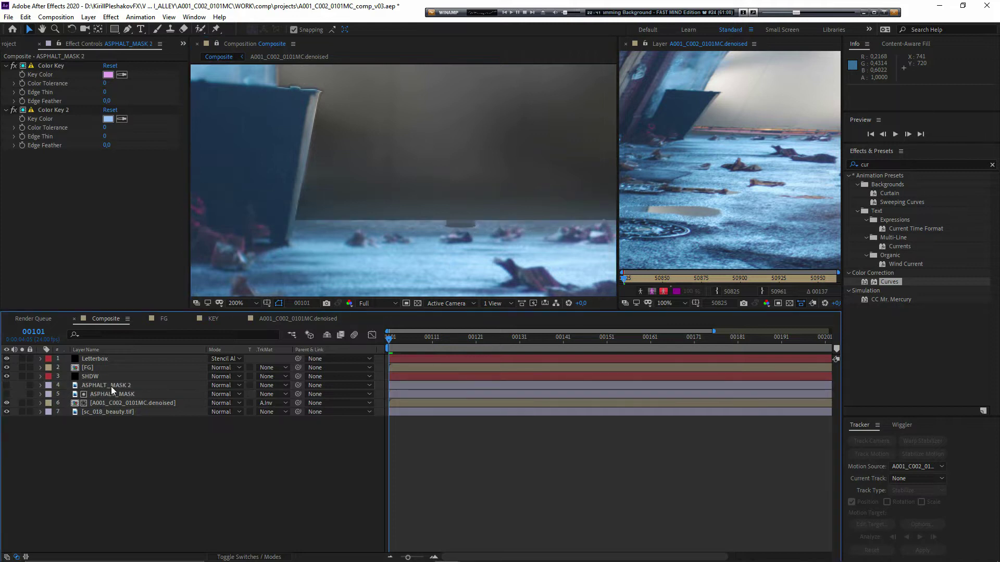
left_click_drag(110, 387, 104, 375)
Set SHDW's track matte to Alpha Inverted Matte "ASPHALT_MASK 2" and check the shadow around the wheel and pole
left_click(87, 387)
left_click(271, 386)
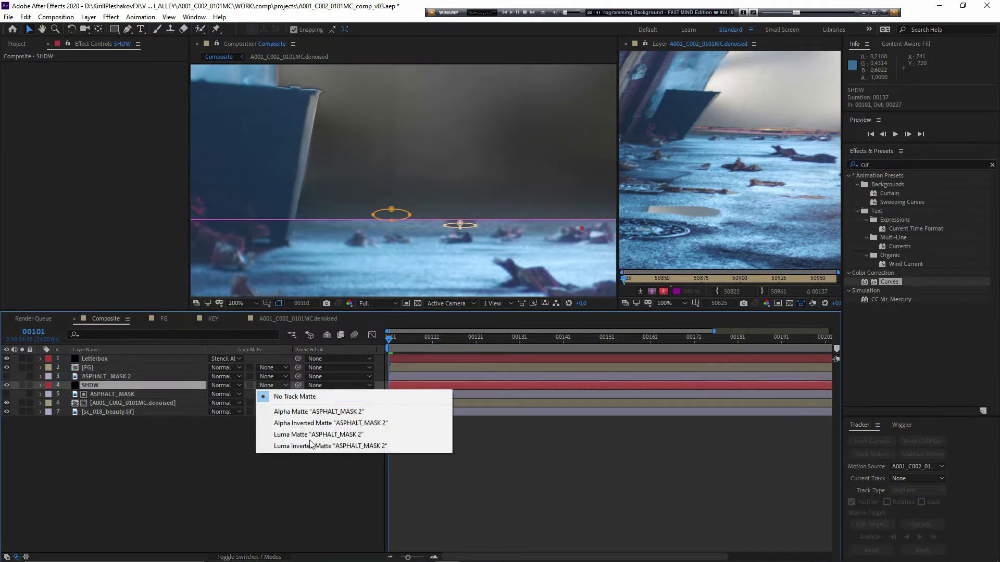
left_click(322, 426)
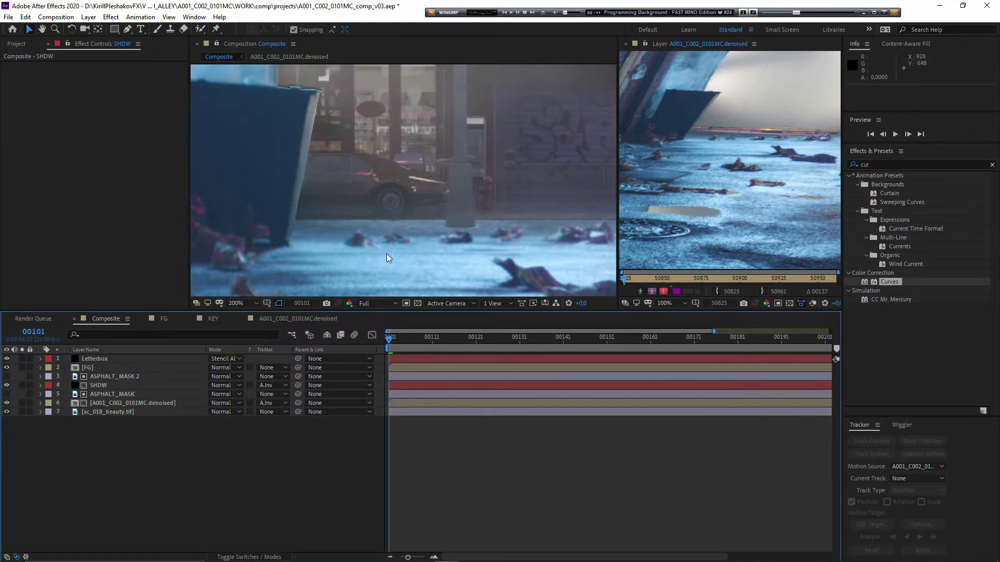
scroll(386, 254, "up", 4)
scroll(349, 239, "down", 1)
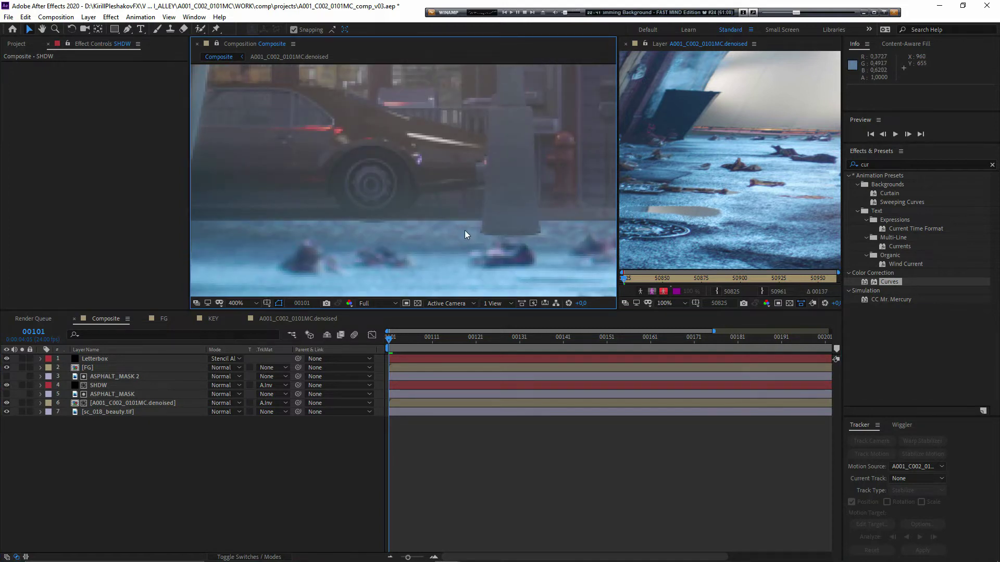
left_click_drag(411, 244, 377, 230)
Set the mask expansion of all three SHDW masks to 0.4 pixels and review the shadow edge below the car
left_click(90, 386)
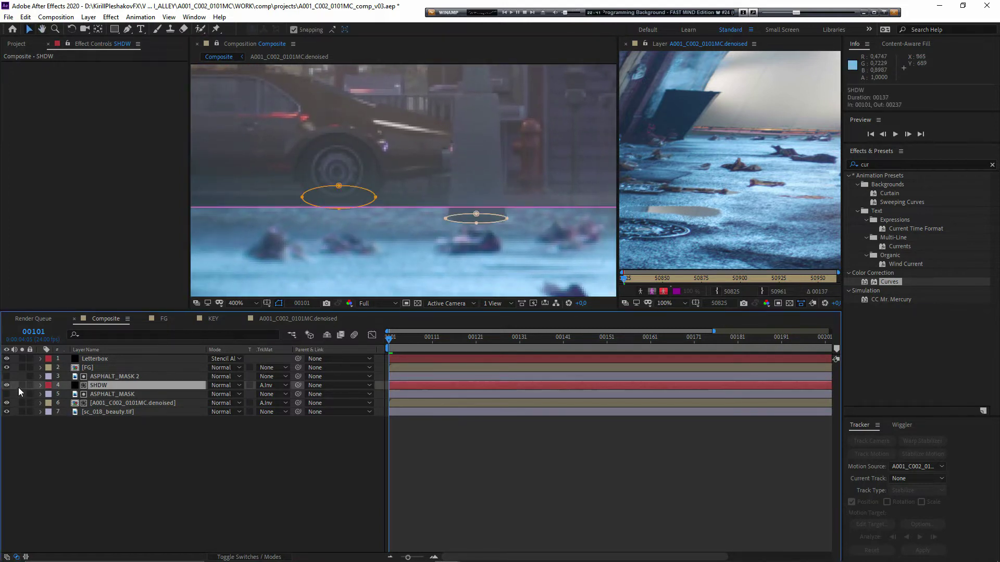
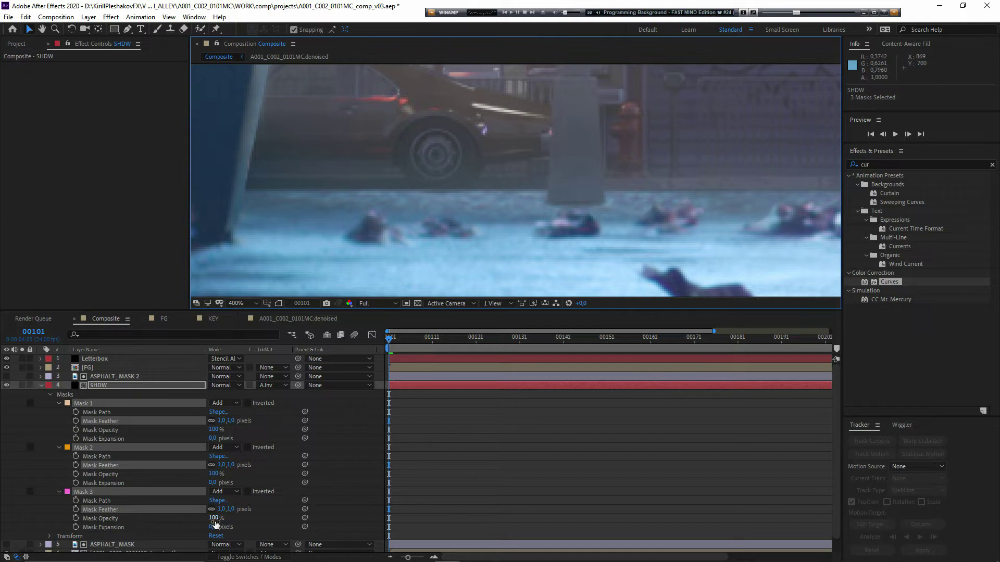
left_click_drag(216, 524, 216, 528)
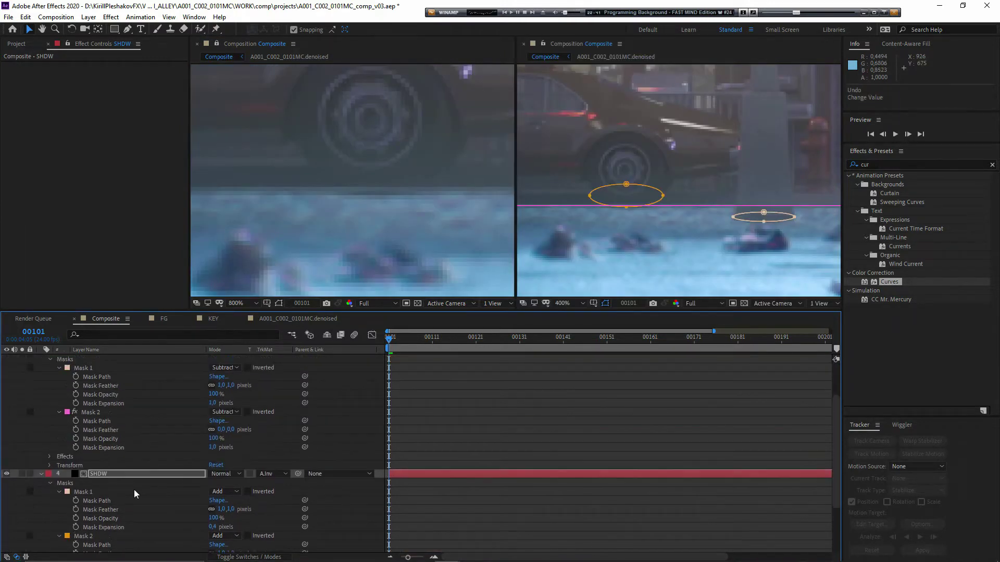
scroll(98, 373, "up", 1)
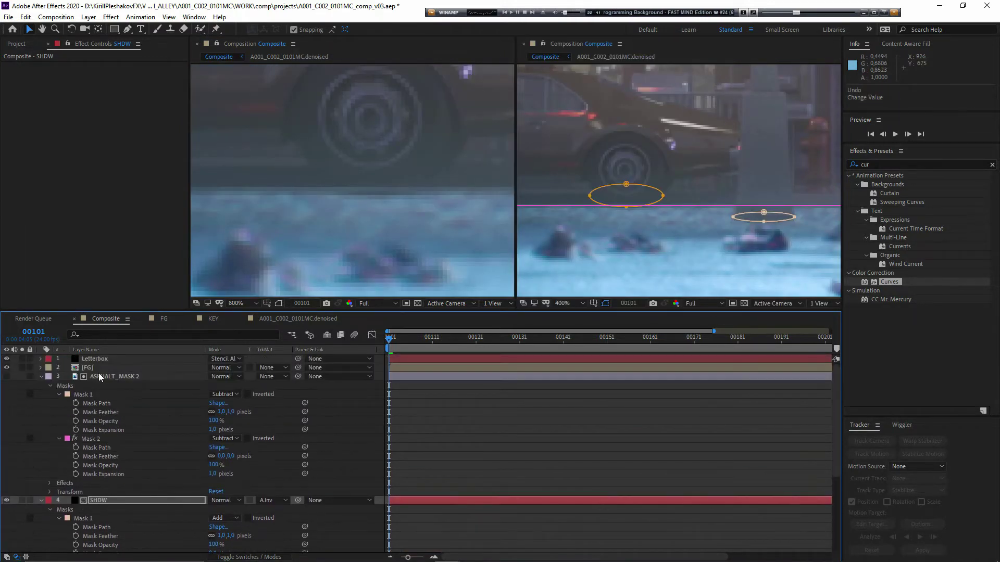
scroll(143, 493, "down", 4)
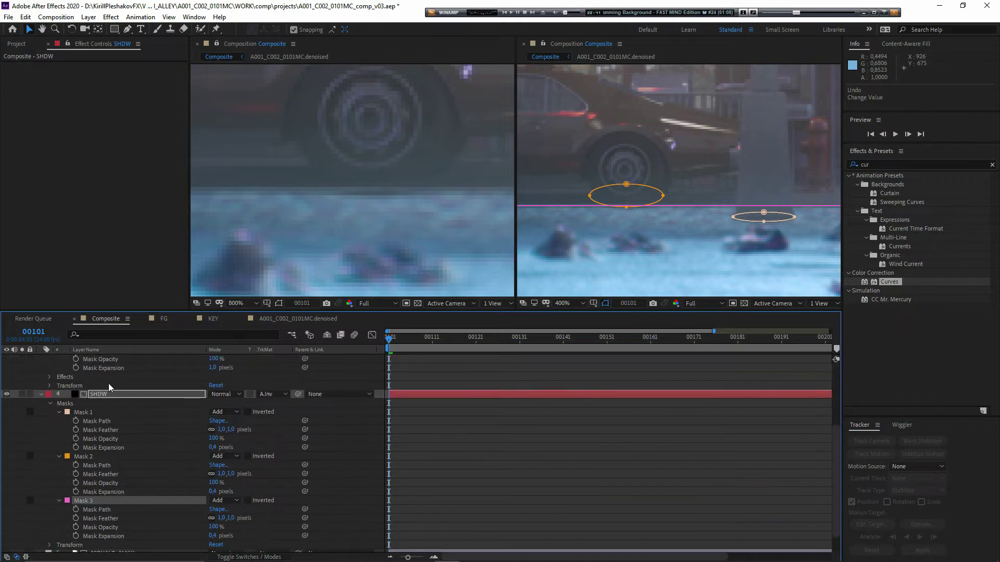
scroll(109, 384, "up", 1)
scroll(428, 202, "down", 1)
left_click_drag(351, 191, 371, 225)
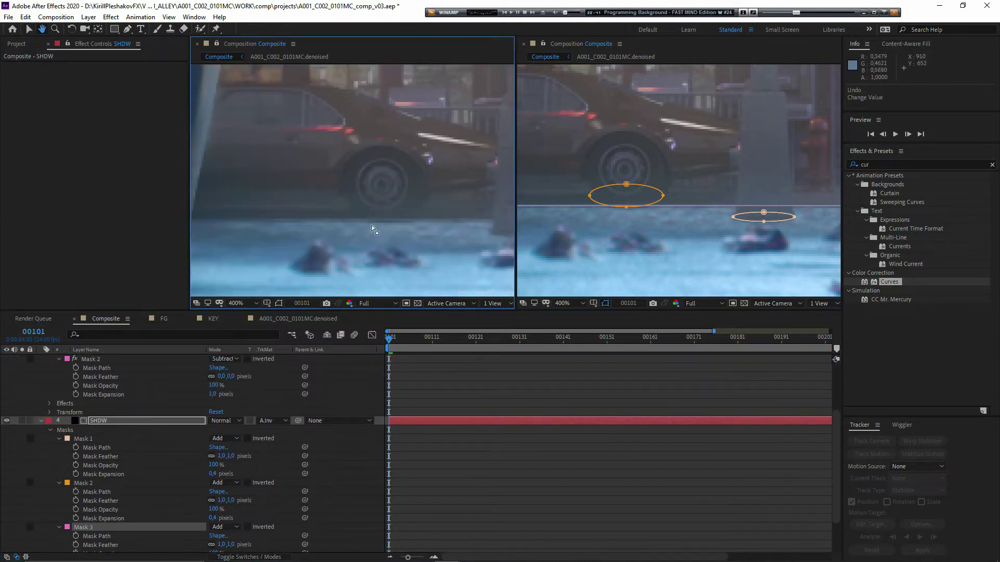
Solo ASPHALT_MASK 2 and examine its alpha and colour edge beneath the car wheel
scroll(371, 225, "up", 2)
key("v")
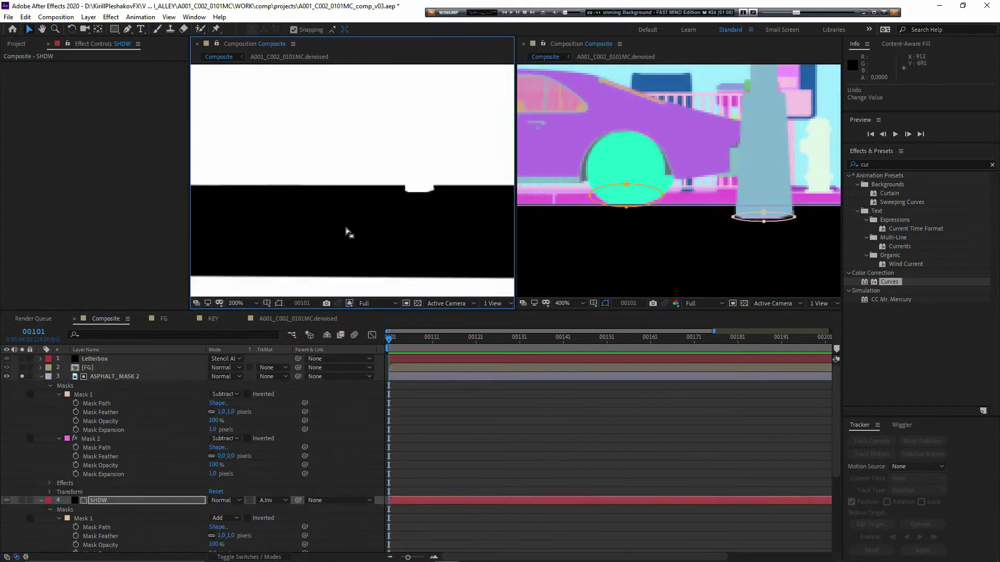
key("alt+4")
scroll(348, 213, "up", 2)
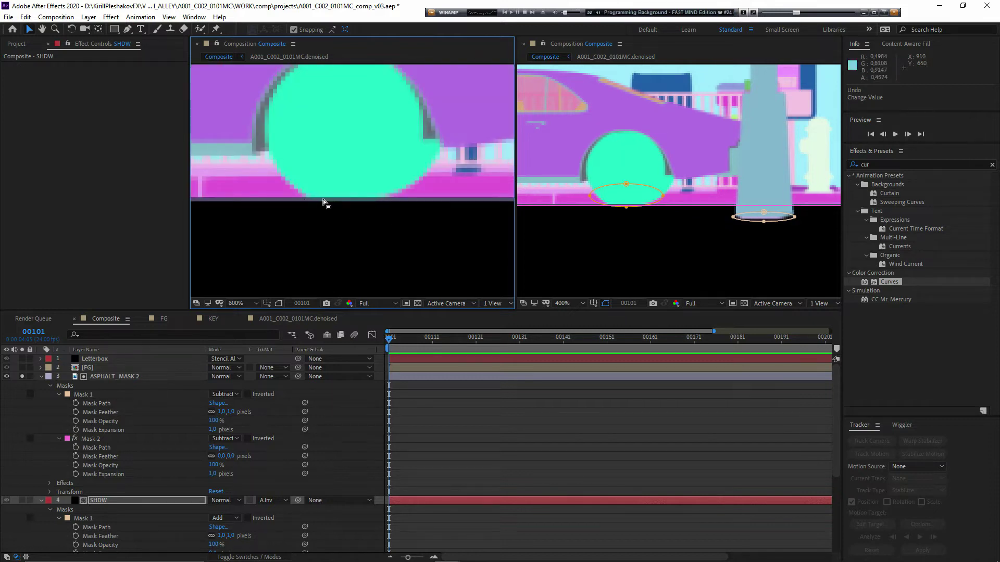
Search the effects for "simple" and apply Simple Choker to the soloed ASPHALT_MASK 2 layer
left_click(886, 163)
type("simple")
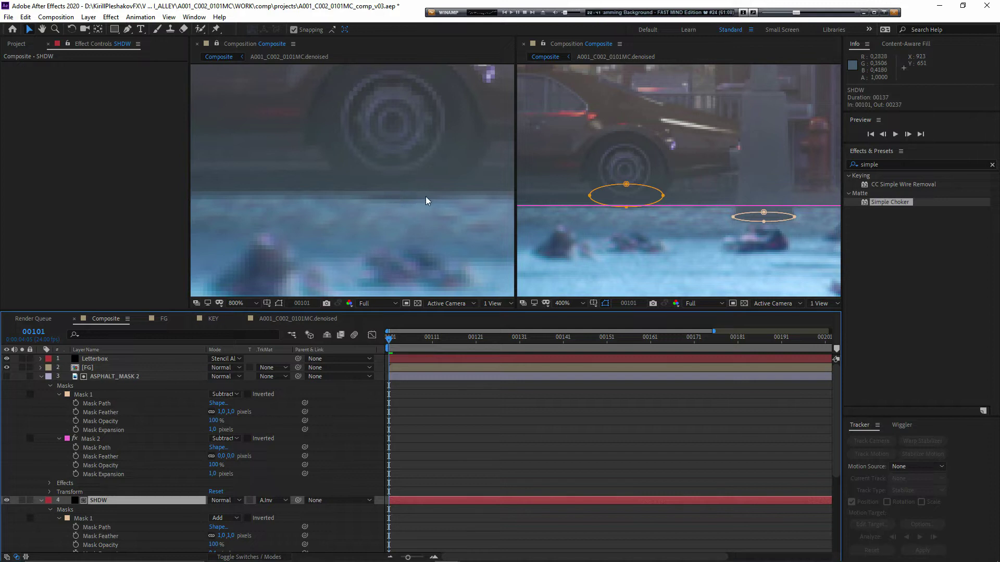
left_click(912, 225)
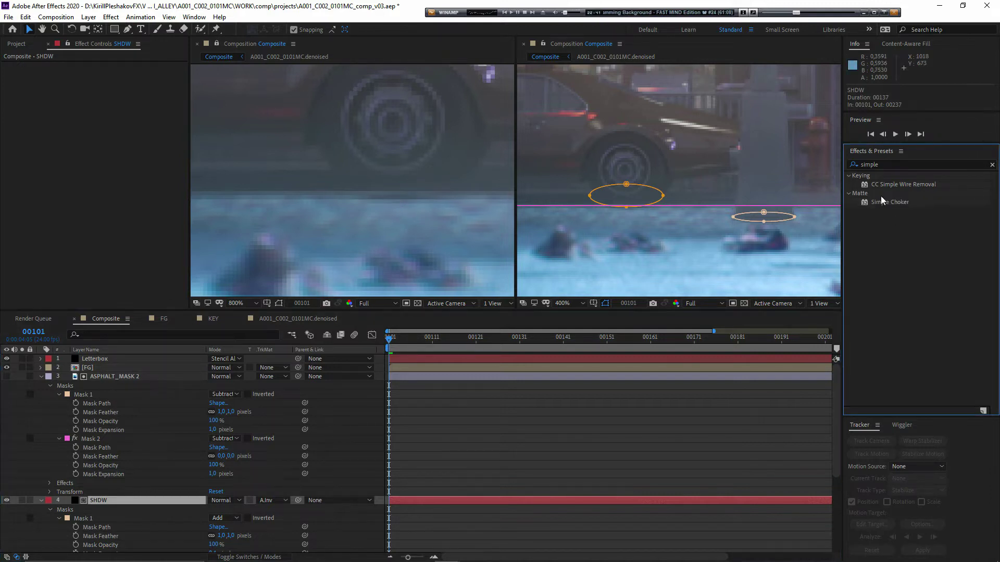
left_click(6, 377)
left_click(22, 377)
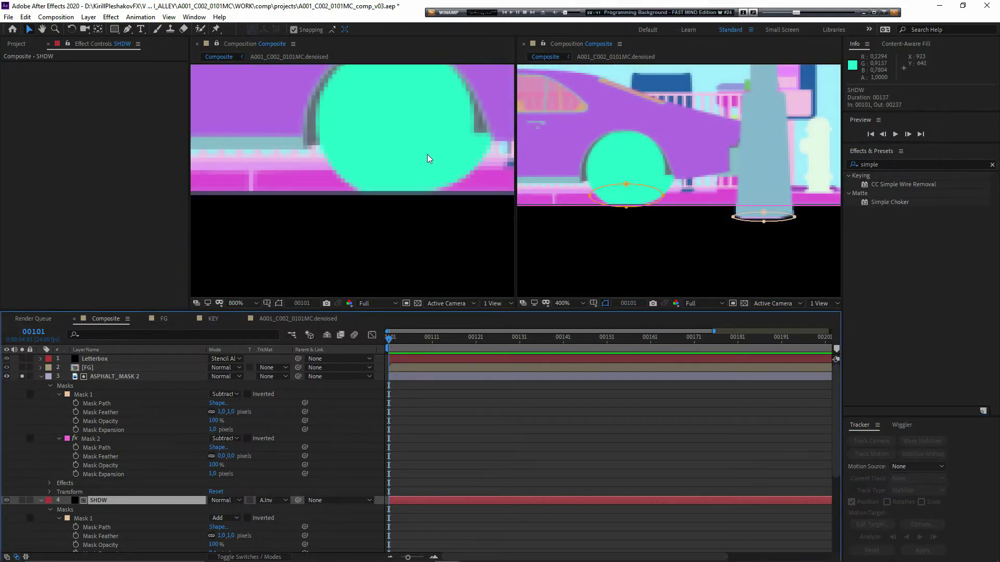
left_click_drag(890, 202, 112, 383)
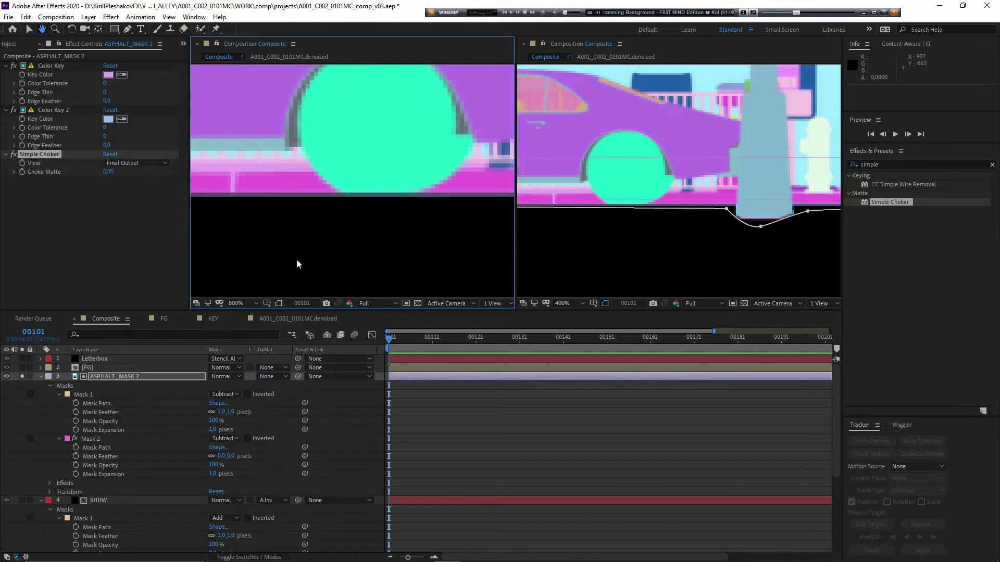
Unsolo ASPHALT_MASK 2 and raise its Simple Choker's Choke Matte to 1.70
left_click(22, 376)
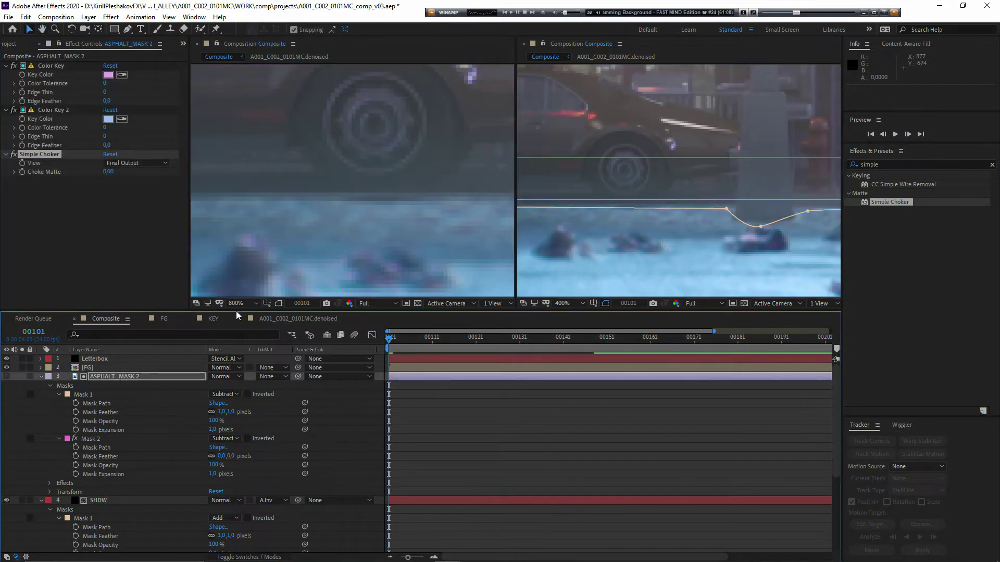
left_click_drag(358, 225, 344, 228)
left_click_drag(109, 172, 112, 174)
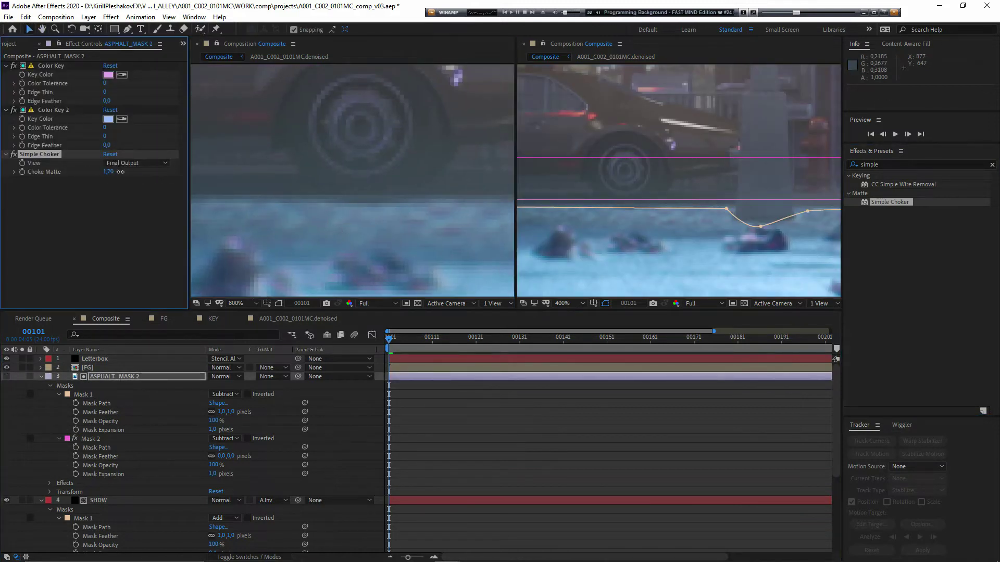
Set the Simple Choker's Choke Matte on ASPHALT_MASK 2 to 2 and check the asphalt edge below the car wheel
scroll(396, 168, "down", 1)
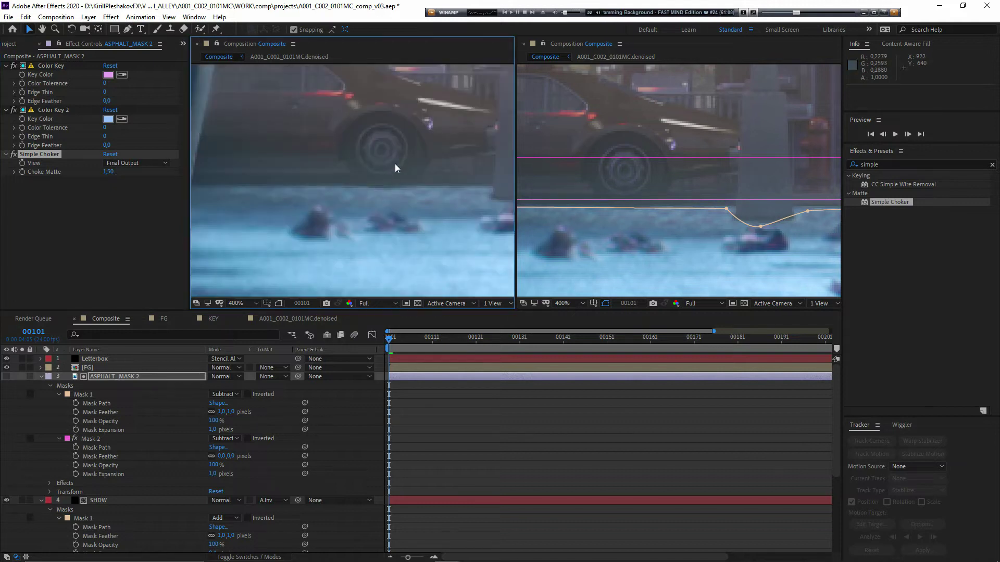
scroll(408, 219, "down", 4)
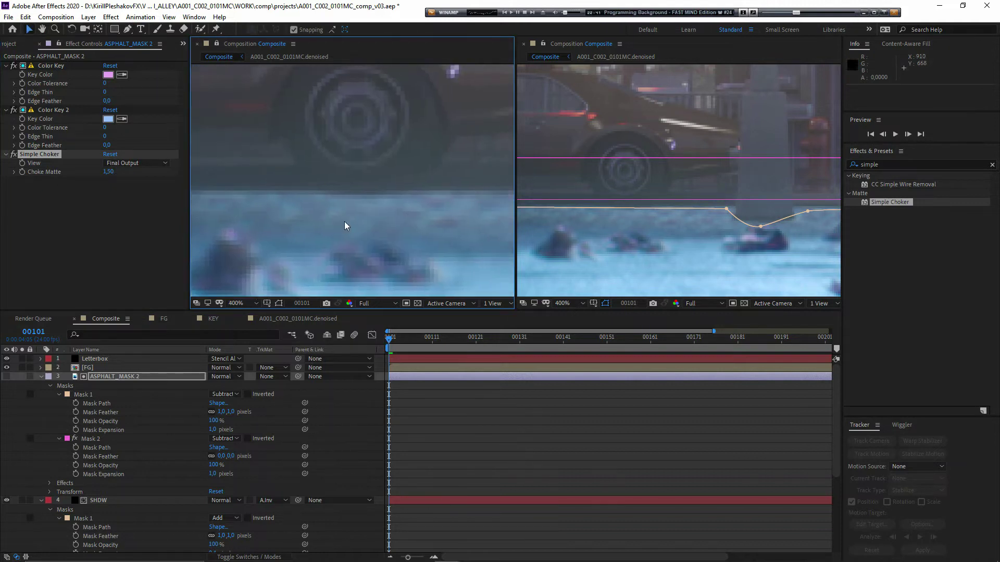
left_click_drag(396, 226, 334, 229)
scroll(313, 201, "up", 2)
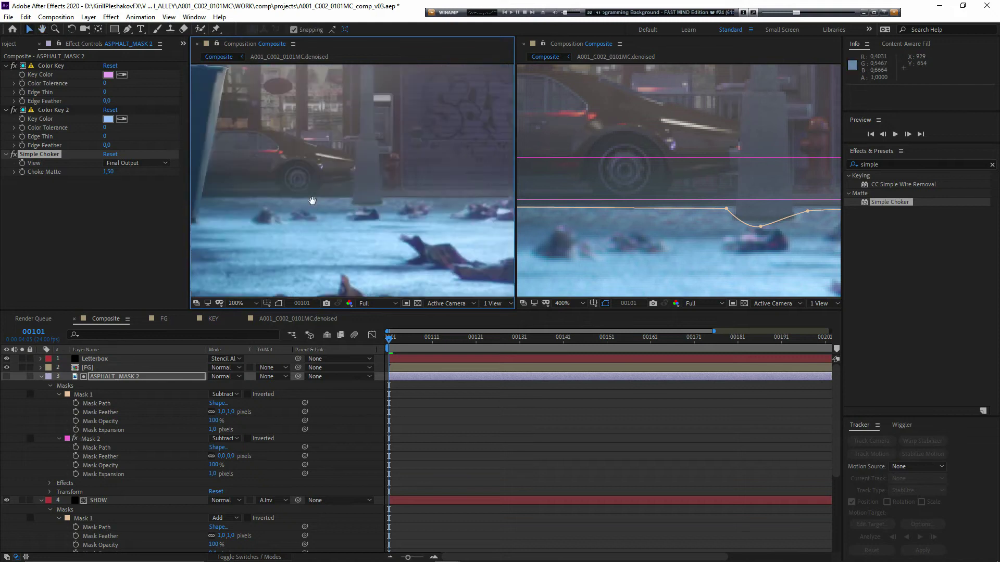
left_click_drag(354, 195, 292, 227)
scroll(394, 222, "up", 1)
left_click(108, 172)
type("2")
key("Return")
left_click_drag(360, 223, 398, 219)
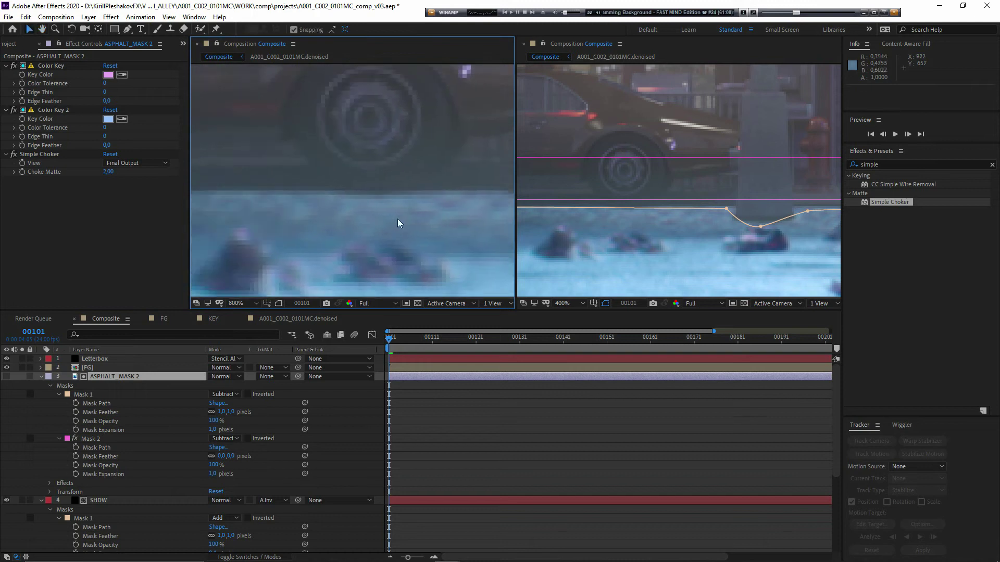
scroll(395, 218, "down", 1)
Try to reshape SHDW's Mask 2 ellipse under the car wheel, then undo the path edit
left_click(101, 438)
left_click(41, 377)
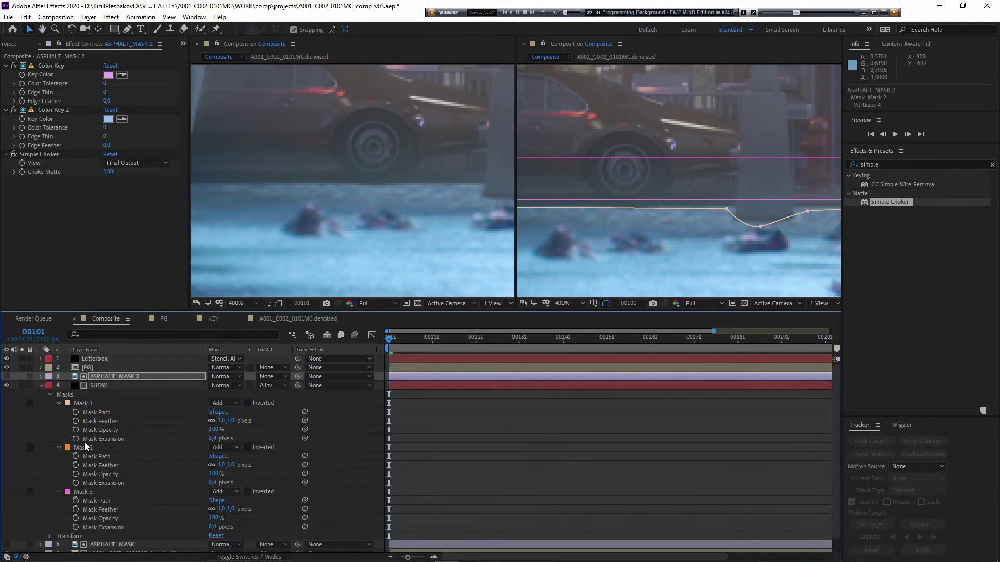
left_click(89, 422)
scroll(661, 208, "up", 1)
left_click(645, 211)
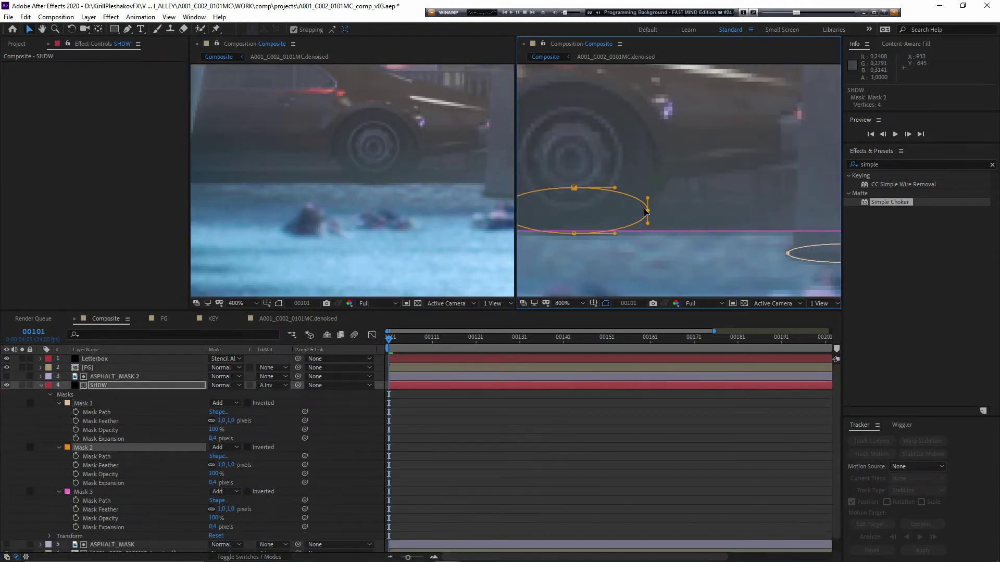
left_click_drag(649, 211, 608, 190)
scroll(671, 212, "down", 2)
key("ctrl+z")
scroll(347, 206, "up", 1)
scroll(318, 200, "down", 2)
scroll(329, 186, "up", 1)
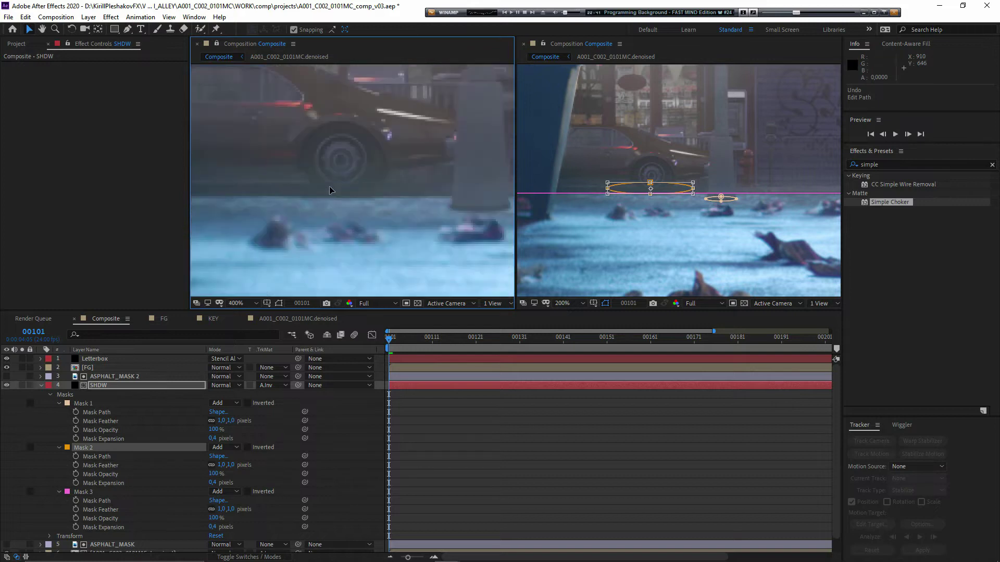
scroll(364, 209, "down", 2)
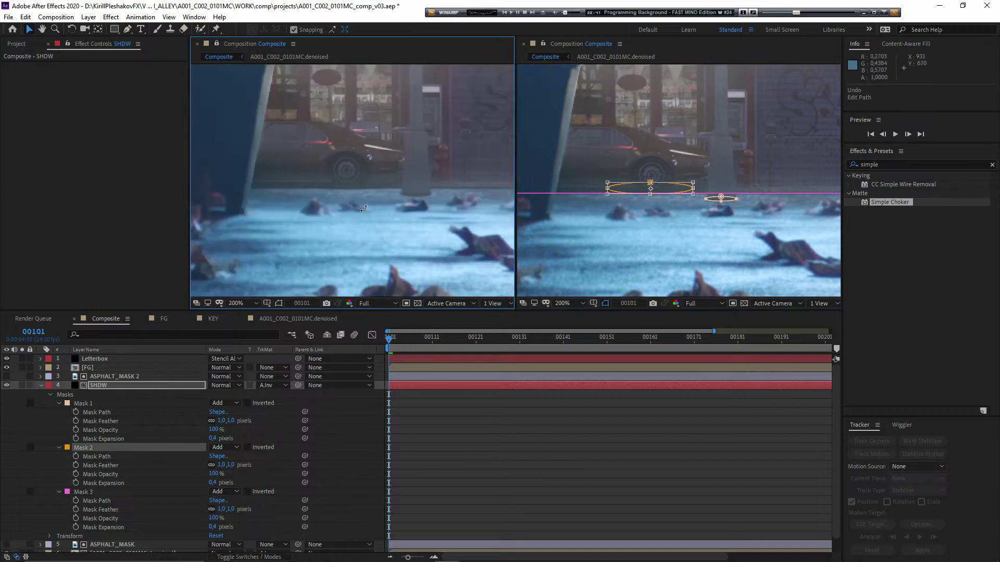
Duplicate the SHDW and ASPHALT_MASK 2 layers together and place the shadow copy directly beneath the matte copy
left_click(40, 386)
left_click(102, 385)
left_click(107, 377, "ctrl")
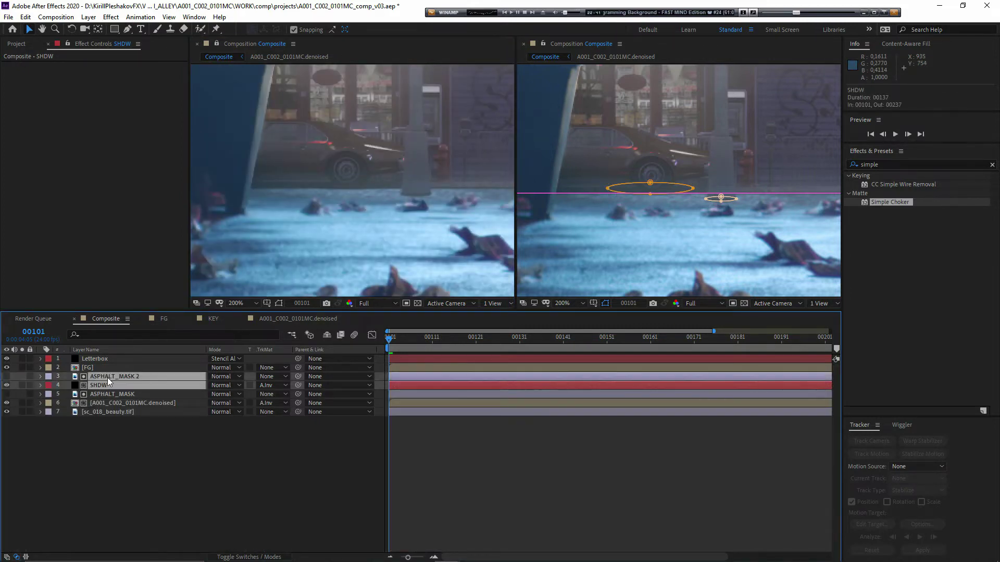
key("ctrl+c")
key("ctrl+v")
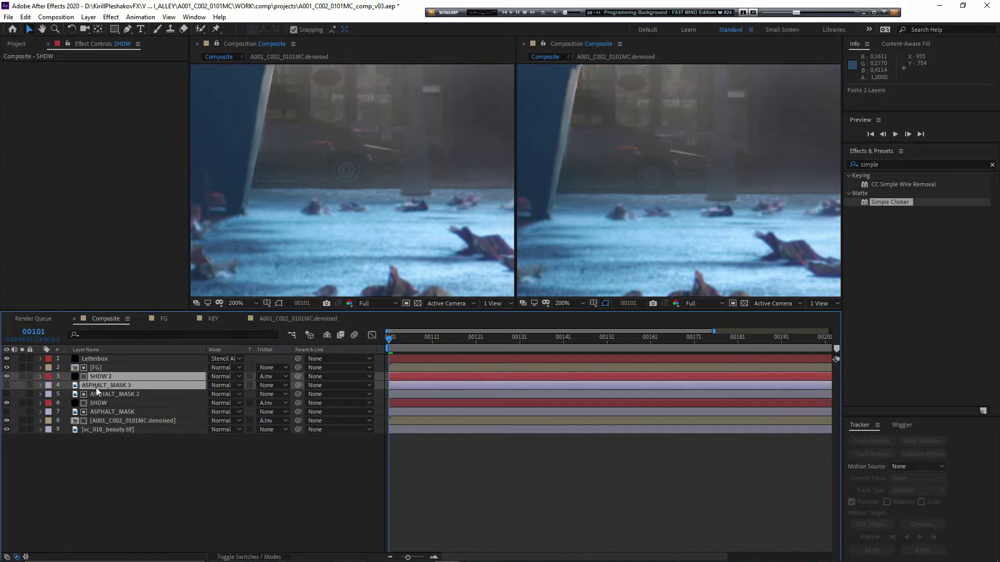
left_click(107, 376)
left_click_drag(110, 376, 107, 386)
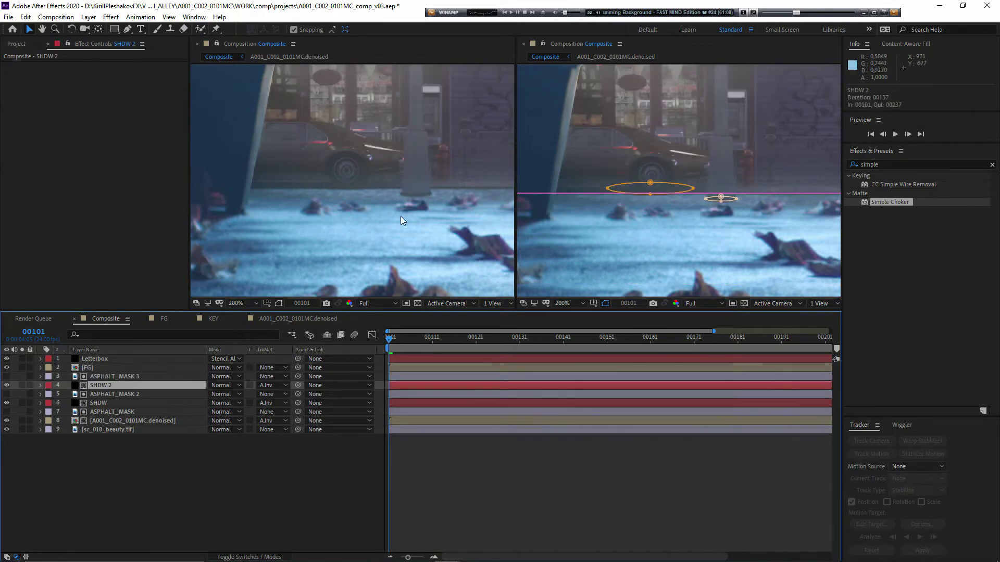
Rename the shadow copy SHDW_SOFT and set the feather of all three of its masks to 7 pixels
scroll(354, 228, "up", 3)
key("Return")
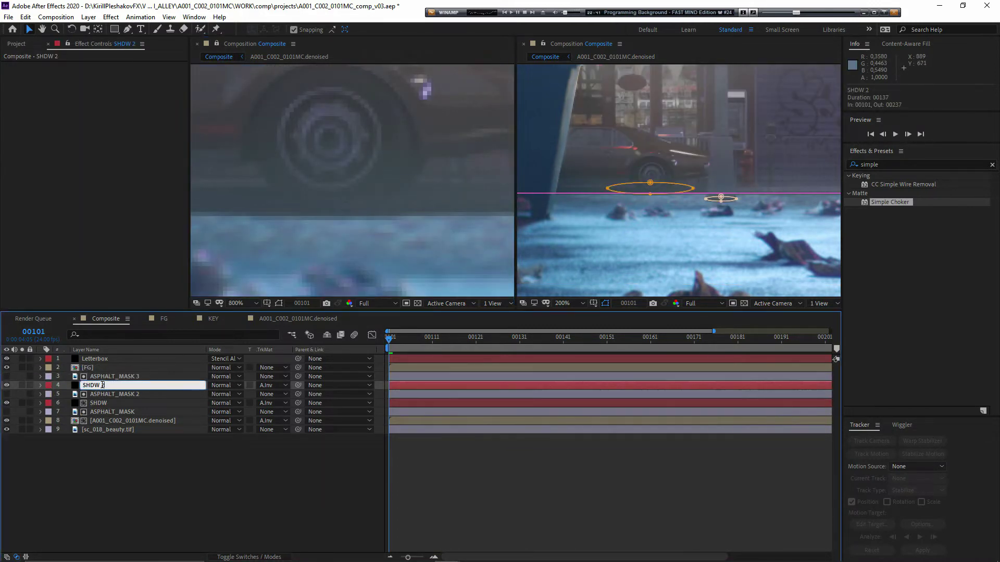
type("SHDW_SOFT")
key("Return")
key("f")
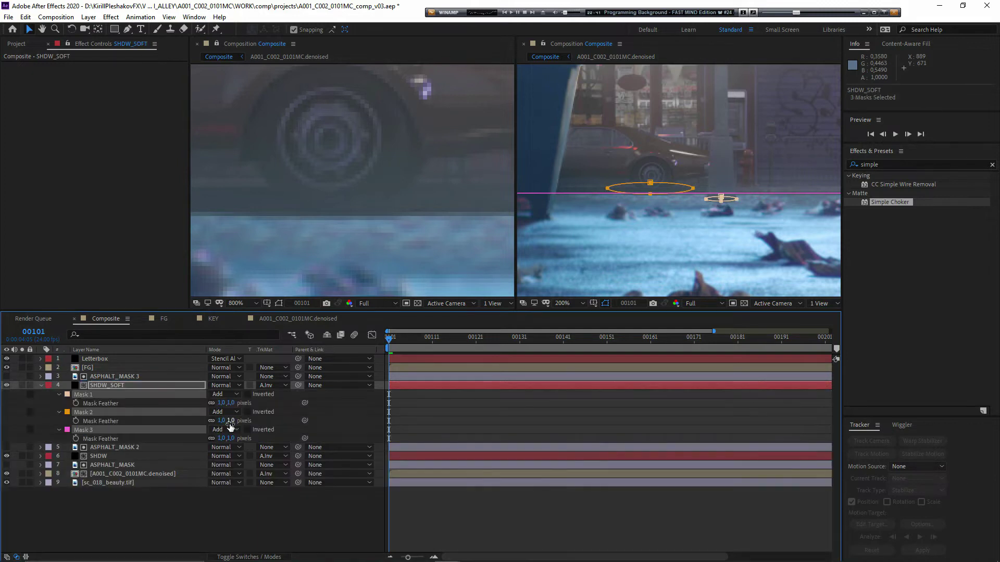
left_click_drag(226, 421, 228, 421)
scroll(406, 177, "down", 1)
left_click_drag(417, 175, 325, 188)
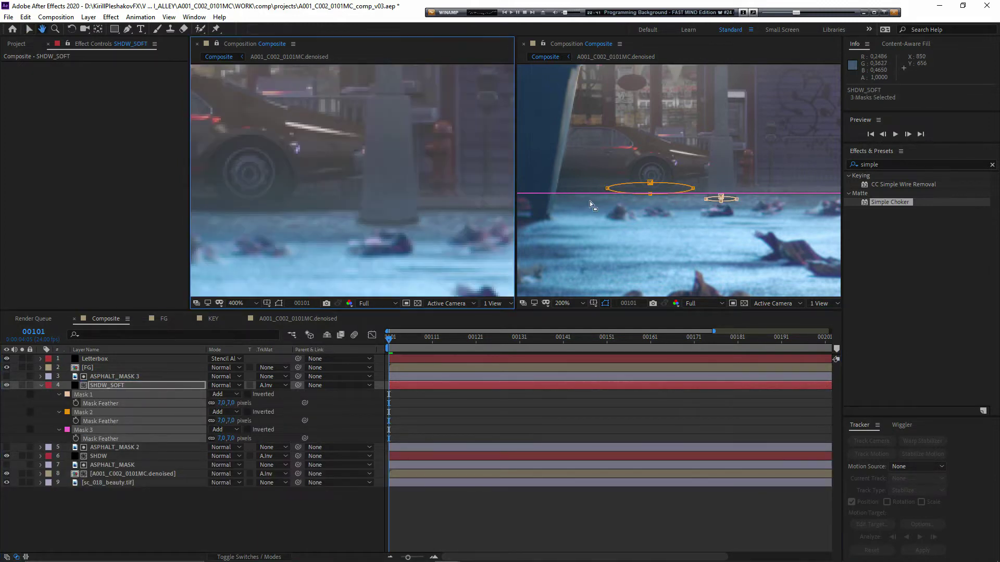
Select SHDW_SOFT's pole-base ellipse mask and inspect the pole shadow with the SHDW_SOFT layer hidden
left_click(719, 201)
scroll(712, 207, "up", 3)
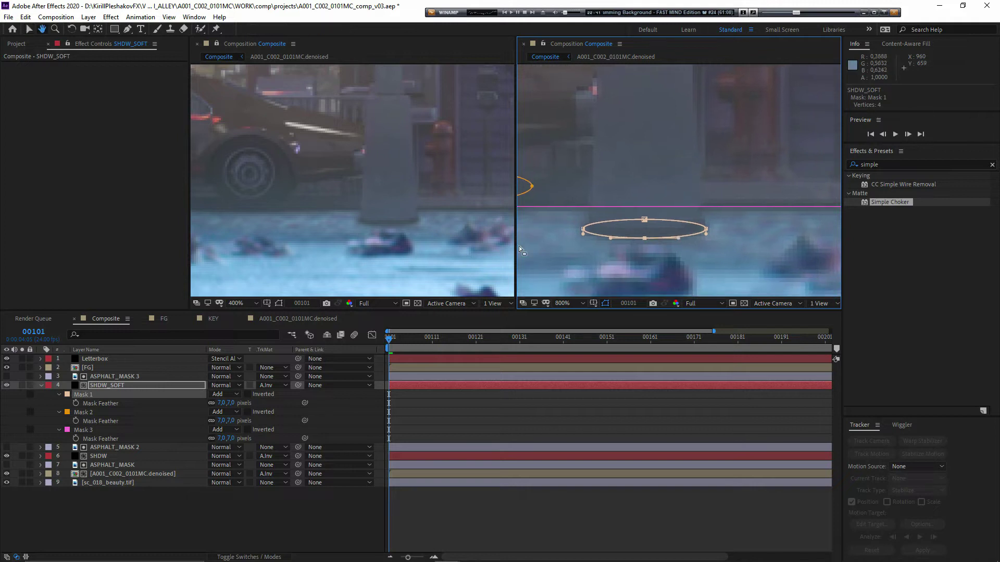
left_click(6, 386)
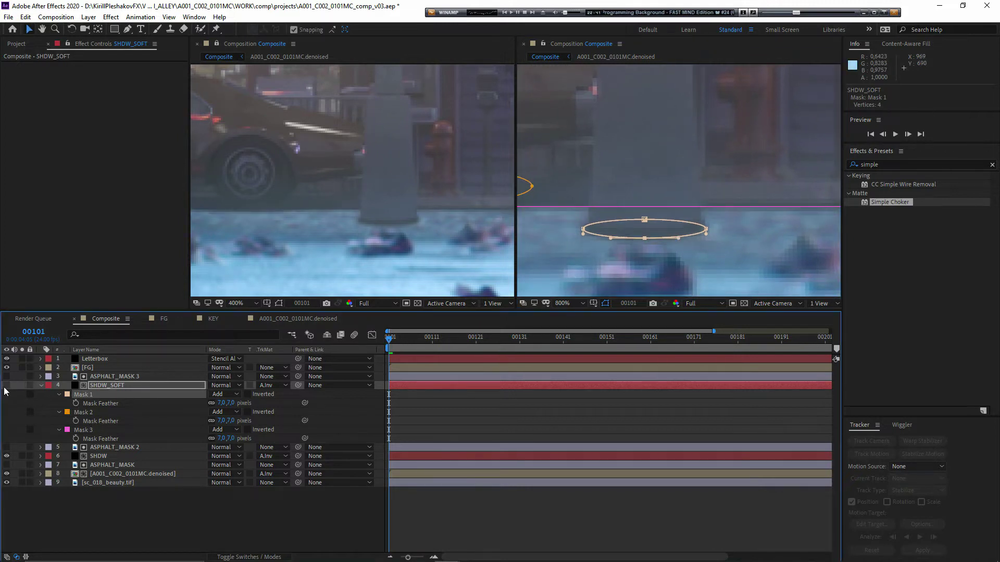
Lower the opacity of SHDW's Mask 1 at the pole base to 57% and review the pole's contact shadow
left_click(102, 456)
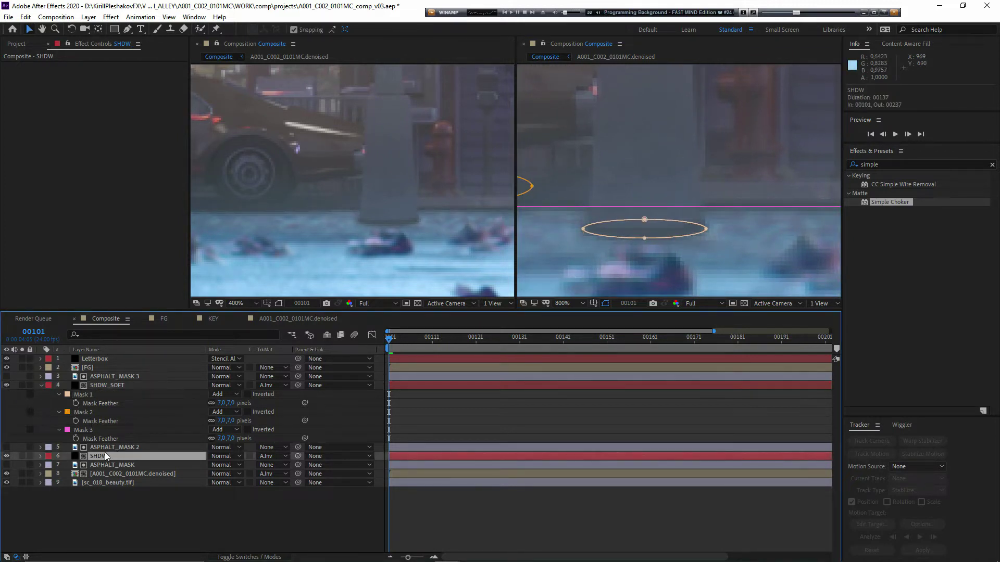
left_click(40, 457)
left_click(109, 512)
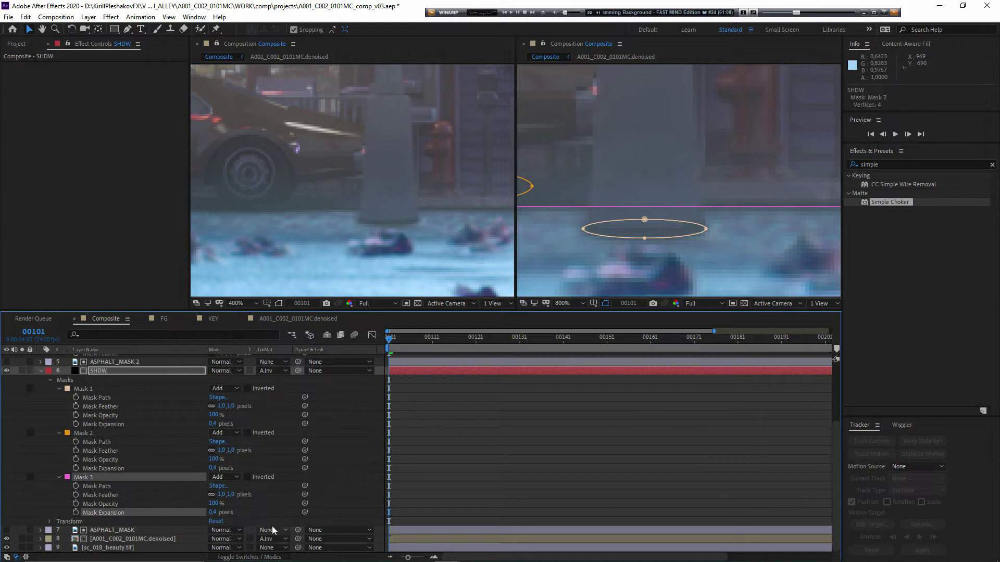
scroll(368, 254, "up", 1)
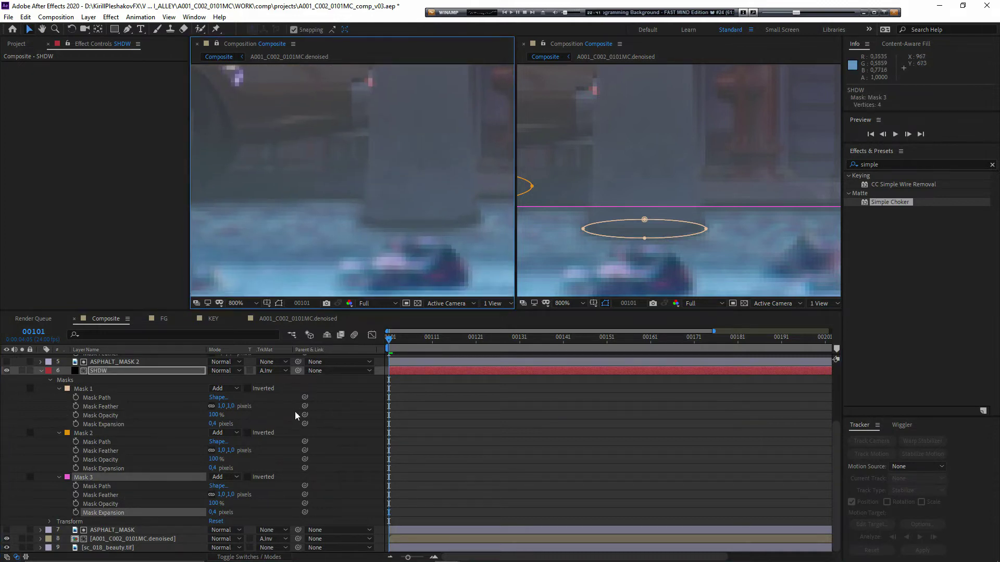
left_click(162, 504)
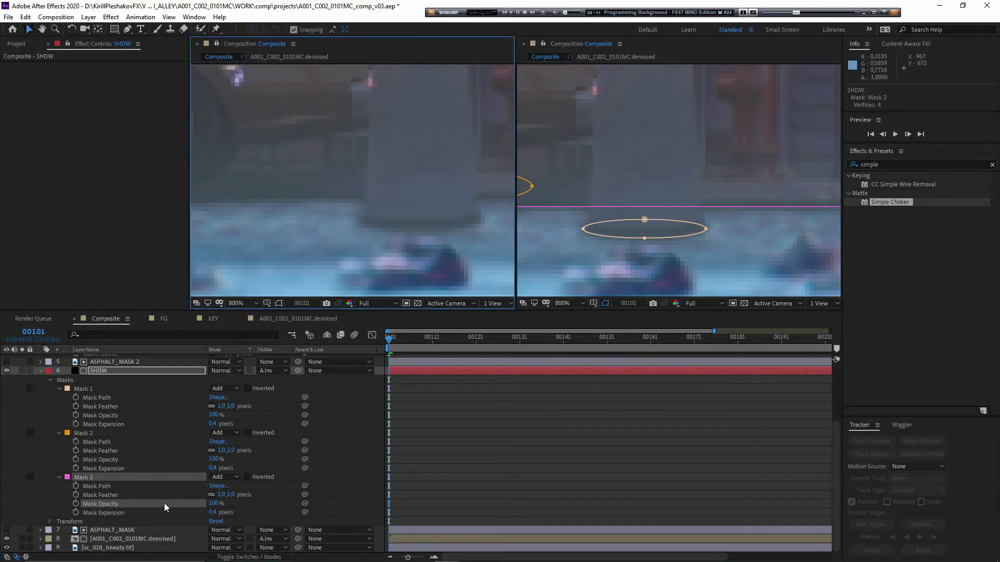
left_click(125, 423)
left_click_drag(216, 417, 193, 416)
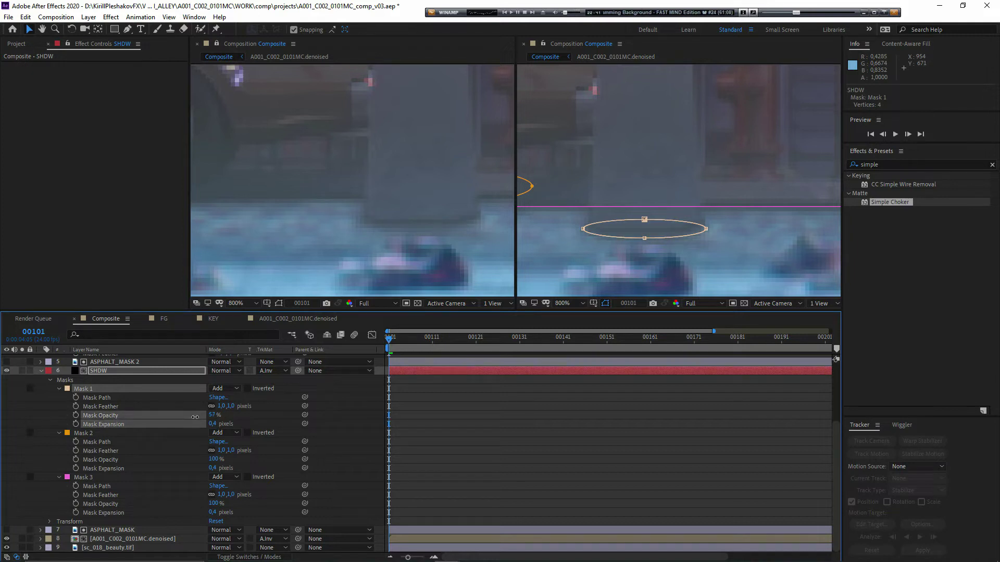
scroll(414, 226, "down", 6)
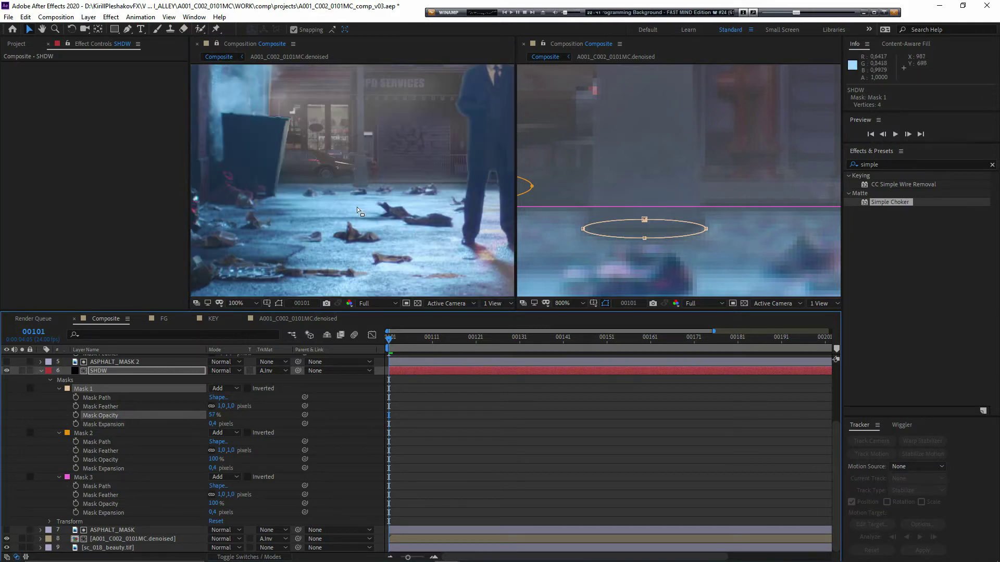
scroll(357, 208, "up", 1)
left_click_drag(611, 252, 642, 240)
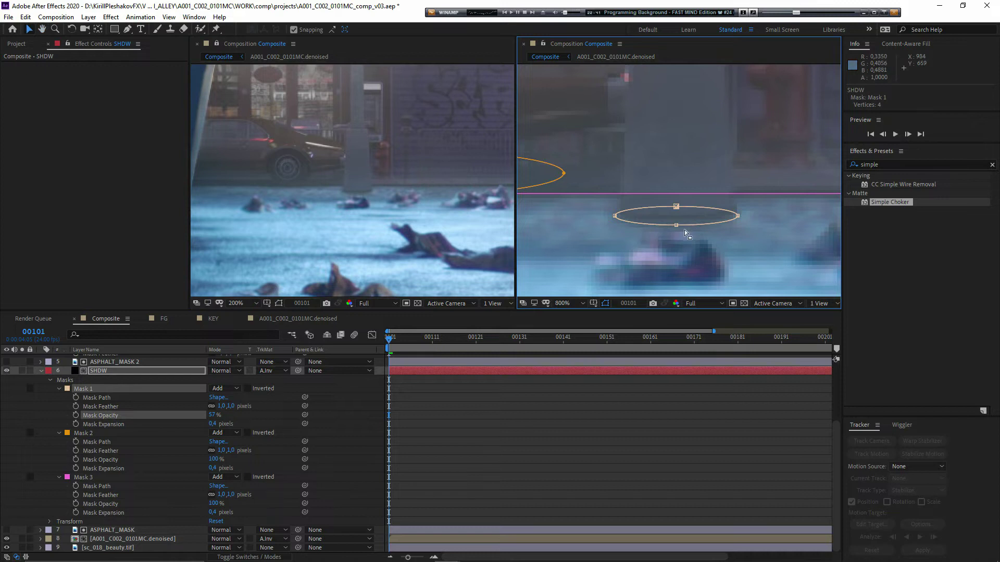
Set SHDW_SOFT's Mask 1 feather to 23.1 pixels and its expansion to 1.4 pixels, checking the pole shadow
scroll(82, 405, "up", 4)
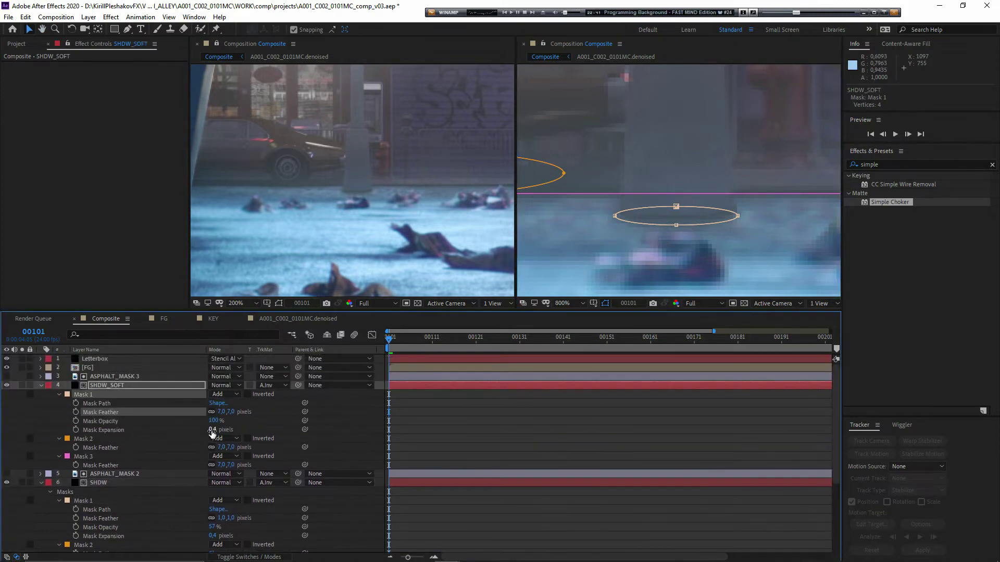
left_click_drag(211, 430, 311, 417)
scroll(334, 229, "down", 1)
left_click_drag(333, 229, 453, 218)
scroll(380, 260, "up", 1)
scroll(390, 188, "down", 1)
scroll(424, 207, "up", 2)
left_click_drag(390, 187, 472, 215)
scroll(457, 207, "down", 1)
scroll(411, 211, "down", 1)
scroll(361, 218, "up", 1)
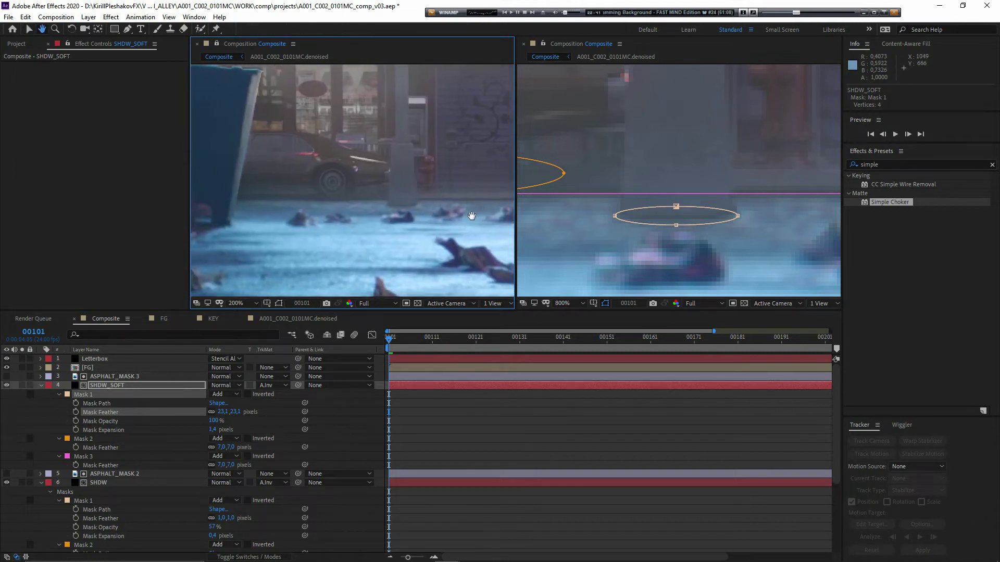
Collapse both shadow layers' properties and set the blending mode of SHDW_SOFT and SHDW to Darken
left_click(41, 386)
left_click(40, 403)
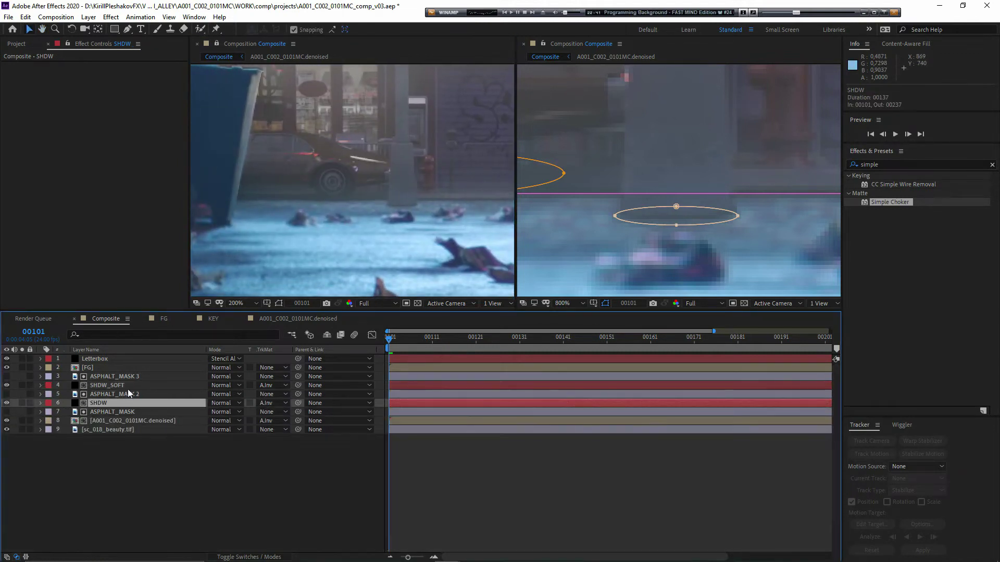
left_click(129, 387, "ctrl")
left_click(126, 393, "ctrl")
left_click(108, 410)
left_click(109, 403)
left_click(116, 386, "ctrl")
left_click(267, 386)
left_click(224, 386)
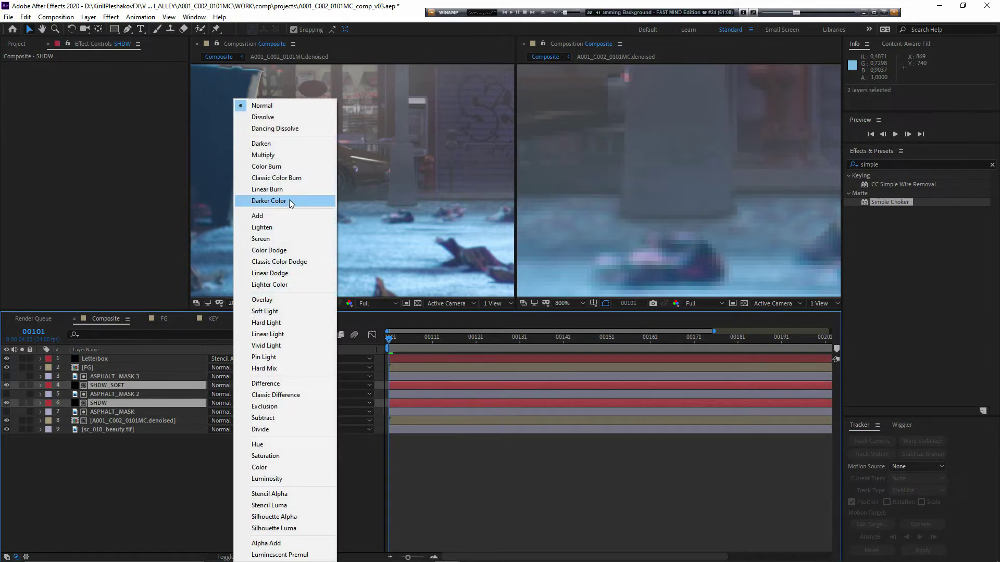
left_click(260, 144)
left_click_drag(447, 280, 354, 269)
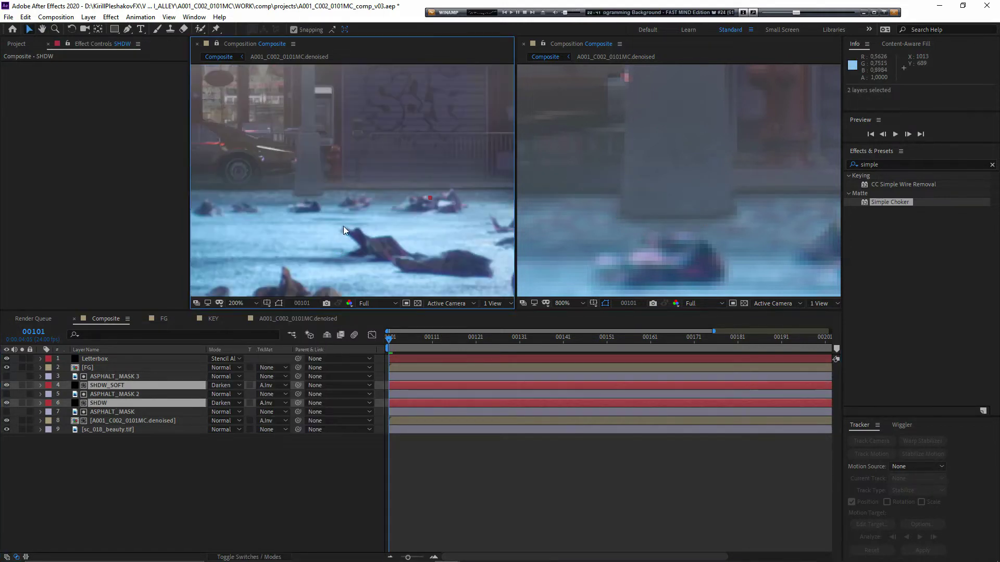
Close the second composition viewer and examine the shadow along the street edge from the man's legs to the car
left_click(524, 44)
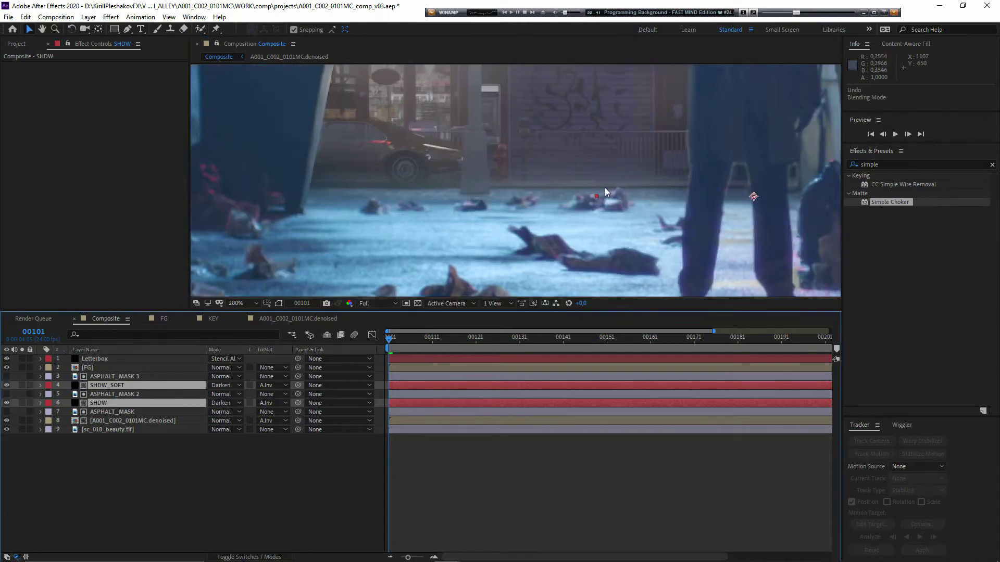
scroll(602, 189, "up", 1)
left_click_drag(599, 195, 329, 194)
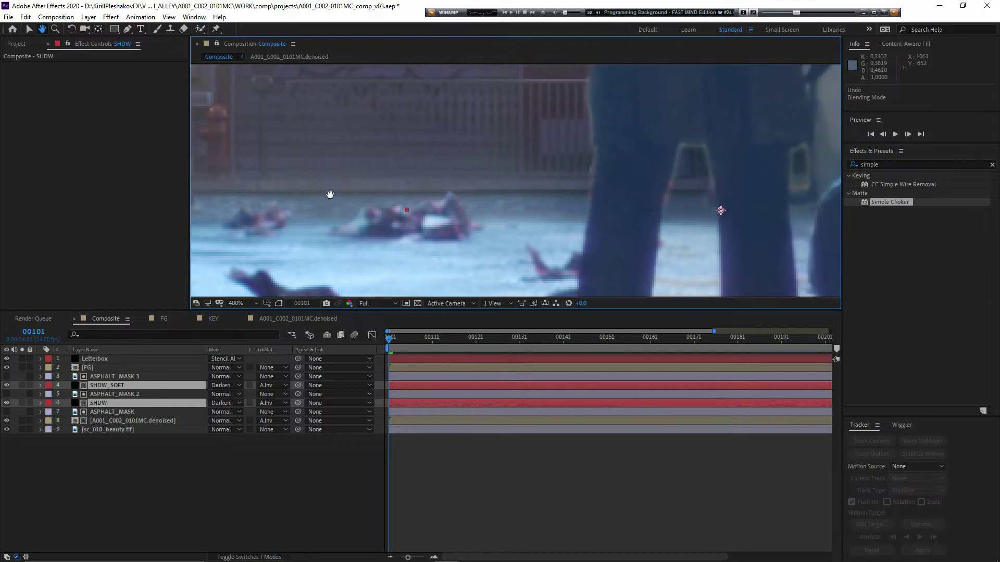
left_click_drag(216, 206, 492, 189)
Try motion blur on the SHDW and SHDW_SOFT layers with the layer switches shown
left_click(129, 460)
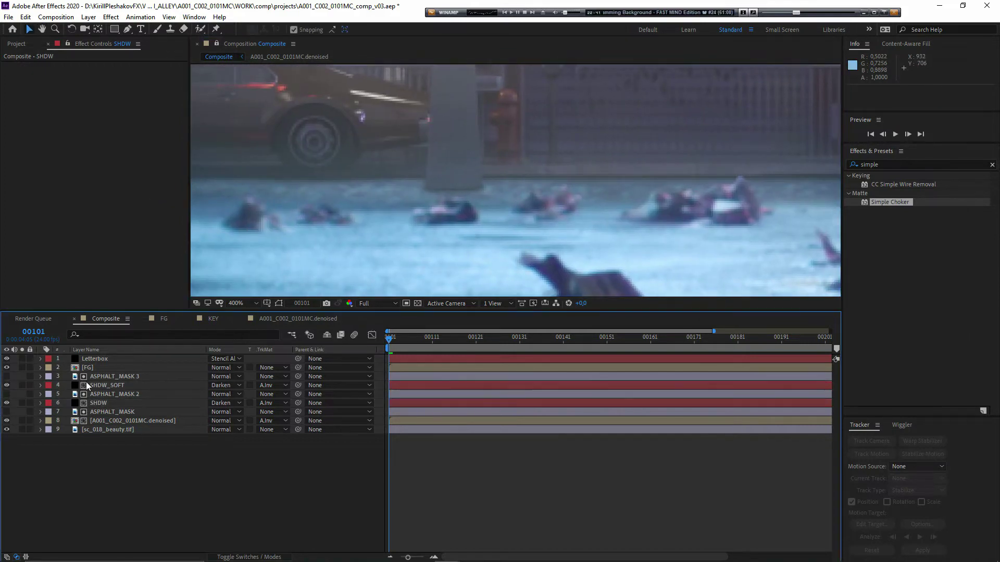
left_click(100, 402)
left_click(108, 386, "ctrl")
left_click(238, 556)
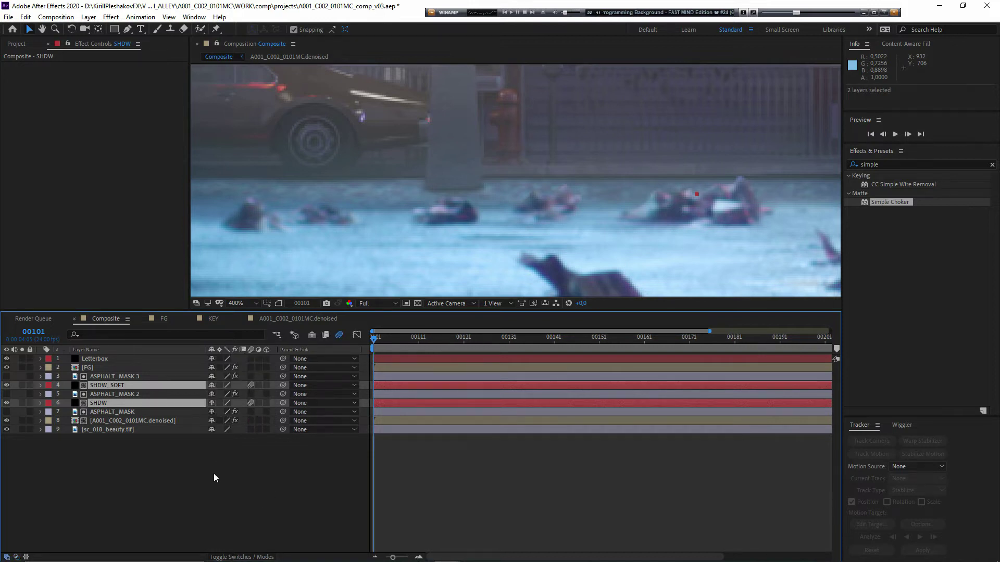
Search the effects for "cur" and undo the motion blur switch change on the two shadow layers
left_click(991, 165)
left_click(894, 165)
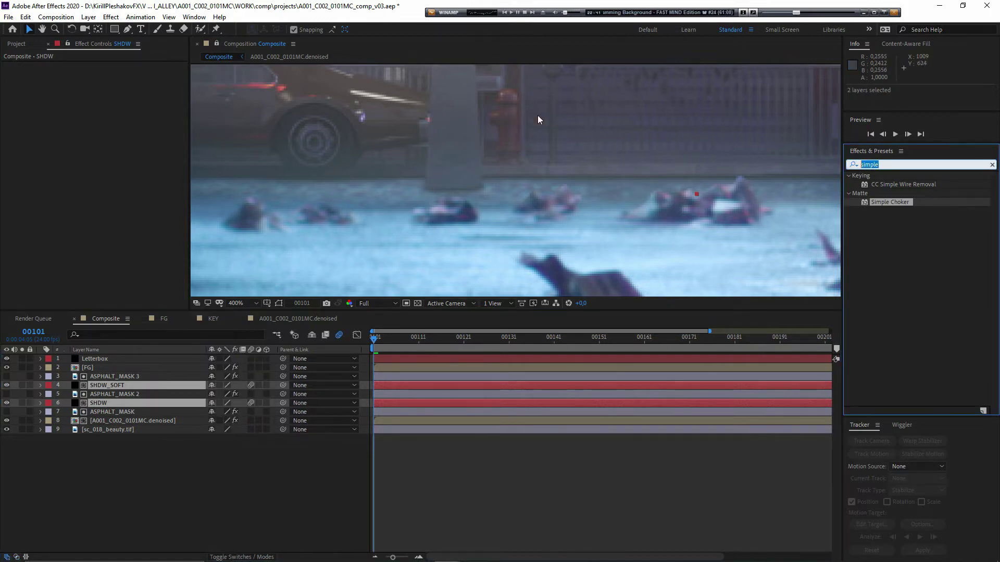
type("cur")
key("ctrl+z")
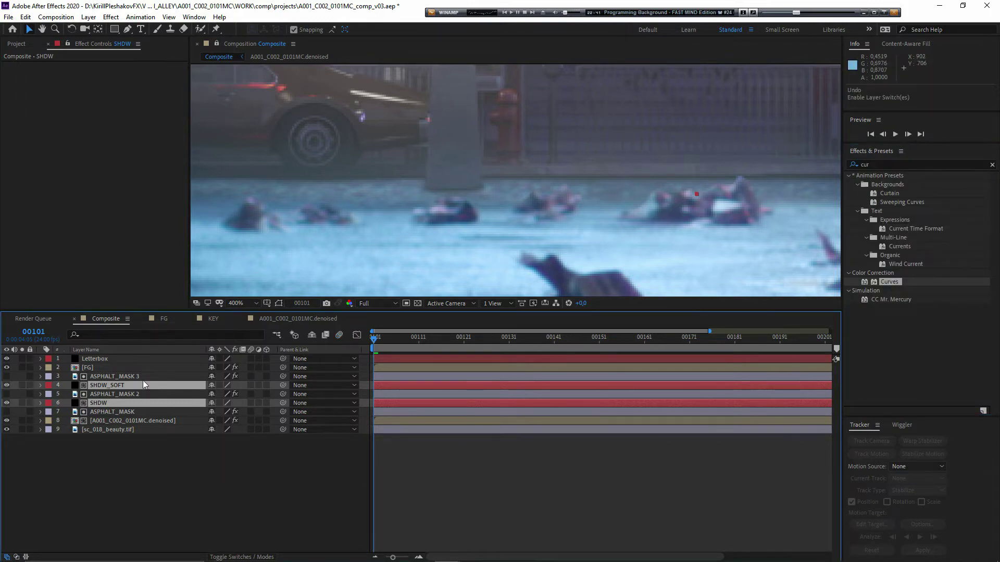
left_click_drag(676, 196, 361, 220)
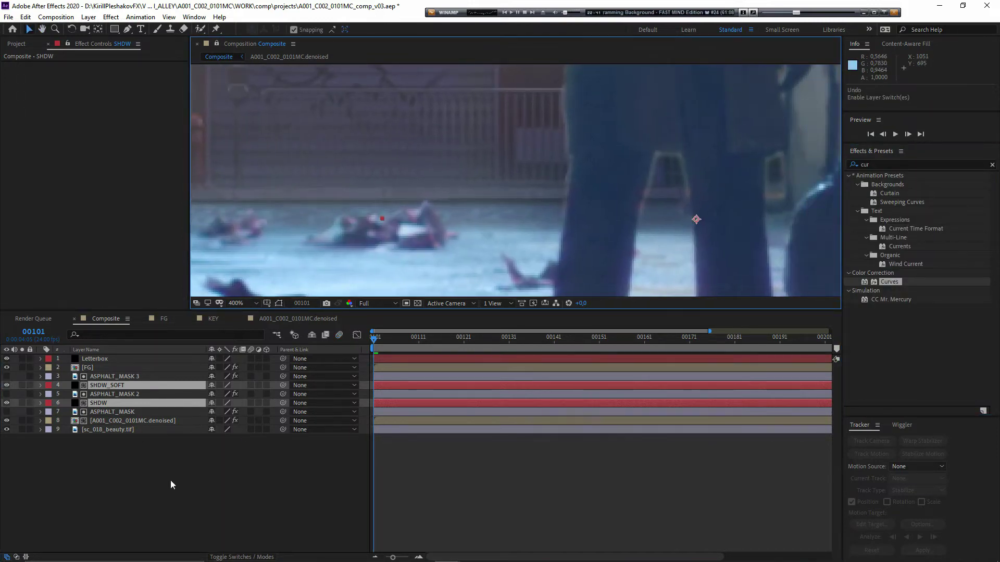
Set the blending mode of the SHDW and SHDW_SOFT layers to Normal with the blending modes shown
left_click(228, 558)
left_click(88, 442)
left_click(105, 403)
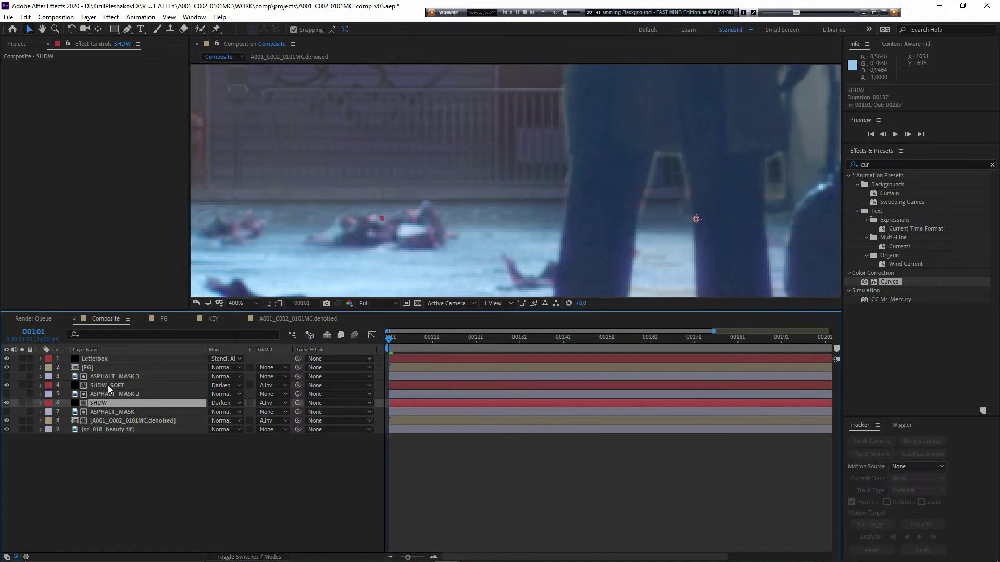
left_click(108, 386, "ctrl")
left_click(216, 385)
left_click(260, 105)
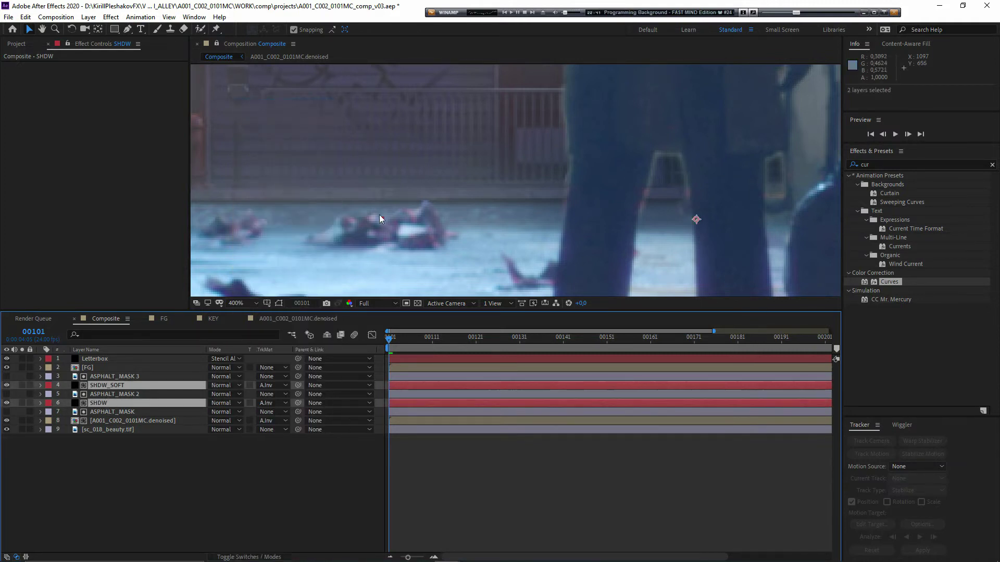
Solo the SHDW_SOFT and SHDW layers and examine their alpha channel along the street edge
left_click(22, 403)
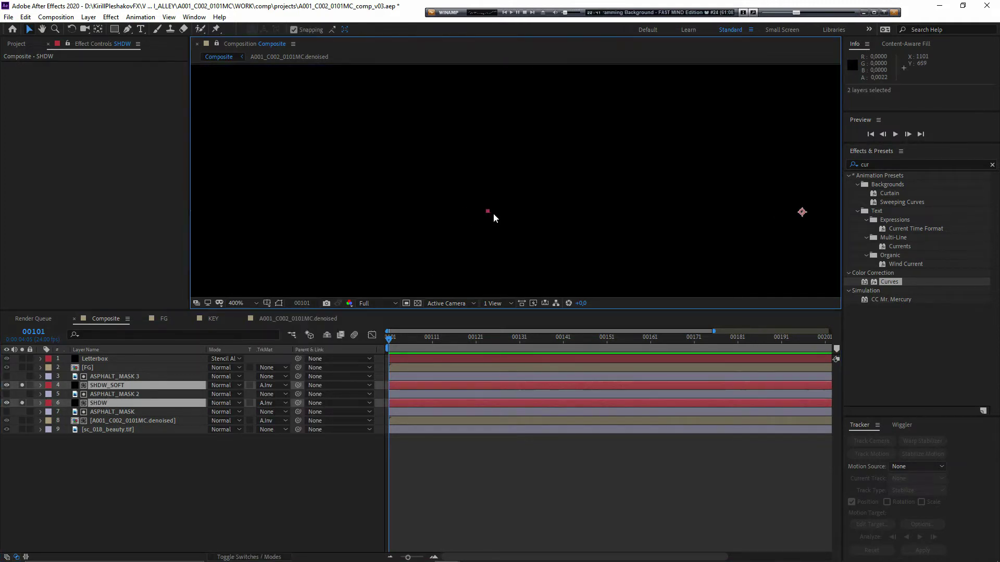
scroll(495, 219, "down", 4)
left_click_drag(386, 215, 339, 217)
scroll(387, 226, "up", 2)
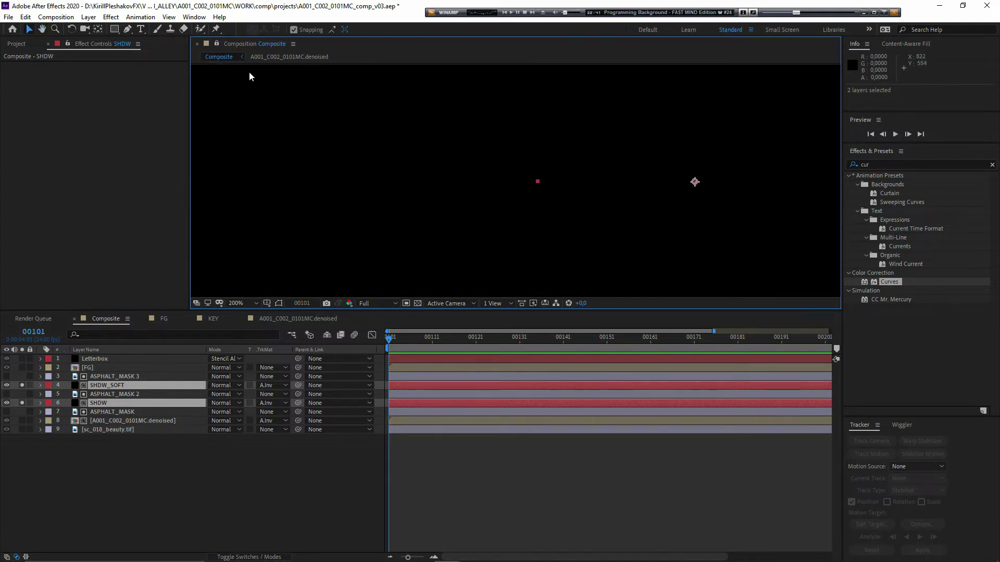
Pre-compose ASPHALT_MASK 3, SHDW_SOFT, ASPHALT_MASK 2 and SHDW together into a new composition named SHDW_Matte
left_click(102, 406)
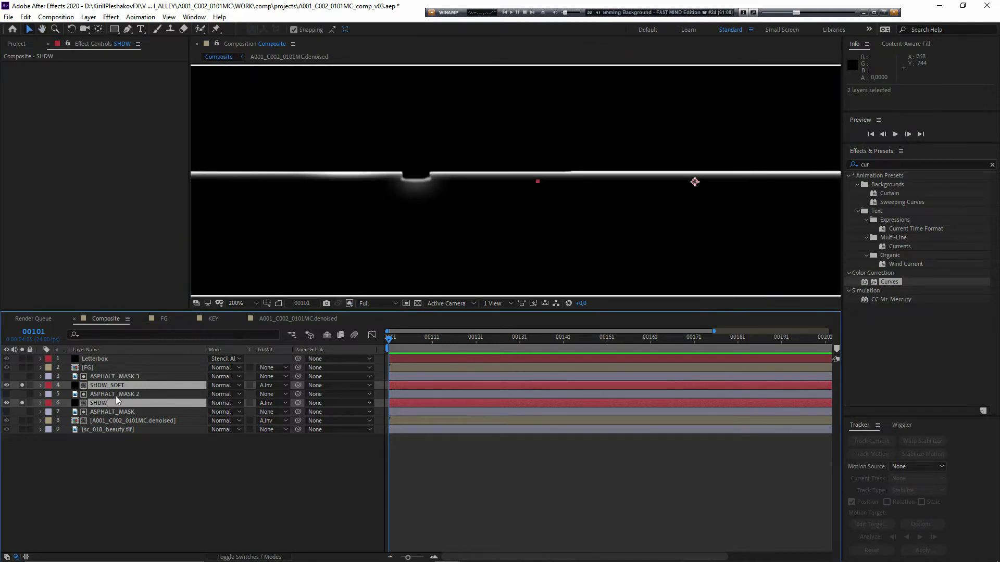
left_click_drag(111, 378, 111, 406)
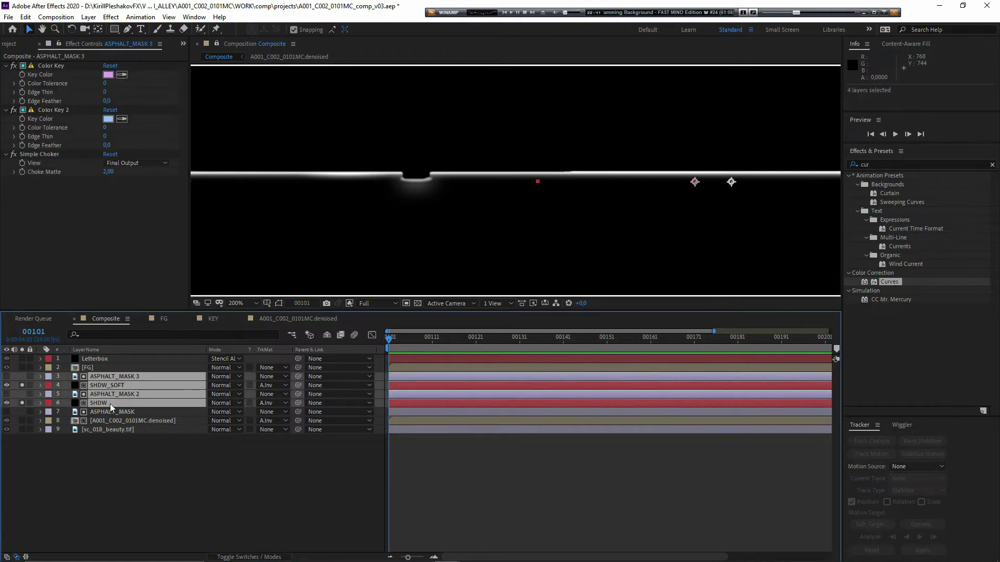
key("ctrl+shift+c")
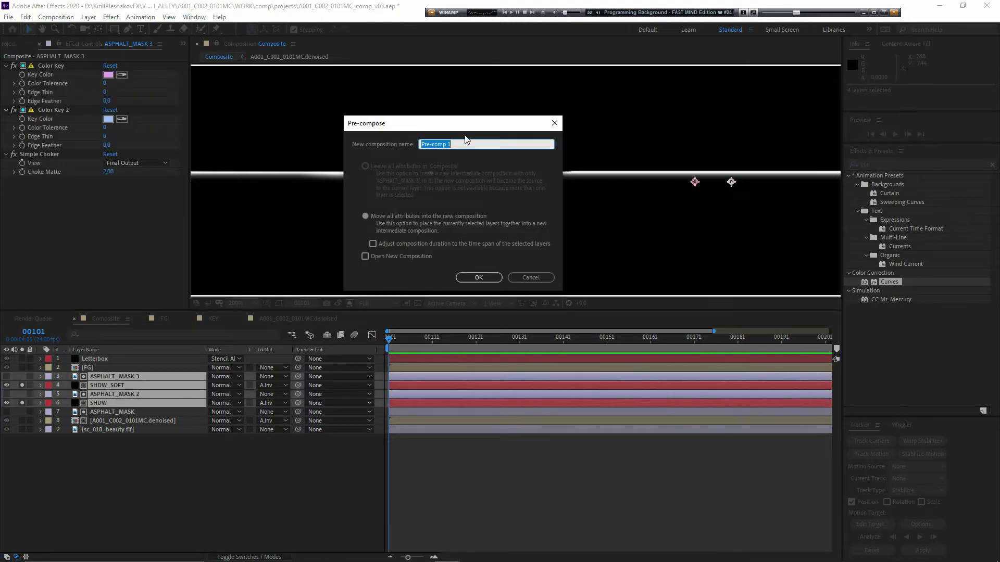
type("SHDW_Matte")
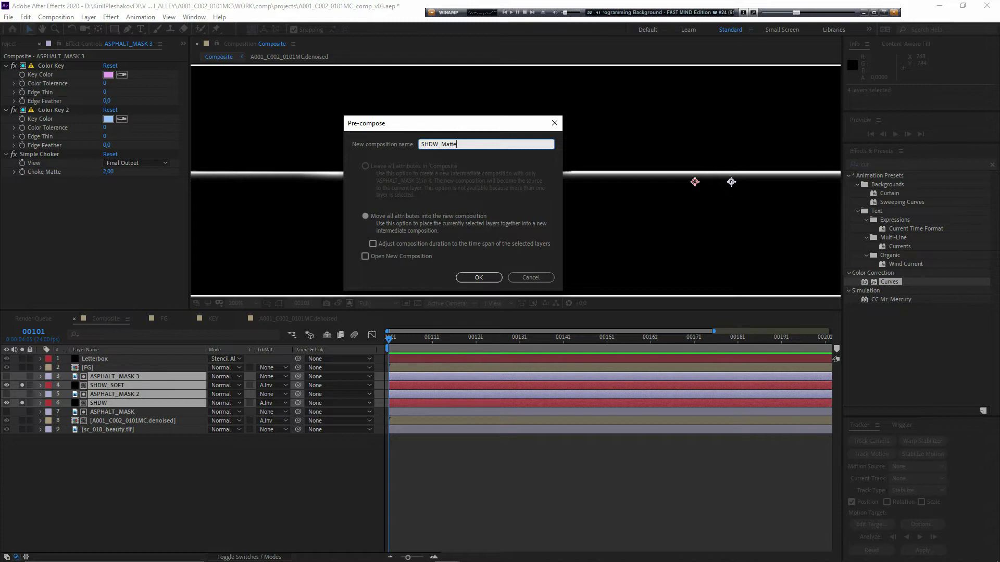
key("Return")
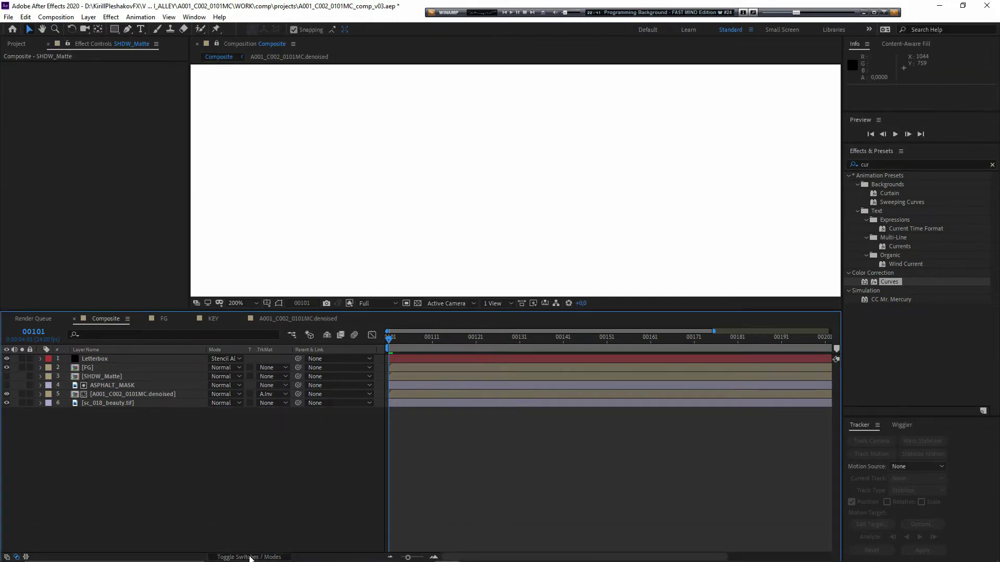
Add a new adjustment layer to the Composite and place it directly beneath SHDW_Matte
right_click(157, 328)
mouse_move(179, 330)
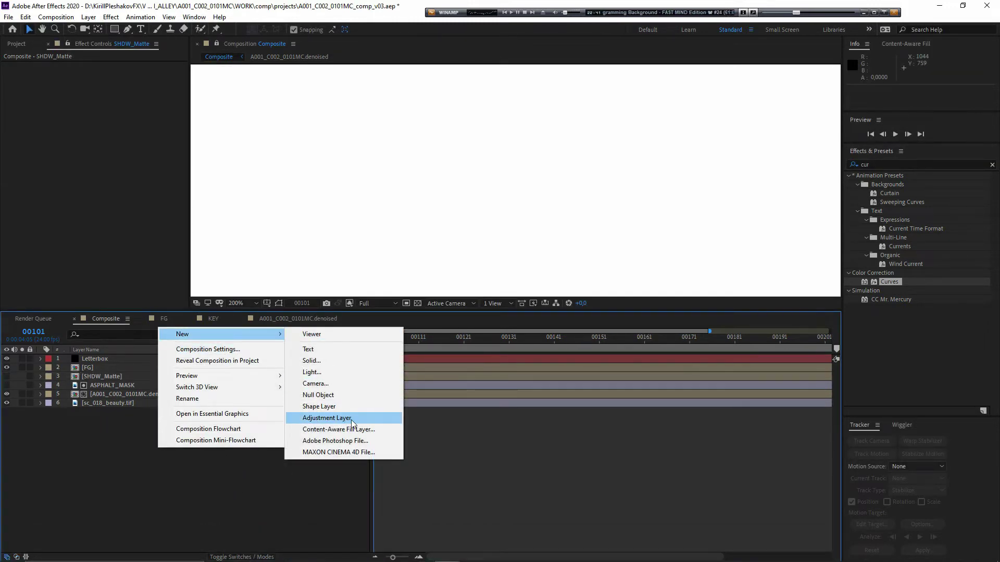
left_click(323, 413)
left_click_drag(115, 367, 112, 389)
left_click(95, 471)
left_click(117, 386)
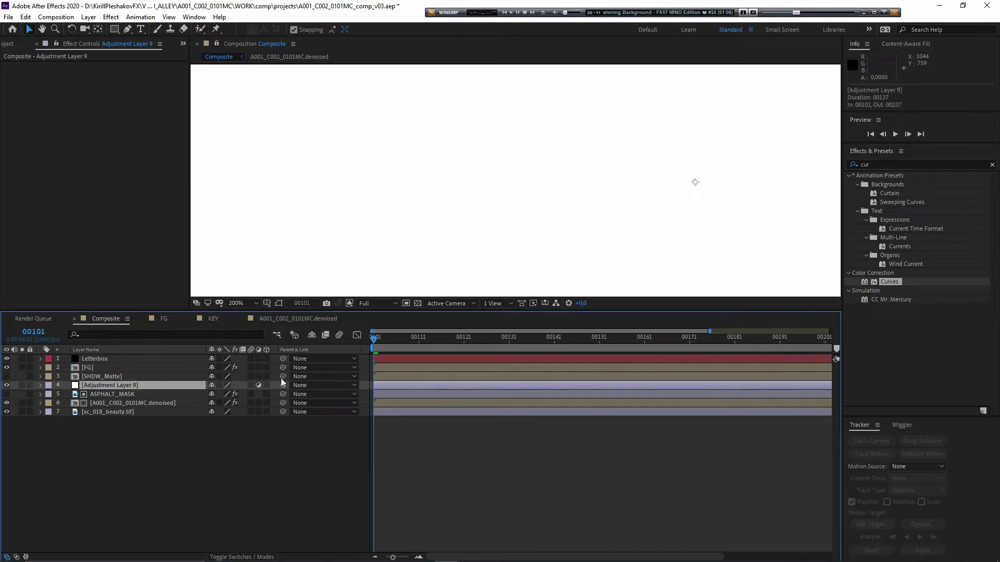
Set the adjustment layer's track matte to Alpha Matte "SHDW_Matte" and return the viewer from alpha to full colour
left_click(227, 558)
left_click(271, 385)
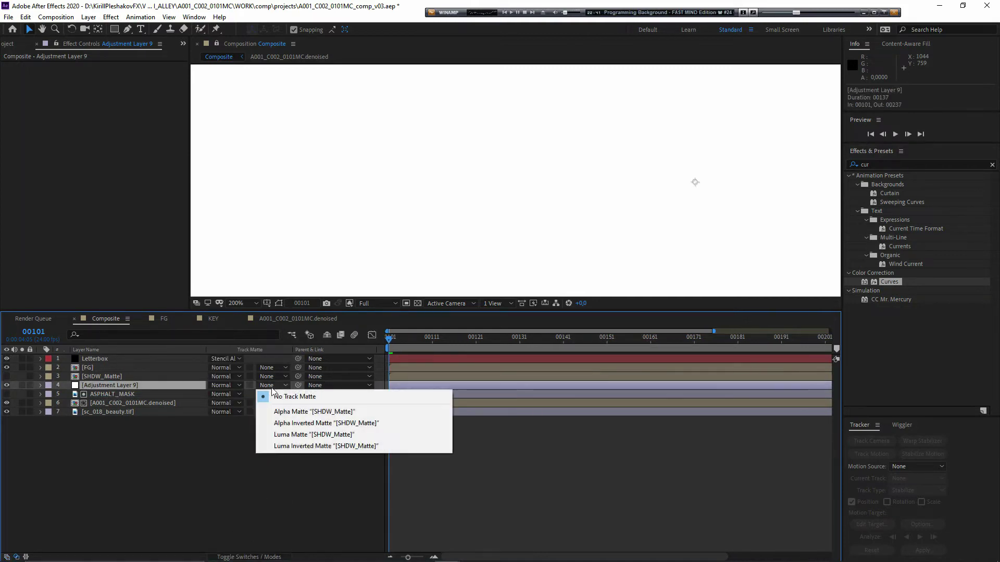
left_click(291, 408)
left_click(69, 447)
left_click(119, 386)
key("alt+4")
scroll(570, 230, "up", 1)
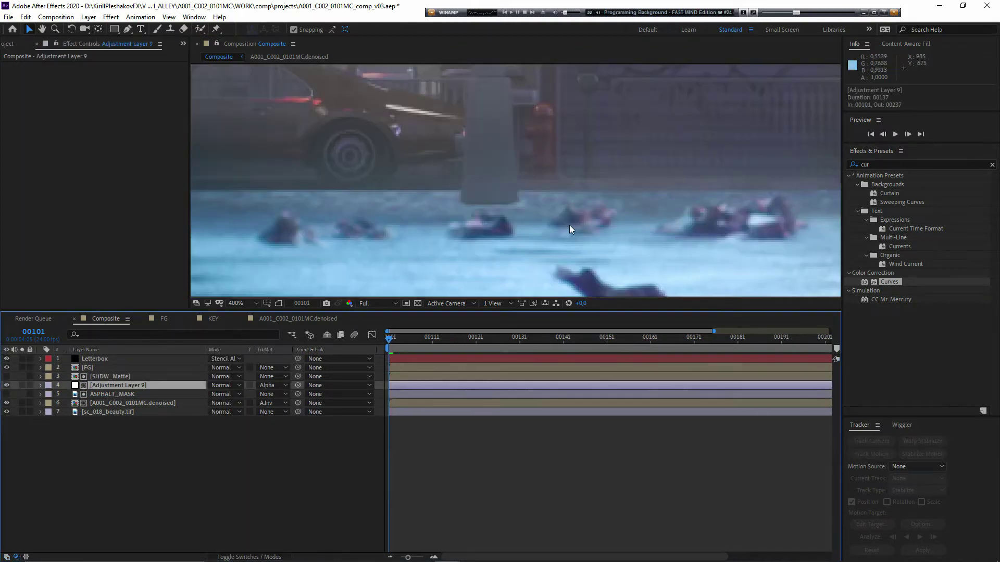
Apply Curves to the adjustment layer and lower the RGB curve's white point to about a fifth of full height
left_click_drag(885, 283, 115, 386)
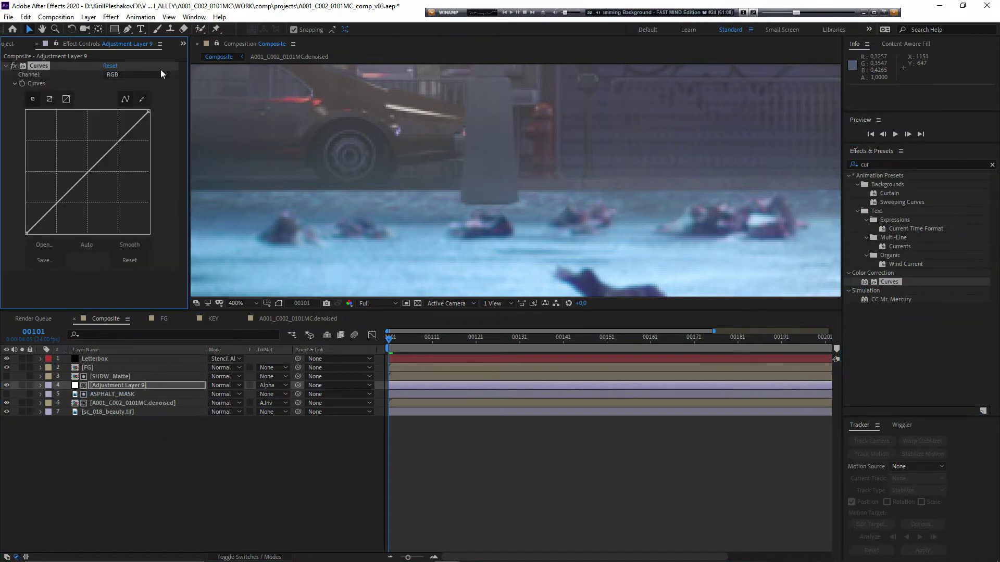
left_click_drag(149, 111, 155, 209)
scroll(416, 228, "down", 2)
scroll(397, 161, "up", 2)
key("v")
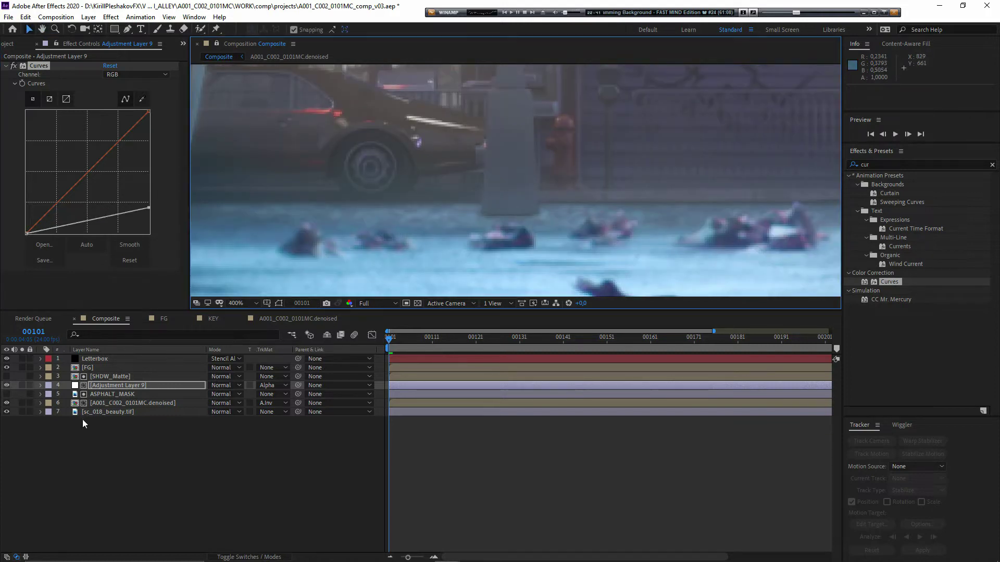
Open the SHDW_Matte composition with its viewer docked beside the Composite viewer and select its SHDW layer
double_click(114, 376)
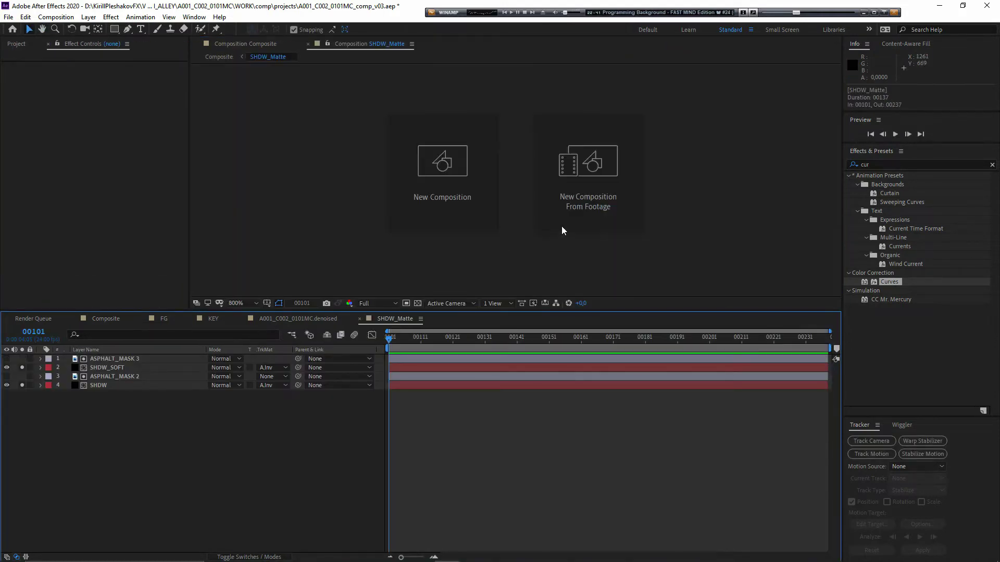
left_click_drag(358, 48, 654, 212)
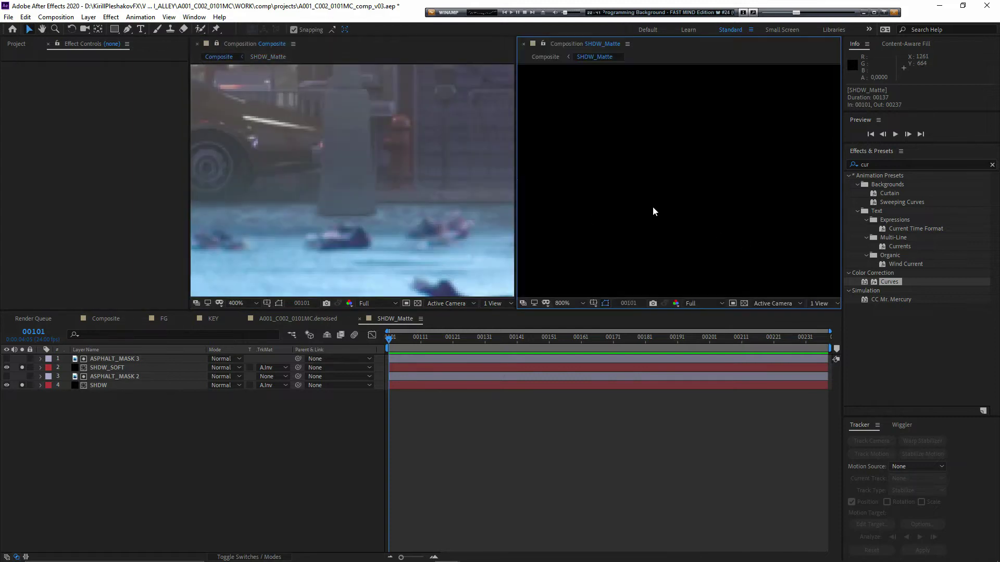
key("h")
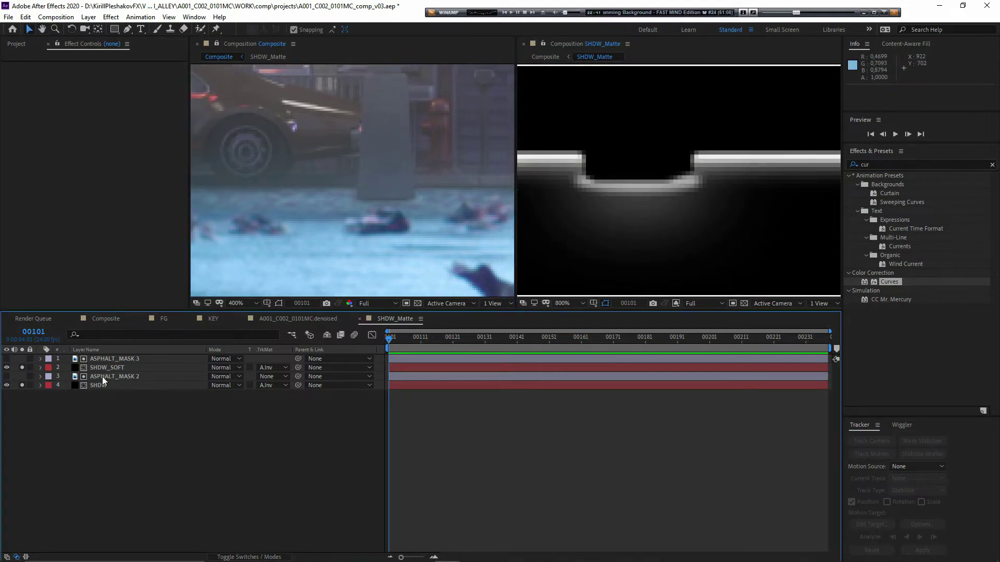
left_click(100, 385)
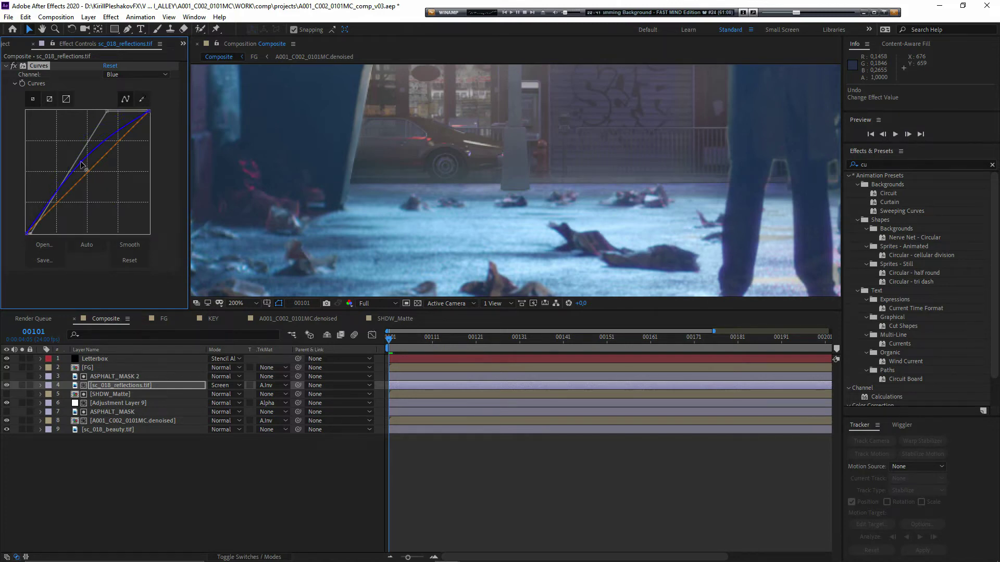
Search the effects for "cur" and apply Curves to the sc_018_beauty.tif layer
scroll(505, 219, "down", 1)
left_click_drag(506, 218, 421, 281)
left_click_drag(434, 240, 402, 259)
left_click(118, 446)
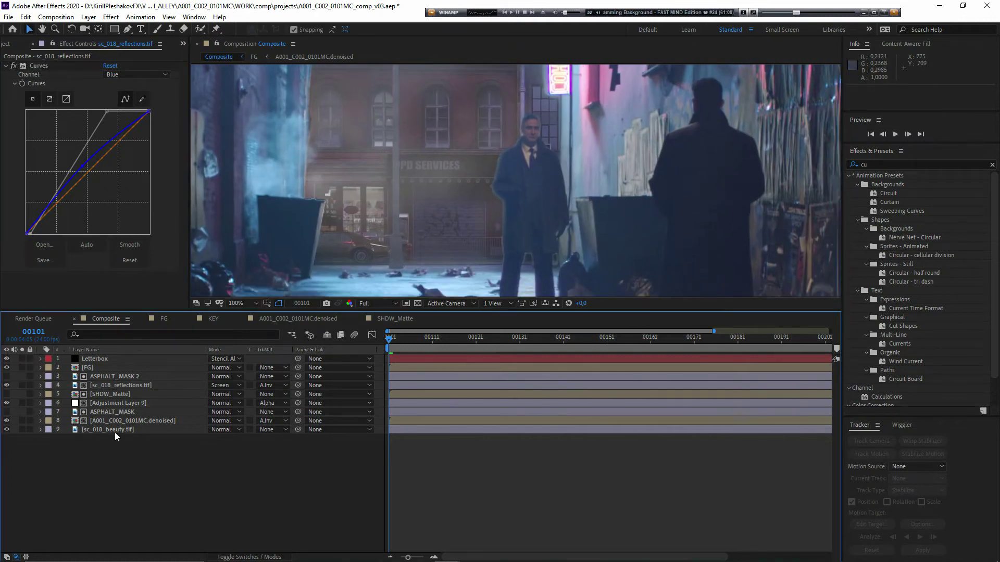
left_click(105, 429)
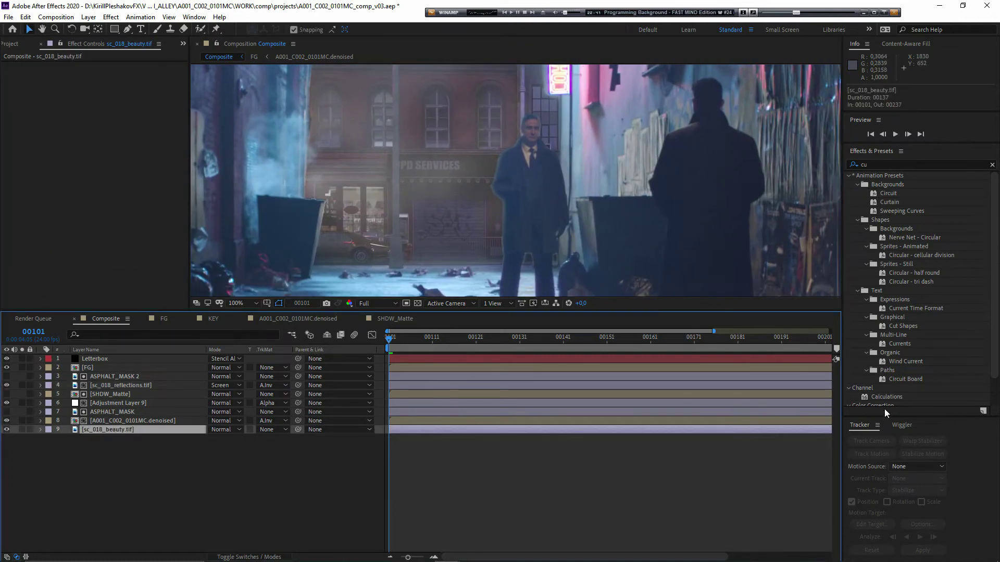
left_click(885, 164)
type("r")
left_click_drag(889, 282, 151, 431)
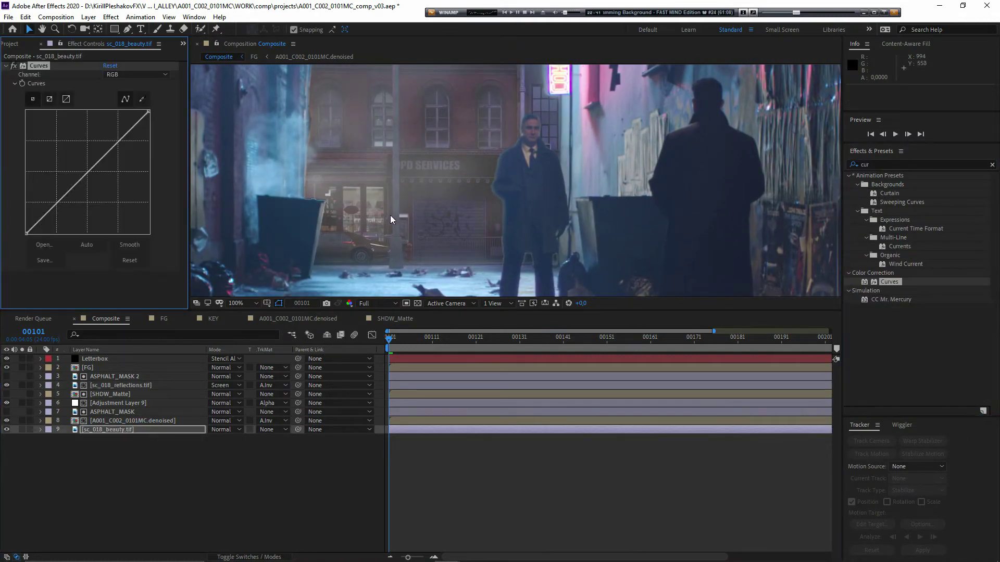
Raise the RGB curve's black point on sc_018_beauty.tif to about an eighth of full height to lift the blacks
left_click_drag(312, 204, 327, 192)
scroll(302, 198, "down", 1)
left_click_drag(217, 217, 183, 225)
left_click_drag(26, 233, 6, 218)
scroll(451, 219, "up", 1)
left_click_drag(451, 224, 473, 244)
key("v")
Raise the Blue channel curve on sc_018_beauty.tif to strengthen the background's blue tint
left_click(135, 74)
left_click(126, 120)
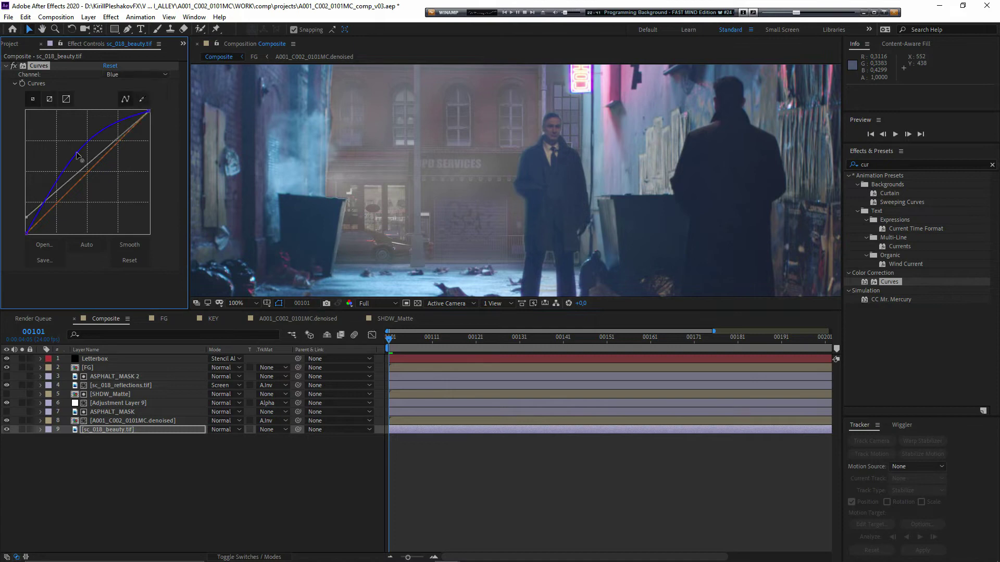
left_click_drag(76, 152, 79, 154)
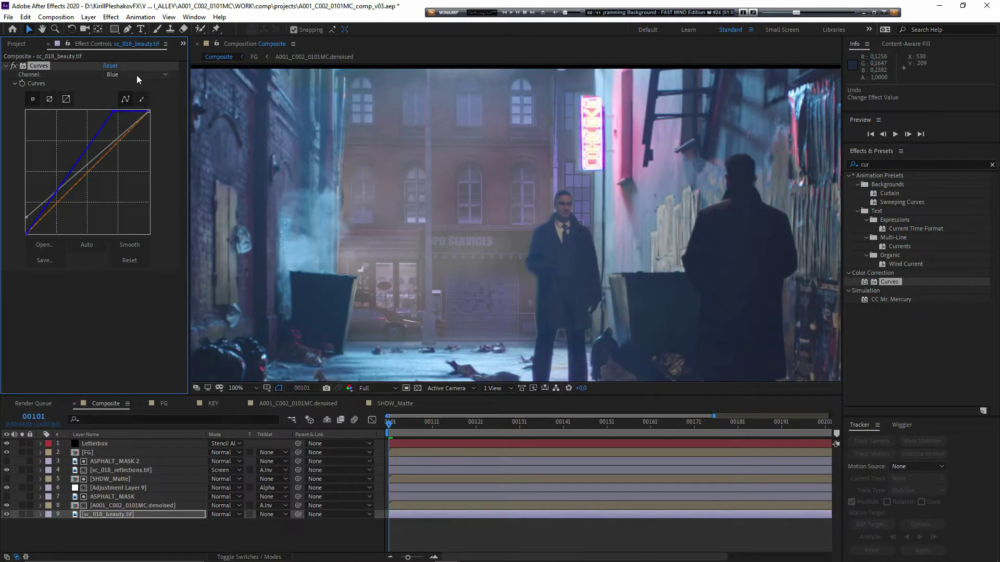
Lower the Red channel curve's white point on sc_018_beauty.tif to about three quarters of full height
left_click(137, 75)
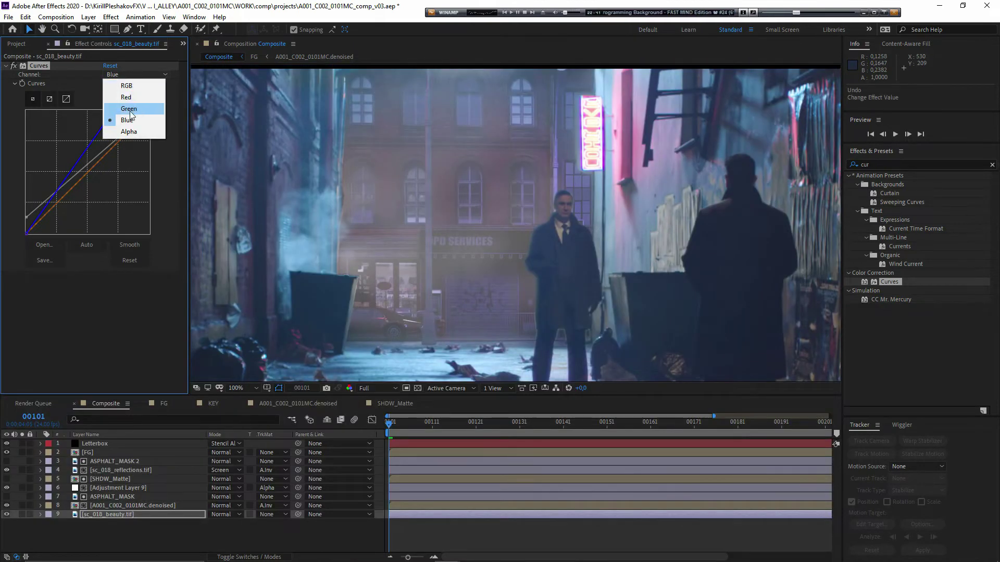
left_click(134, 98)
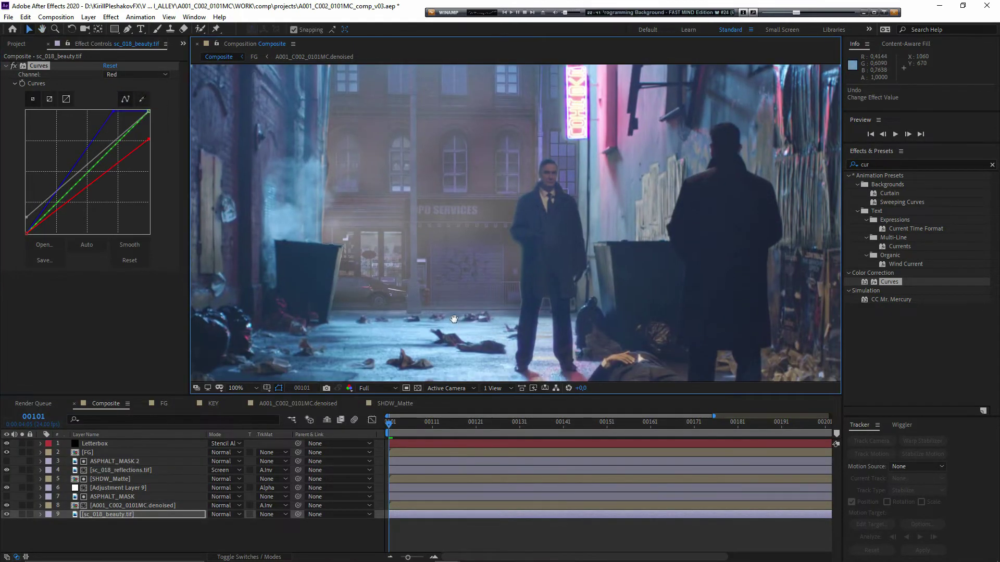
left_click_drag(483, 272, 458, 290)
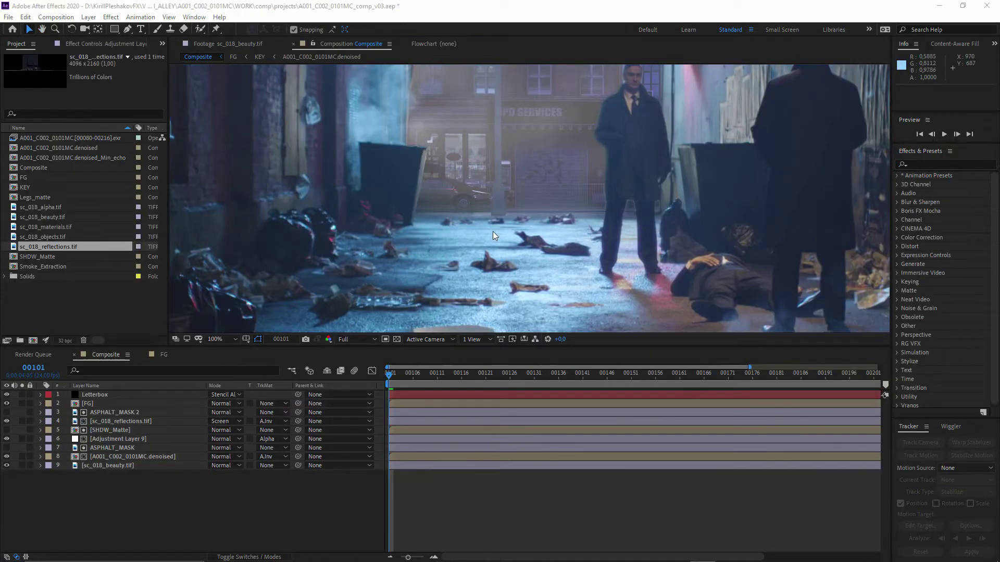
left_click_drag(493, 231, 482, 247)
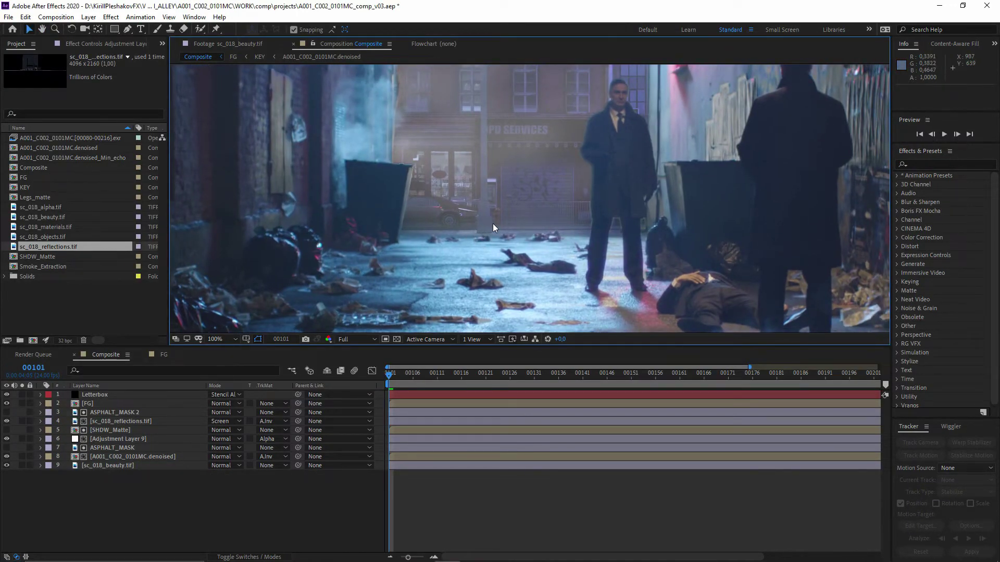
left_click_drag(514, 208, 495, 255)
scroll(390, 319, "up", 1)
left_click_drag(390, 318, 486, 230)
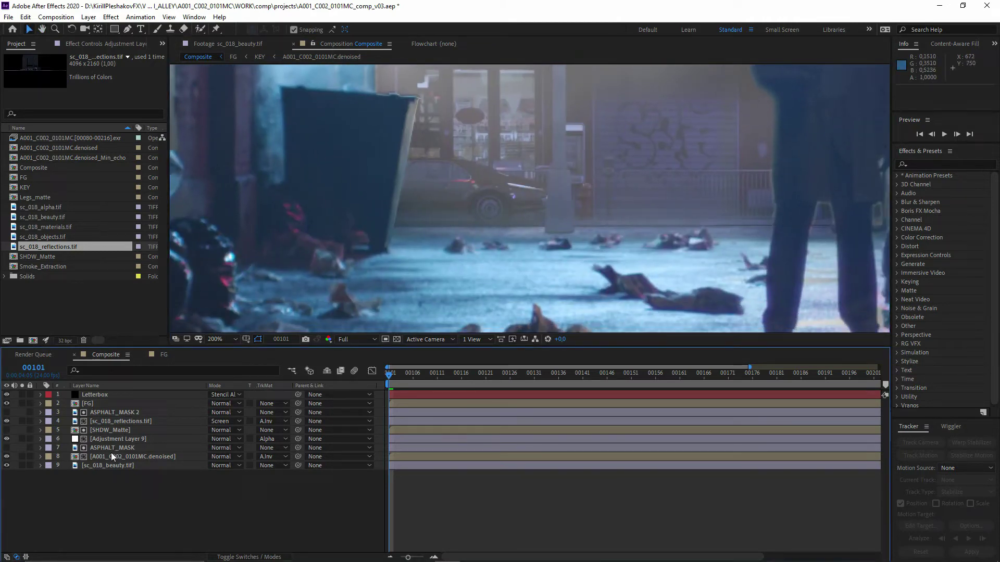
Open the SHDW_Matte composition beside the Composite view and expand the mask properties of the SHDW layer
left_click(120, 430)
left_click(41, 430)
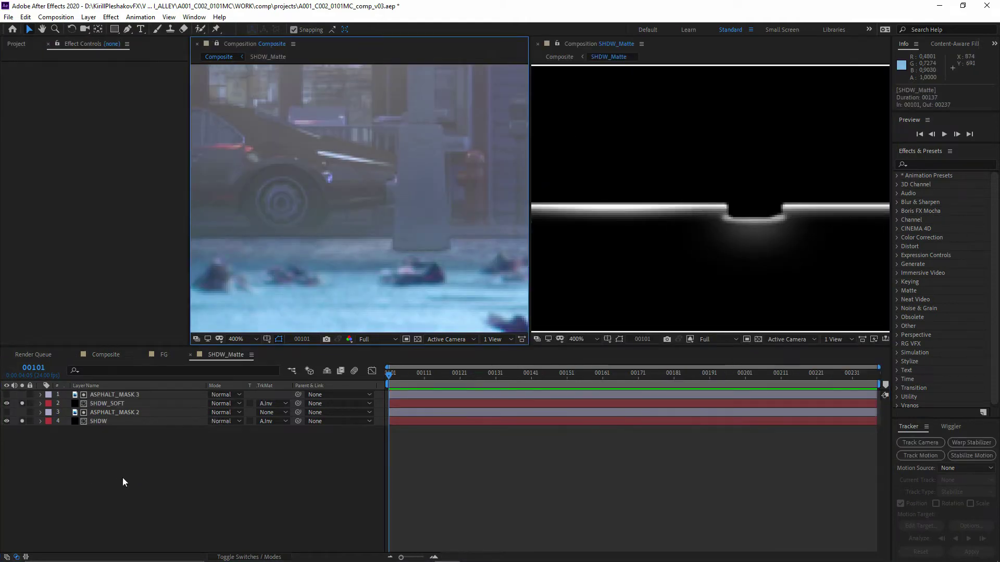
left_click(107, 422)
left_click(40, 422)
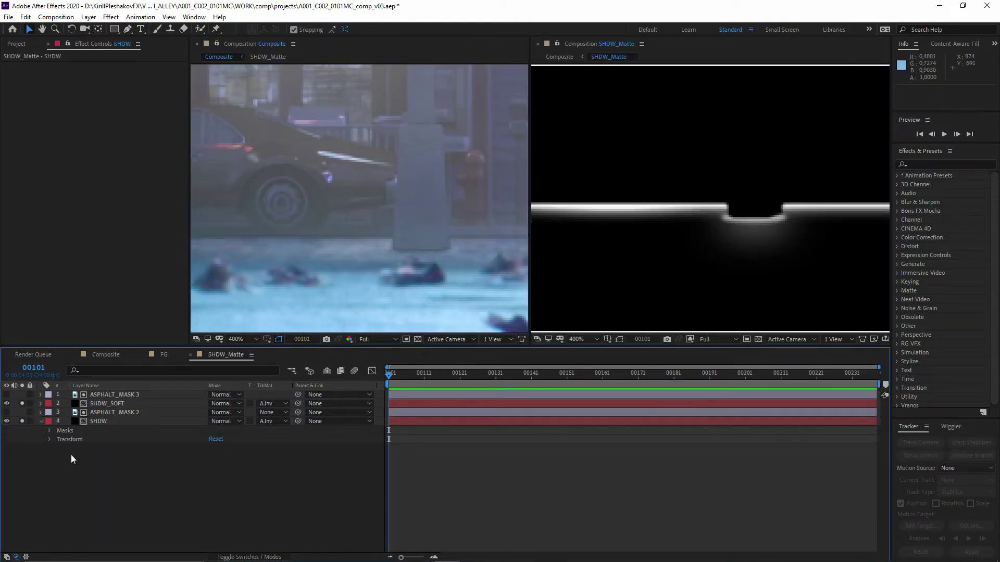
left_click(48, 440)
scroll(395, 226, "up", 2)
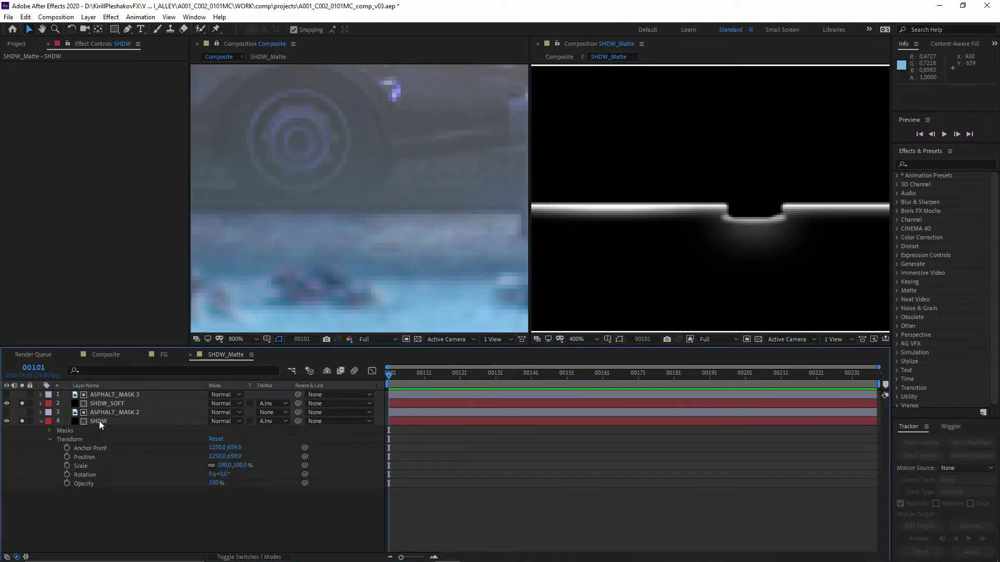
left_click(49, 432)
left_click(58, 457)
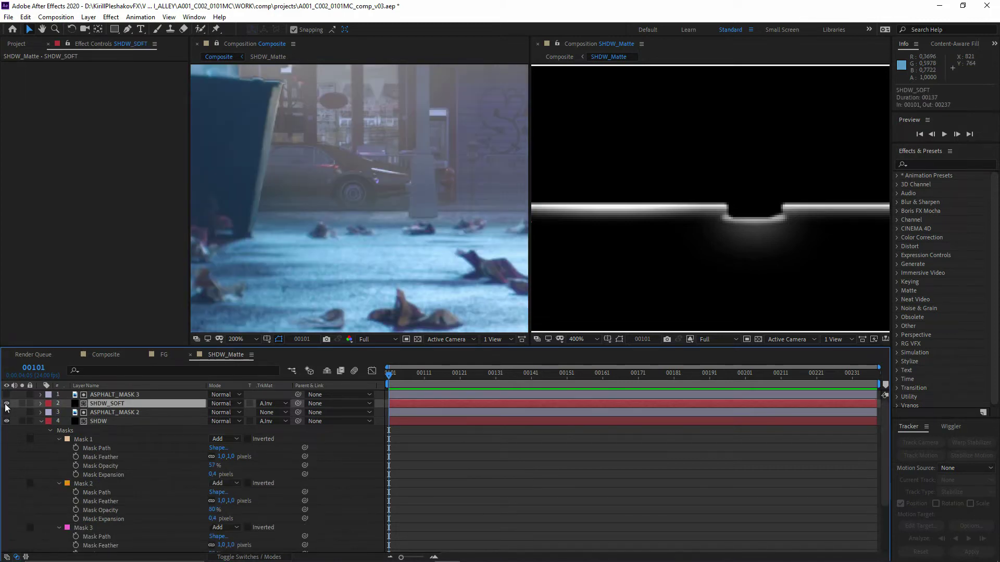
Expand the masks of the SHDW_SOFT layer and select Mask 1's feather property
left_click(41, 404)
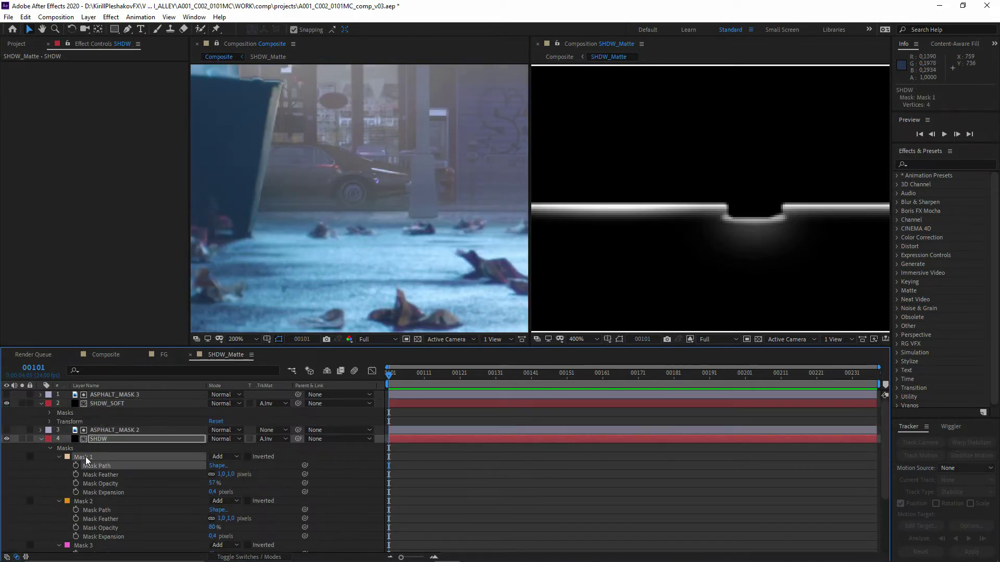
left_click(50, 413)
left_click(59, 422)
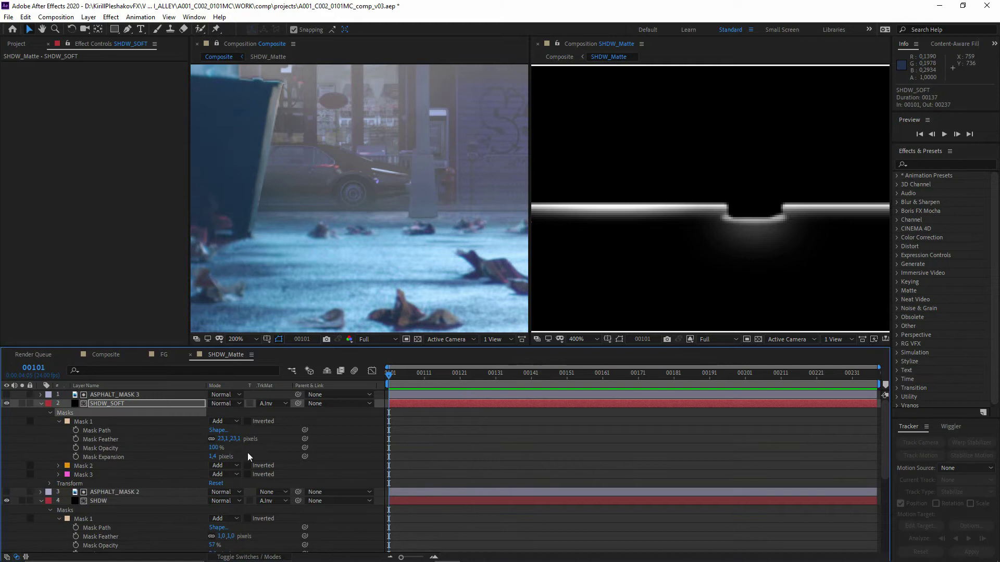
left_click(225, 440)
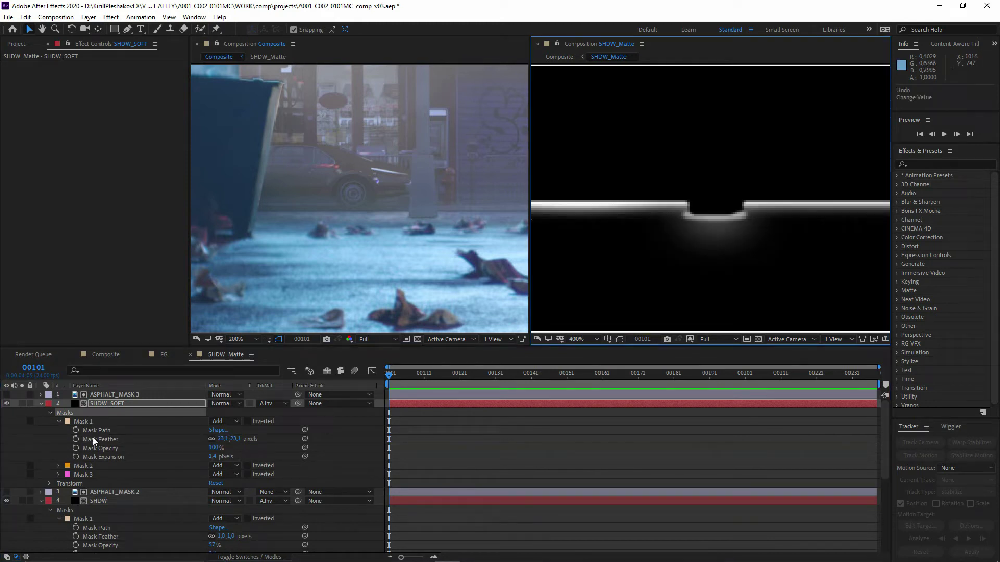
left_click(93, 440)
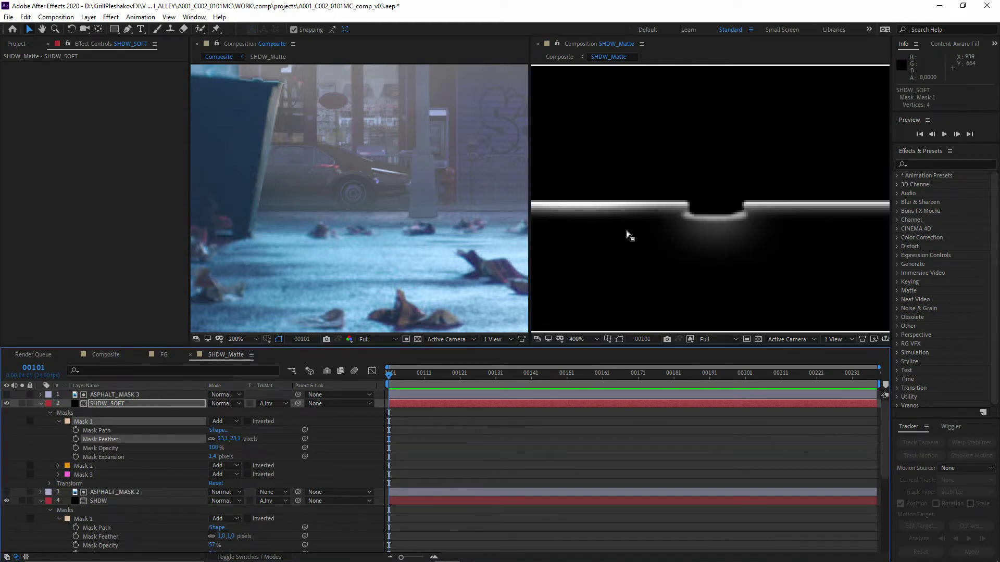
Widen the SHDW_SOFT layer's Mask 1 ellipse on both sides under the lamp post and set its feather to 10 pixels
scroll(460, 232, "up", 1)
left_click_drag(460, 233, 355, 222)
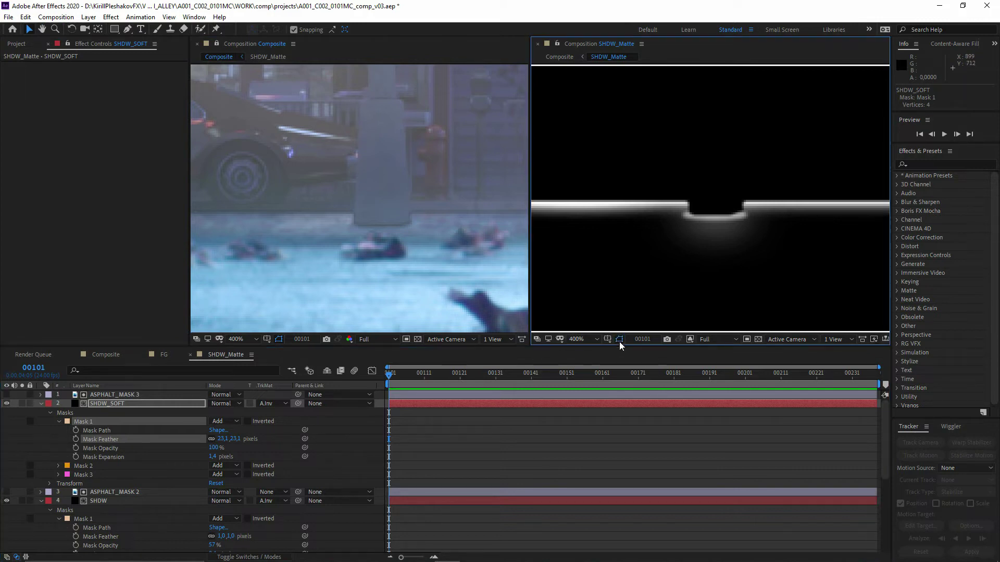
scroll(712, 208, "up", 1)
left_click_drag(720, 241, 721, 236)
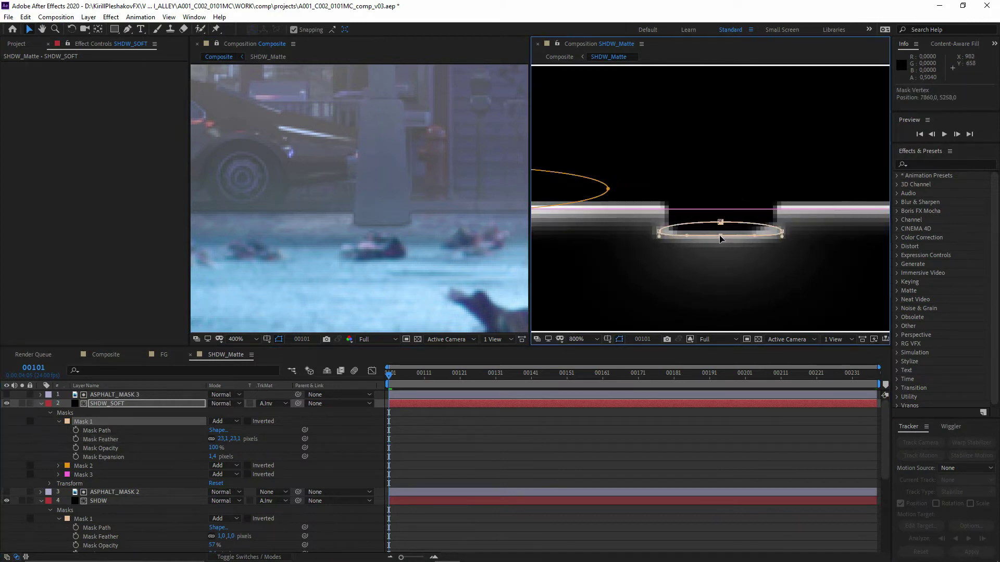
left_click_drag(659, 232, 629, 232)
left_click_drag(781, 231, 802, 231)
left_click_drag(223, 439, 215, 442)
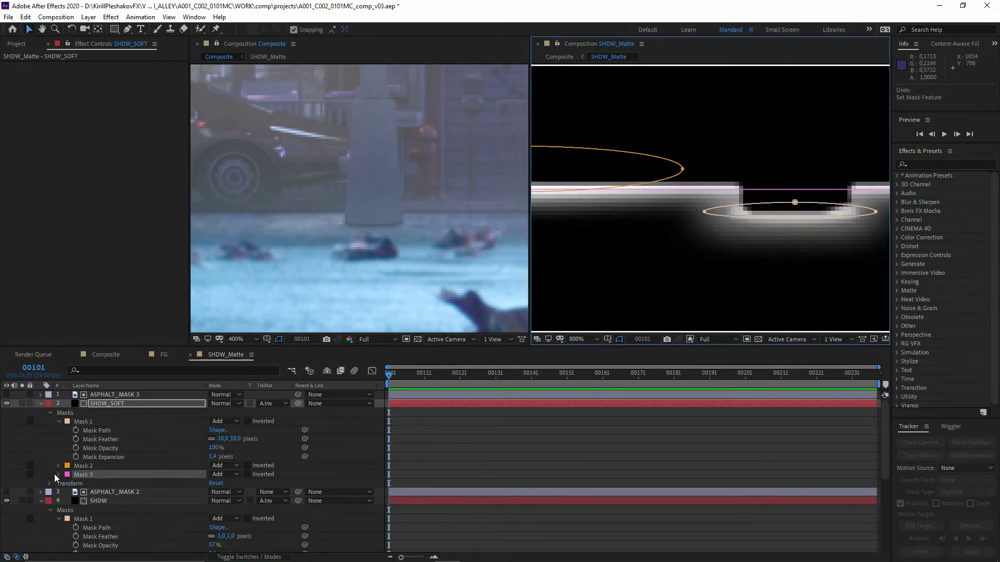
Try the None mode for Mask 3 of the SHDW layer and check the ground contact shadow in the composite
left_click(57, 474)
scroll(91, 523, "down", 4)
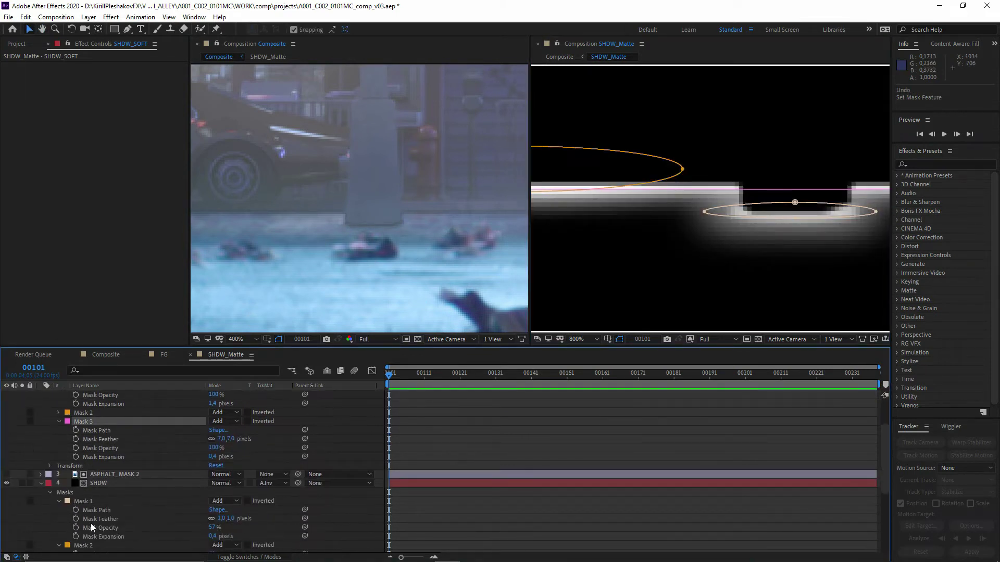
left_click(84, 536)
left_click(224, 536)
left_click(232, 454)
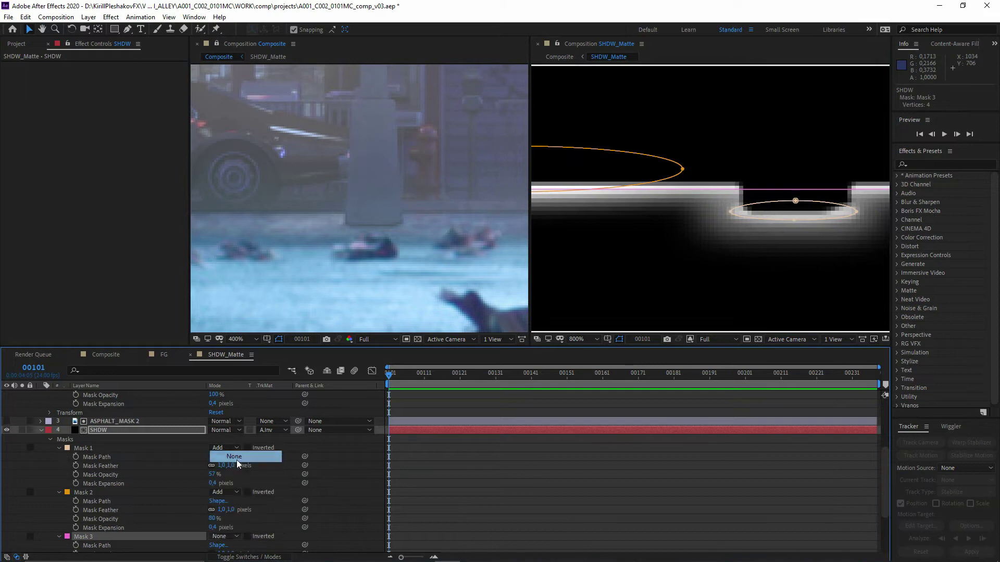
left_click_drag(485, 250, 283, 230)
scroll(292, 232, "down", 1)
left_click_drag(447, 260, 564, 312)
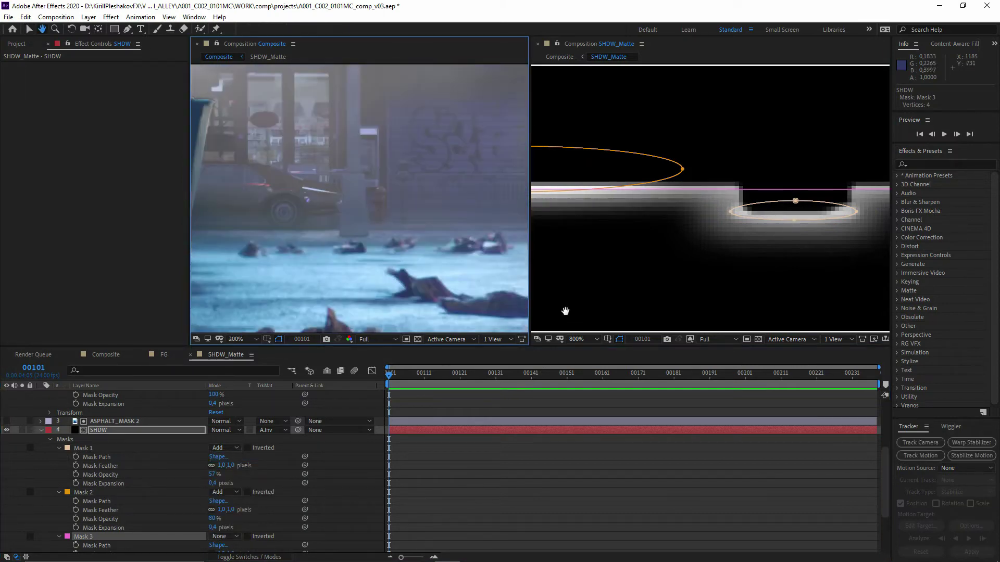
left_click_drag(284, 308, 314, 277)
left_click_drag(500, 260, 400, 245)
key("ctrl+z")
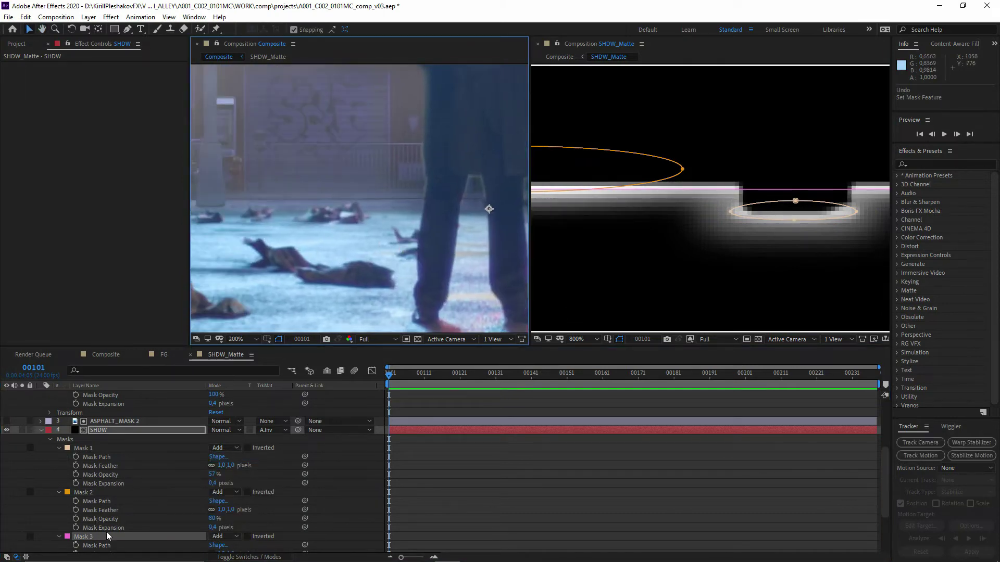
Set the mask opacity of Mask 3 on the SHDW layer to 55% and check the shadow in the composite
left_click(106, 536)
scroll(188, 458, "down", 3)
left_click_drag(211, 485, 200, 489)
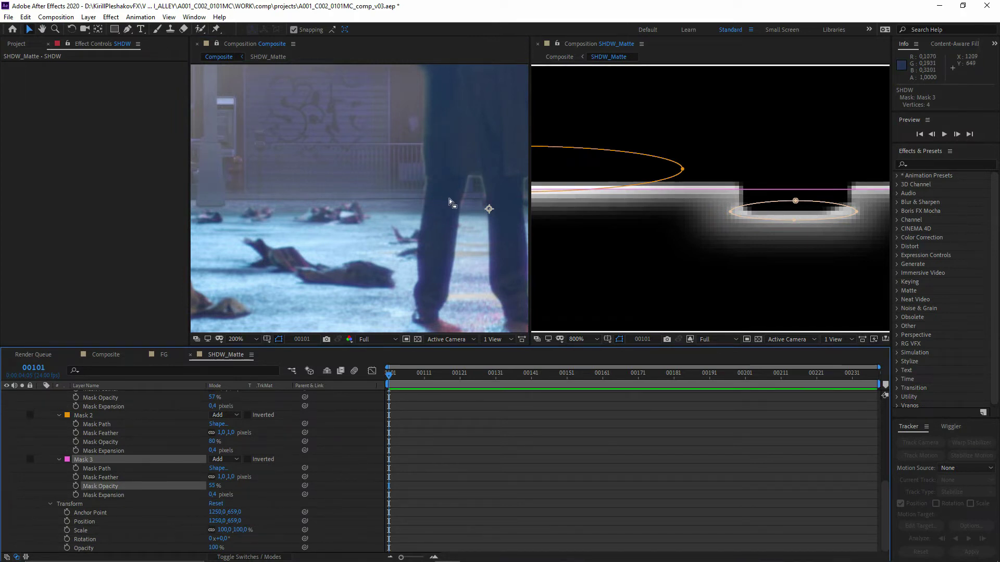
left_click_drag(435, 204, 457, 196)
left_click_drag(315, 216, 443, 231)
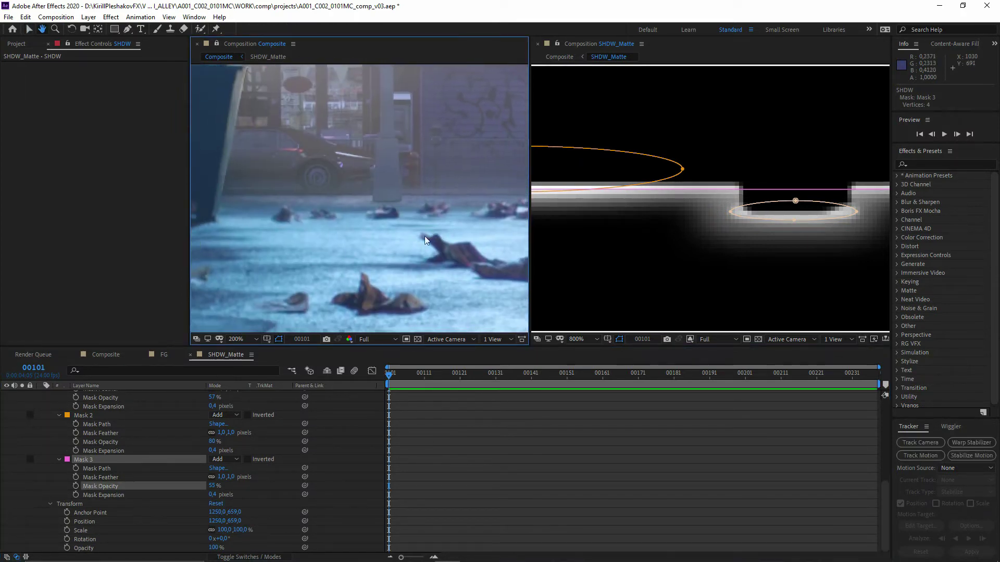
scroll(365, 232, "up", 2)
left_click_drag(355, 231, 363, 251)
scroll(337, 235, "down", 2)
scroll(352, 235, "up", 1)
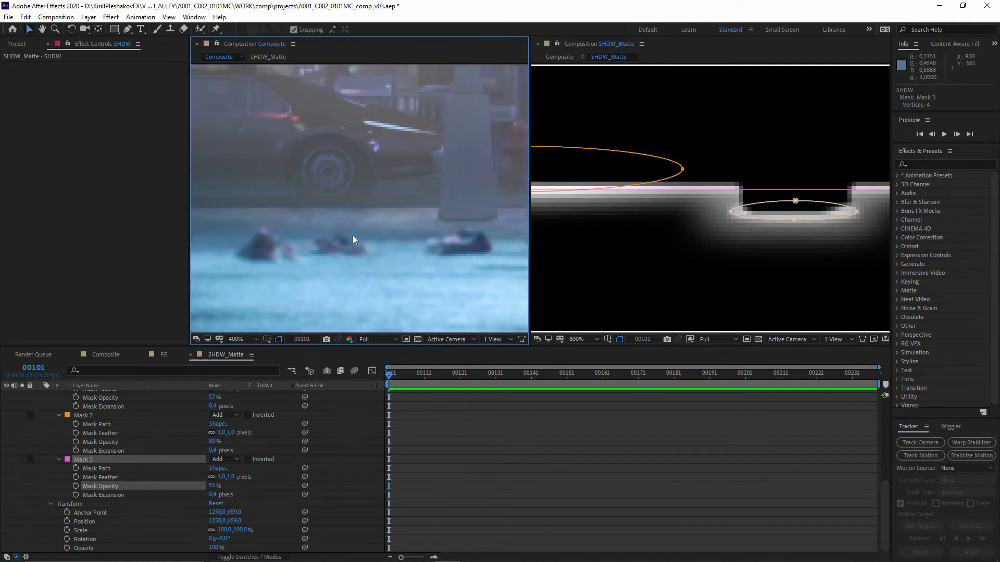
Extend the lower edge of the SHDW layer's Mask 2 slightly downward and check the shadow beneath the car
scroll(96, 489, "up", 3)
left_click(87, 511)
left_click(8, 433)
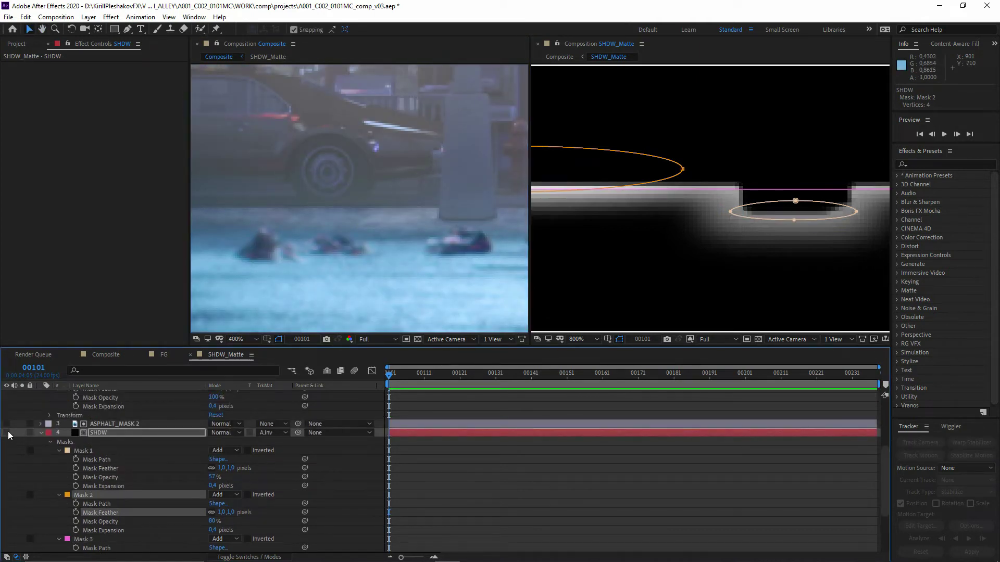
left_click(6, 433)
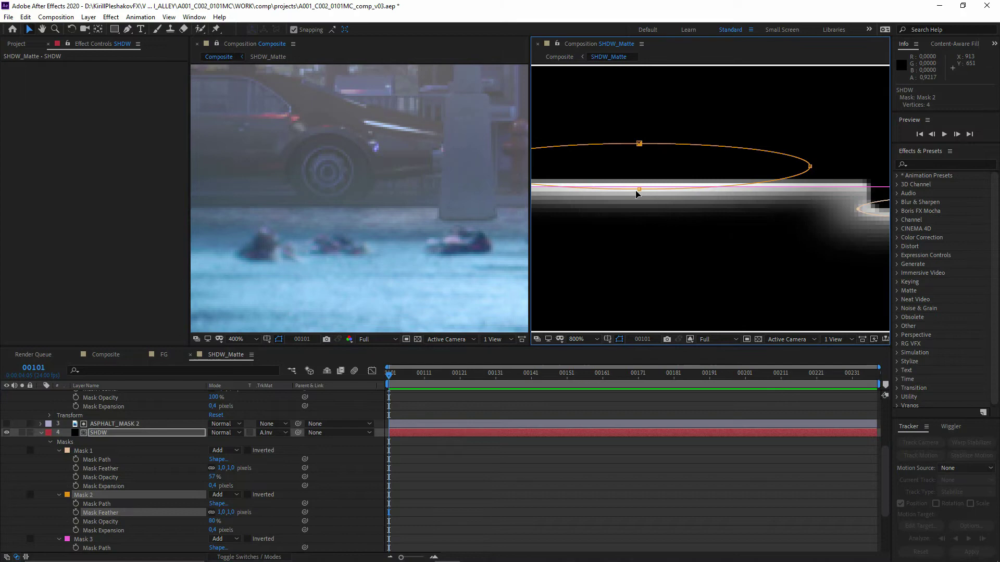
left_click_drag(638, 189, 639, 191)
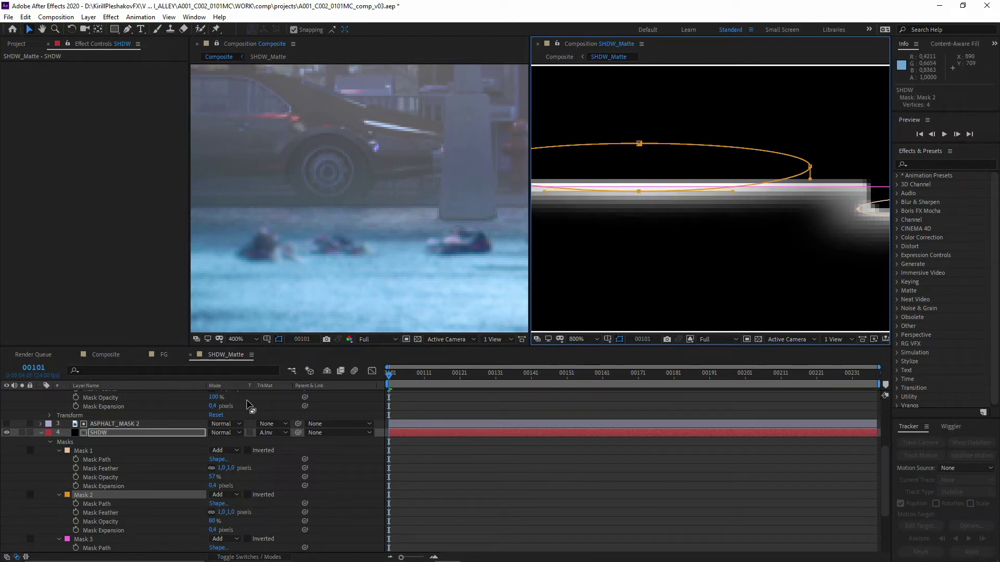
left_click(131, 503)
scroll(124, 451, "up", 3)
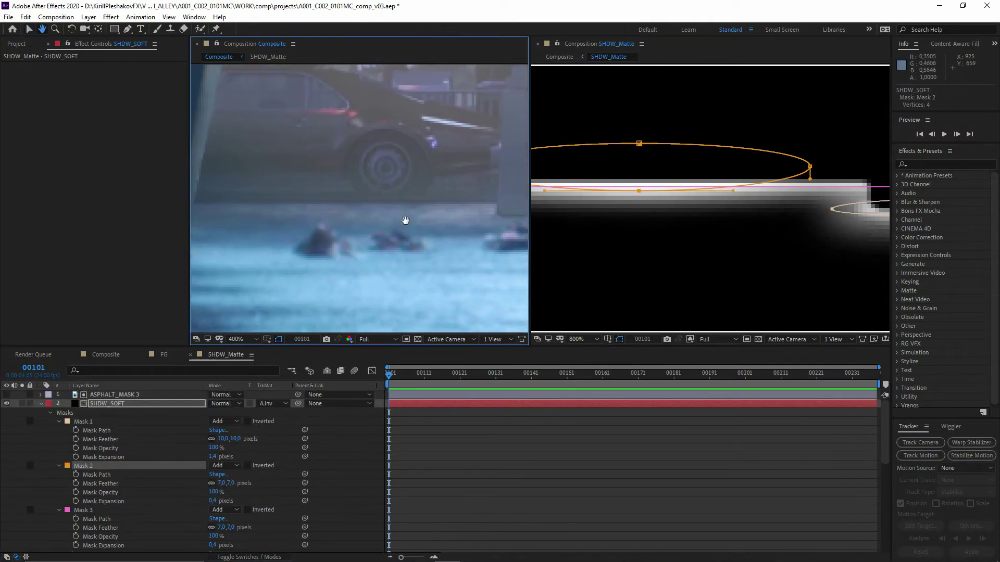
scroll(388, 239, "down", 1)
key("v")
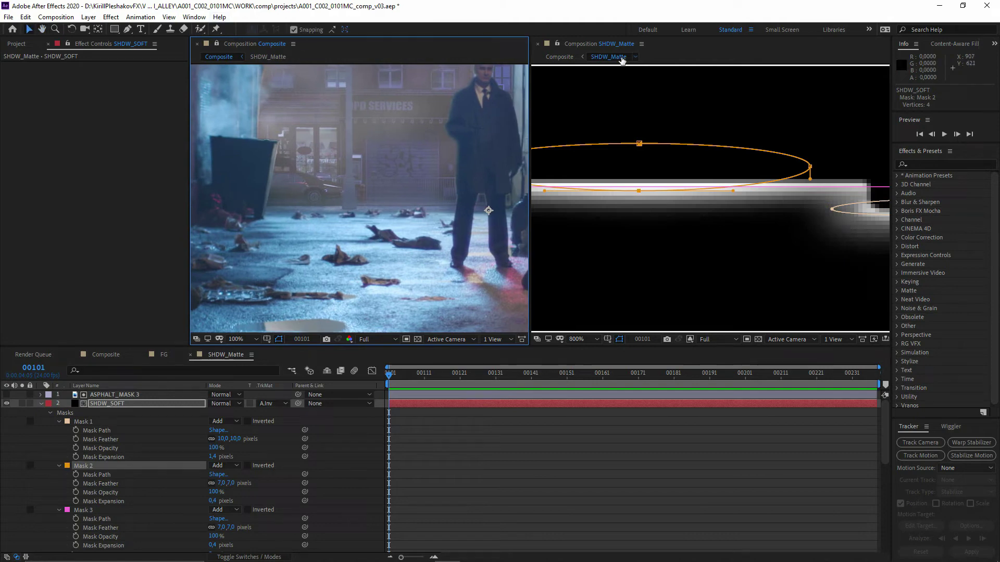
Close the SHDW_Matte viewer, collapse both shadow layers, and return to the Composite timeline
left_click(538, 45)
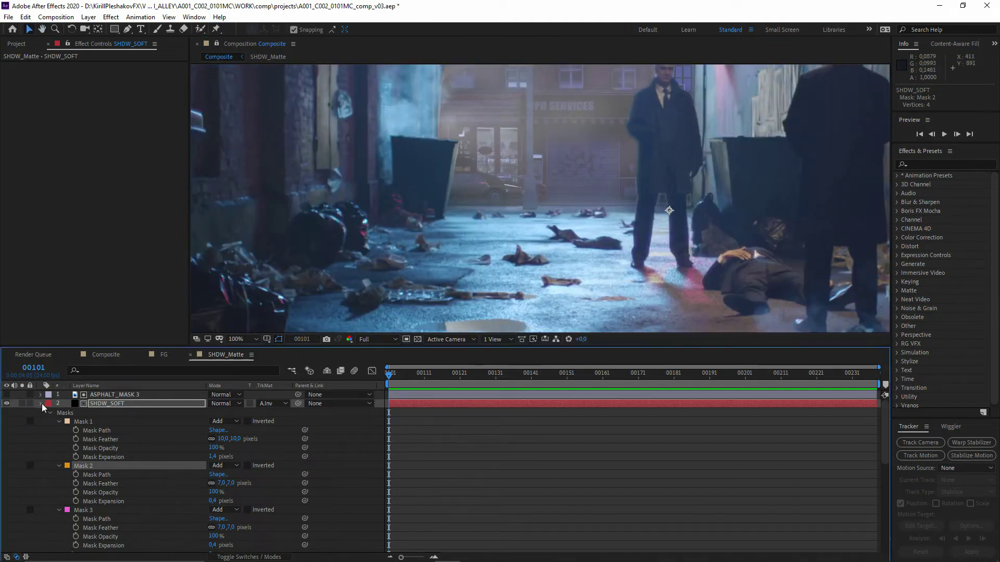
left_click(42, 404)
left_click(41, 422)
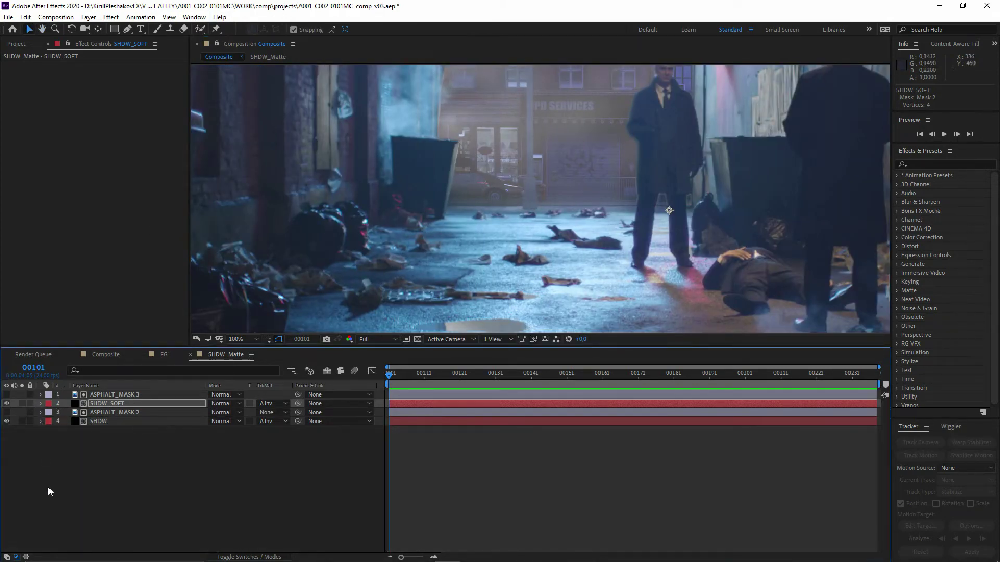
left_click(106, 355)
left_click(164, 356)
left_click(106, 355)
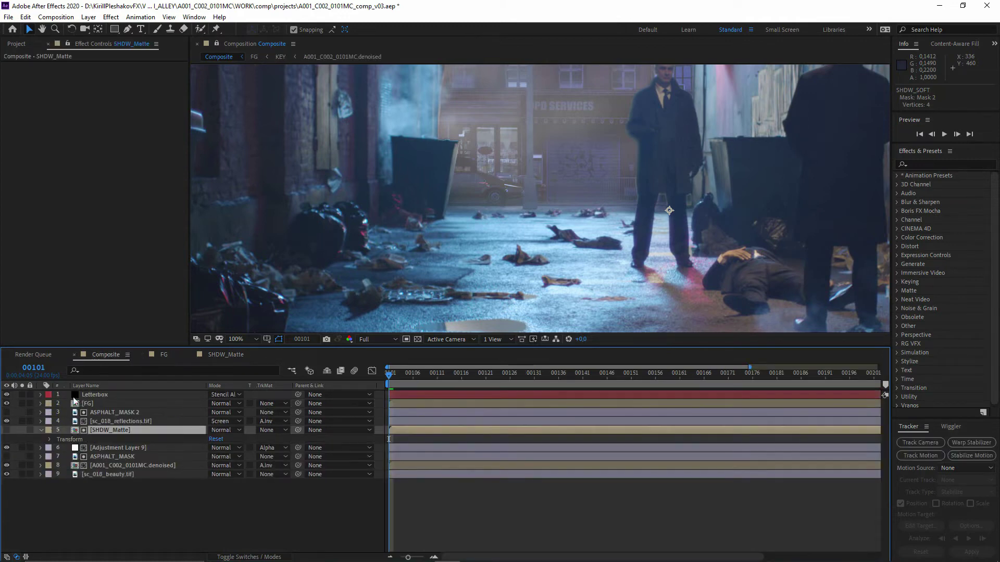
Open the FG composition in a viewer beside the Composite and frame both views on the standing man
double_click(85, 405)
left_click_drag(353, 45, 877, 208)
left_click(746, 100)
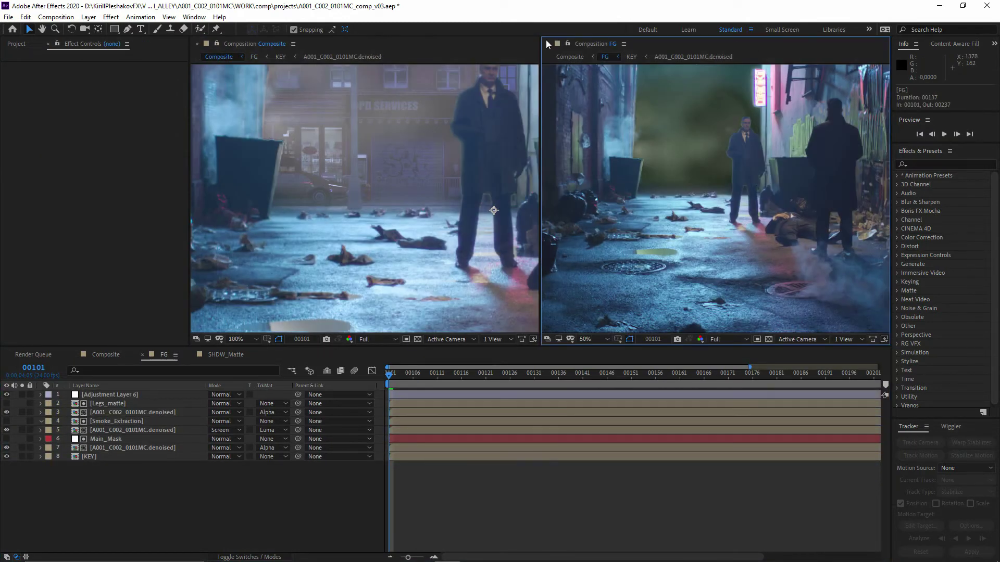
scroll(722, 191, "up", 2)
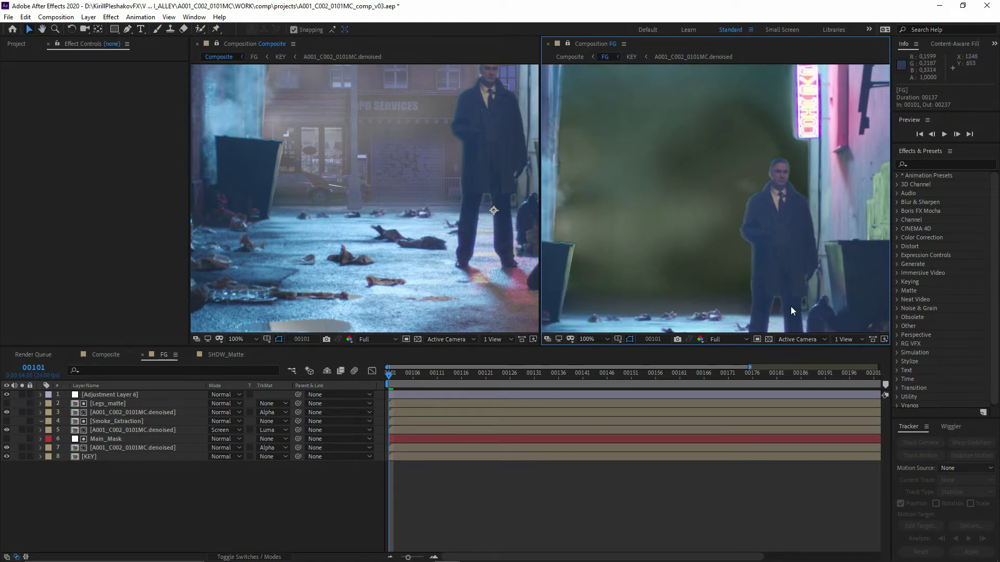
left_click_drag(416, 192, 376, 289)
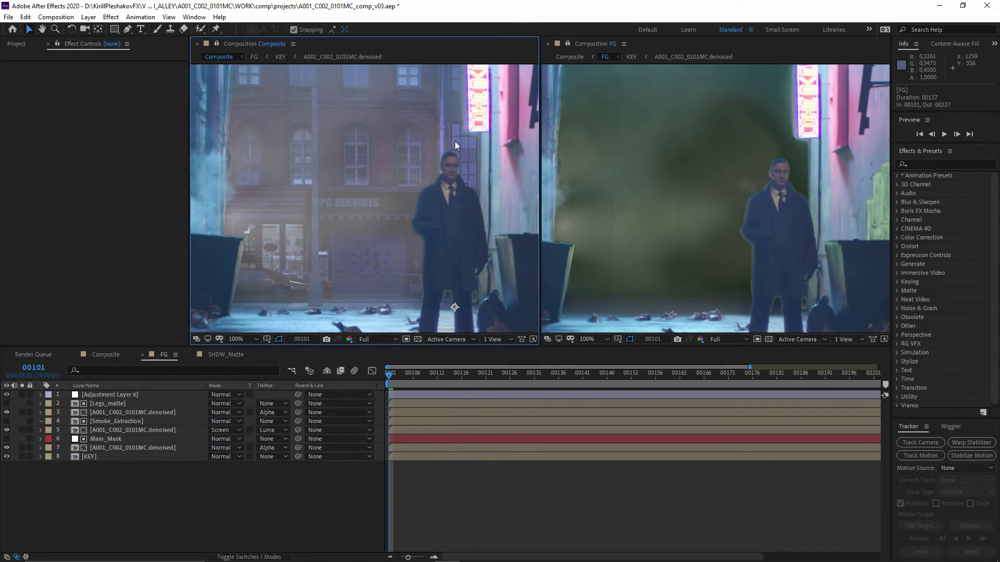
Examine the effects and masks of the FG composition's layers, including Legs_matte, Smoke_Extraction, Main_Mask and KEY
left_click(134, 502)
left_click(110, 455)
left_click(115, 448)
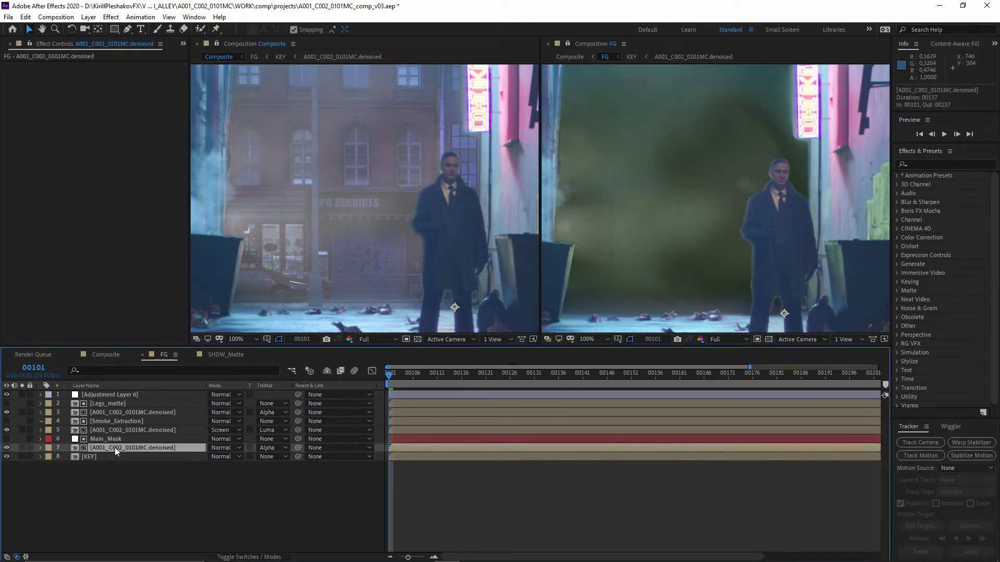
left_click(119, 439)
left_click(130, 422)
left_click(133, 411)
left_click(124, 404)
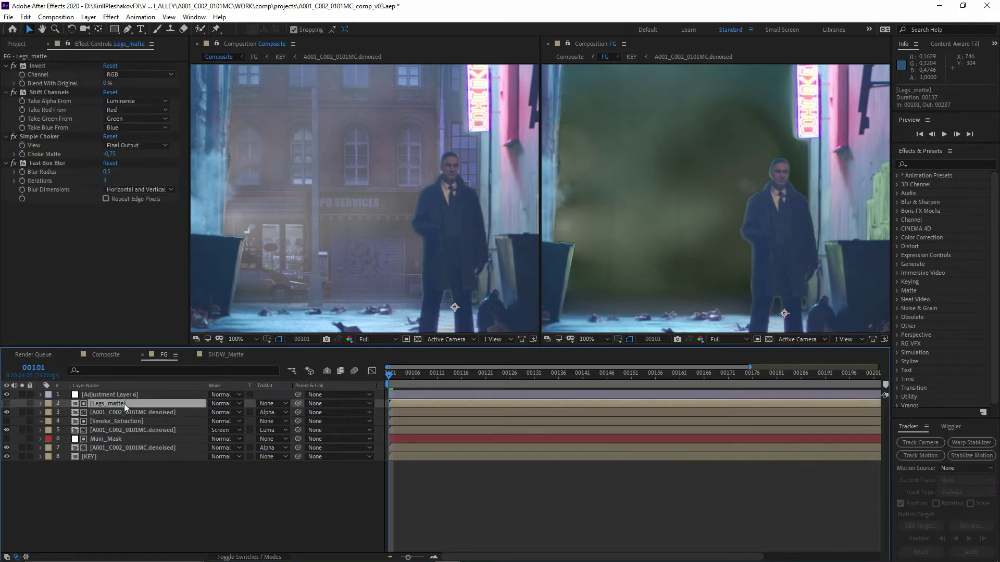
left_click(134, 396)
left_click(120, 417)
left_click(106, 439)
left_click(101, 455)
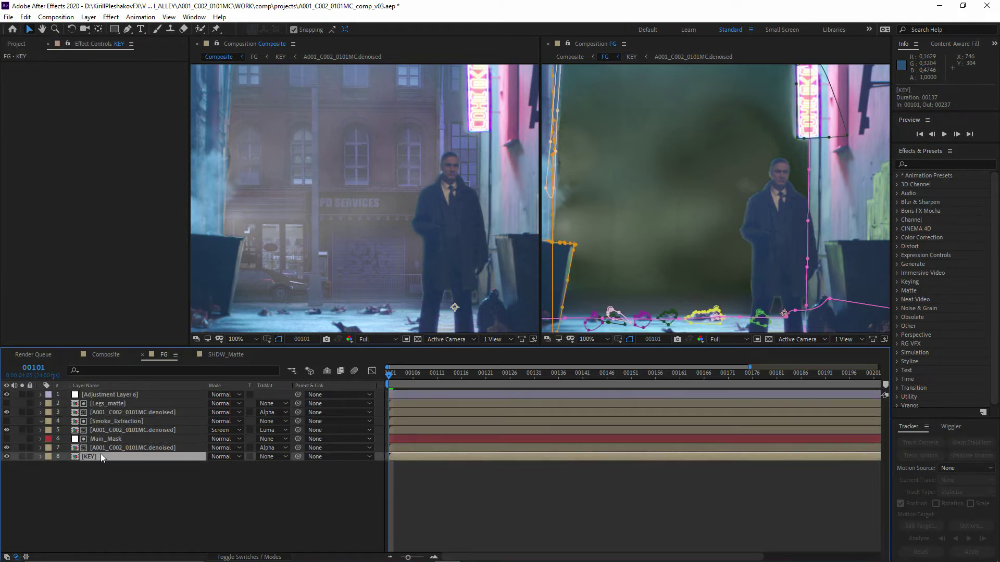
left_click(99, 448)
left_click(111, 456)
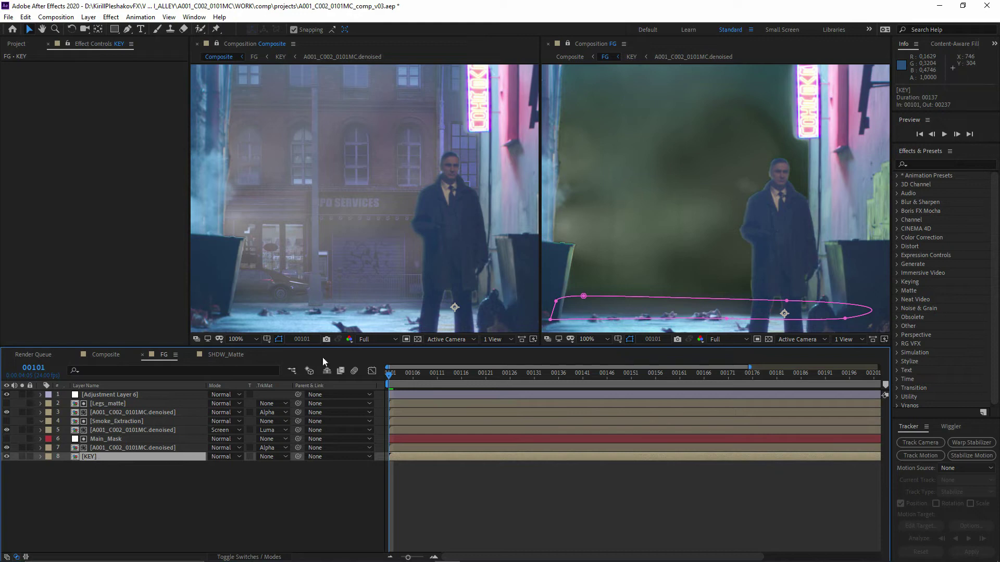
Open the nested KEY composition beside the Composite and frame its view on the standing man
left_click(569, 43)
double_click(100, 457)
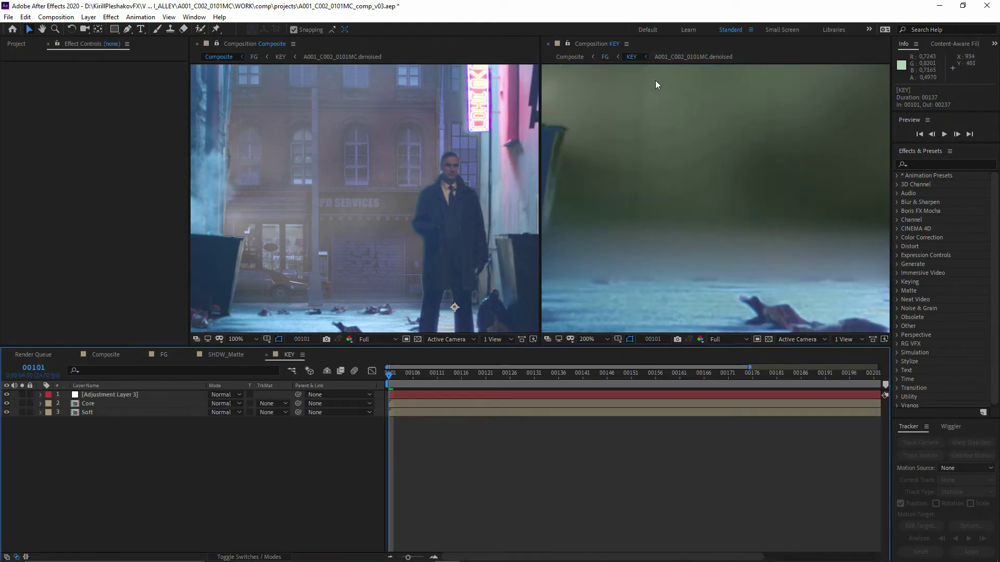
left_click_drag(677, 234, 625, 271)
scroll(690, 246, "down", 2)
scroll(693, 244, "up", 1)
left_click_drag(695, 241, 678, 254)
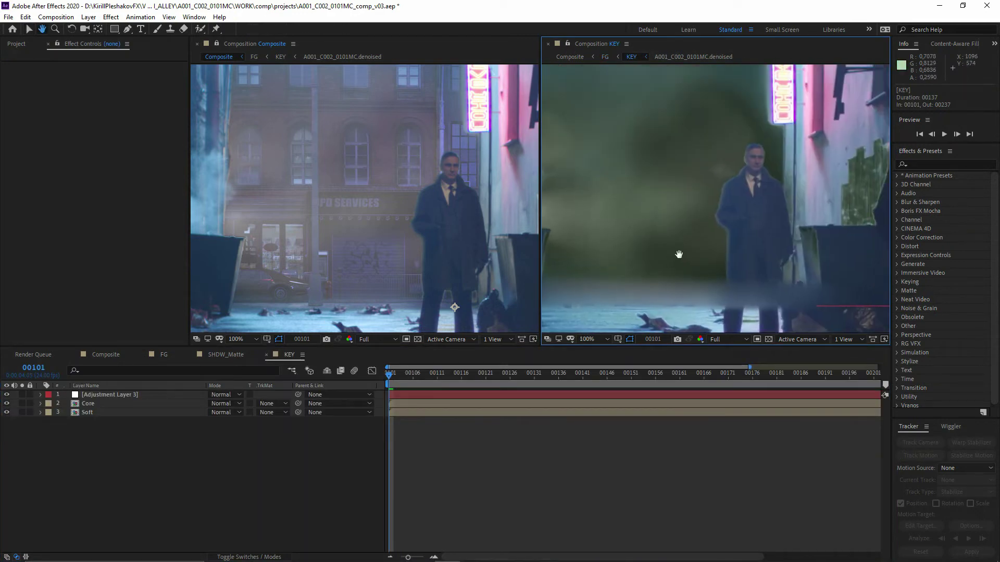
Lift the end and middle points of the lowered curve in the Soft layer's Curves effect within the KEY composition
left_click(106, 412)
left_click(118, 395)
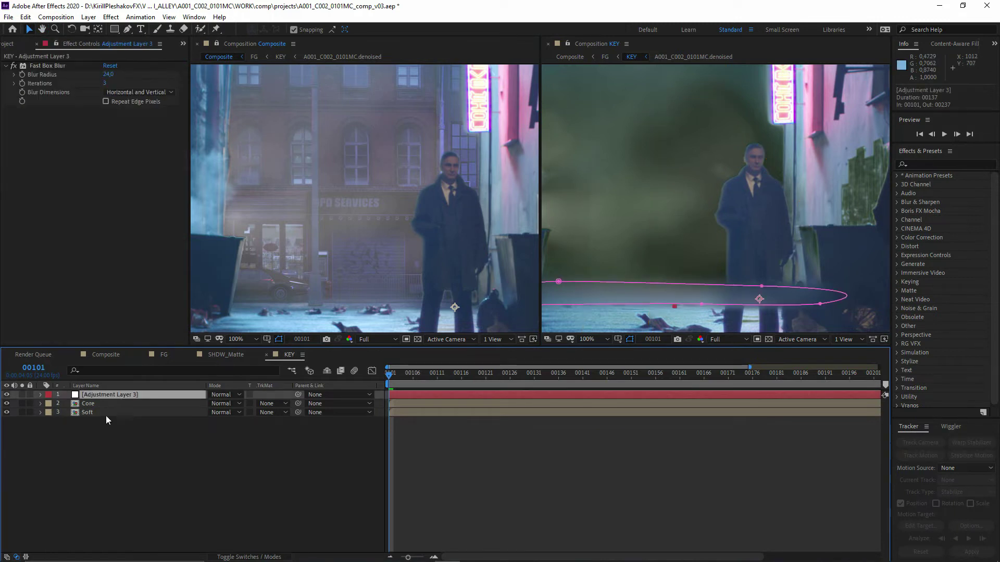
left_click(105, 414)
left_click(685, 199)
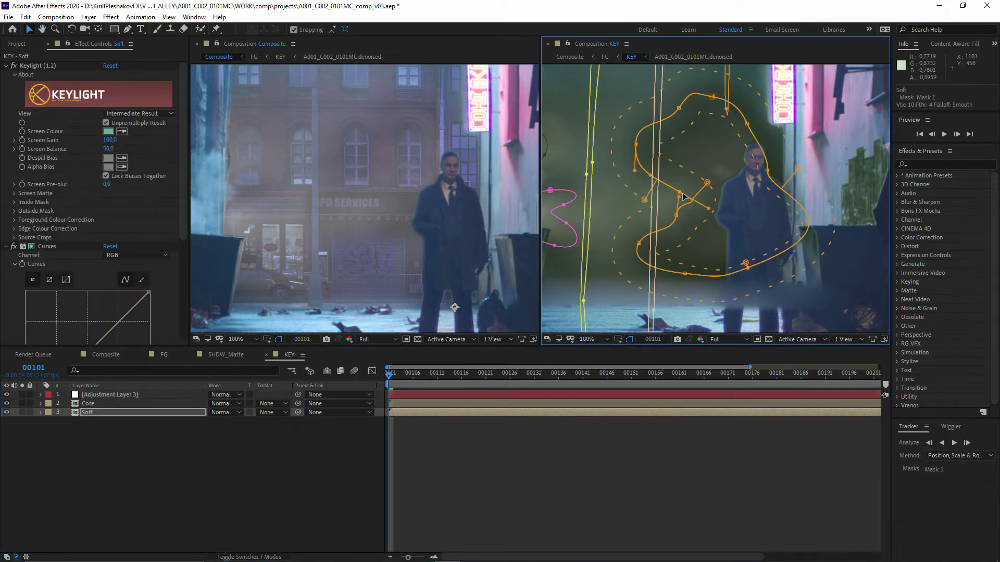
left_click(40, 413)
left_click_drag(717, 176, 717, 202)
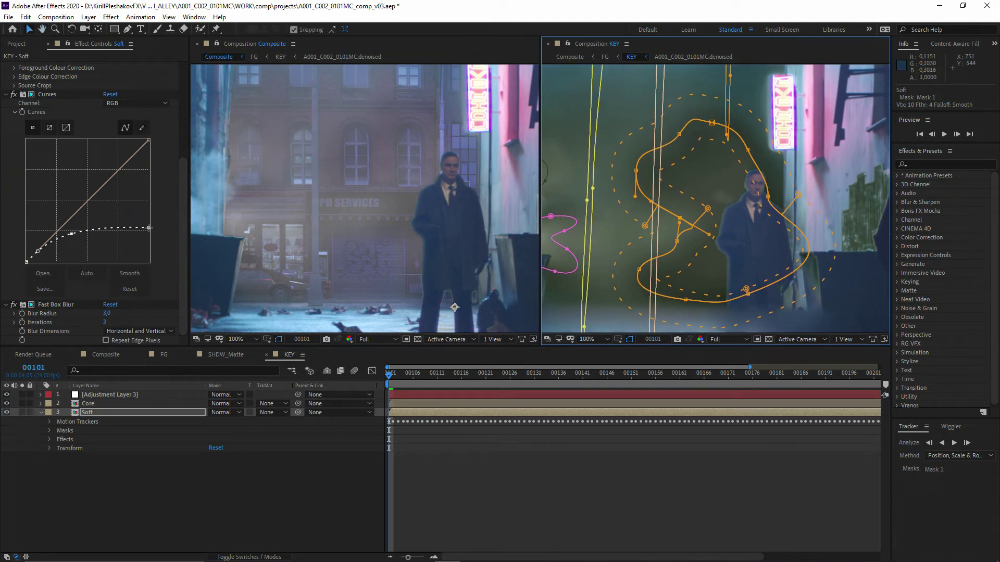
left_click_drag(151, 230, 151, 222)
left_click_drag(71, 234, 76, 230)
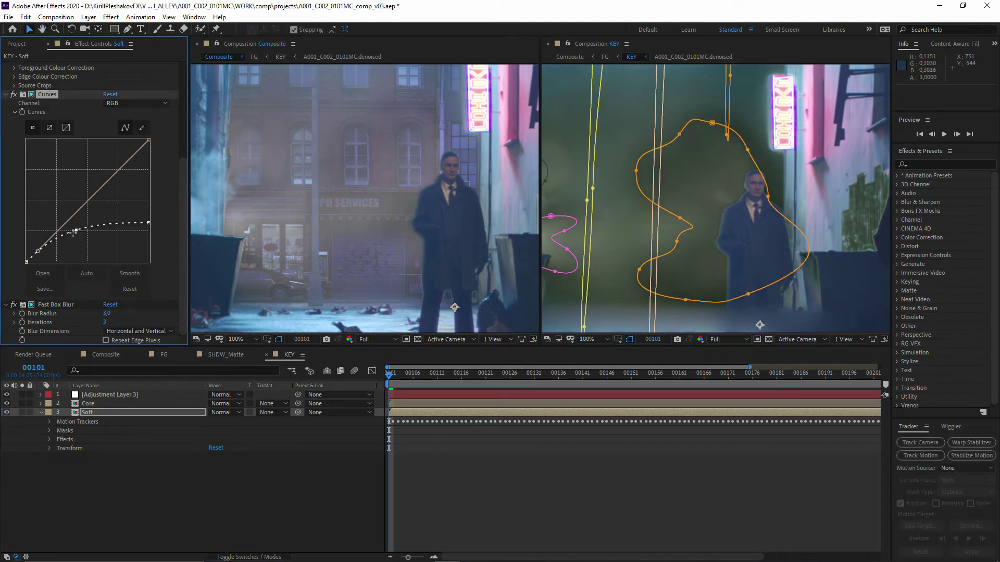
left_click_drag(362, 230, 358, 248)
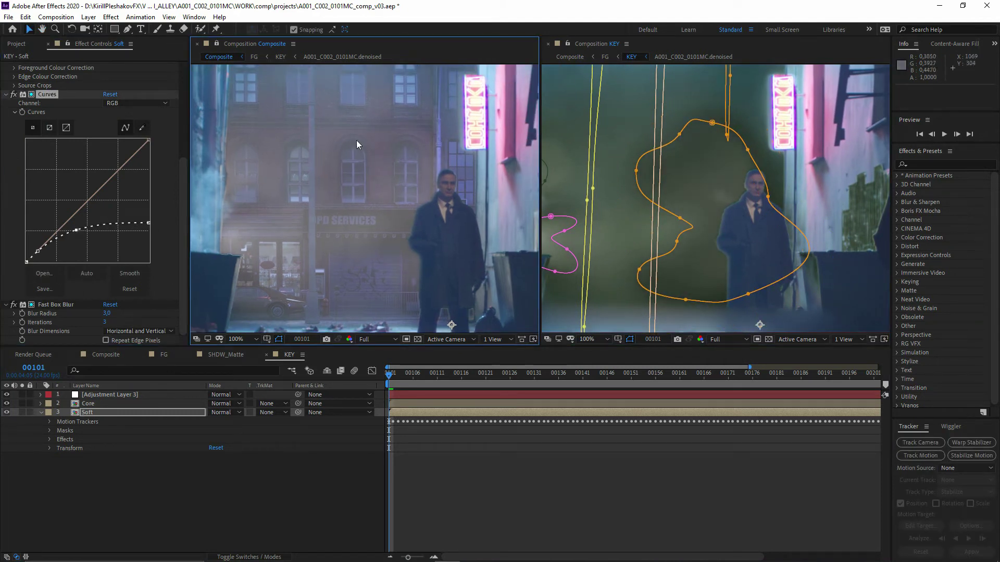
Adjust the upper outline of Mask 1 on the Soft layer and pull its feather closer beside the man's head
left_click(637, 171)
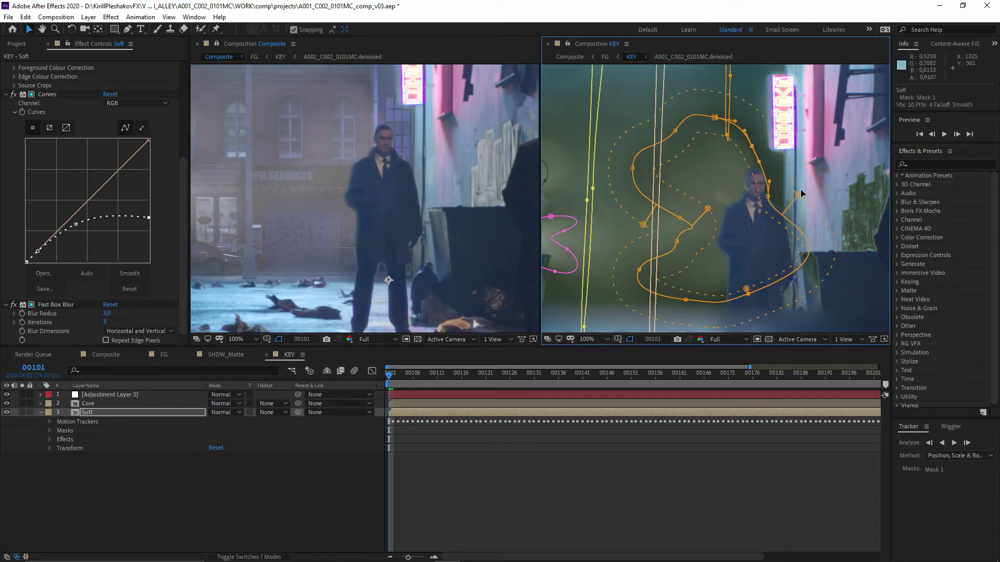
left_click_drag(805, 192, 787, 199)
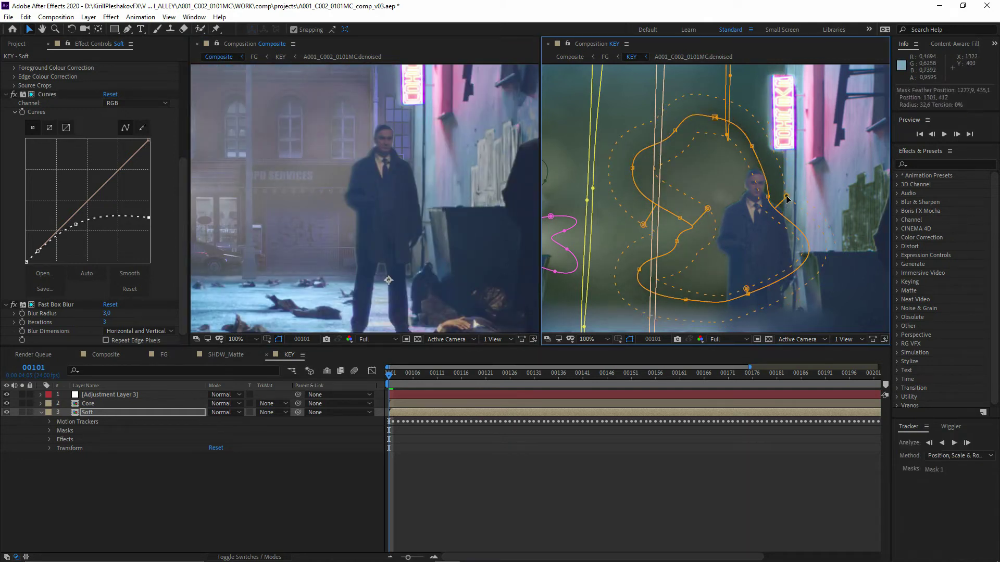
left_click(786, 196)
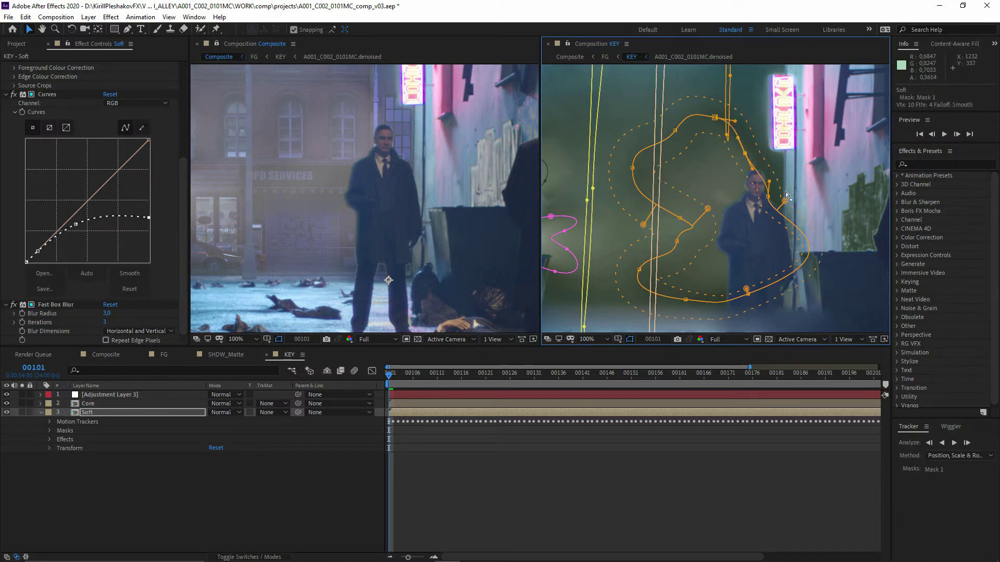
left_click_drag(785, 200, 792, 197)
left_click_drag(753, 160, 781, 144)
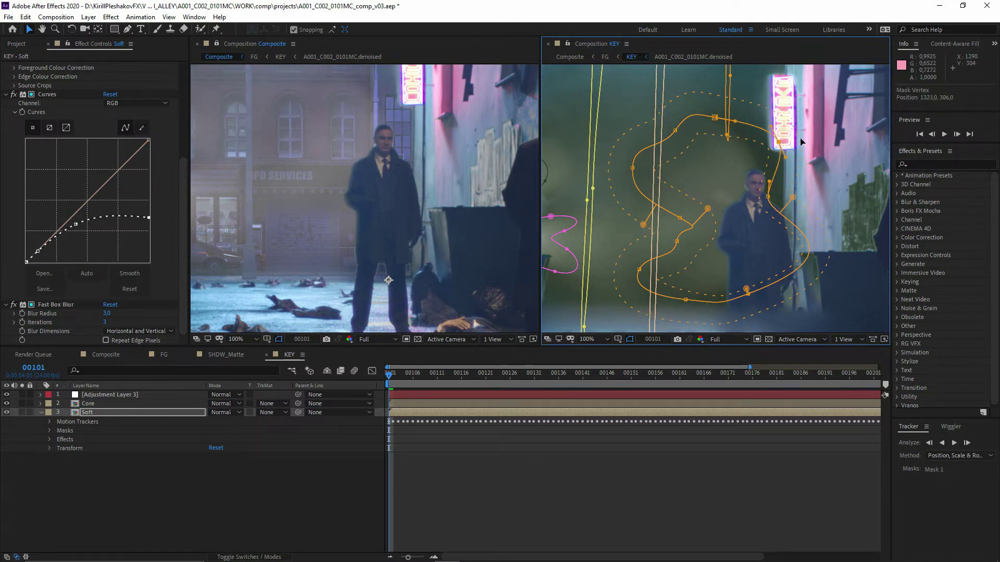
key("ctrl+z")
left_click_drag(793, 197, 783, 203)
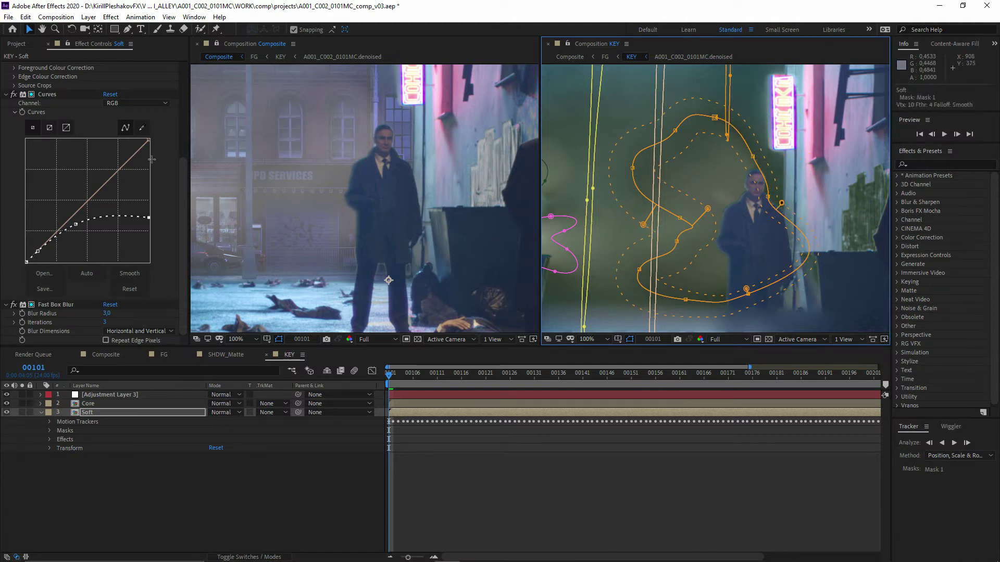
left_click(734, 210)
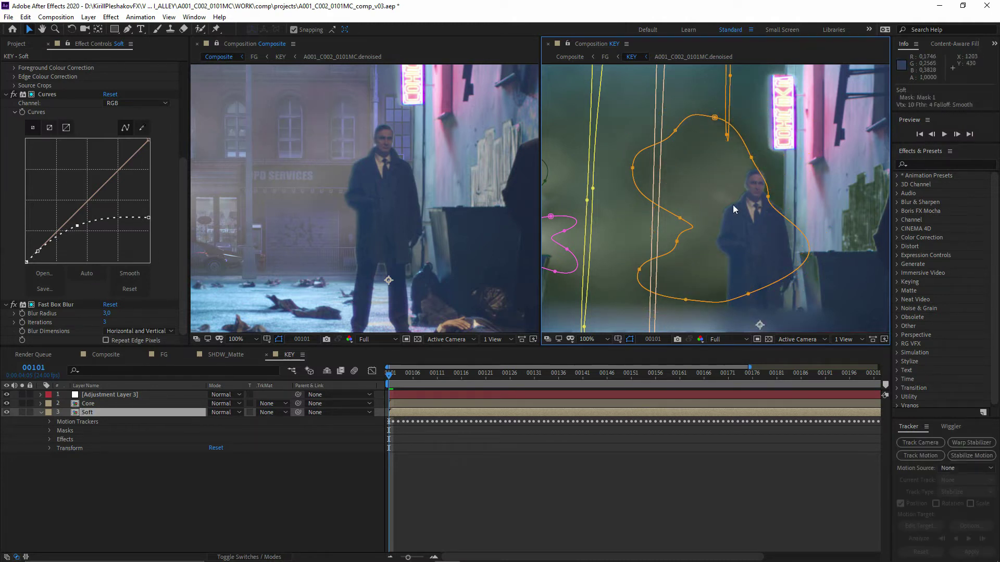
Add a feather point to Mask 1 near the man's head with the Mask Feather tool, tighten the feather there, and shift nearby vertices inward
left_click(767, 198)
left_click_drag(127, 29, 192, 34)
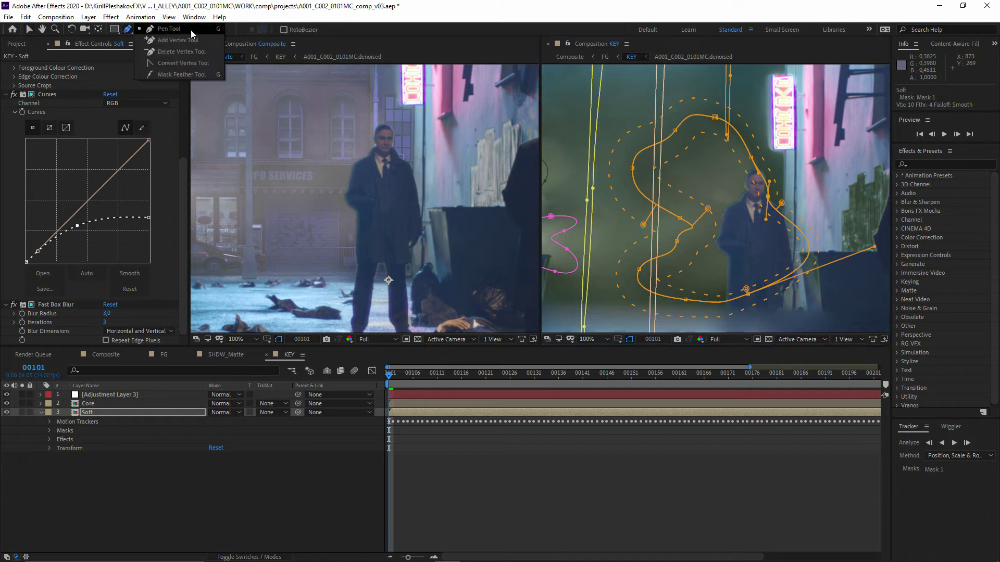
left_click(162, 76)
mouse_move(757, 168)
left_mouse_down()
mouse_move(735, 181)
mouse_move(750, 171)
left_mouse_up()
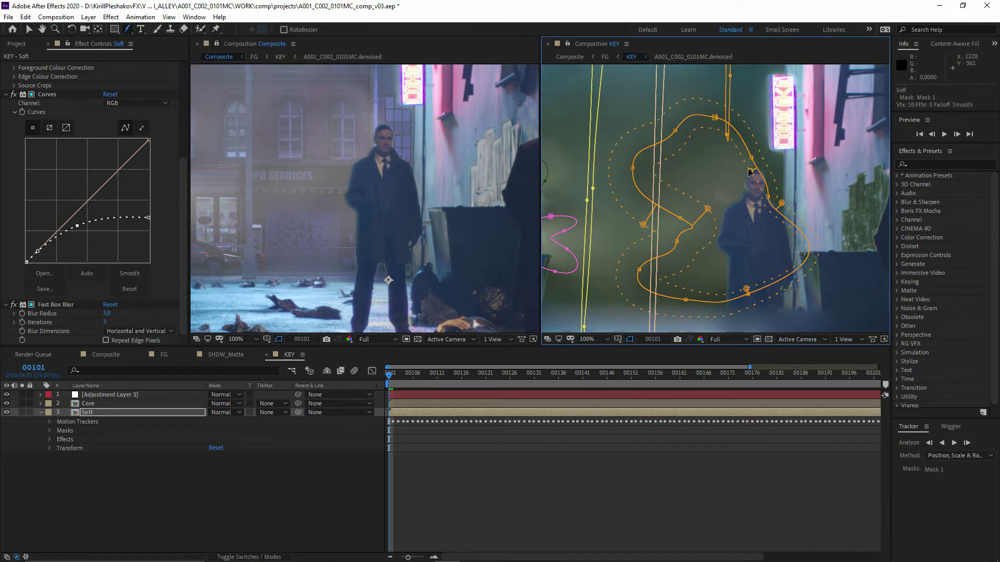
left_click_drag(781, 203, 778, 207)
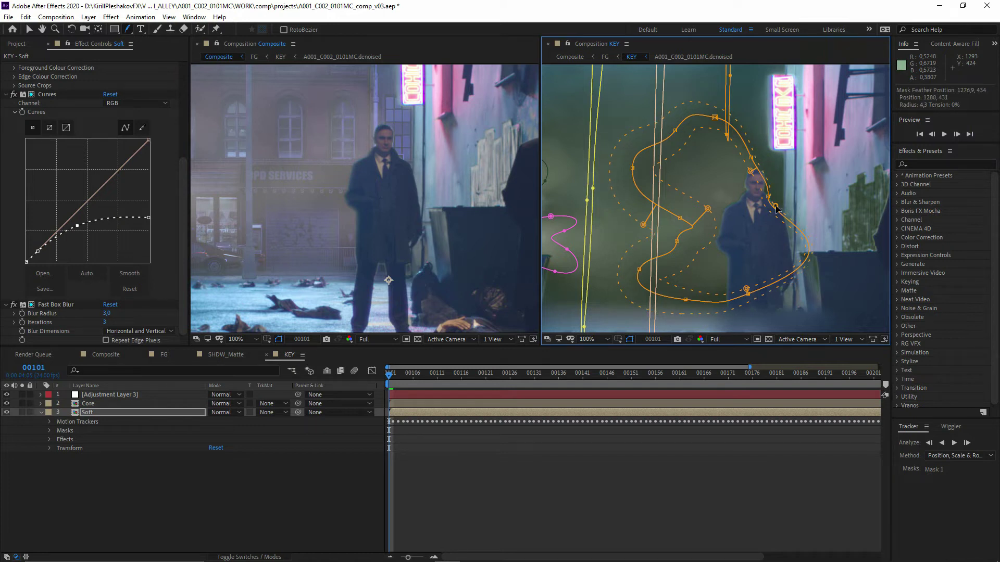
key("v")
mouse_move(768, 197)
left_mouse_down()
mouse_move(727, 230)
mouse_move(759, 211)
left_mouse_up()
left_click_drag(716, 117, 718, 125)
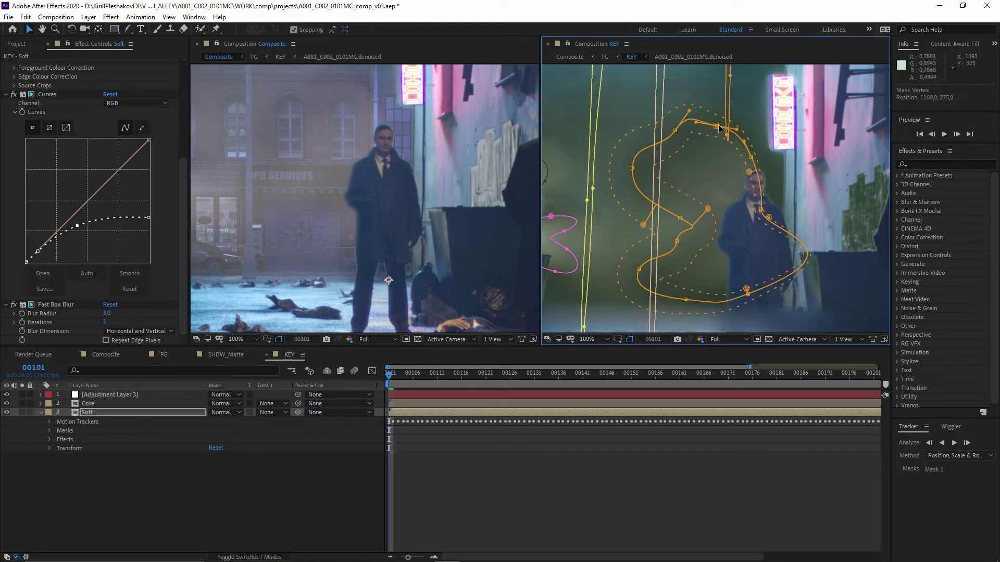
left_click(752, 157)
Draw a new closed mask on the Soft layer around the neon sign and the wall beside the standing man
scroll(758, 211, "up", 1)
left_click_drag(759, 211, 789, 235)
scroll(406, 231, "down", 1)
scroll(724, 213, "down", 1)
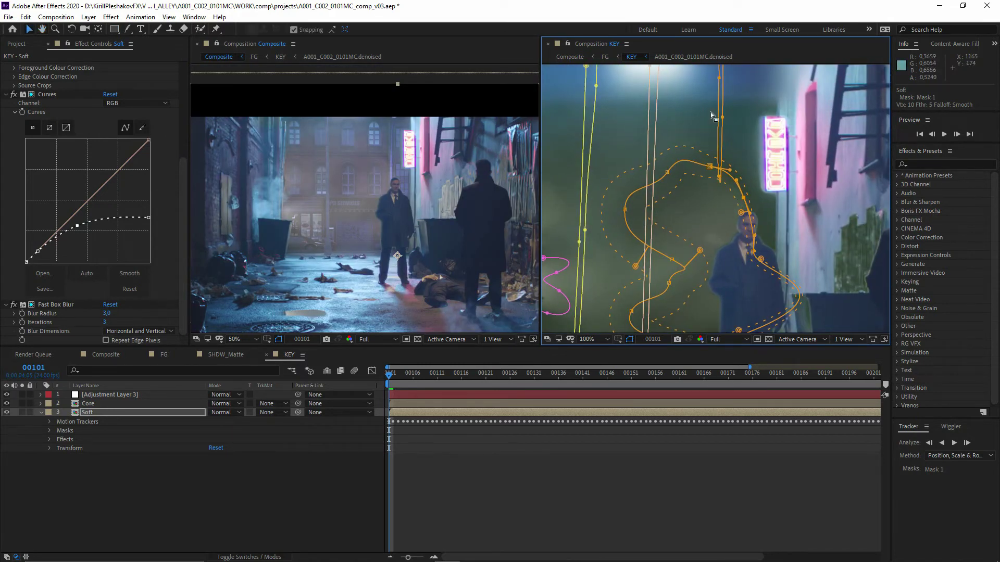
scroll(731, 108, "down", 1)
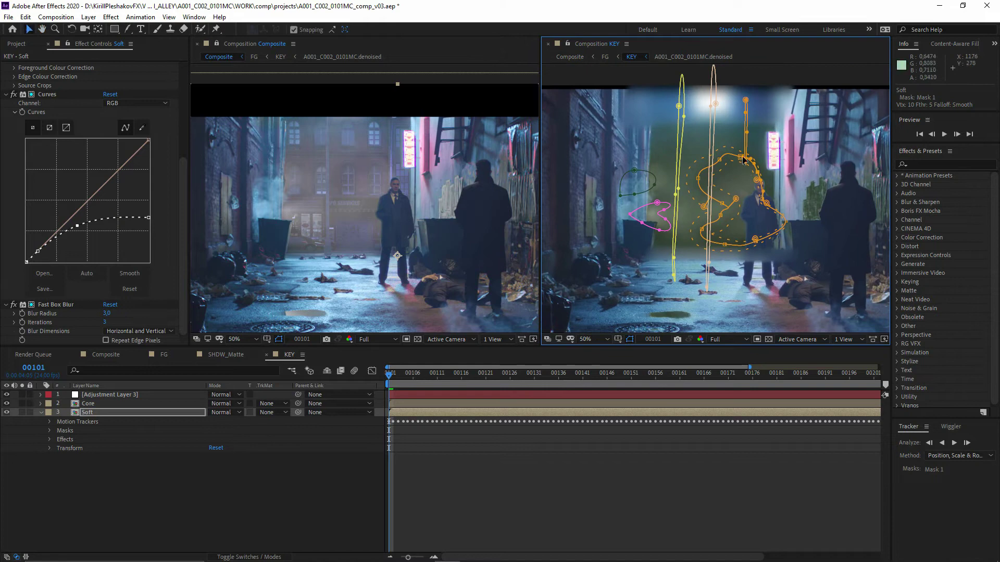
scroll(667, 259, "up", 1)
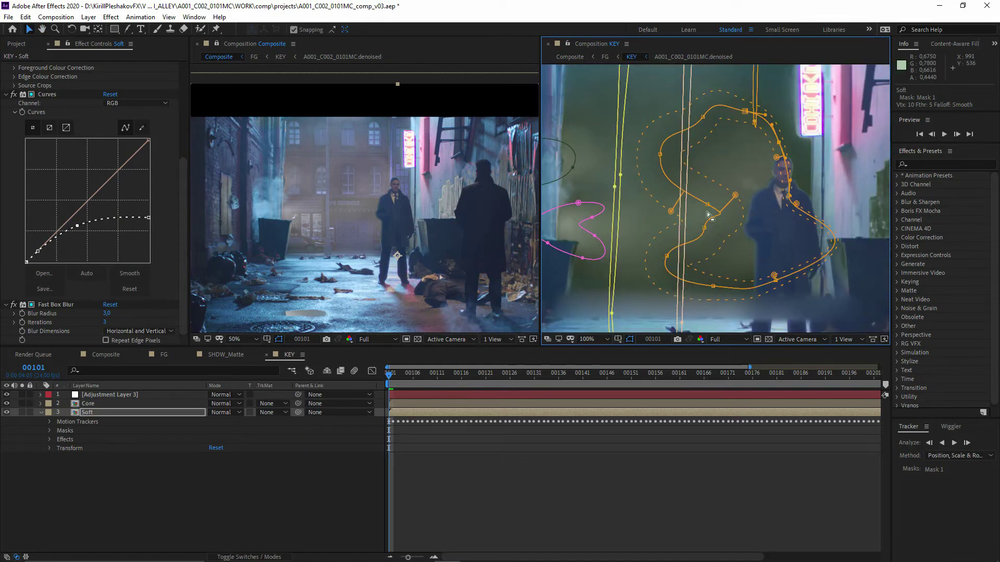
left_click_drag(608, 266, 608, 235)
key("v")
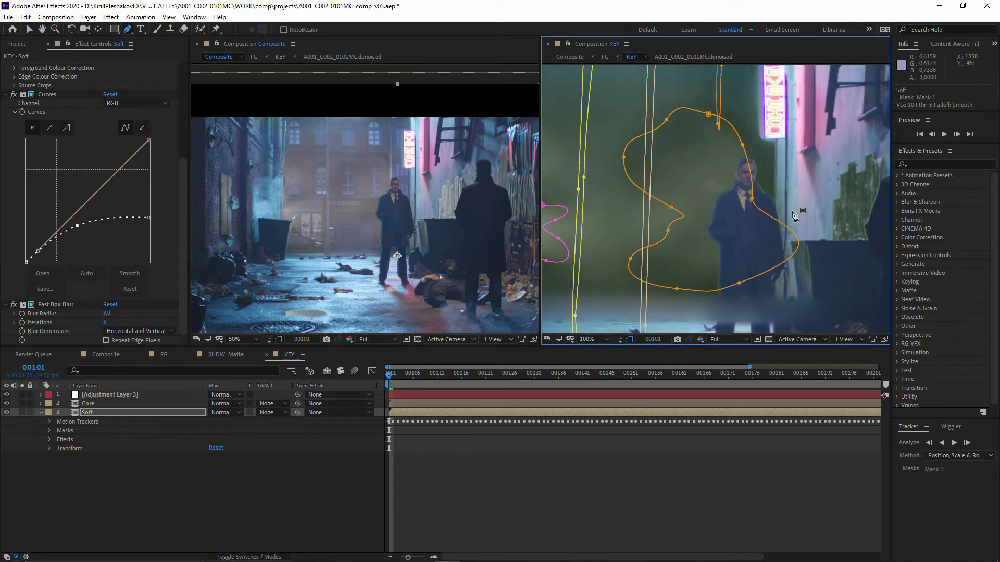
left_click(803, 210)
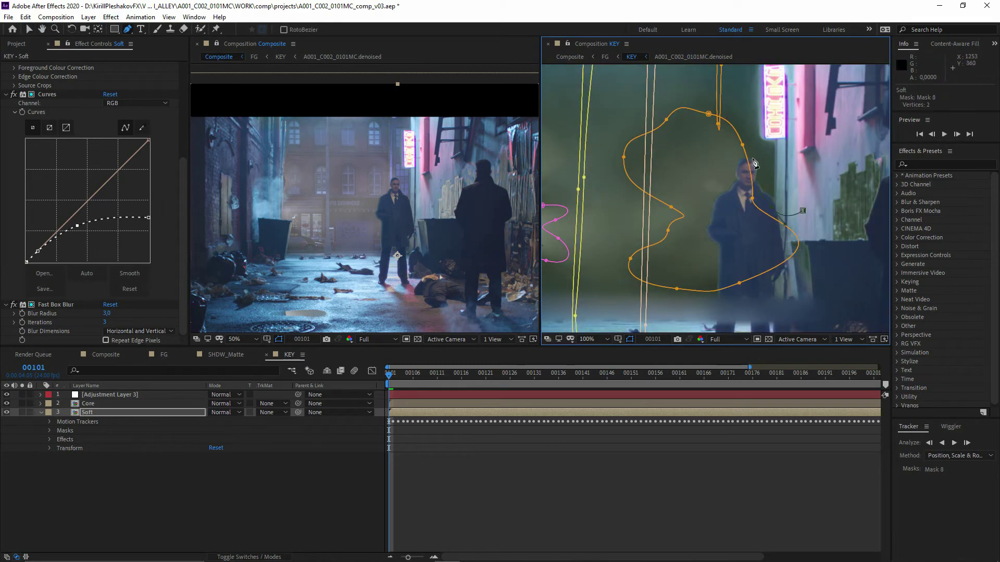
scroll(709, 81, "up", 3)
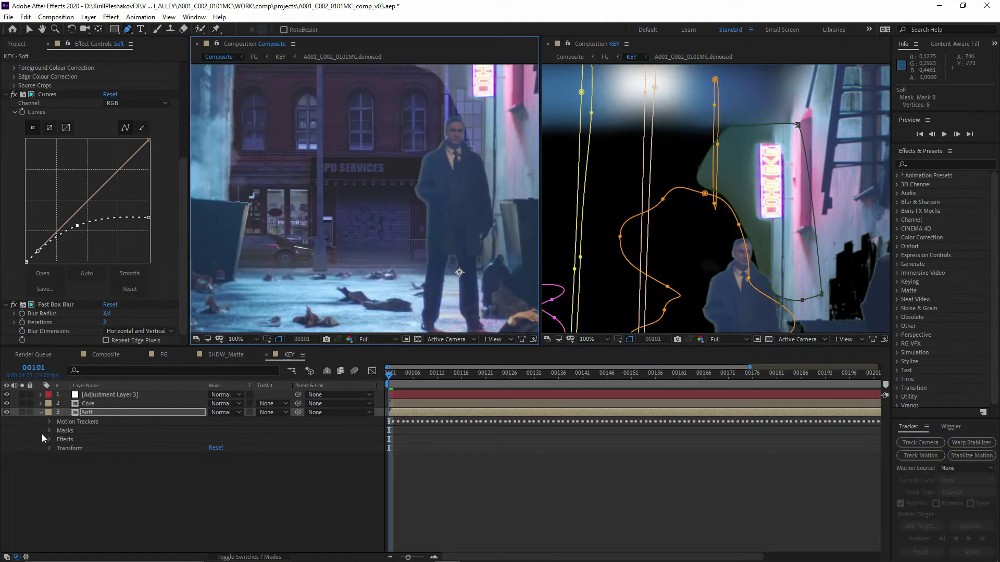
Set the mode of Mask 8 on the Soft layer to None
left_click(50, 431)
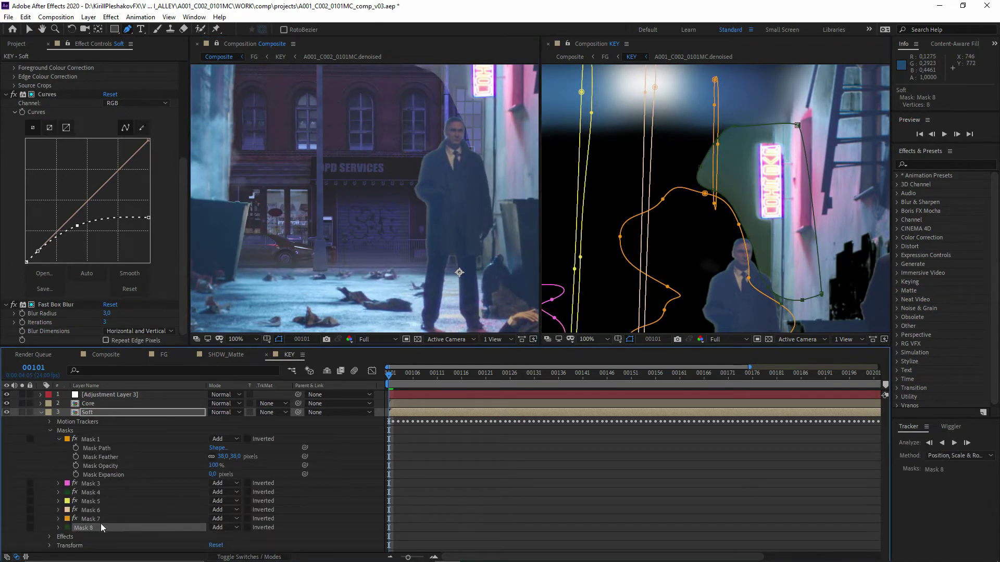
left_click(219, 528)
left_click(219, 446)
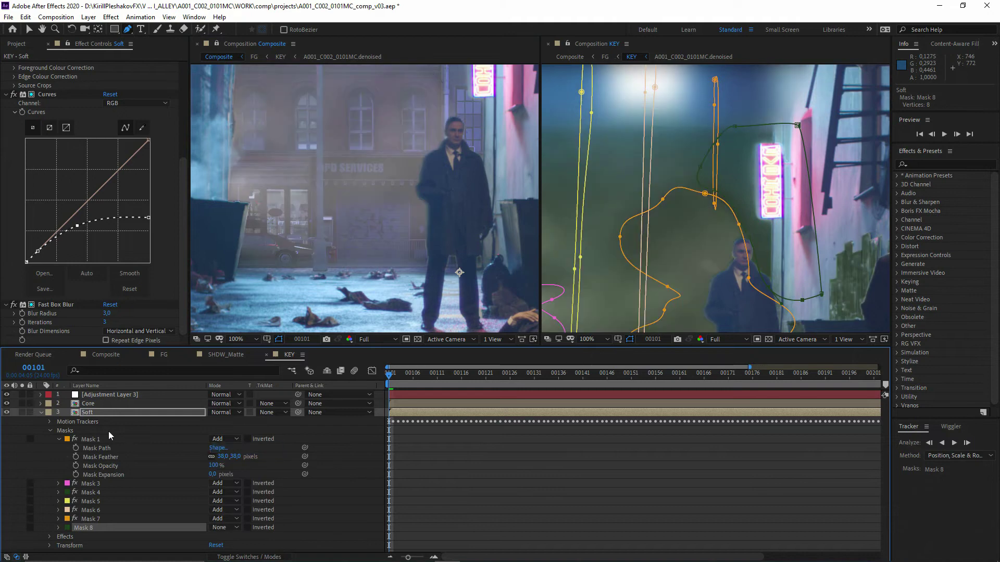
Solo the Core layer briefly to compare the composite with and without the Soft key around the dumpster
left_click_drag(224, 197, 304, 219)
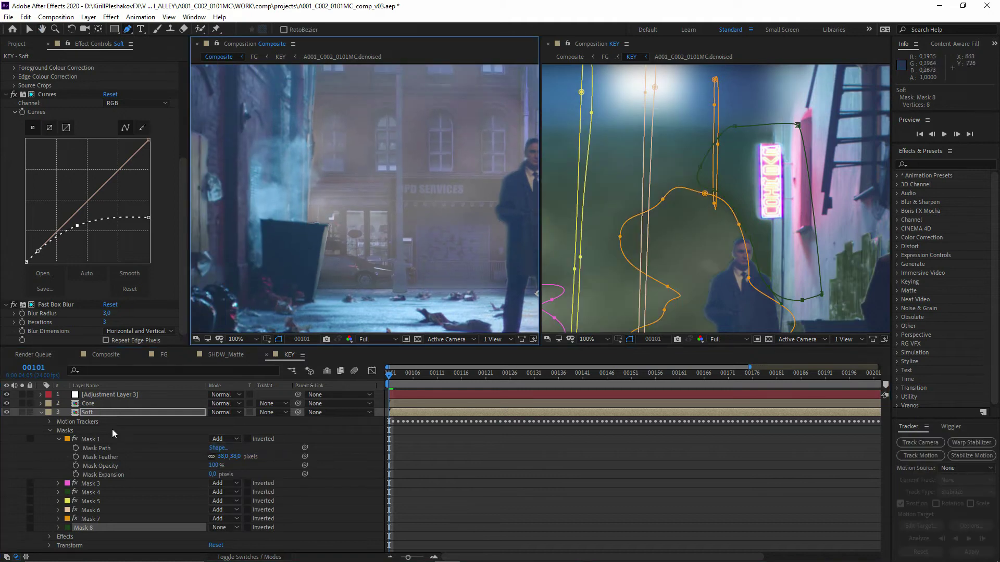
left_click(21, 404)
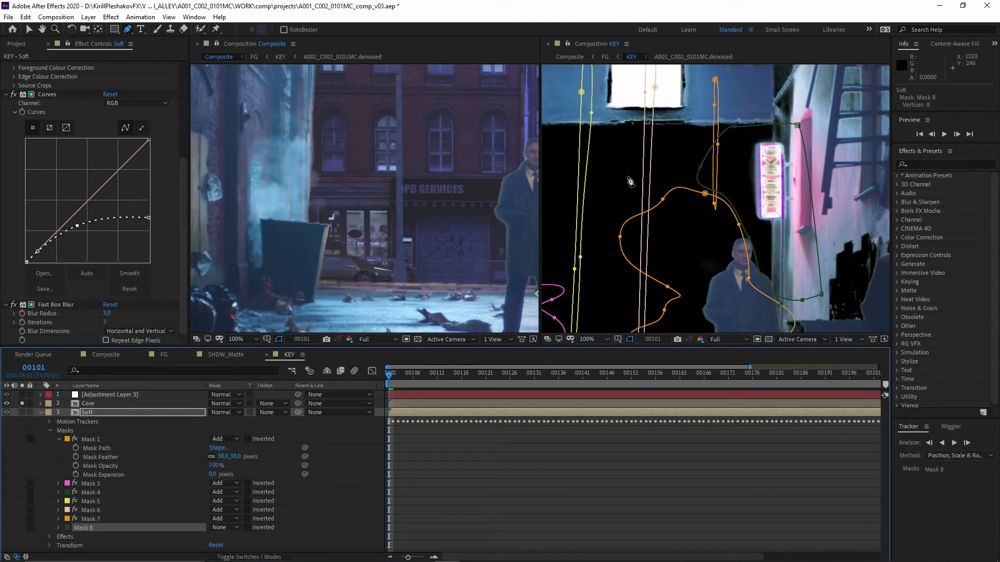
left_click(21, 404)
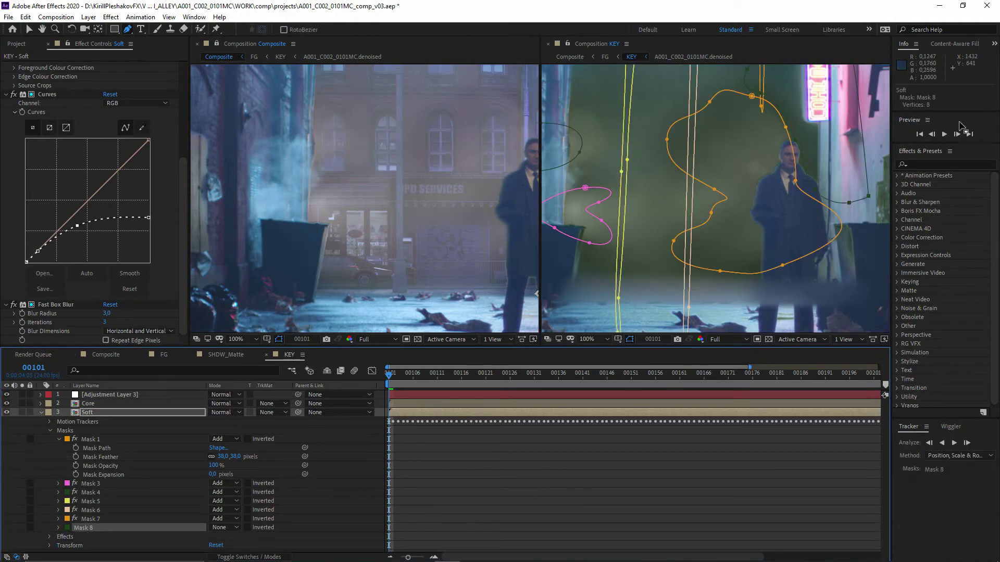
Add a second Curves effect to the Soft layer between Curves and Fast Box Blur, and set its channel to Alpha
left_click(948, 166)
type("curve")
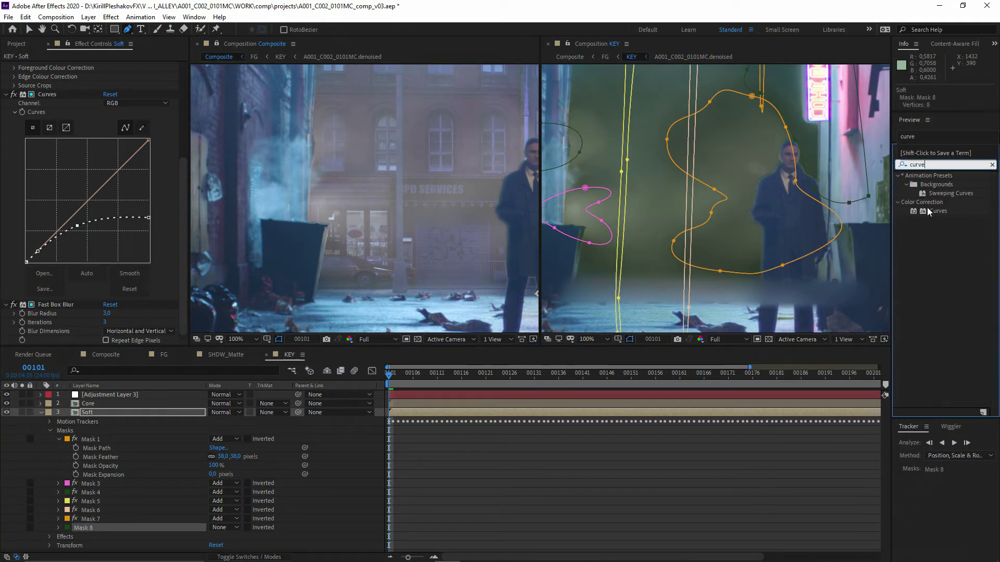
left_click_drag(938, 211, 69, 289)
key("v")
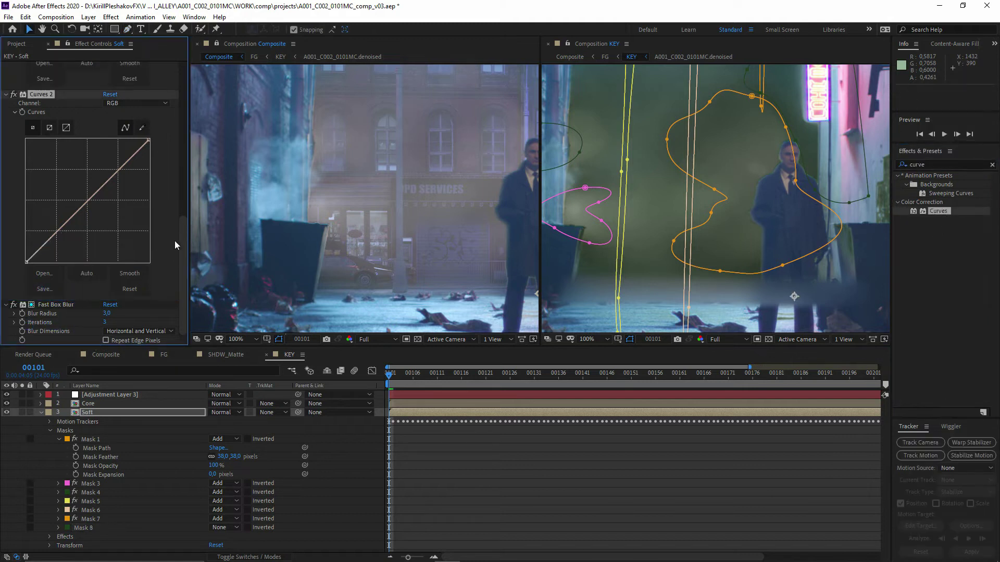
scroll(174, 242, "up", 1)
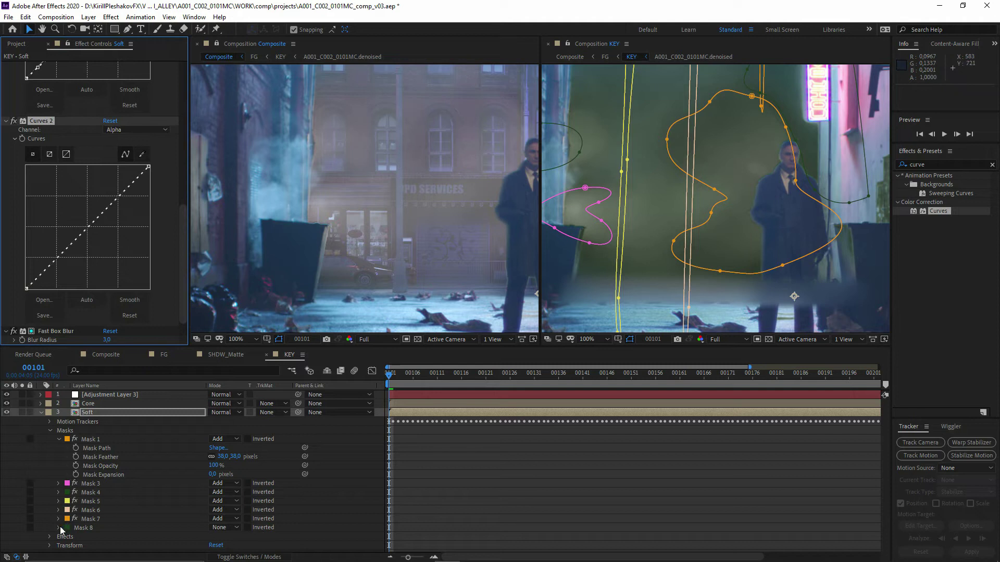
Restrict the Soft layer's Curves 2 effect to Mask 8 through a mask reference in its compositing options
left_click(50, 536)
scroll(49, 537, "down", 2)
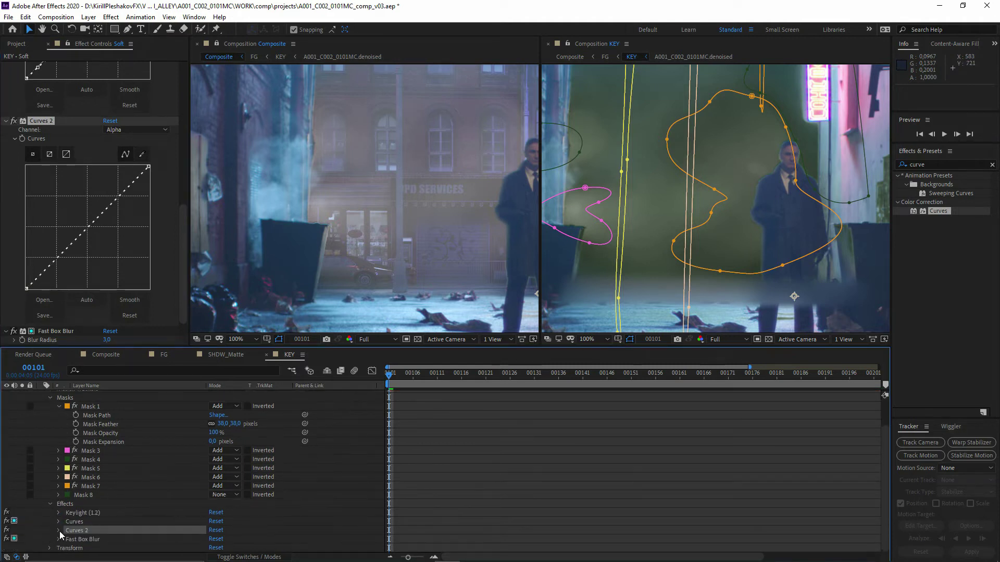
left_click(59, 532)
scroll(133, 541, "down", 1)
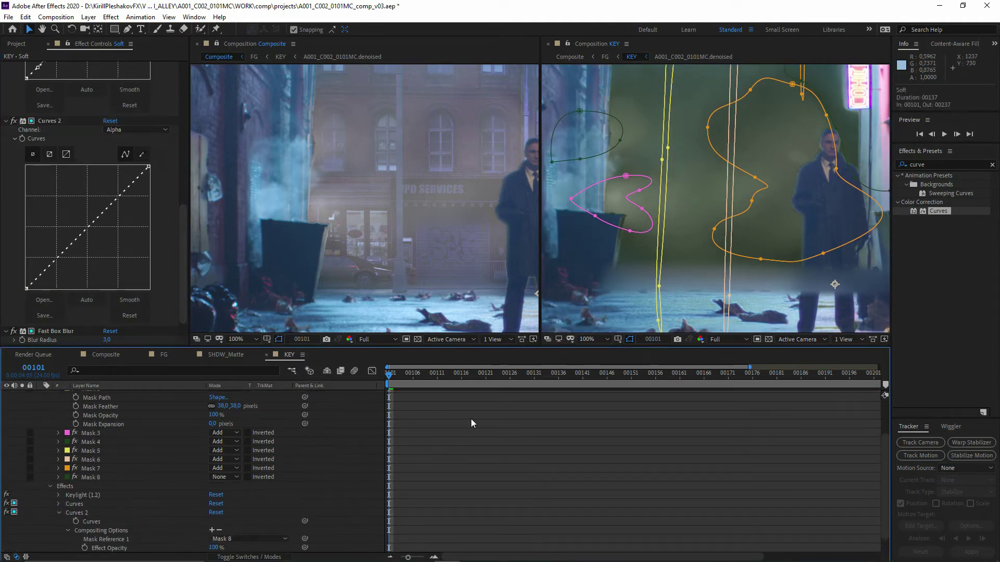
Draw a small closed mask with the Pen tool on the Soft layer around the dumpster's edge beside the pink mask
left_click_drag(710, 275, 641, 290)
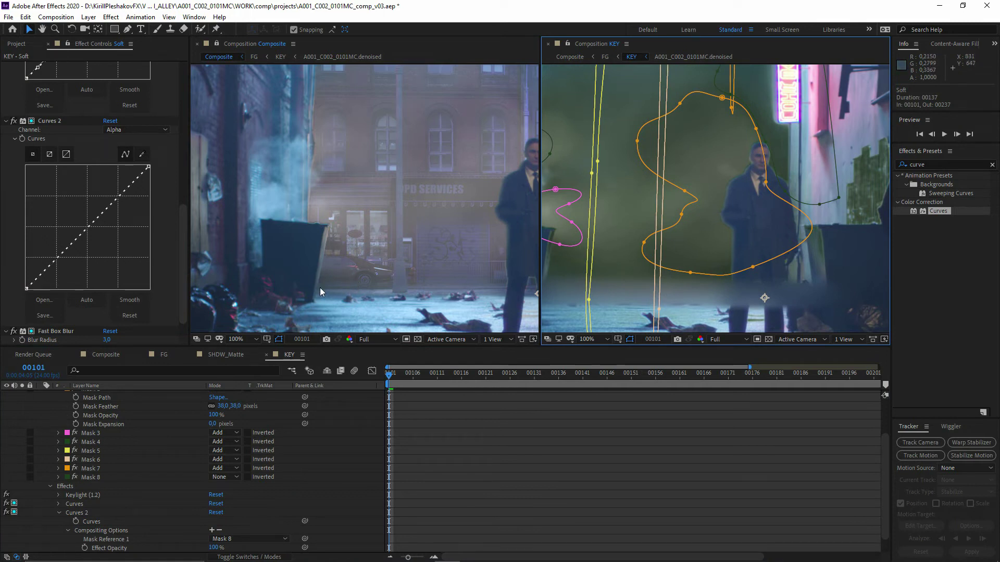
left_click_drag(633, 223, 704, 184)
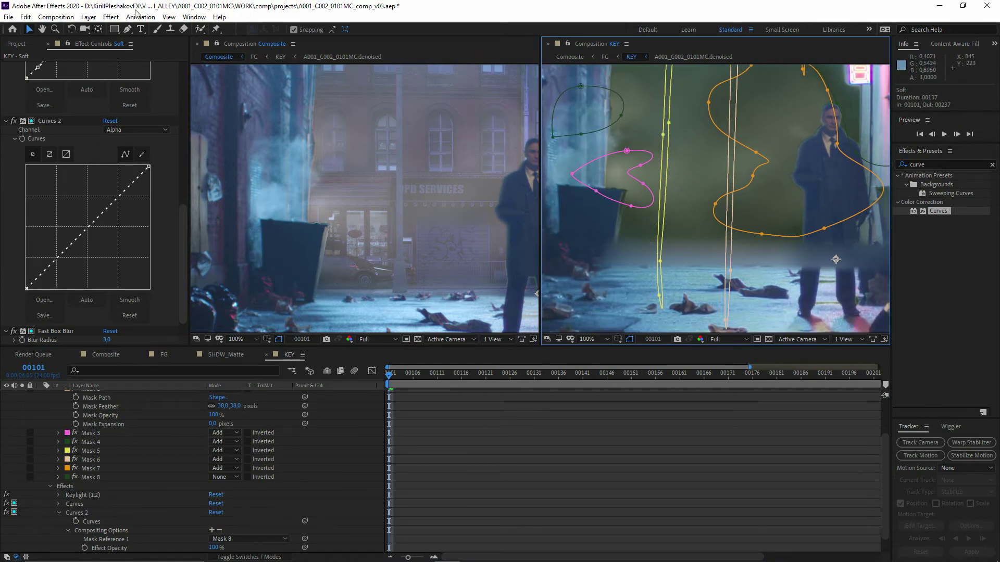
left_click(127, 29)
left_click(609, 216)
left_click(637, 203)
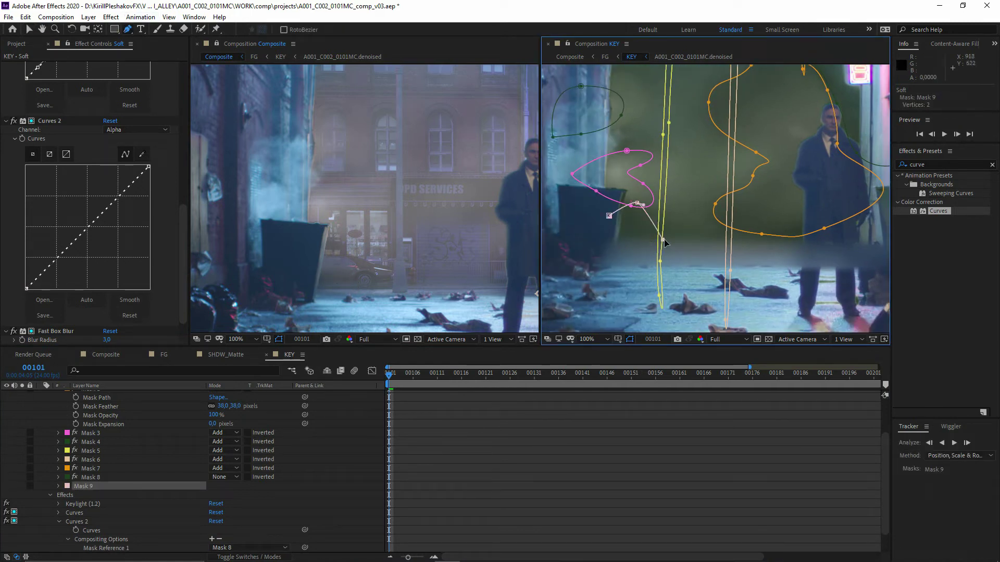
left_click_drag(663, 240, 669, 242)
left_click_drag(640, 265, 630, 241)
left_click(575, 241)
left_click(609, 216)
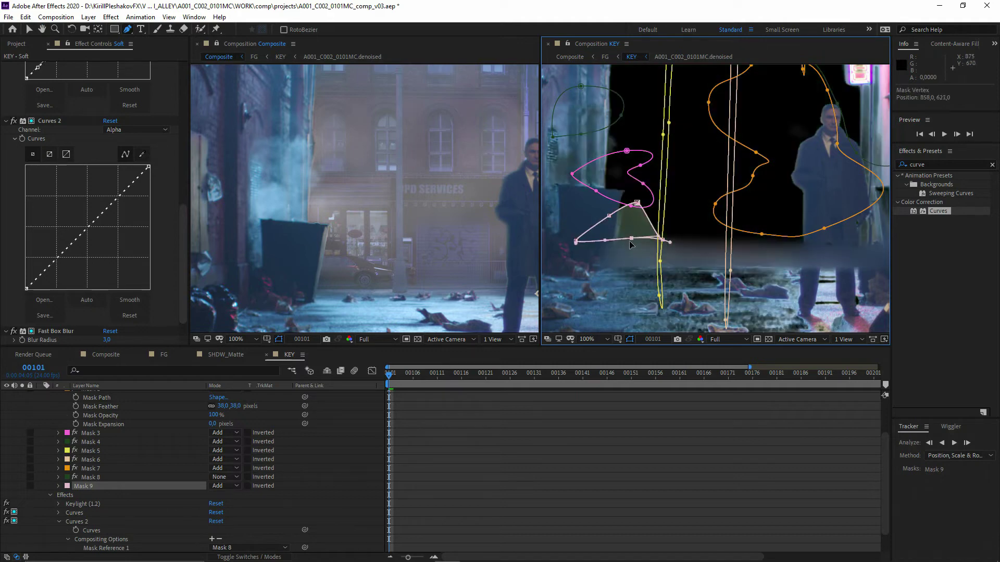
Add a second mask reference, Mask 9, to the Soft layer's Curves 2 effect and set Mask 8's mode to Add
scroll(153, 483, "down", 1)
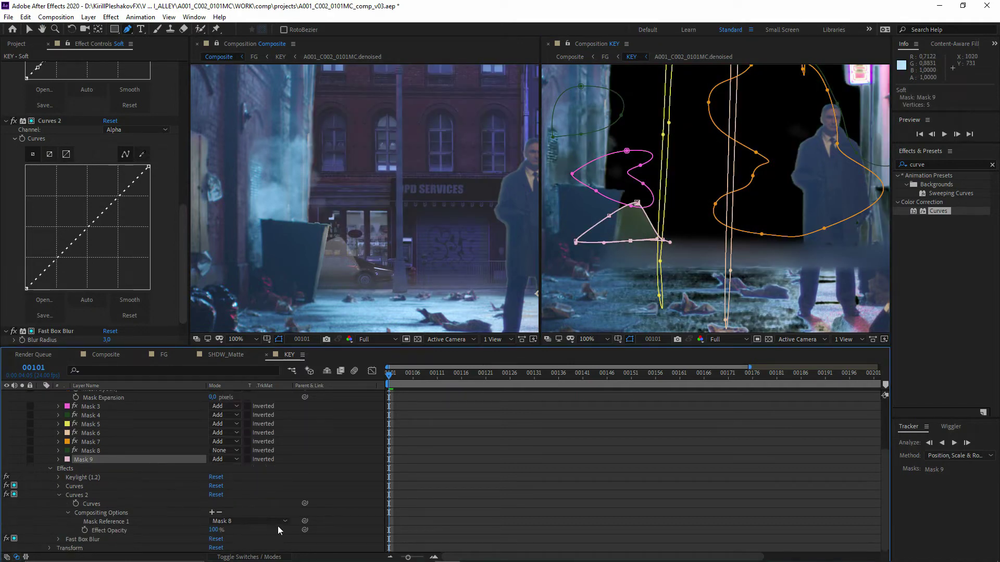
left_click(212, 513)
left_click(223, 451)
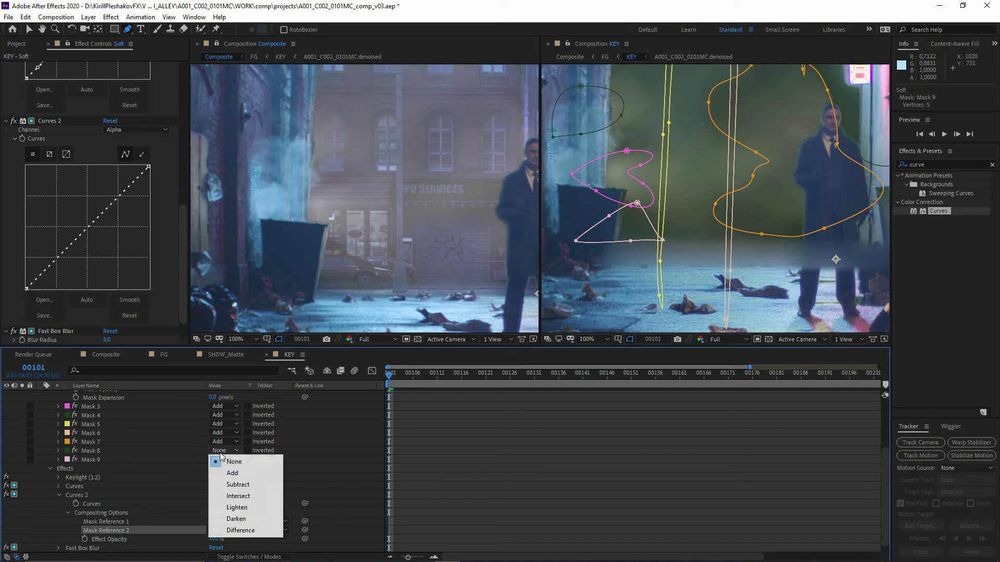
left_click(232, 473)
key("F2")
Strengthen the masked alpha in Curves 2 by moving the curve's white point inward along the maximum output level
mouse_move(697, 216)
left_mouse_down()
mouse_move(689, 243)
mouse_move(641, 253)
left_mouse_up()
left_click_drag(573, 271, 611, 262)
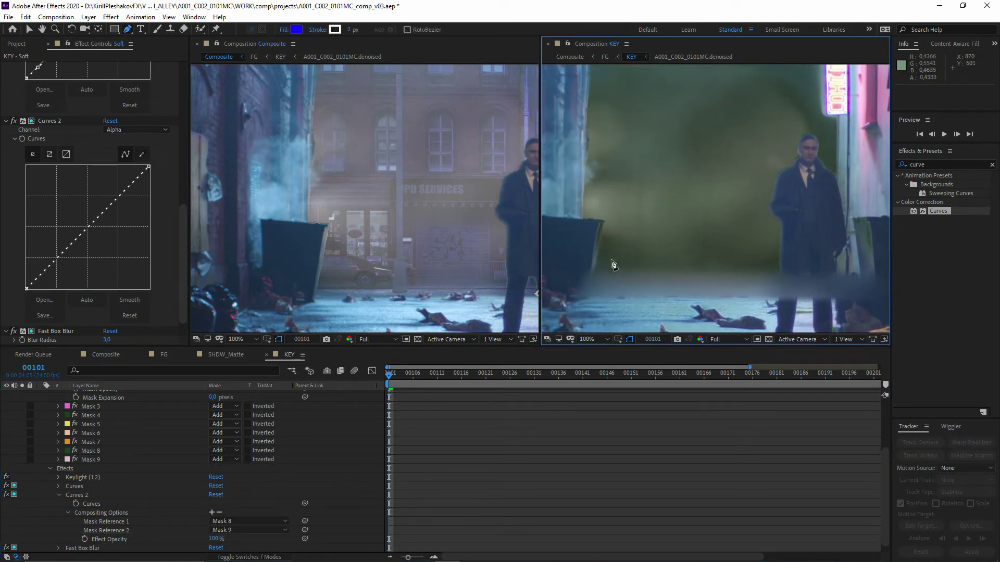
left_click(382, 217)
left_click_drag(382, 217, 306, 246)
left_click_drag(782, 217, 771, 235)
scroll(154, 501, "down", 1)
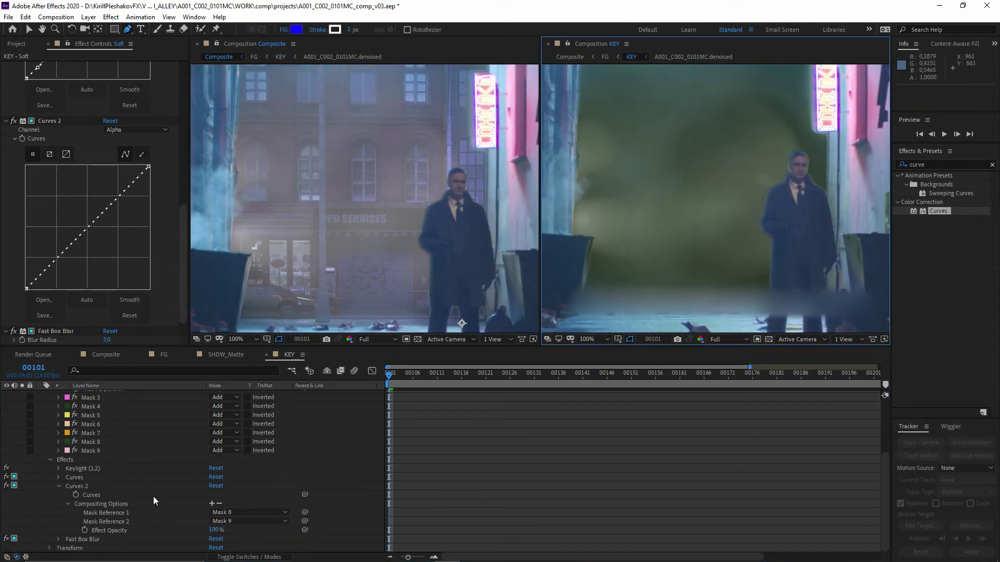
left_click_drag(147, 167, 120, 166)
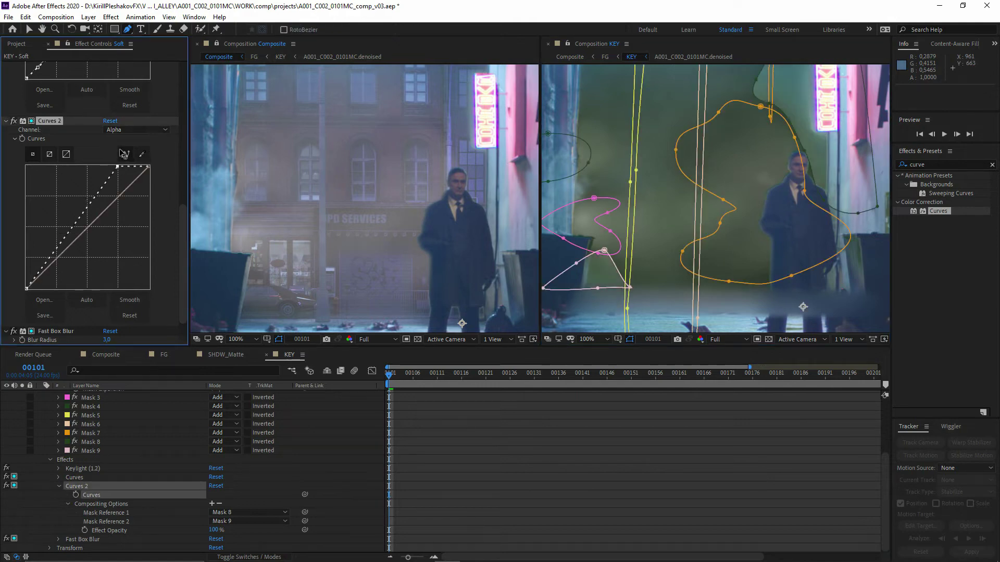
Try to adjust the Soft layer's Mask 8 path around the standing man's head, and undo the path edits
left_click_drag(633, 287, 617, 275)
key("v")
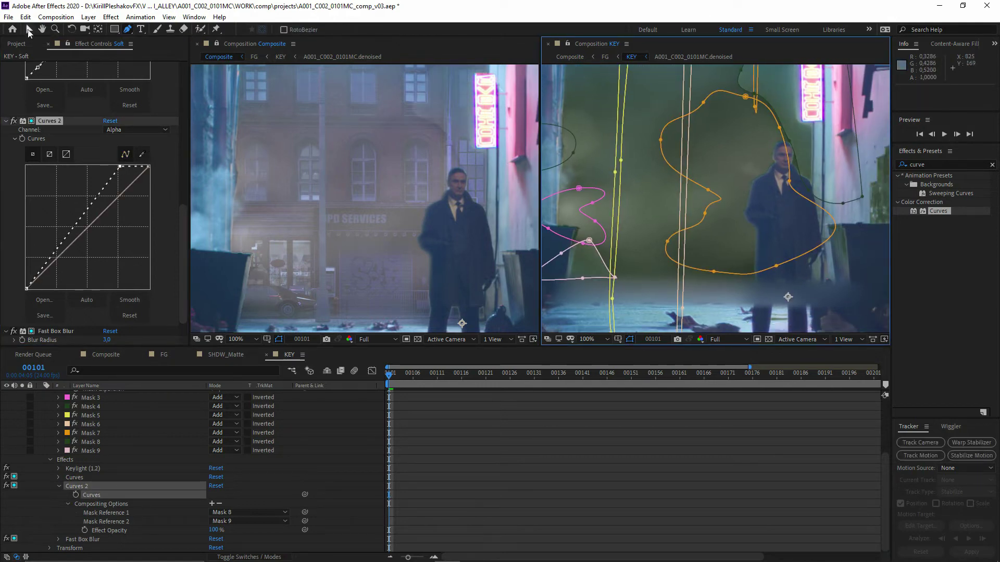
left_click(614, 279)
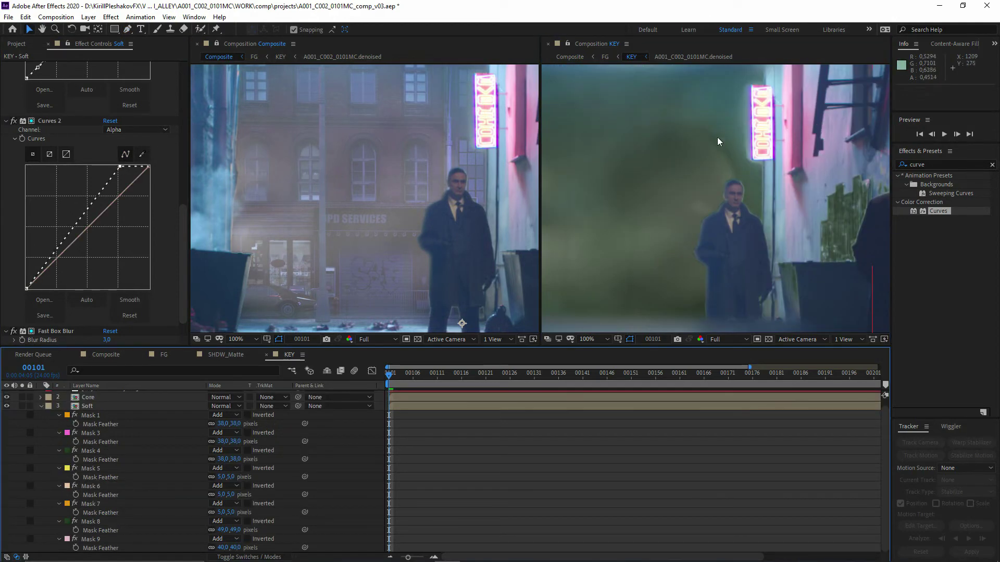
left_click(96, 521)
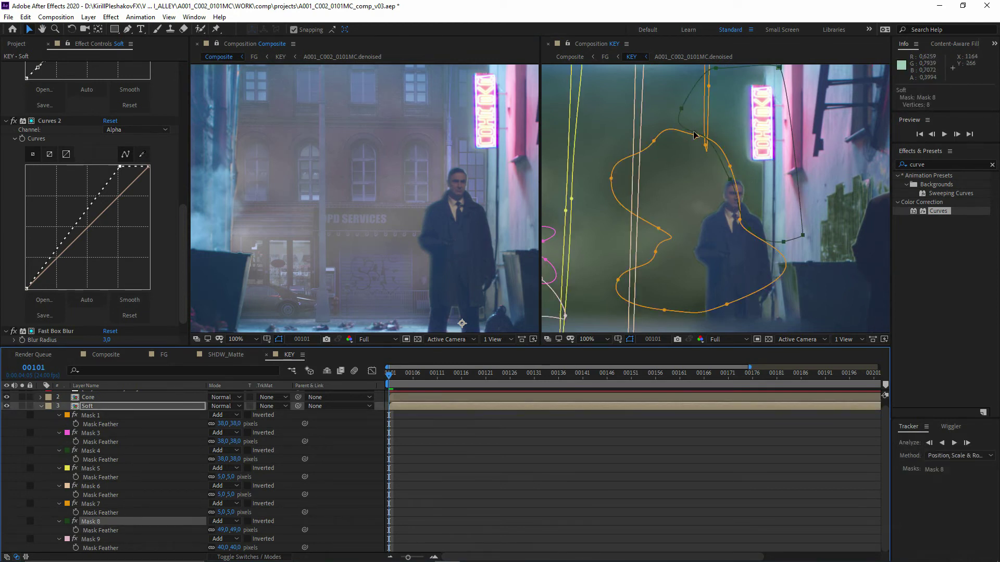
left_click_drag(693, 132, 695, 128)
key("ctrl+z")
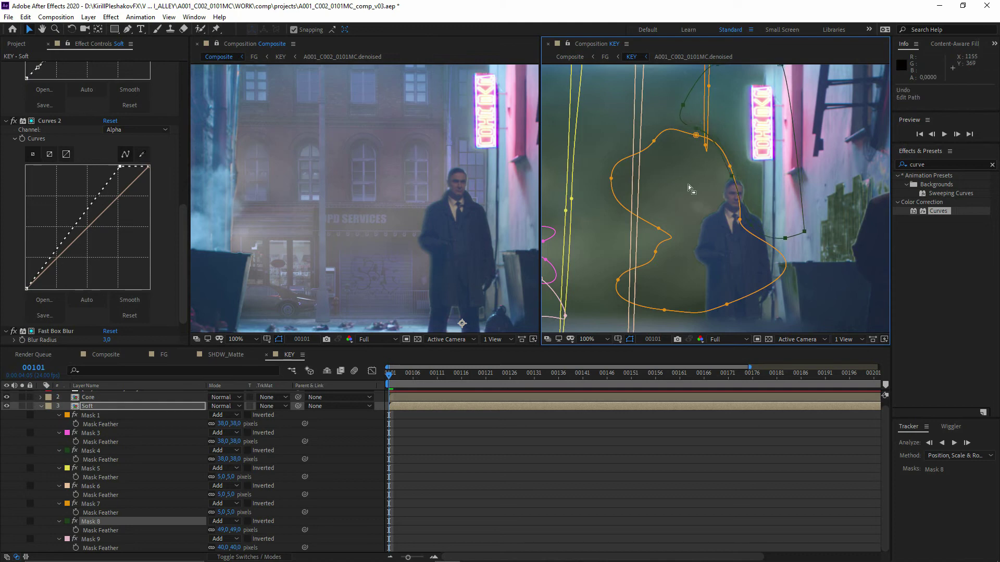
left_click(690, 189)
left_click(733, 176)
key("ctrl+z")
scroll(707, 152, "up", 1)
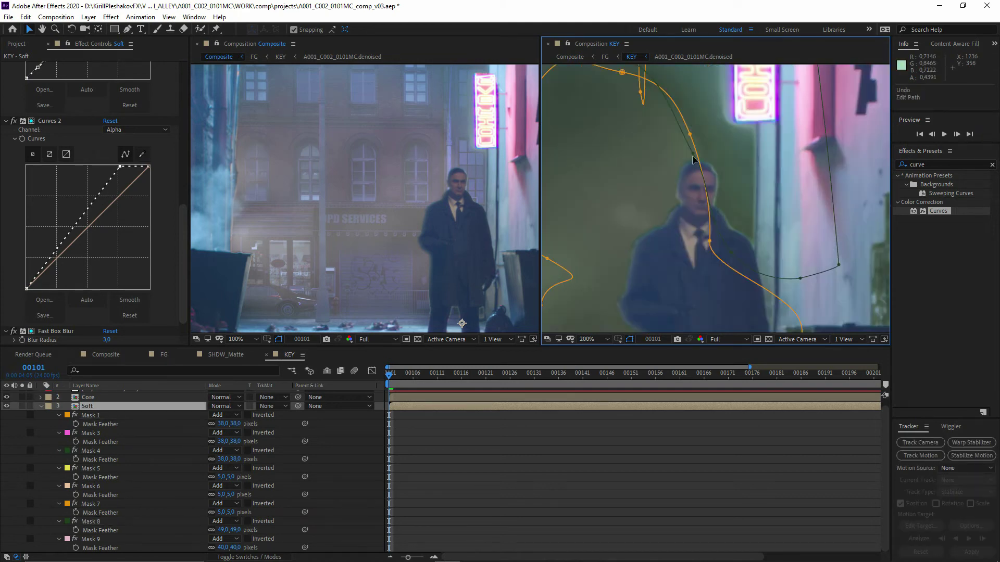
Reselect Mask 8 on the Soft layer to check its outline around the man's head and the neon sign
left_click_drag(696, 156, 800, 182)
left_click(594, 460)
left_click(339, 515)
scroll(698, 231, "down", 1)
left_click(100, 524)
left_click_drag(718, 235, 714, 279)
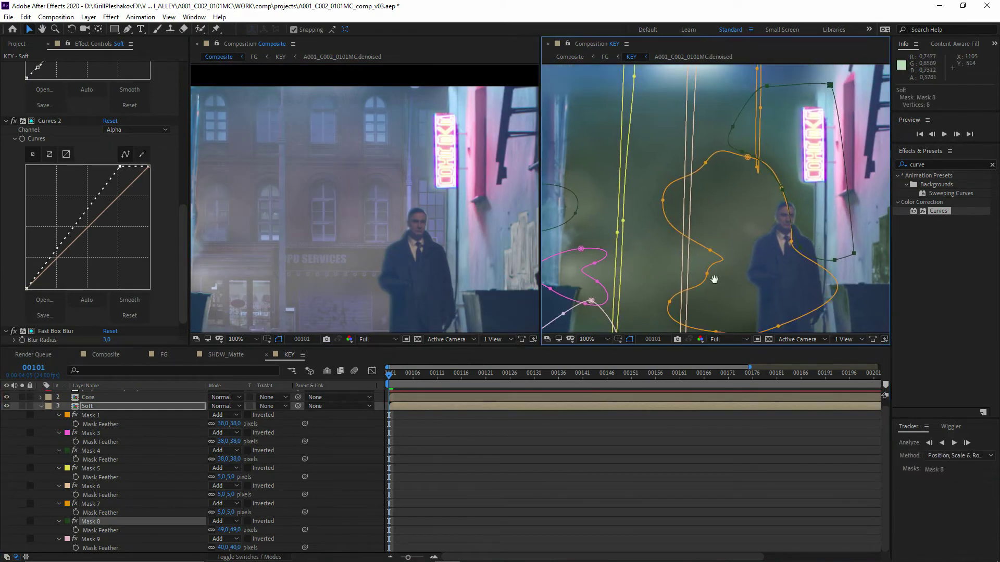
Disable the Soft layer's Curves 2 effect briefly to compare the man and dumpster edges in the composite, and restore it
left_click(442, 418)
scroll(392, 245, "down", 1)
left_click_drag(392, 245, 384, 214)
key("v")
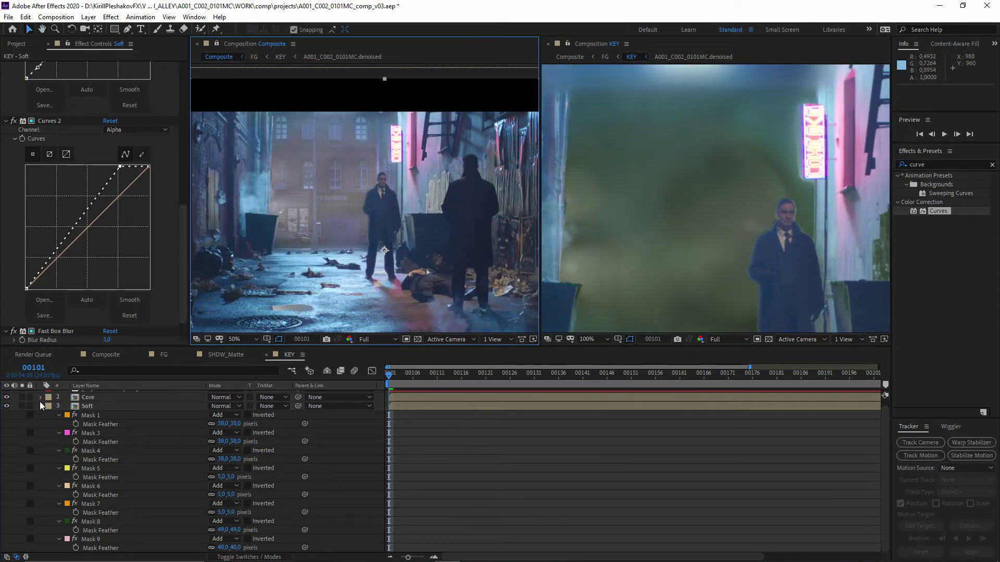
left_click(13, 121)
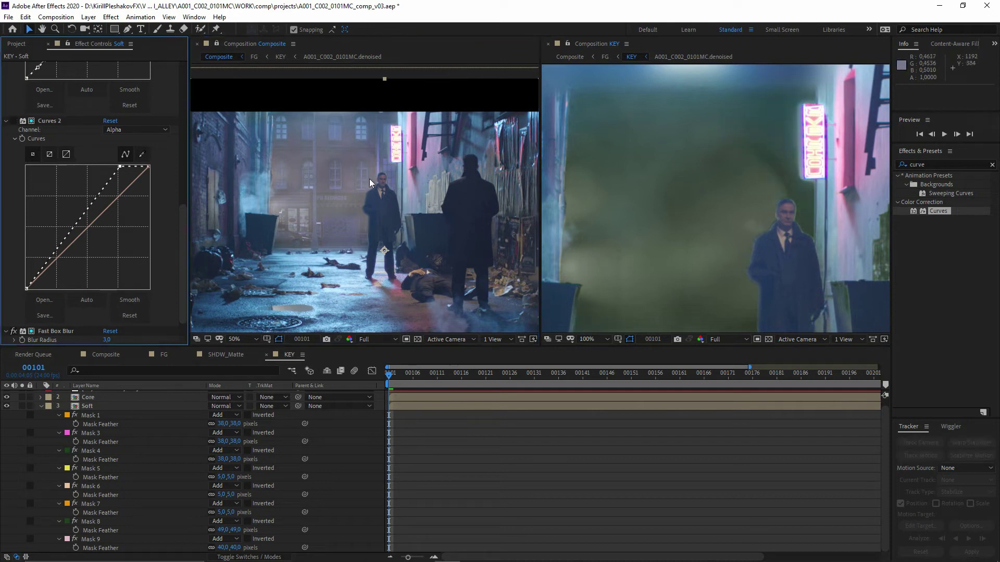
scroll(348, 242, "up", 1)
left_click_drag(320, 241, 370, 274)
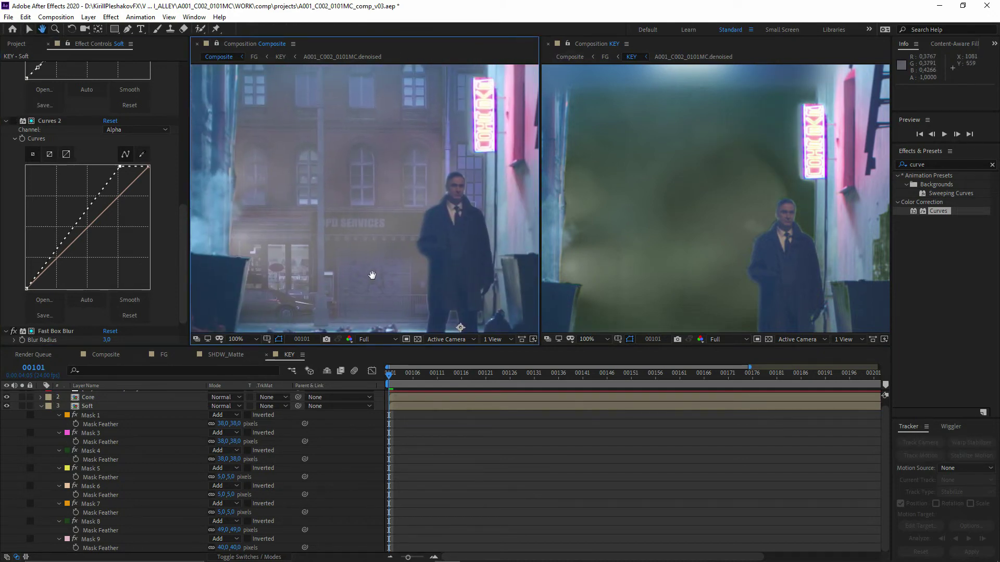
key("ctrl+z")
scroll(388, 242, "down", 2)
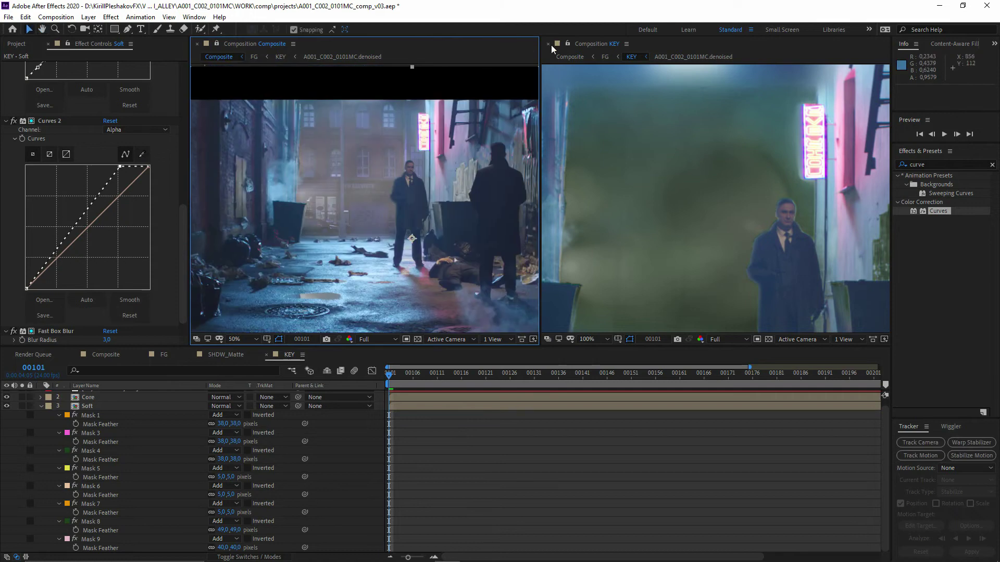
Close the KEY viewer so the Composite viewer fills the space, and open the Composite timeline
key("grave")
scroll(482, 253, "up", 4)
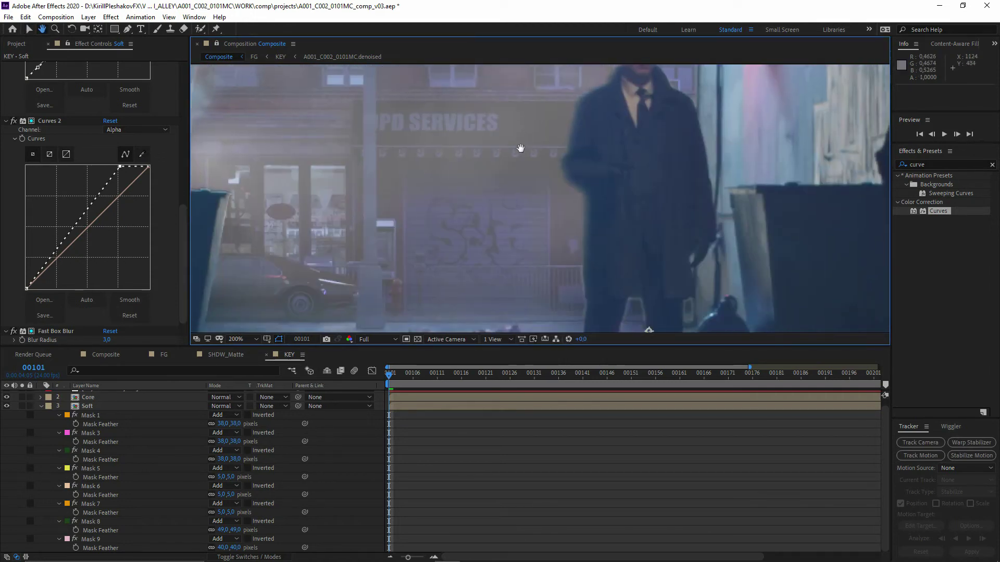
left_click_drag(496, 266, 472, 253)
scroll(465, 300, "down", 1)
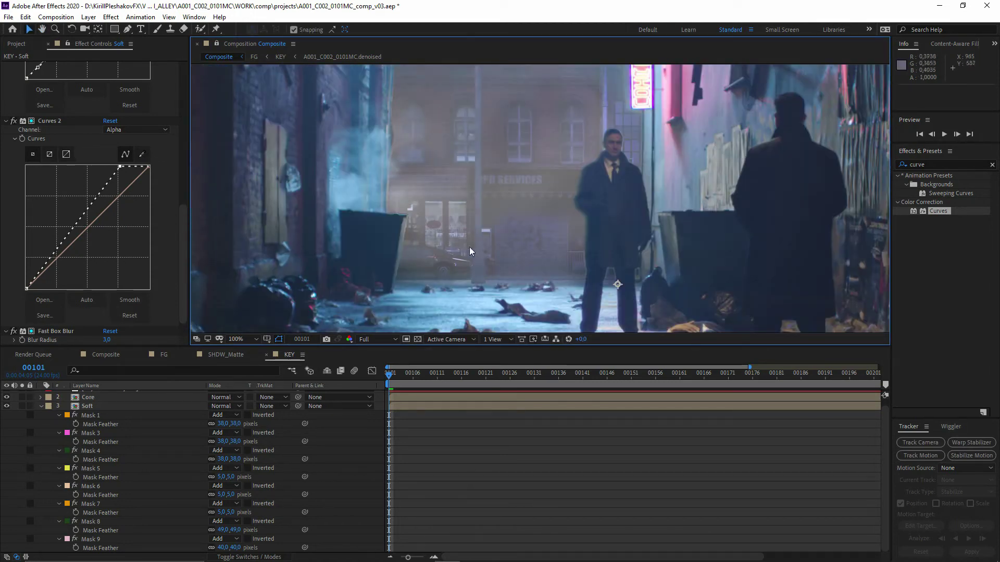
left_click_drag(513, 125, 479, 187)
key("v")
left_click(106, 355)
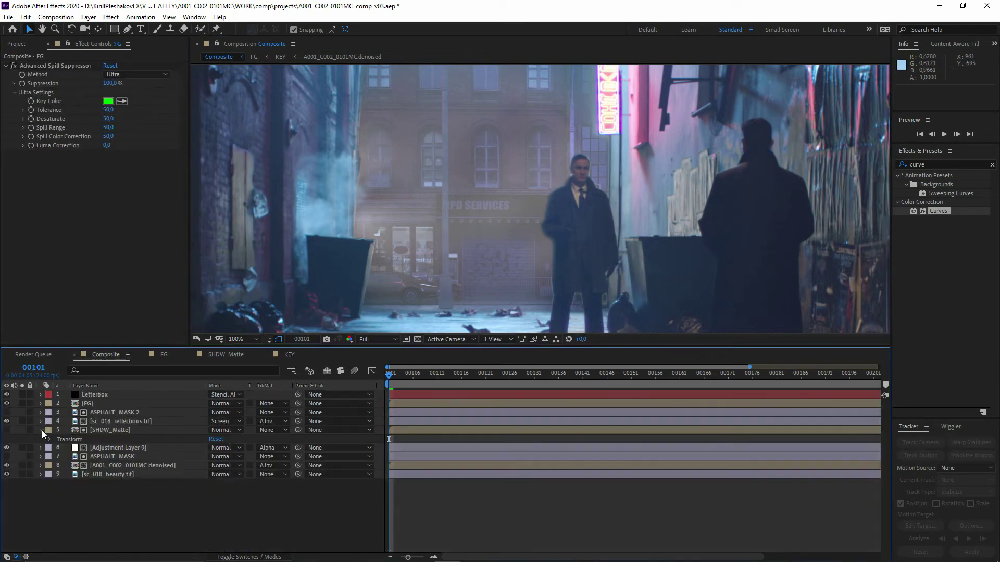
Brighten the green channel of sc_018_beauty.tif in its Curves effect by moving the Green curve's white point inward
scroll(580, 249, "up", 2)
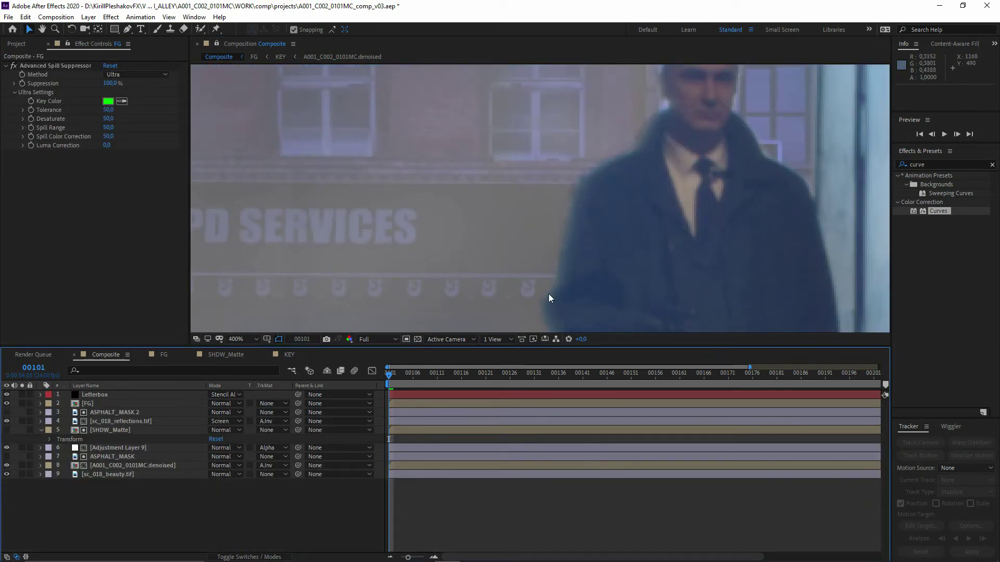
scroll(652, 204, "down", 3)
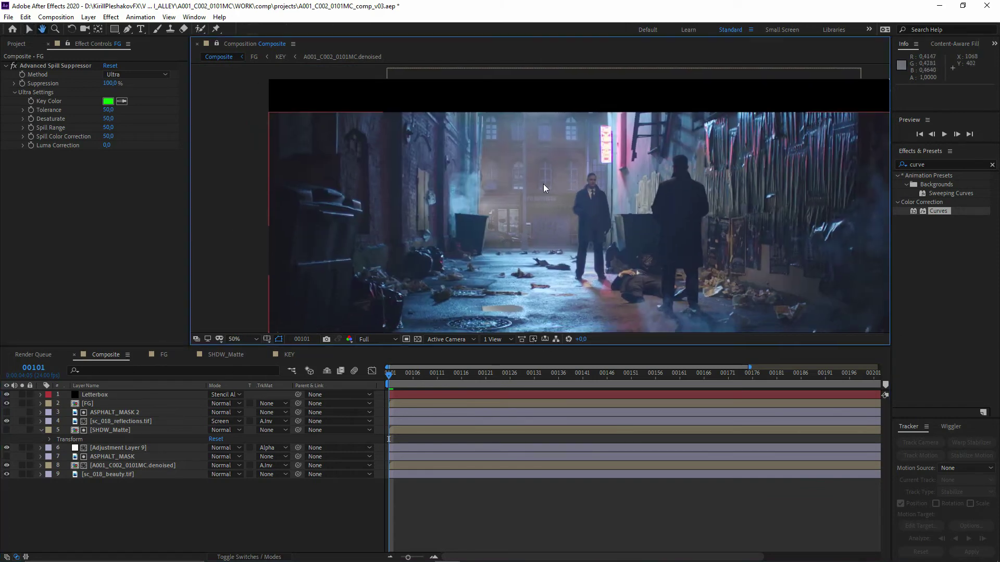
scroll(442, 248, "up", 2)
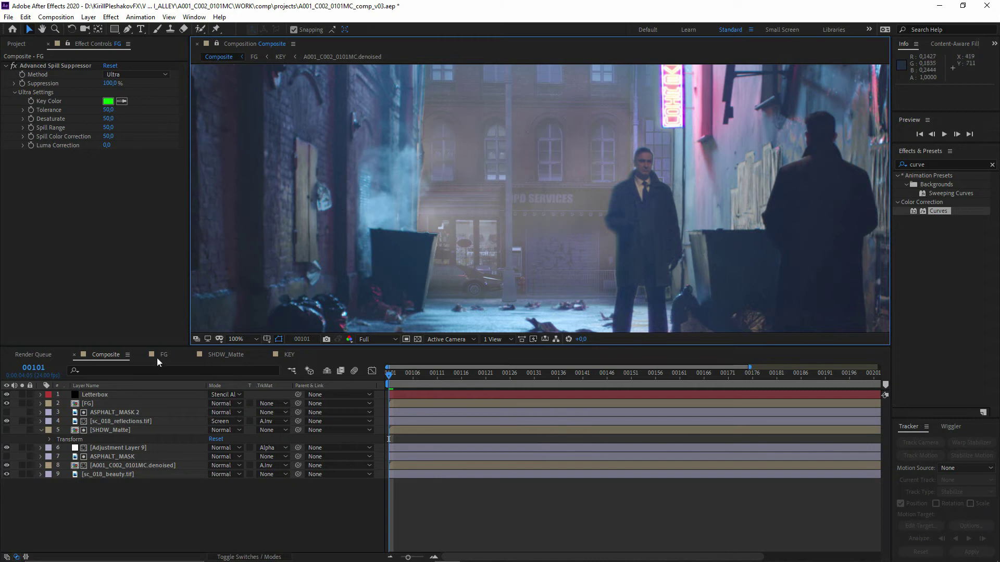
left_click(88, 509)
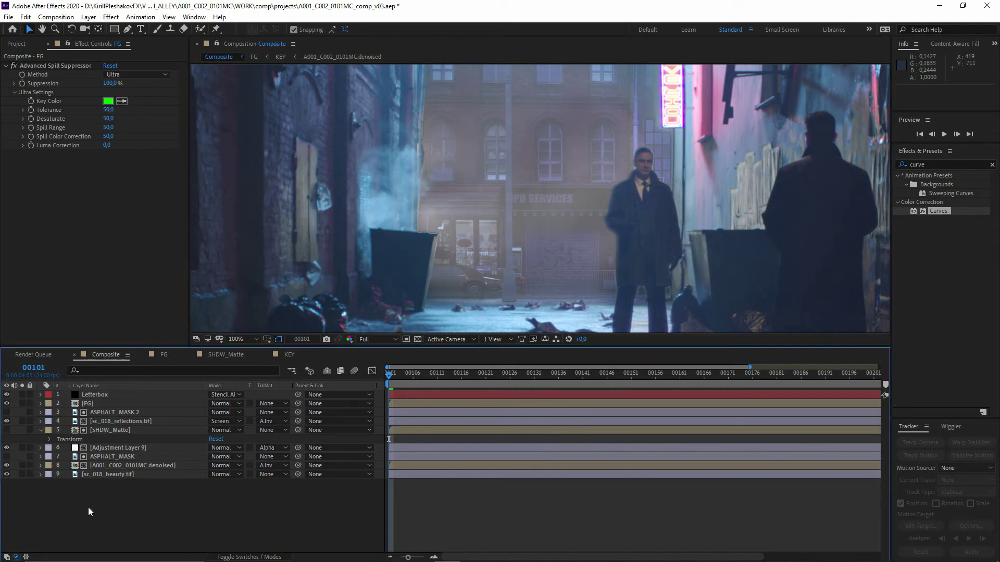
left_click(106, 474)
left_click(135, 74)
left_click(133, 107)
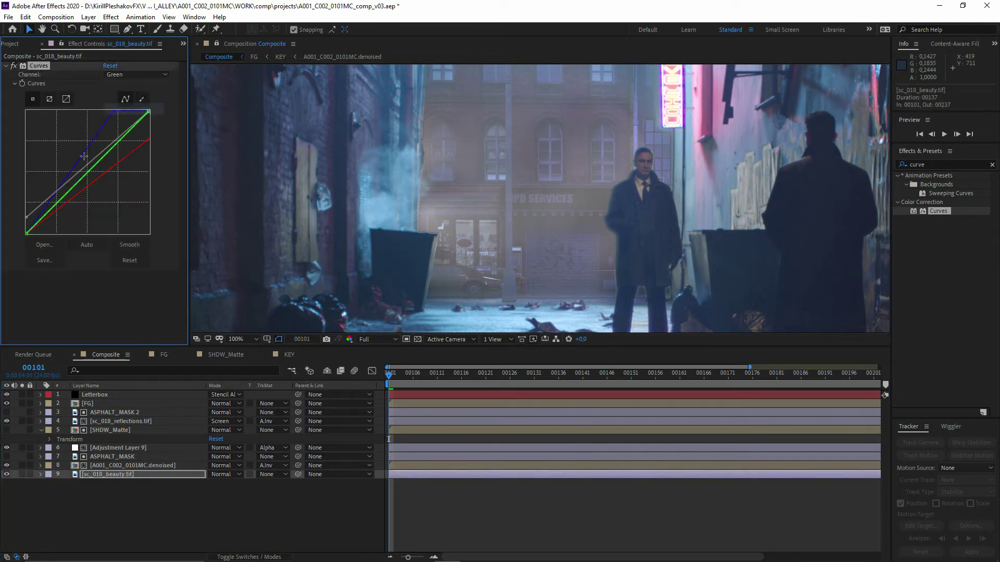
left_click(135, 74)
left_click(138, 109)
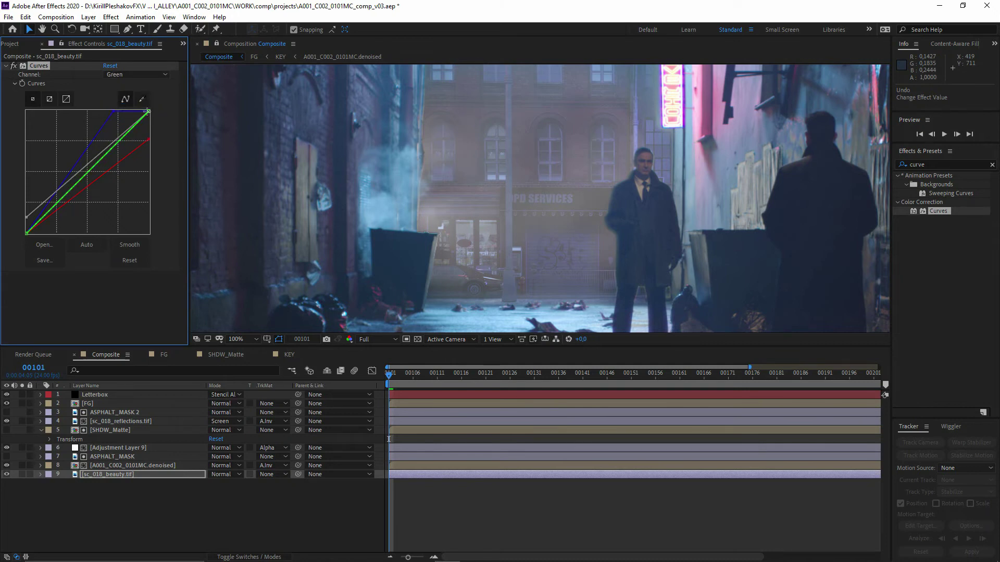
left_click_drag(148, 111, 136, 111)
scroll(616, 243, "down", 2)
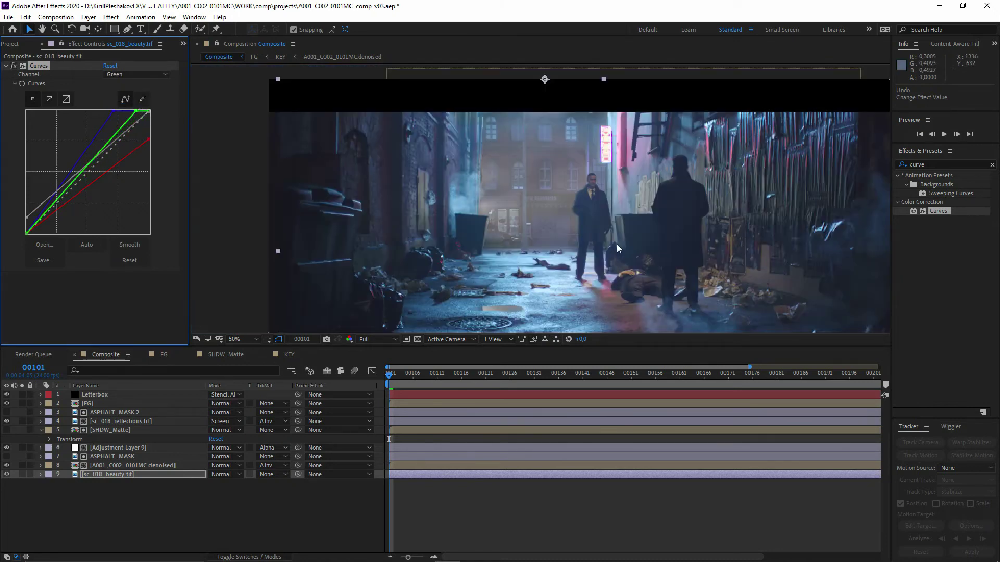
Examine how the graded background building blends with the alley and the two men, both close up and in the full frame
scroll(598, 209, "up", 4)
scroll(467, 218, "down", 4)
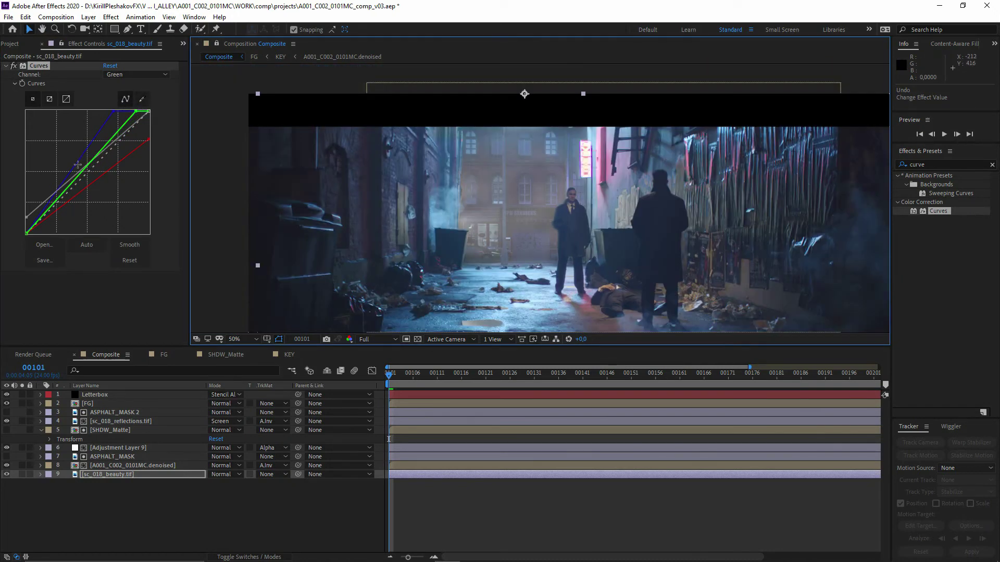
scroll(488, 263, "up", 2)
left_click_drag(488, 264, 436, 345)
scroll(445, 287, "down", 1)
scroll(509, 261, "down", 2)
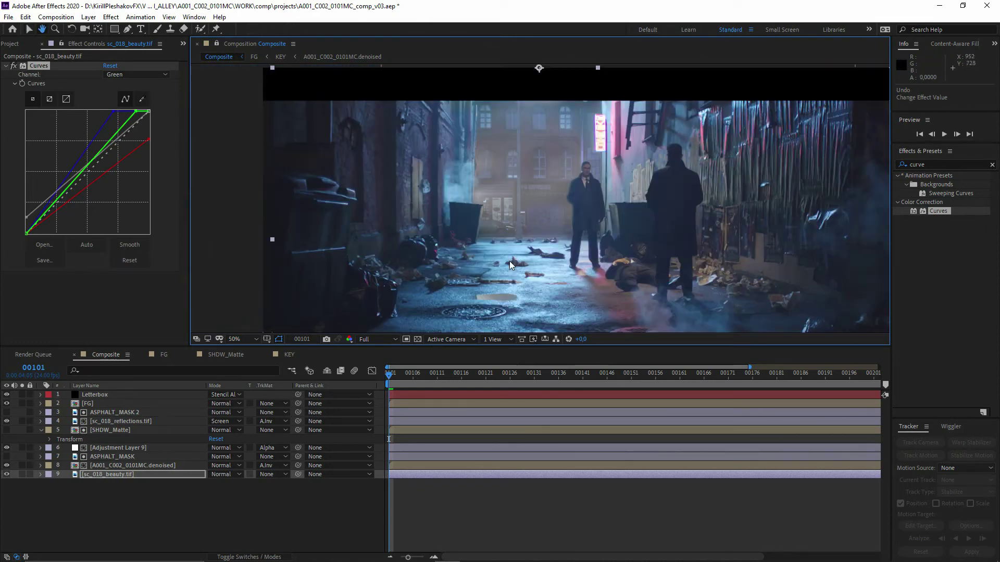
scroll(510, 270, "up", 2)
left_click(118, 475)
left_click_drag(488, 277, 488, 308)
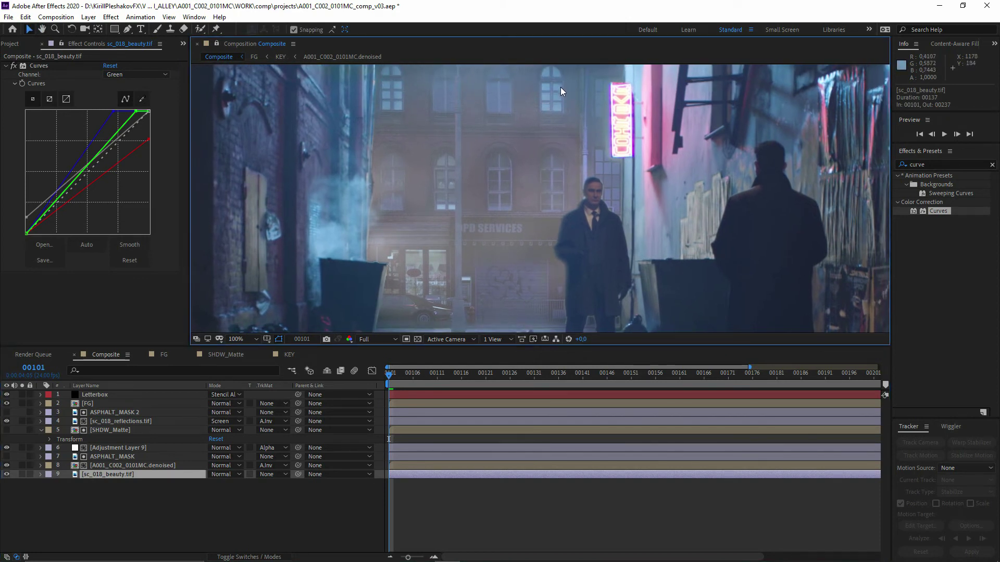
Duplicate the sc_018_beauty.tif layer in the Composite timeline
left_click(143, 512)
left_click(113, 475)
left_click(63, 517)
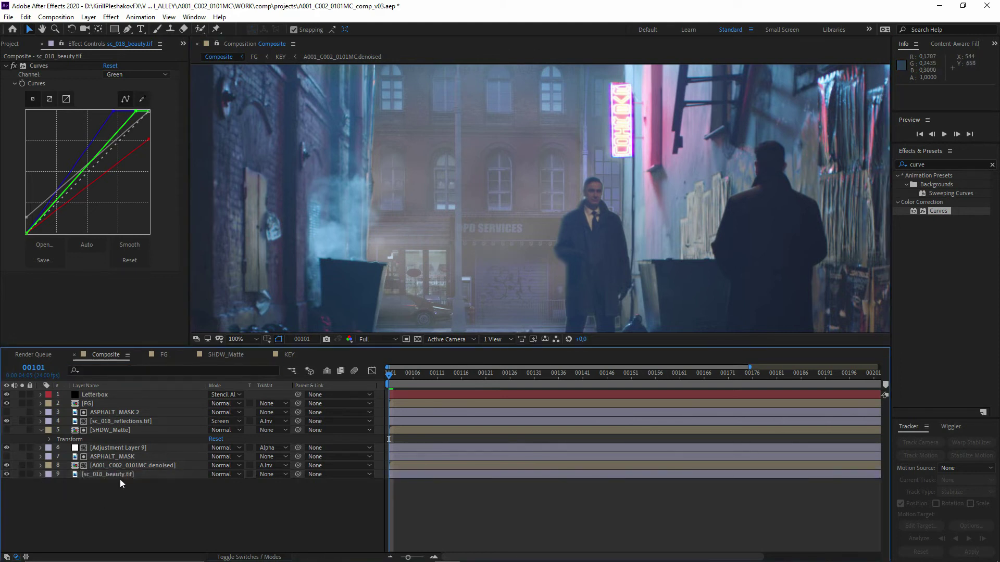
left_click(120, 479)
key("ctrl+d")
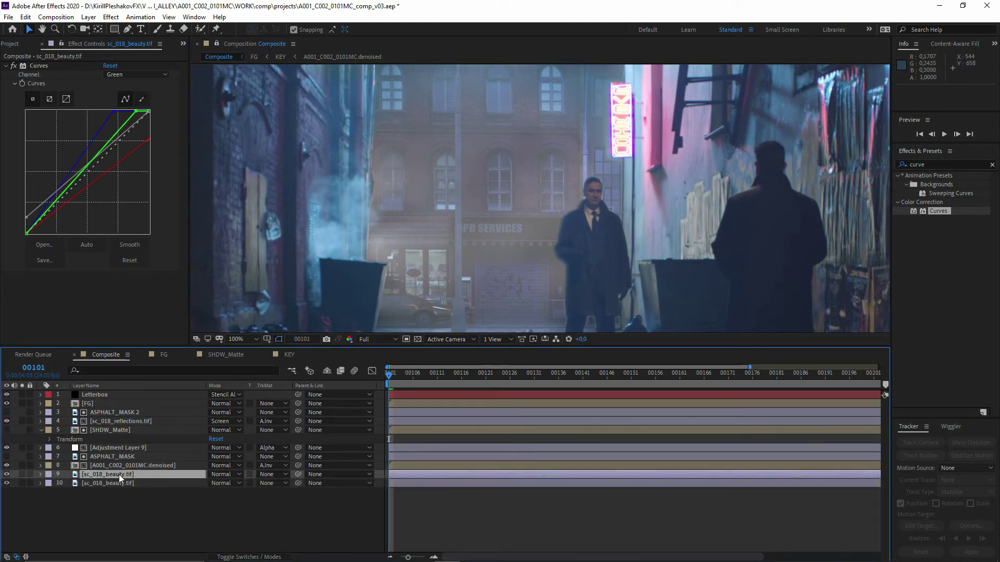
Solo sc_018_materials.tif temporarily as a layer in the Composite to inspect the material pass, and delete it
left_click(15, 44)
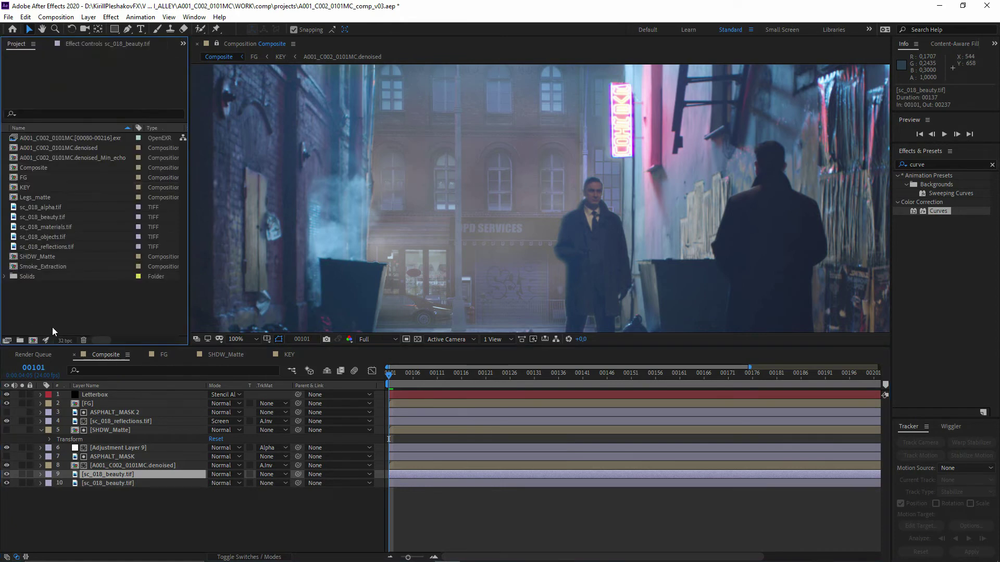
left_click_drag(51, 227, 111, 474)
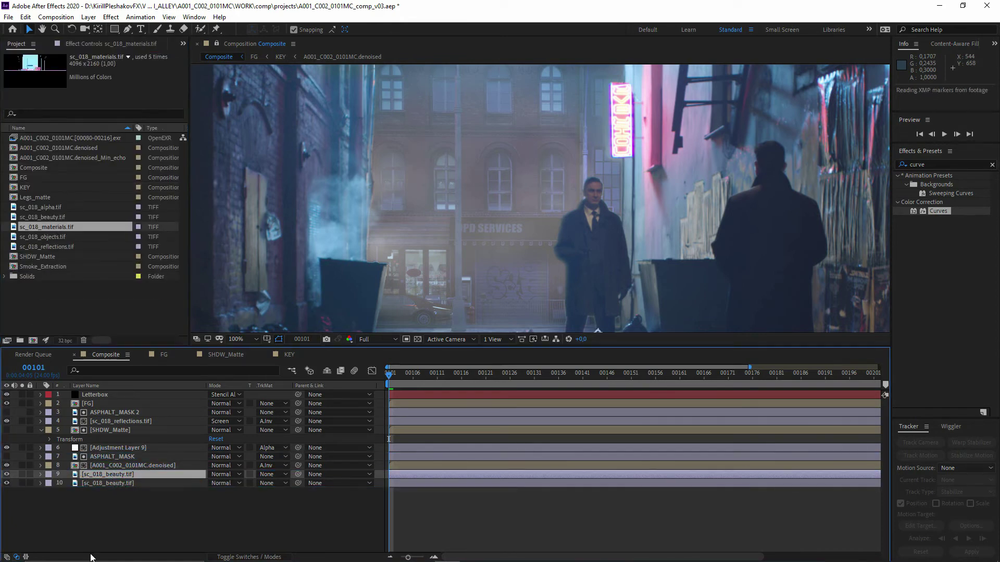
left_click(22, 474)
key("Delete")
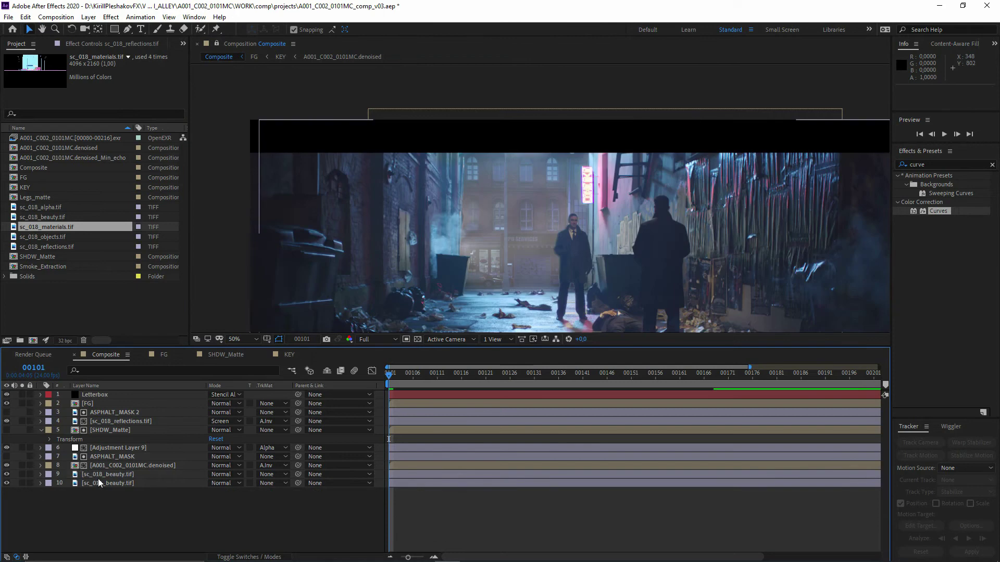
Inspect the sc_018_objects.tif pass in the footage viewer and return to the Composite with the upper beauty layer selected
left_click(104, 476)
double_click(47, 237)
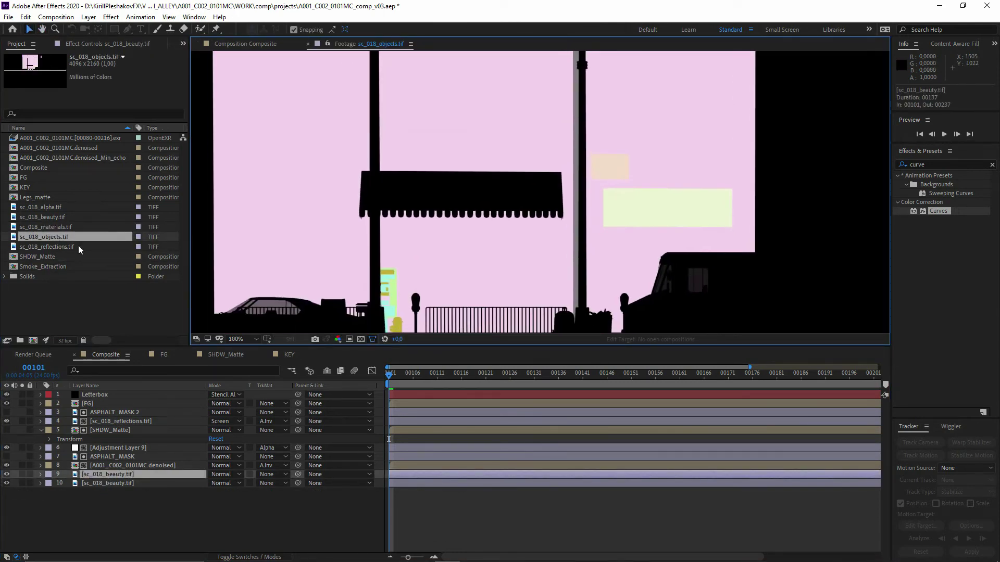
left_click(93, 505)
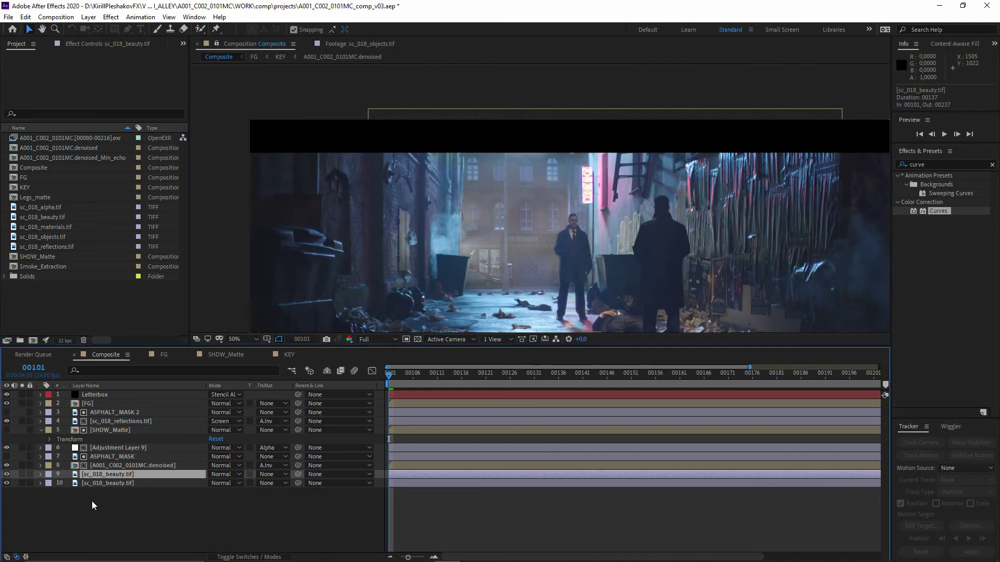
Solo the upper sc_018_beauty.tif layer and apply a second Curves effect to it
left_click(22, 474)
scroll(605, 260, "up", 2)
left_click_drag(480, 172, 478, 192)
left_click_drag(508, 230, 480, 214)
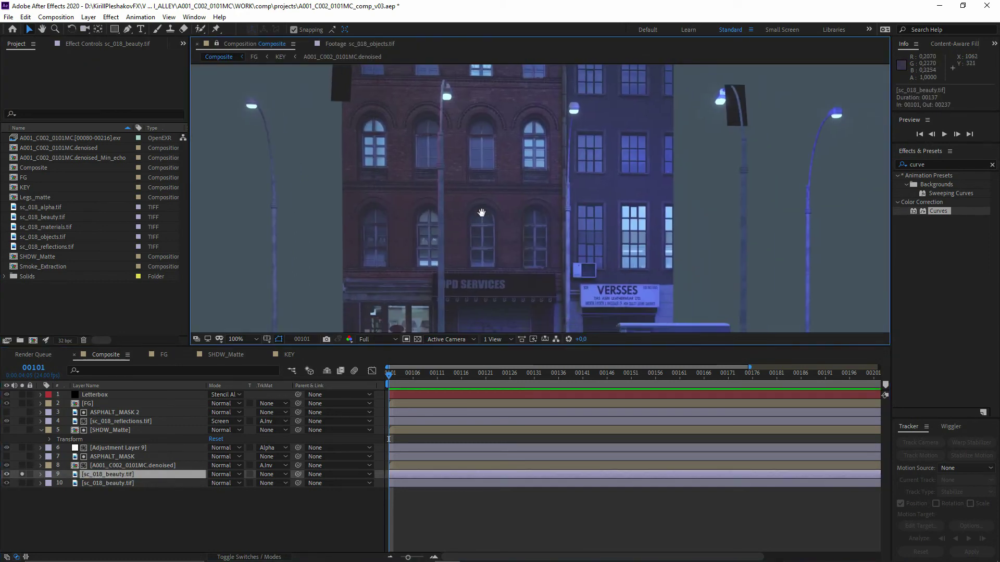
left_click(926, 164)
type("c")
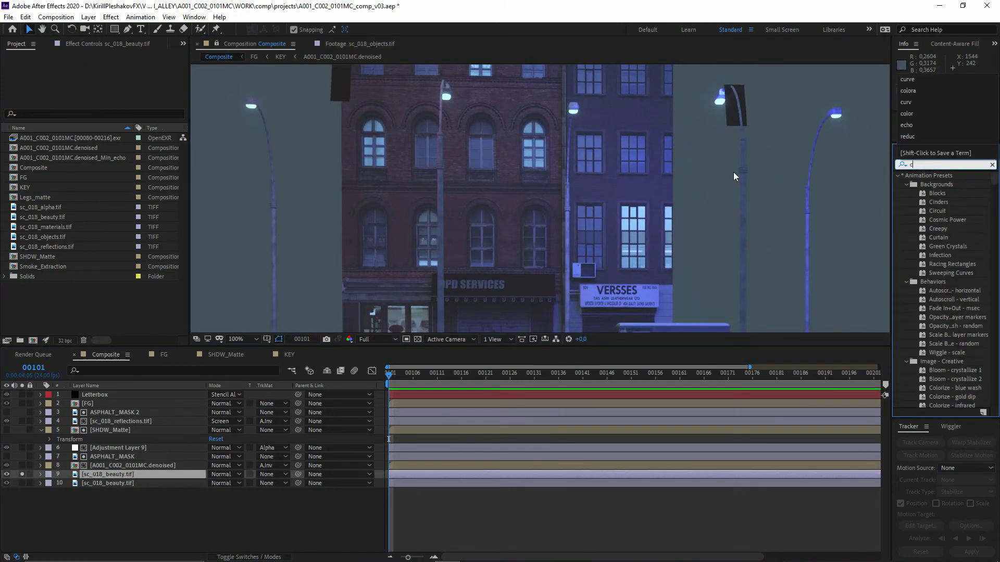
type("urve")
double_click(938, 210)
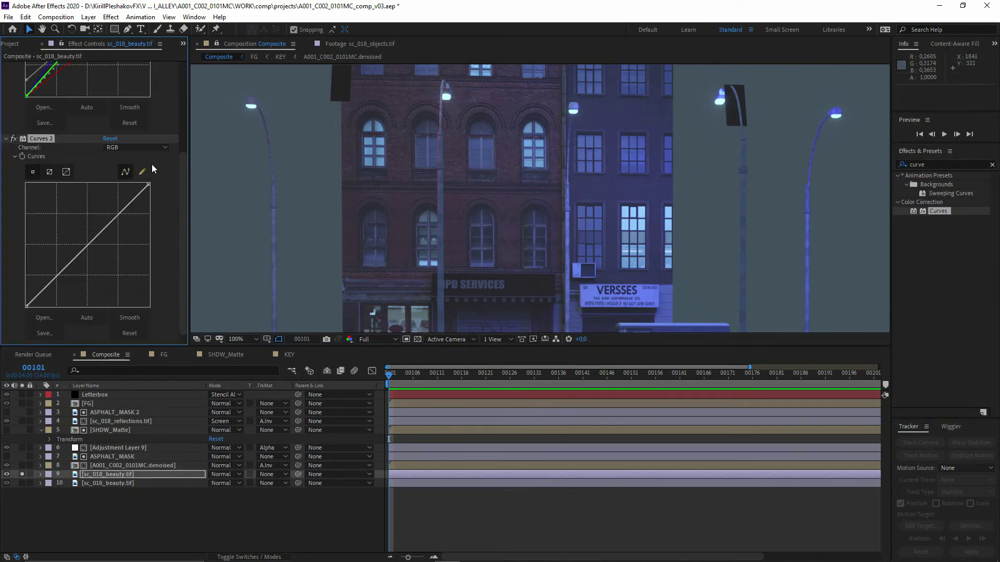
Collapse and disable the original Curves effect on the soloed beauty layer
scroll(115, 89, "up", 3)
left_click(6, 66)
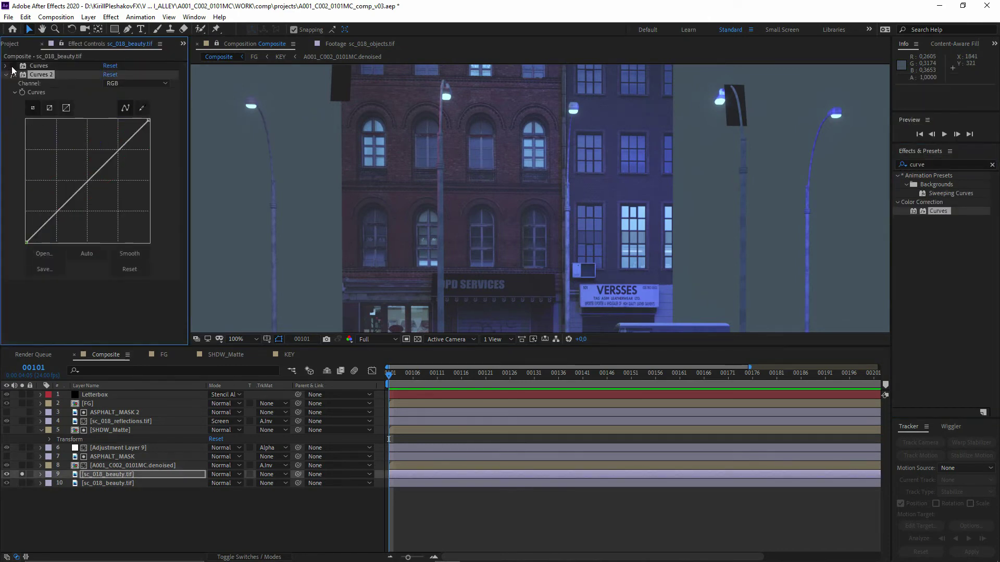
left_click(13, 66)
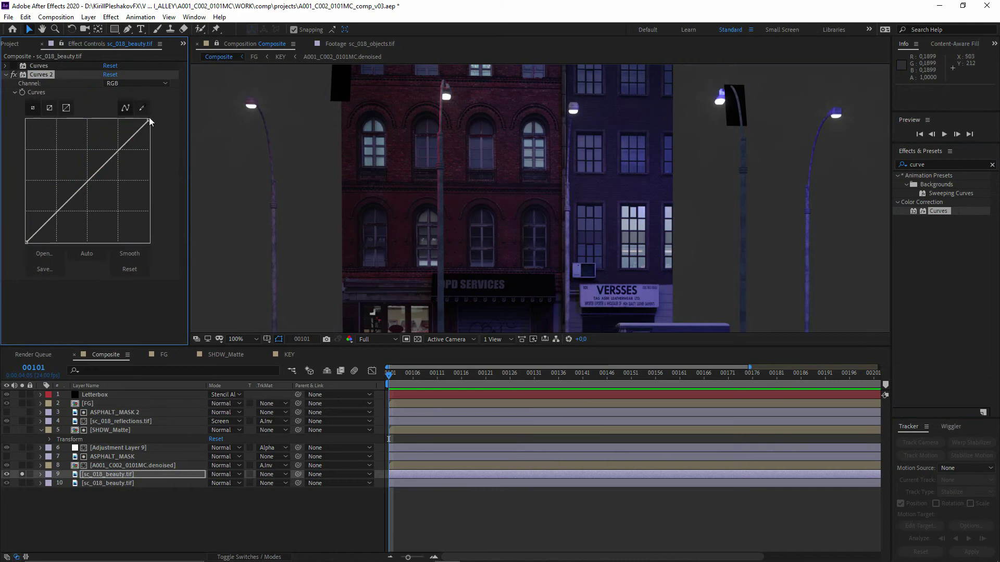
Steepen the RGB curve of Curves 2 into a near-vertical ramp, isolating the bright windows, lamps and signs on black
left_click_drag(27, 242, 58, 276)
scroll(483, 188, "up", 3)
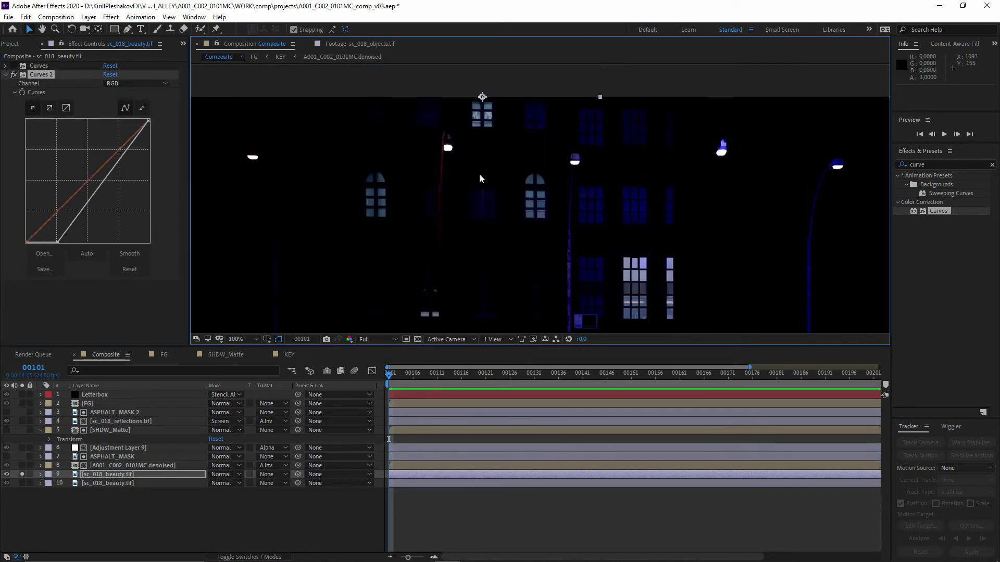
left_click_drag(145, 120, 73, 121)
scroll(527, 197, "down", 2)
left_click_drag(58, 242, 77, 249)
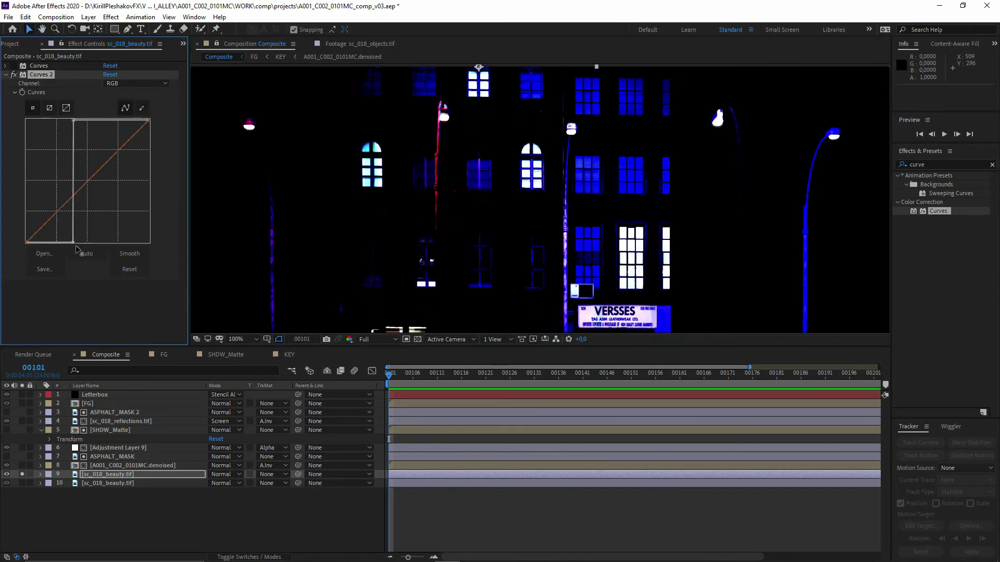
left_click_drag(73, 120, 80, 107)
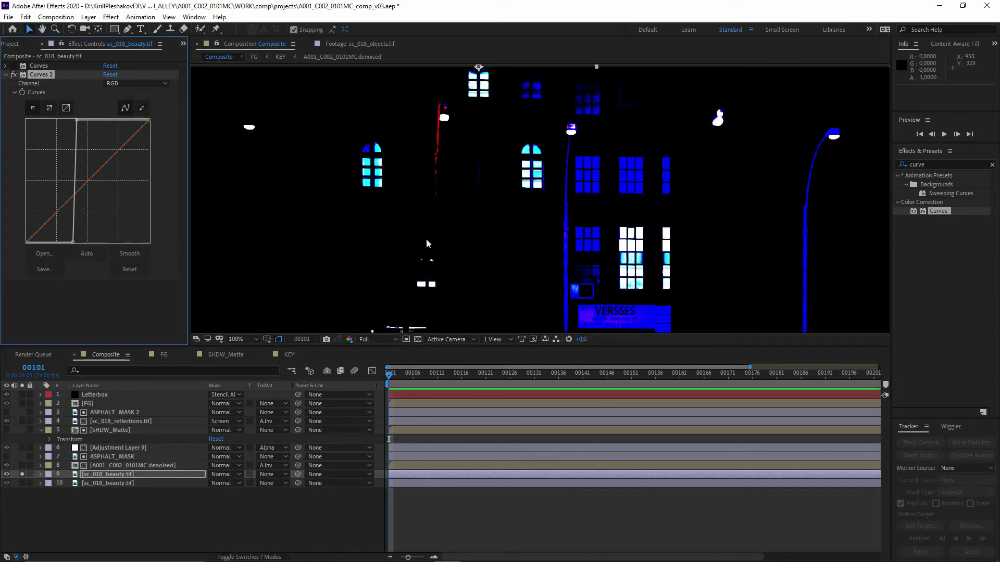
scroll(481, 273, "down", 1)
left_click_drag(480, 274, 487, 241)
key("period")
Apply Hue/Saturation to the soloed beauty layer and reduce Master Saturation to -74
double_click(922, 165)
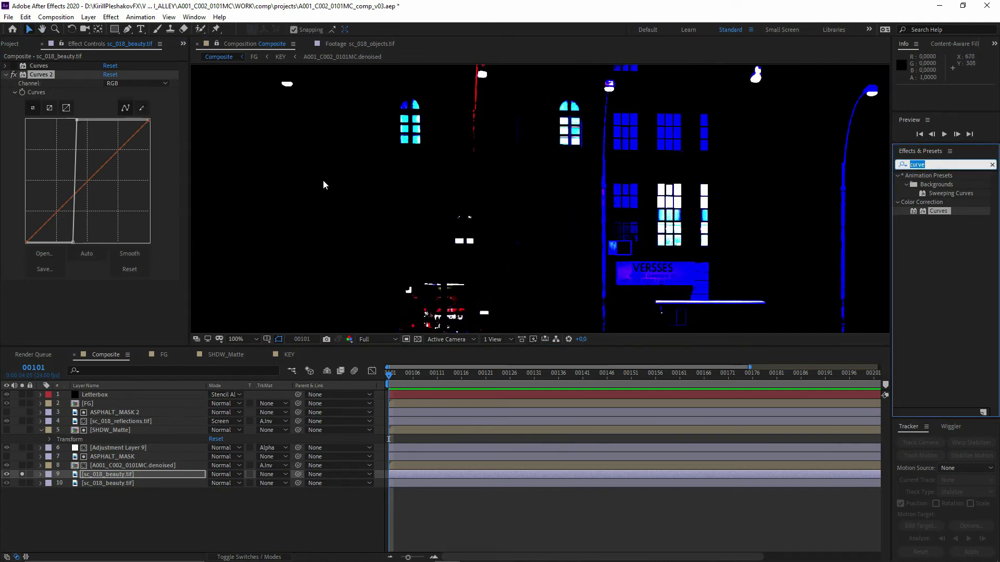
type("sa")
double_click(949, 299)
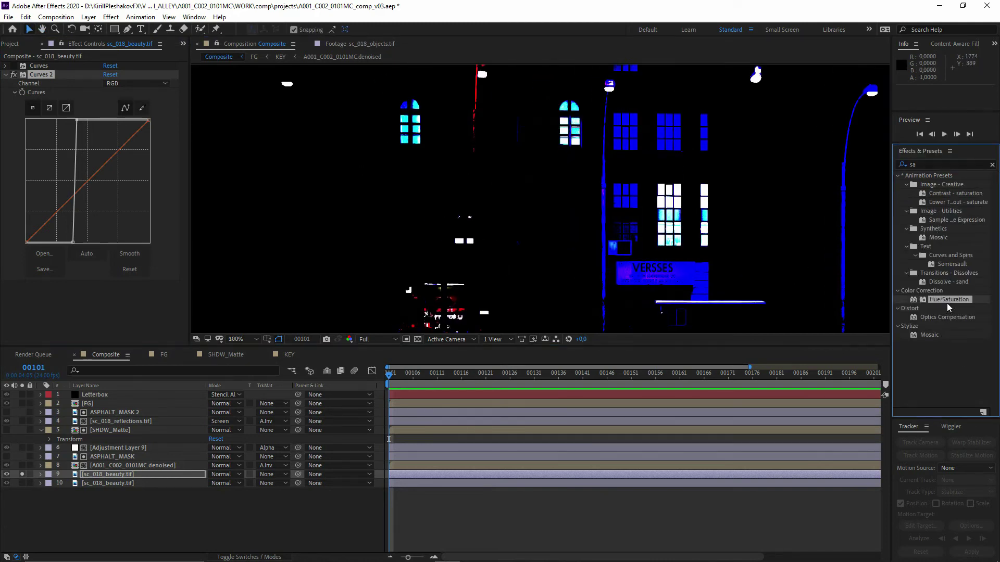
left_click_drag(58, 283, 47, 283)
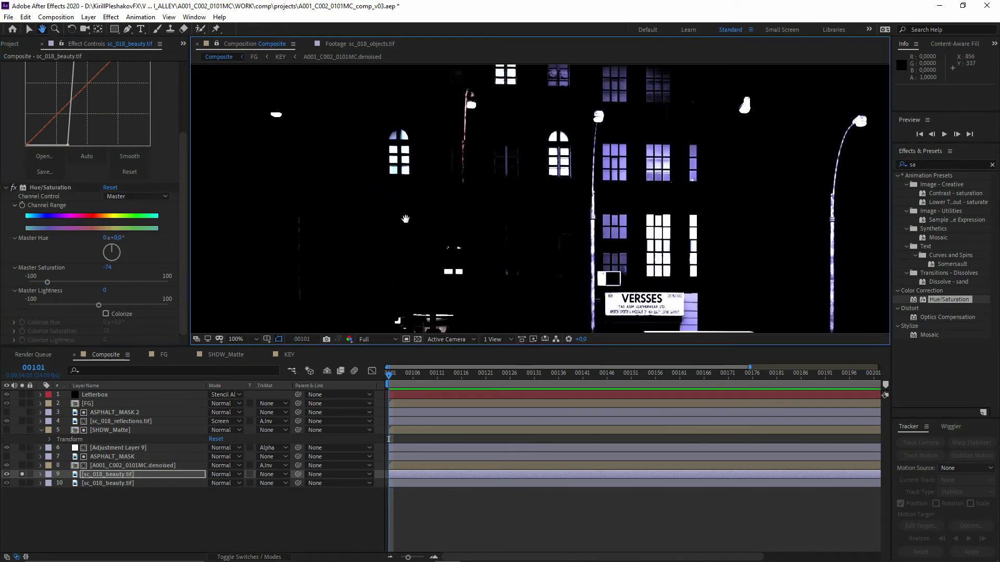
Turn off the solo on the upper sc_018_beauty.tif layer and set its blending mode to Add
left_click(74, 501)
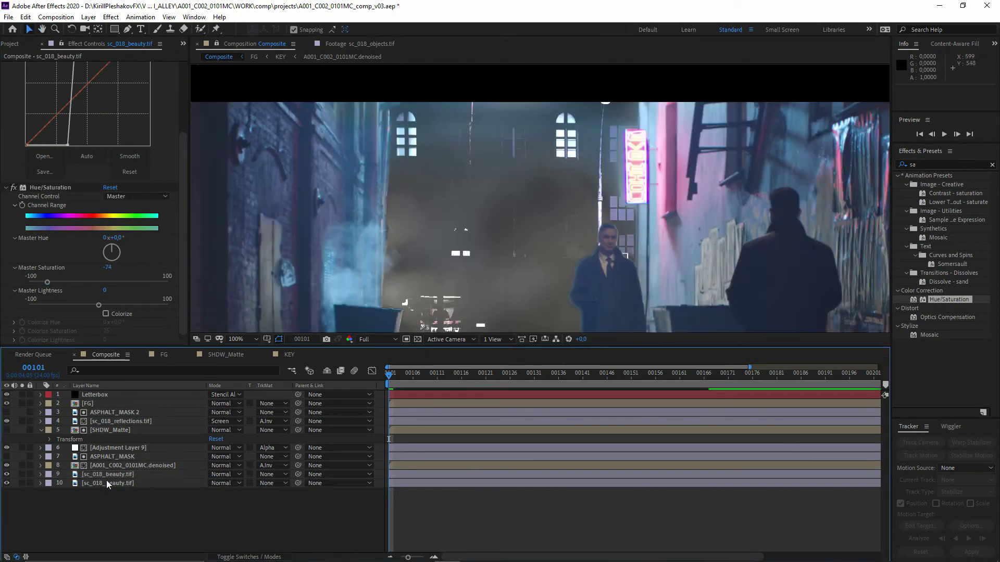
left_click(110, 475)
left_click(224, 474)
left_click(232, 124)
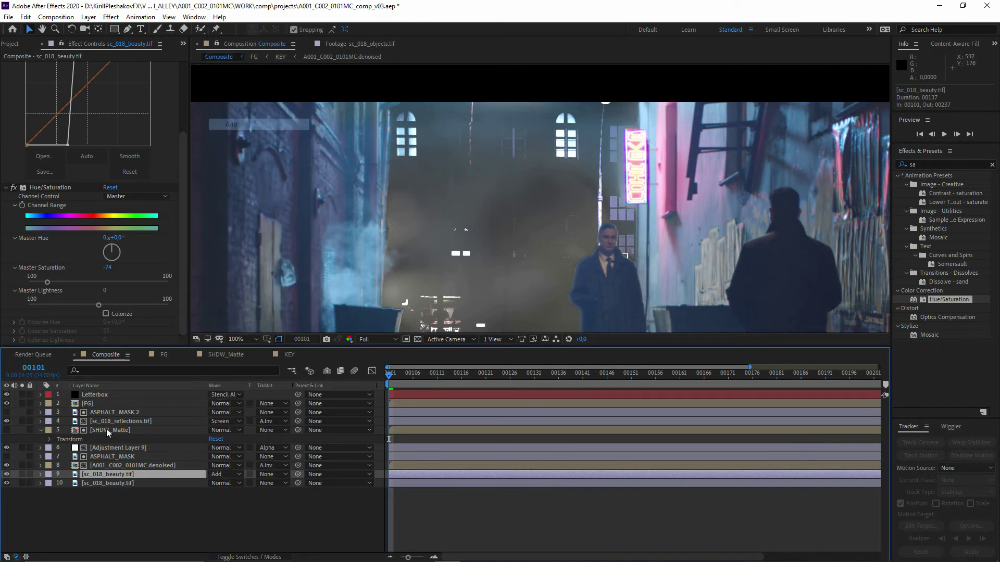
left_click(547, 242)
scroll(546, 240, "up", 1)
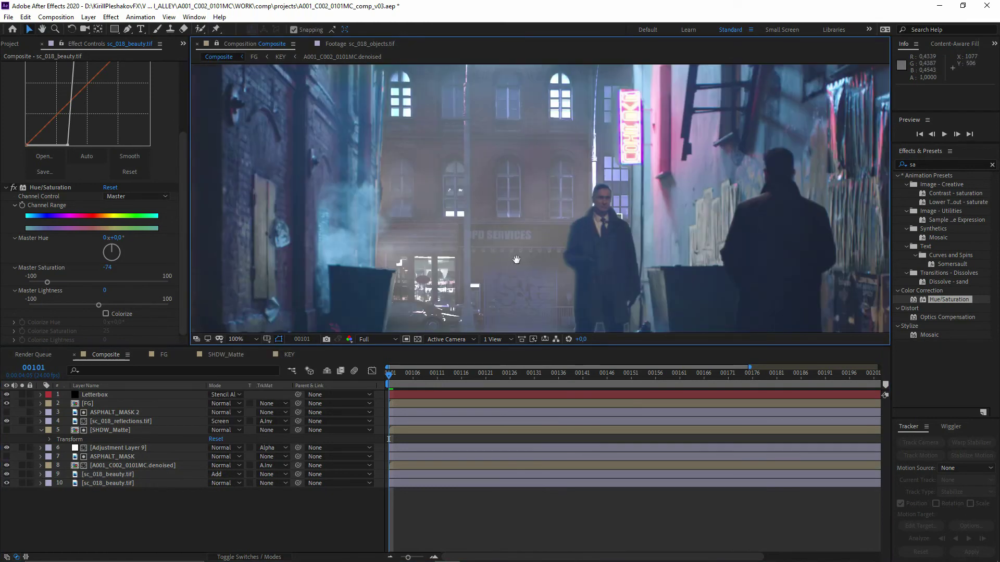
left_click_drag(517, 260, 441, 257)
key("v")
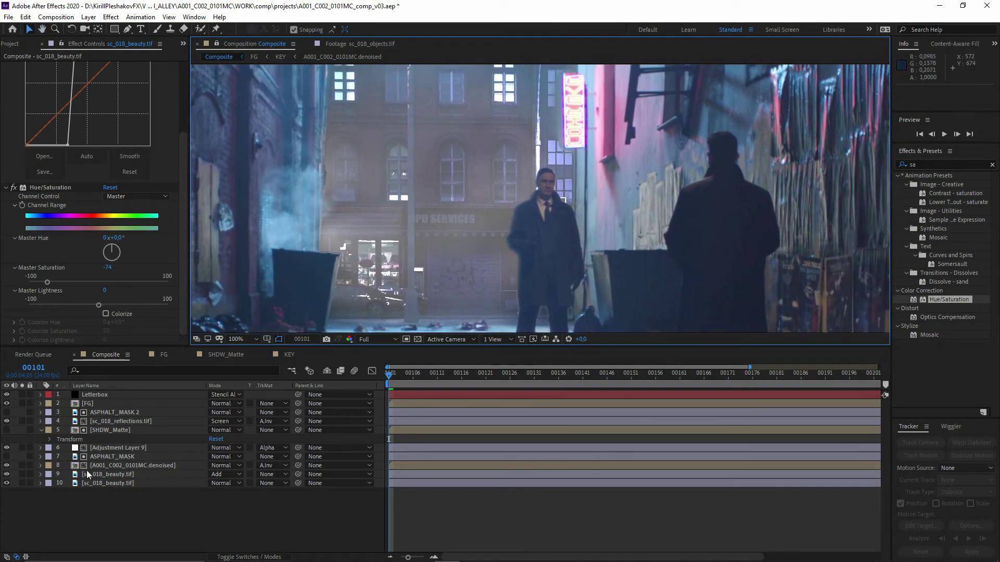
Shift the black point of Curves 2 slightly toward the shadows to extract more of the window light
left_click(90, 474)
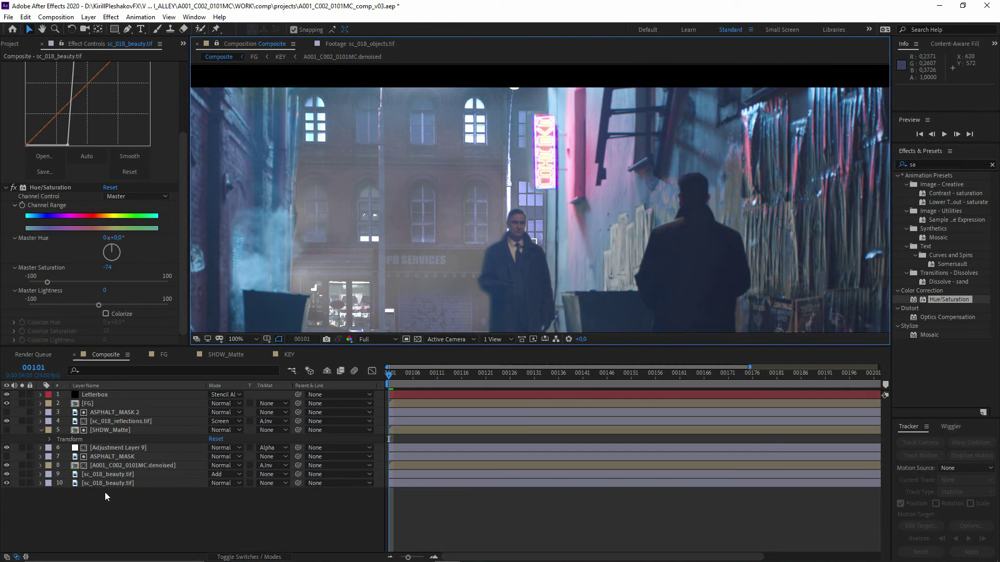
left_click(112, 474)
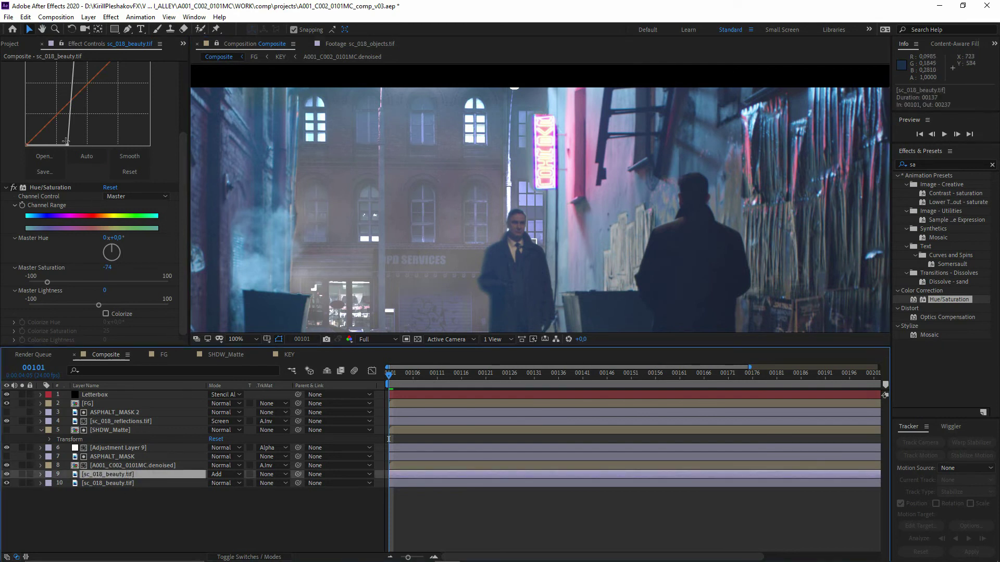
left_click_drag(70, 145, 62, 150)
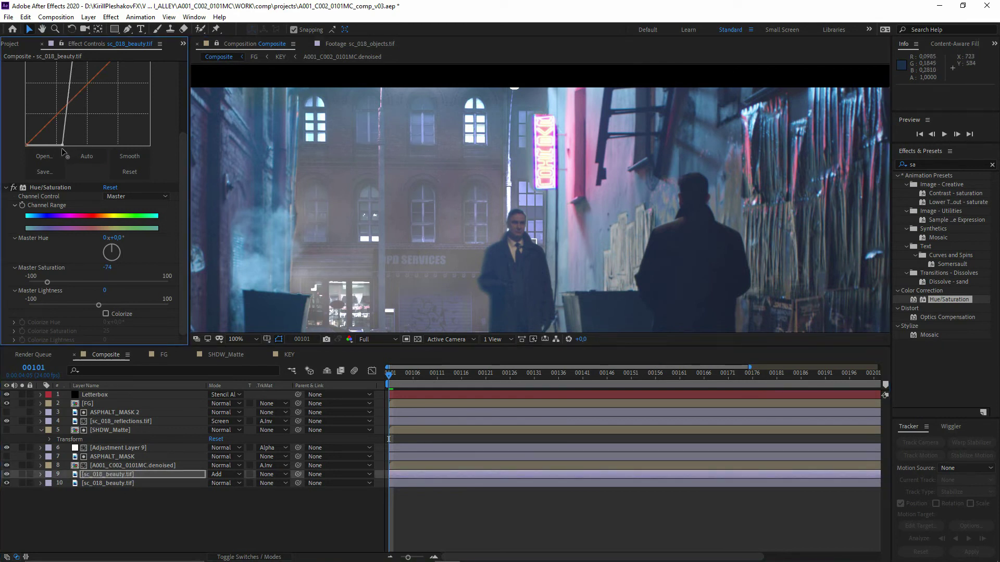
left_click_drag(387, 285, 376, 235)
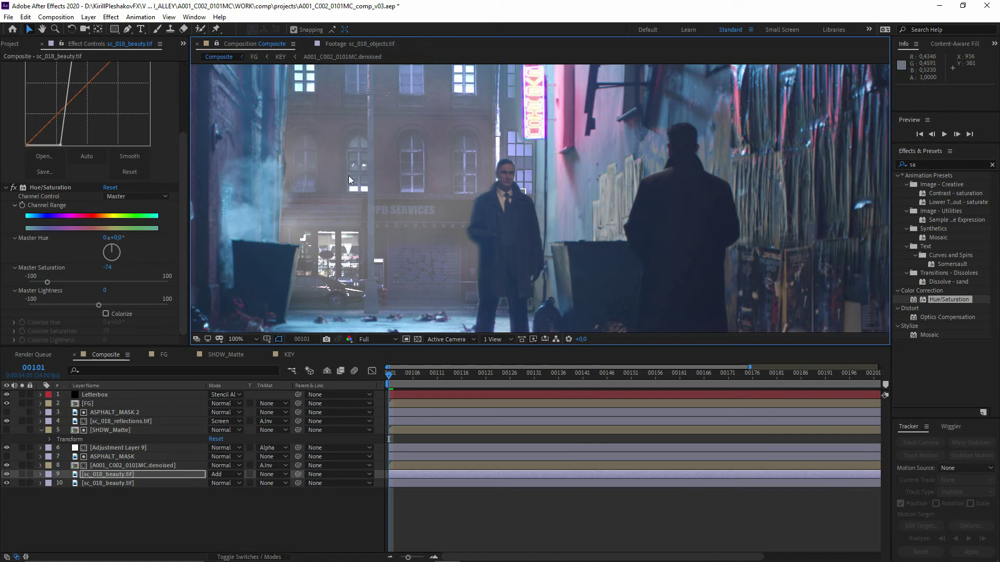
scroll(417, 158, "down", 1)
scroll(446, 190, "up", 1)
left_click_drag(418, 157, 471, 188)
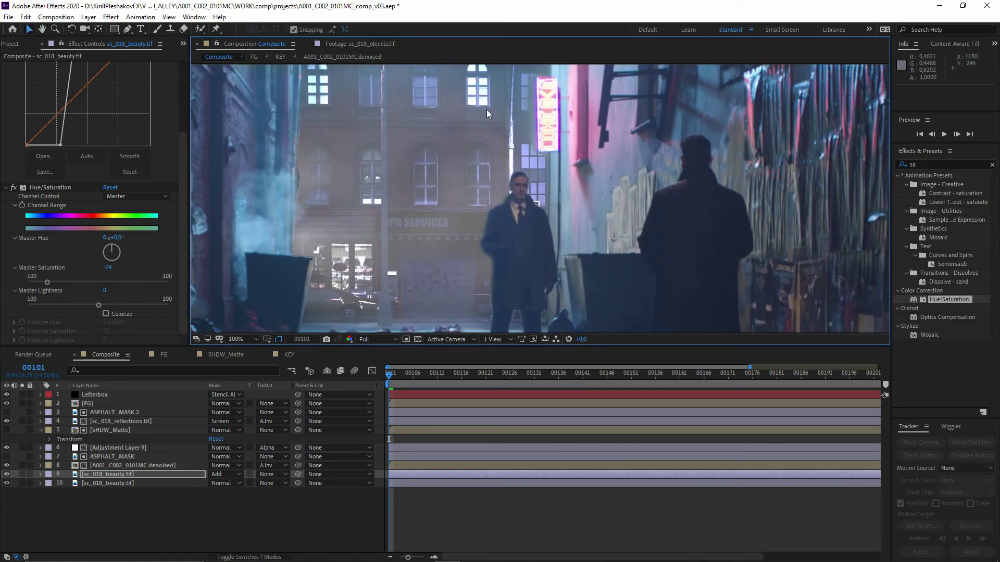
Shift the white point of Curves 2 slightly toward the highlights to soften the added light, checking the building in the frame
scroll(486, 109, "up", 3)
scroll(177, 114, "up", 3)
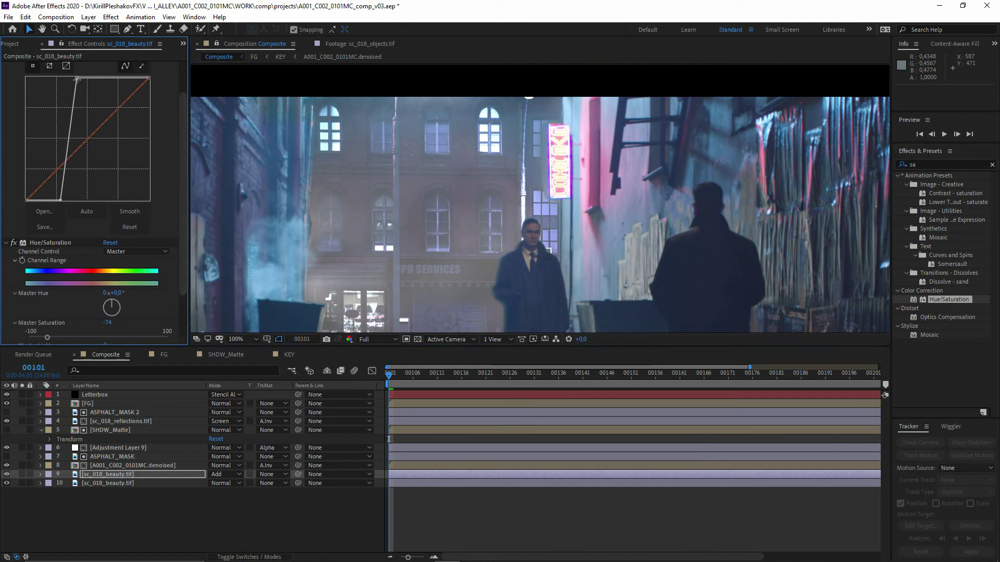
left_click_drag(77, 79, 86, 68)
scroll(401, 251, "down", 1)
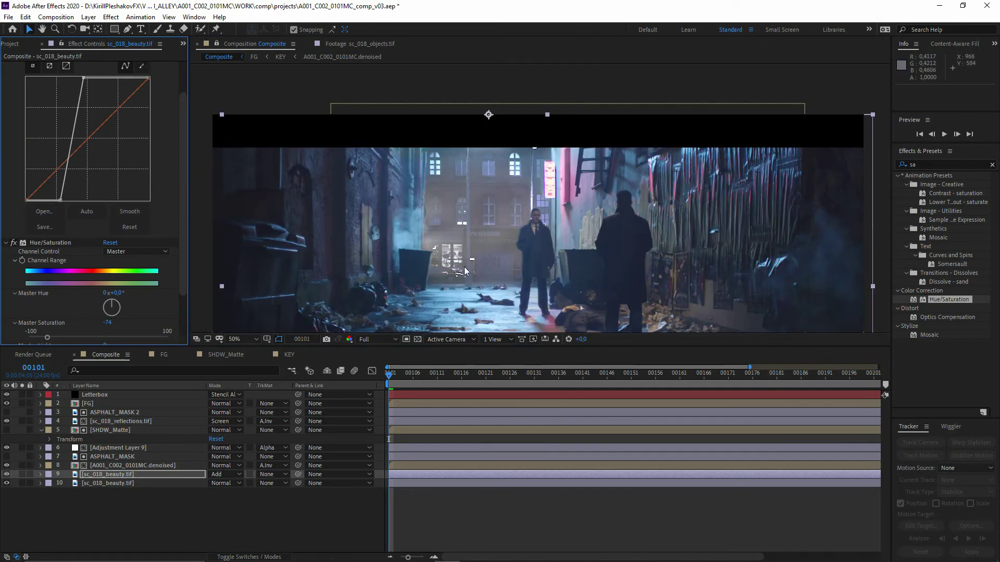
mouse_move(401, 251)
left_mouse_down()
mouse_move(376, 237)
mouse_move(385, 255)
left_mouse_up()
scroll(385, 257, "up", 1)
left_click_drag(369, 164, 446, 126)
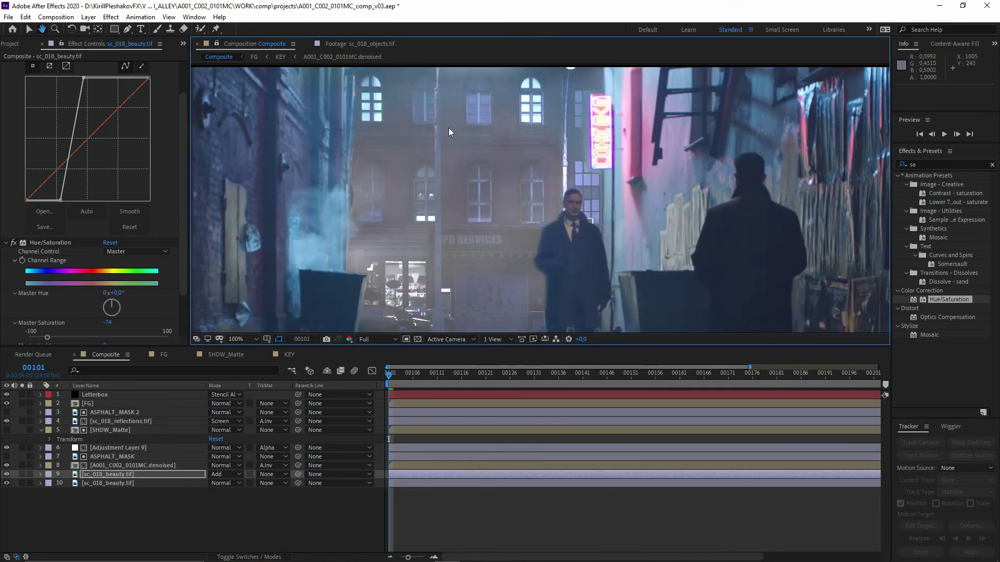
left_click_drag(464, 254, 427, 258)
key("v")
Try a Fast Box Blur with a Blur Radius of 1.0 on the upper beauty layer, and delete the effect
left_click(938, 164)
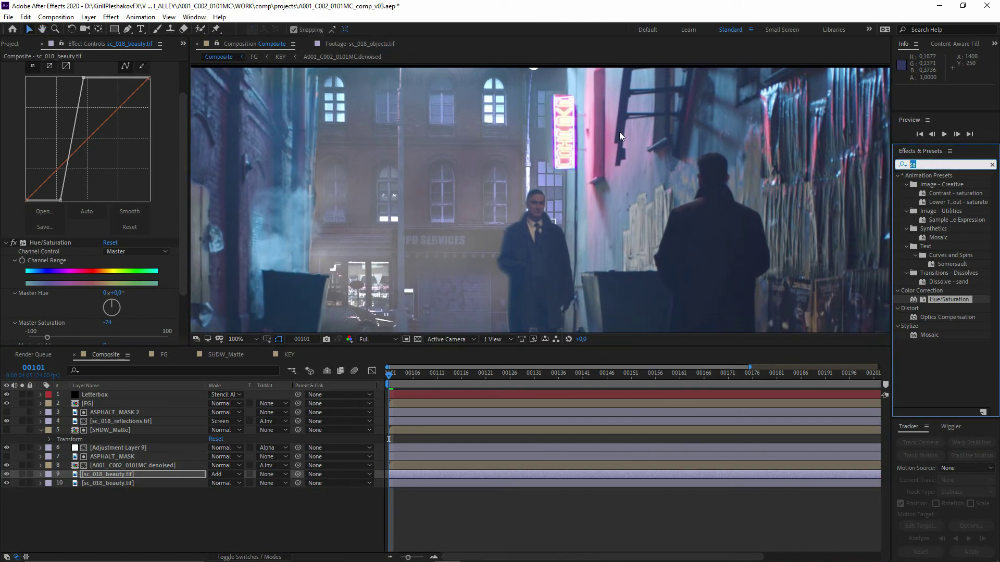
type("fas")
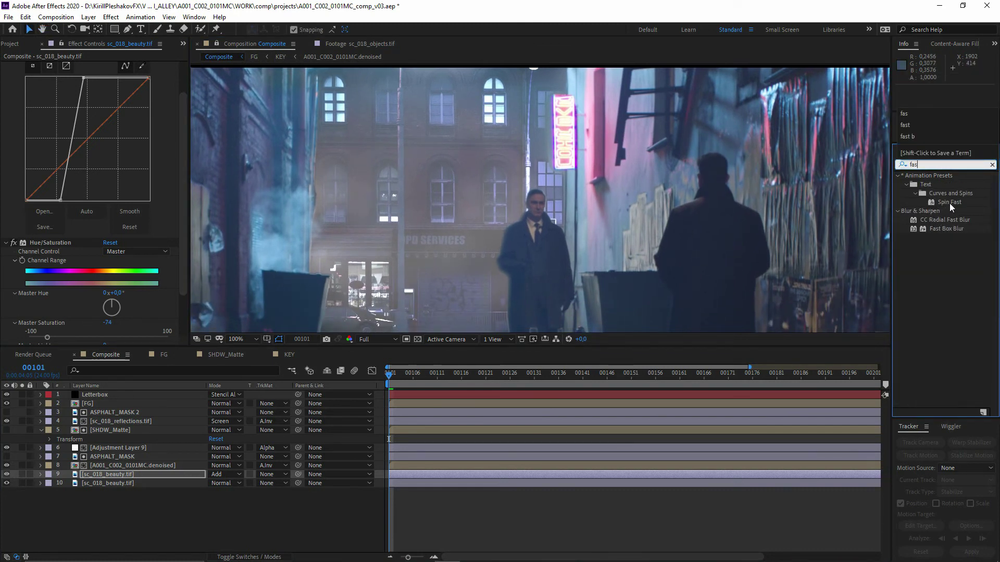
left_click_drag(946, 228, 138, 474)
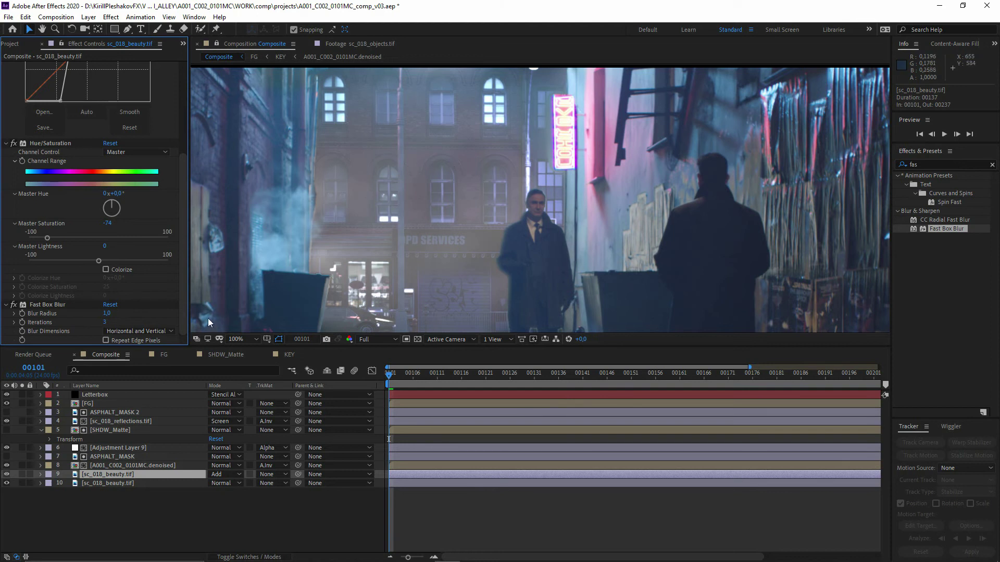
left_click(47, 305)
key("Delete")
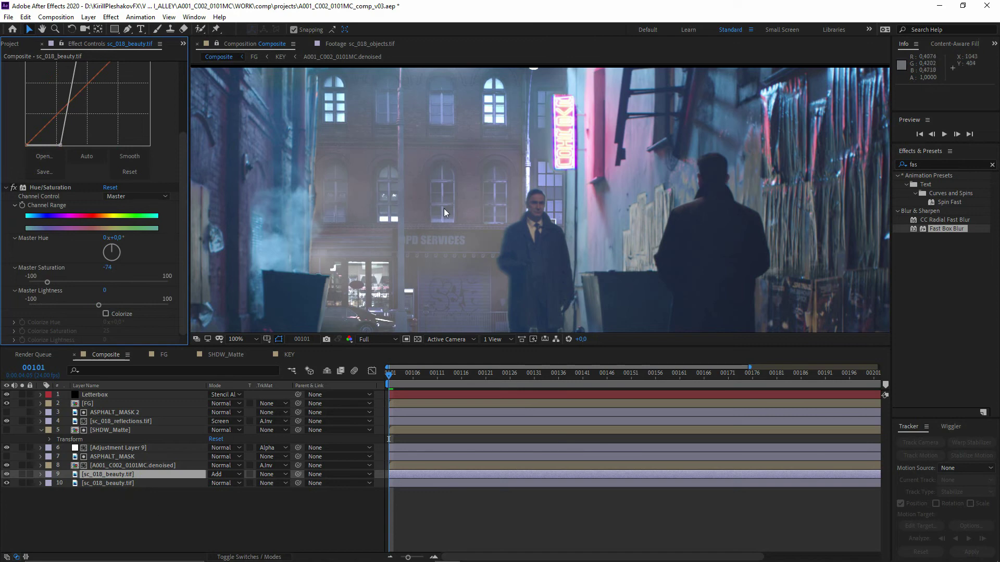
Activate the Rectangle tool for the upper sc_018_beauty.tif layer and go to the last frame, 00237, with the full timeline shown
scroll(478, 89, "up", 1)
left_click_drag(422, 118, 443, 139)
scroll(489, 281, "down", 1)
scroll(326, 232, "up", 1)
left_click(94, 496)
left_click(104, 475)
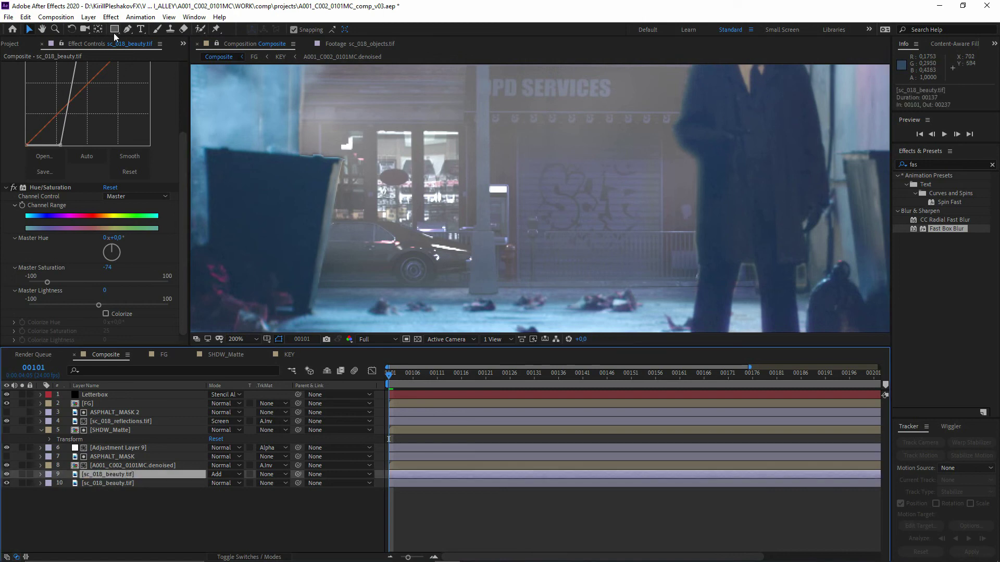
left_click(114, 30)
scroll(432, 141, "down", 1)
left_click_drag(513, 117, 463, 259)
left_click_drag(450, 378, 923, 374)
left_click_drag(407, 555, 376, 548)
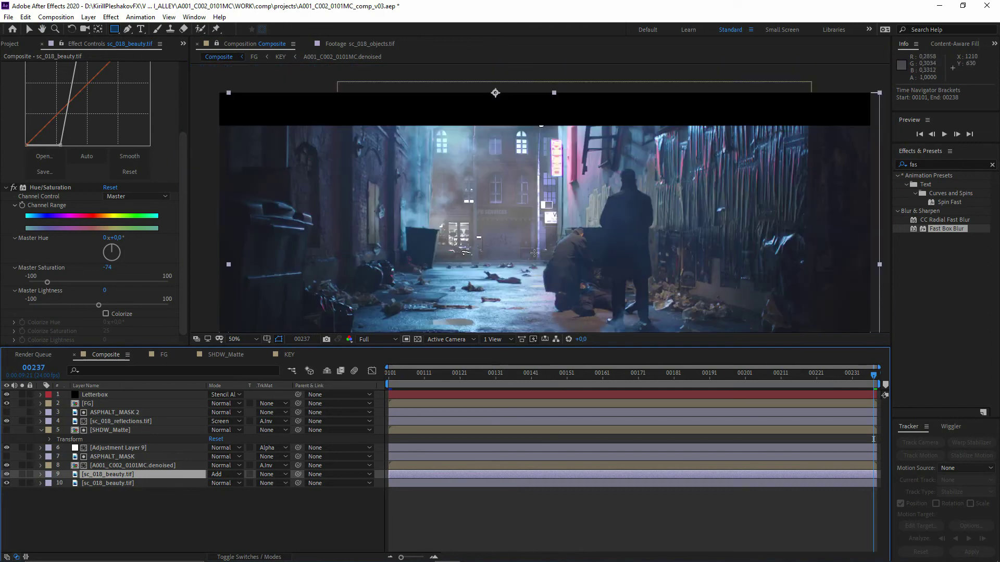
Draw a rectangular mask about 416 by 308 px around the storefront window and parked car, and set it to Subtract
key("h")
left_click_drag(511, 233, 519, 176)
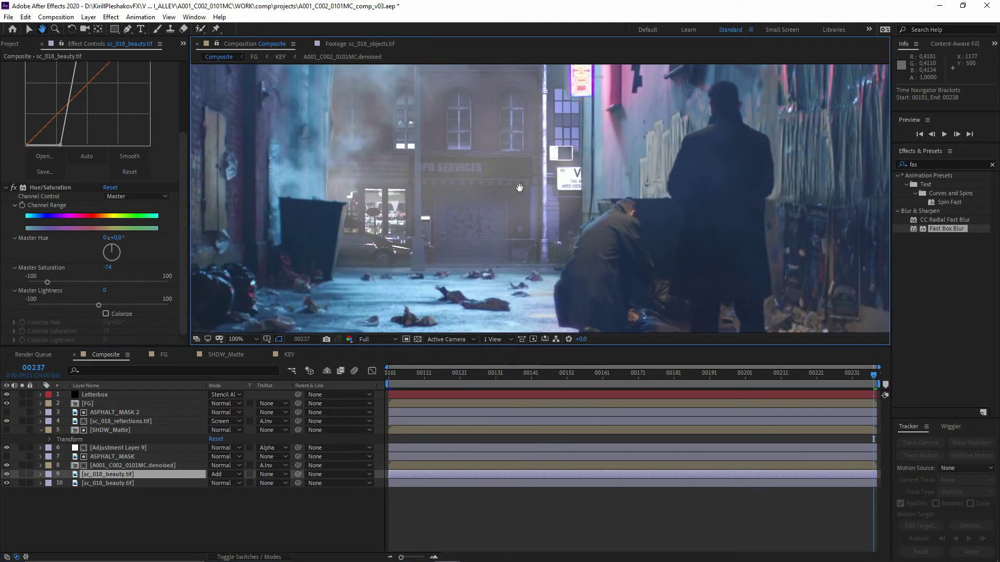
key("q")
scroll(546, 228, "up", 1)
scroll(547, 228, "down", 1)
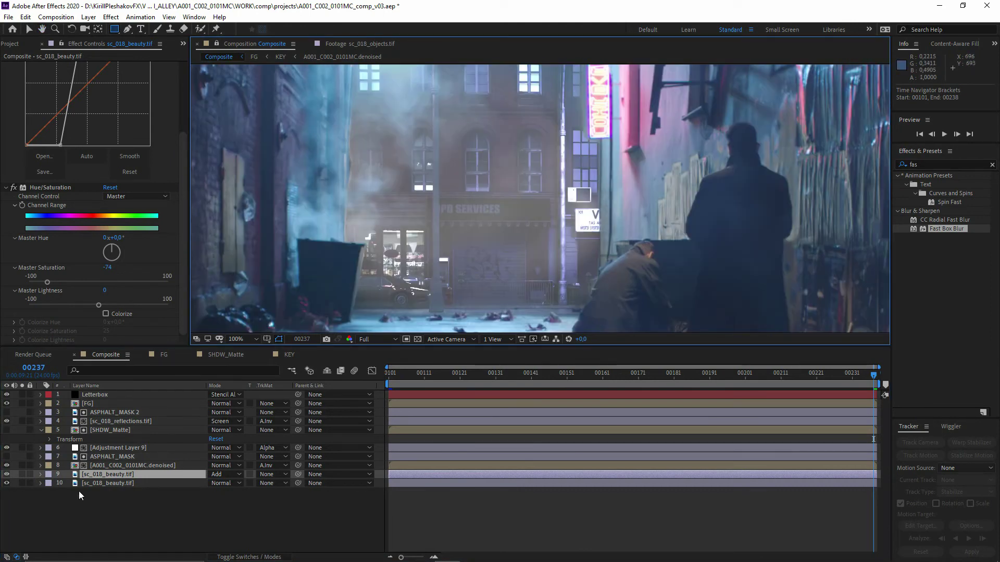
left_click_drag(488, 212, 265, 354)
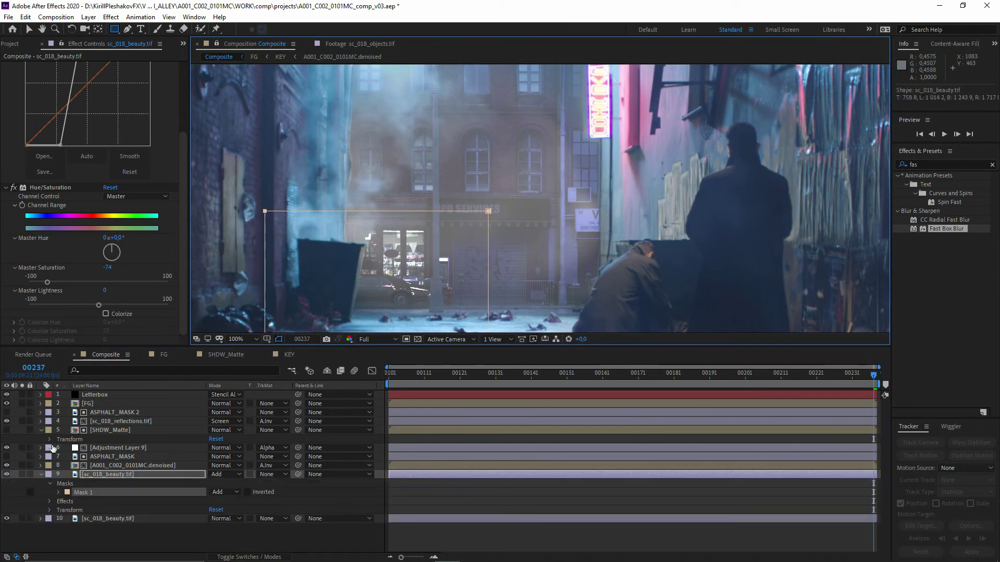
key("ctrl+z")
mouse_move(436, 219)
left_mouse_down()
mouse_move(387, 316)
mouse_move(304, 316)
left_mouse_up()
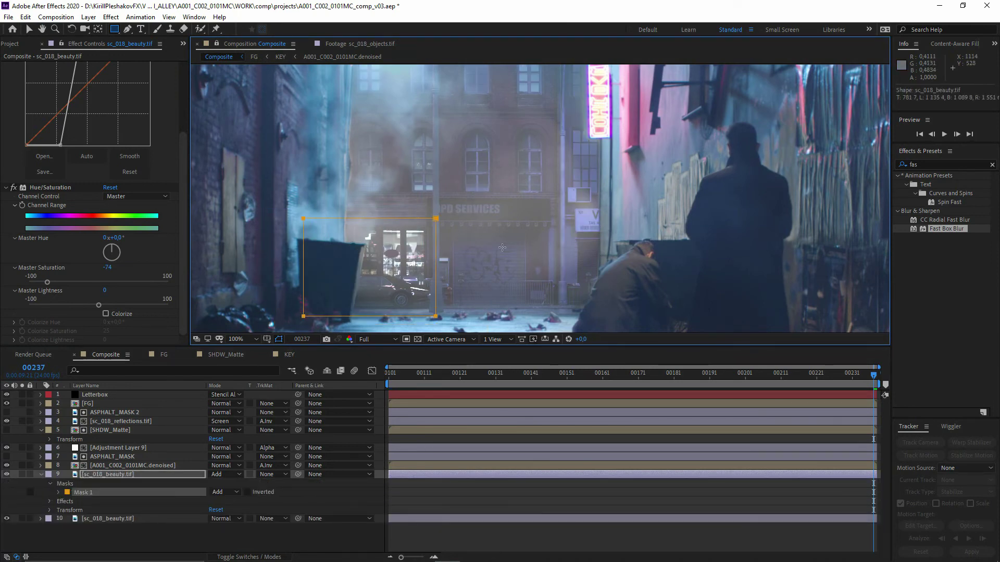
scroll(455, 273, "up", 1)
key("comma")
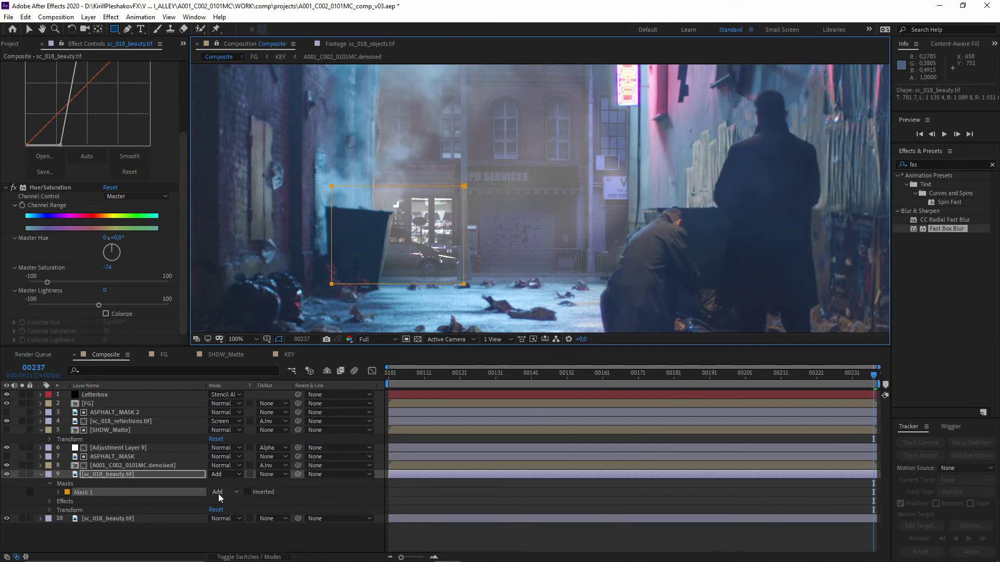
left_click(218, 493)
left_click(229, 437)
Draw a second rectangular mask around the lamp post and signs beside the neon sign, and reshape it to cover the post's full height
mouse_move(575, 191)
left_mouse_down()
mouse_move(500, 208)
mouse_move(482, 217)
mouse_move(481, 236)
mouse_move(440, 192)
left_mouse_up()
left_click_drag(435, 129, 412, 89)
key("v")
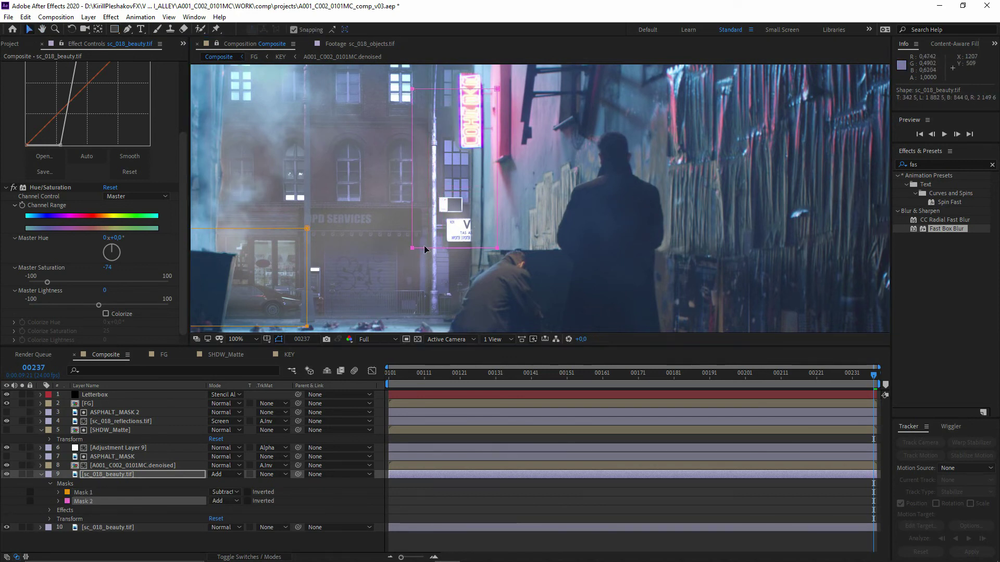
left_click_drag(424, 249, 424, 322)
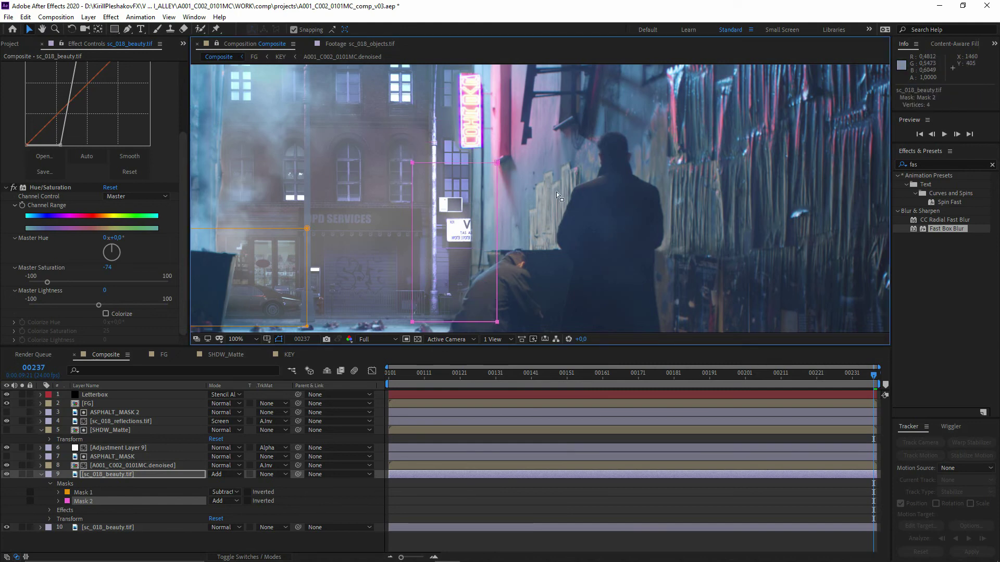
scroll(401, 204, "up", 3)
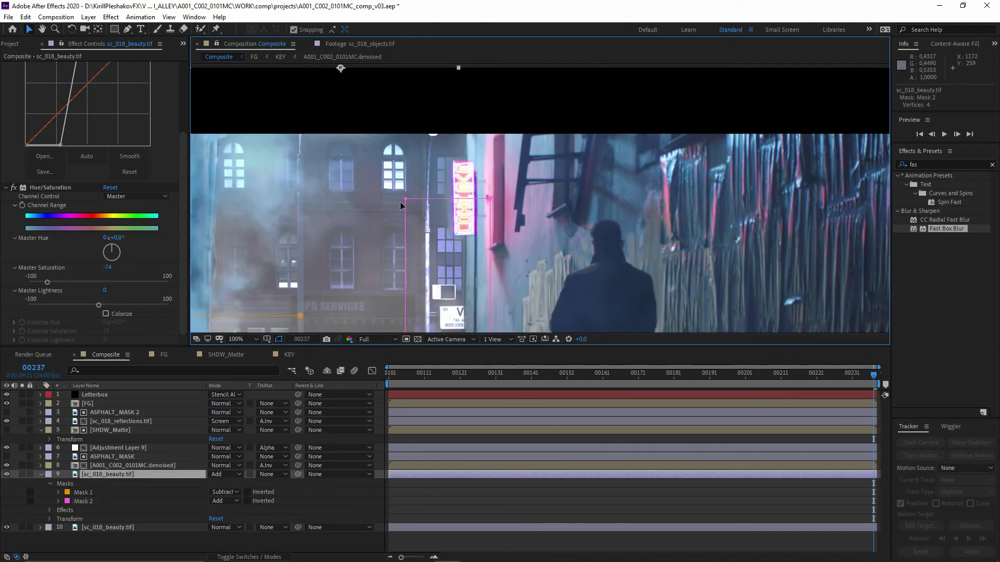
left_click_drag(405, 199, 437, 165)
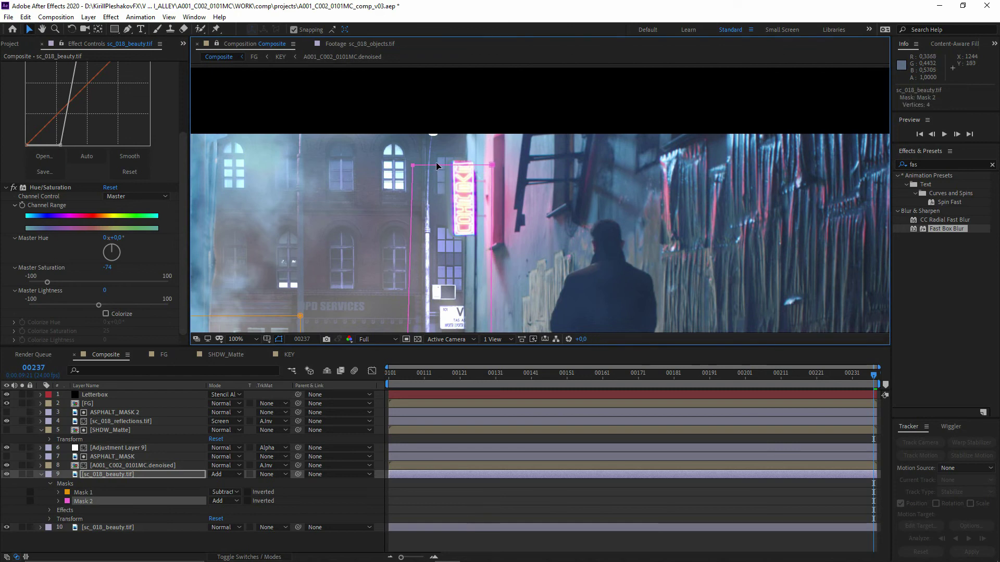
left_click_drag(412, 266, 447, 165)
Set Mask 2 on the upper beauty layer to Subtract with a Mask Opacity of 50%
left_click(57, 501)
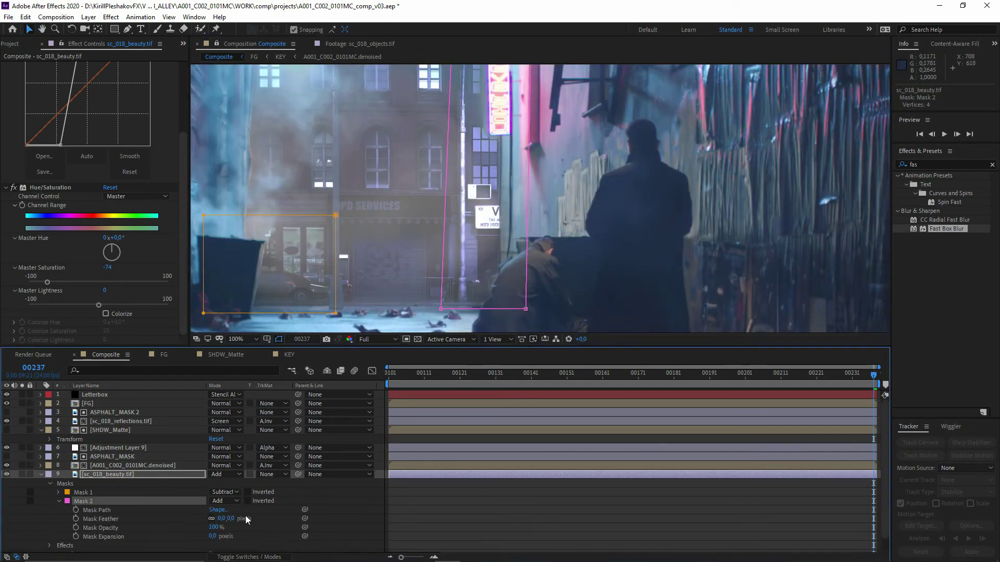
left_click(225, 501)
left_click(223, 444)
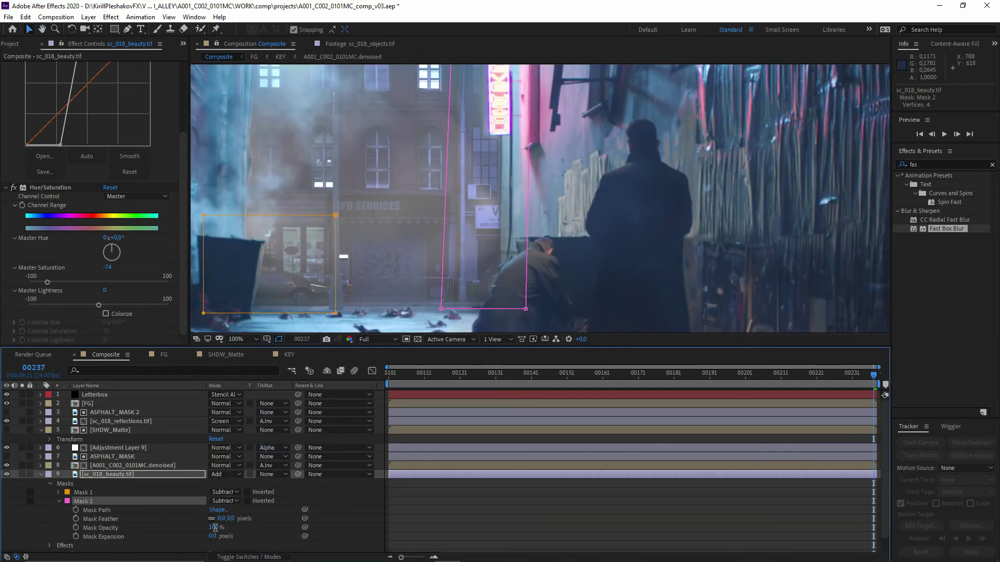
key("Return")
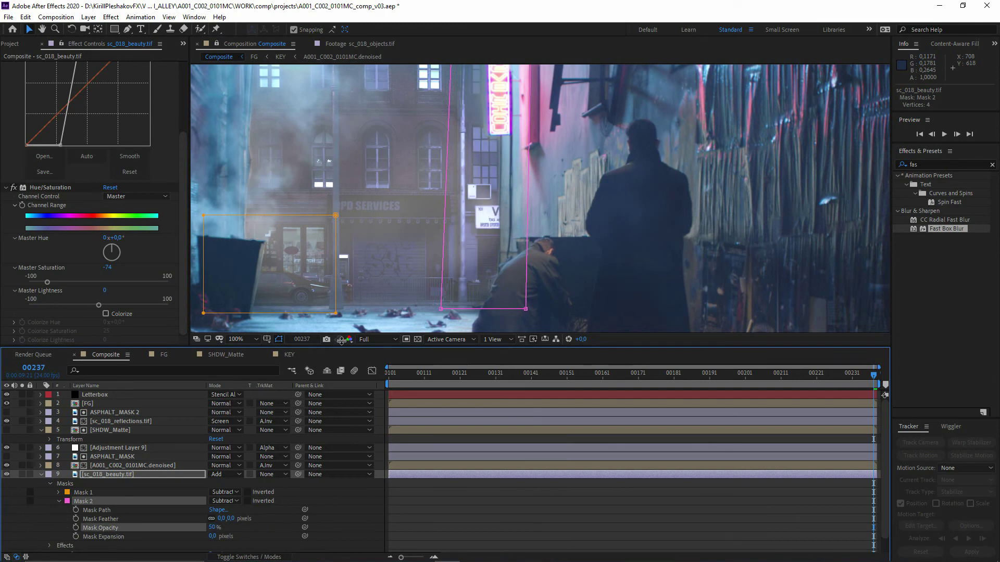
left_click_drag(437, 191, 436, 226)
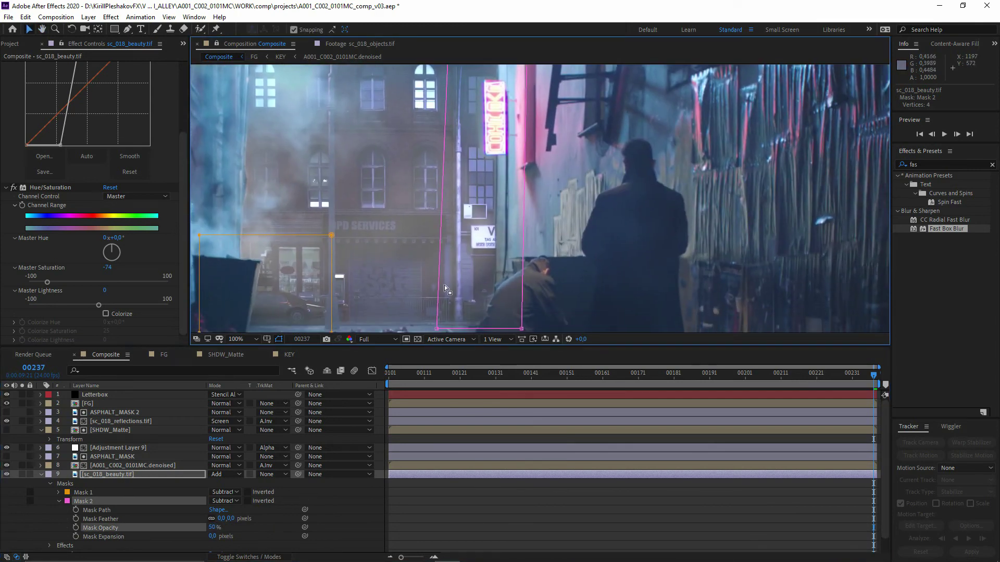
left_click_drag(444, 288, 531, 222)
left_click(330, 529)
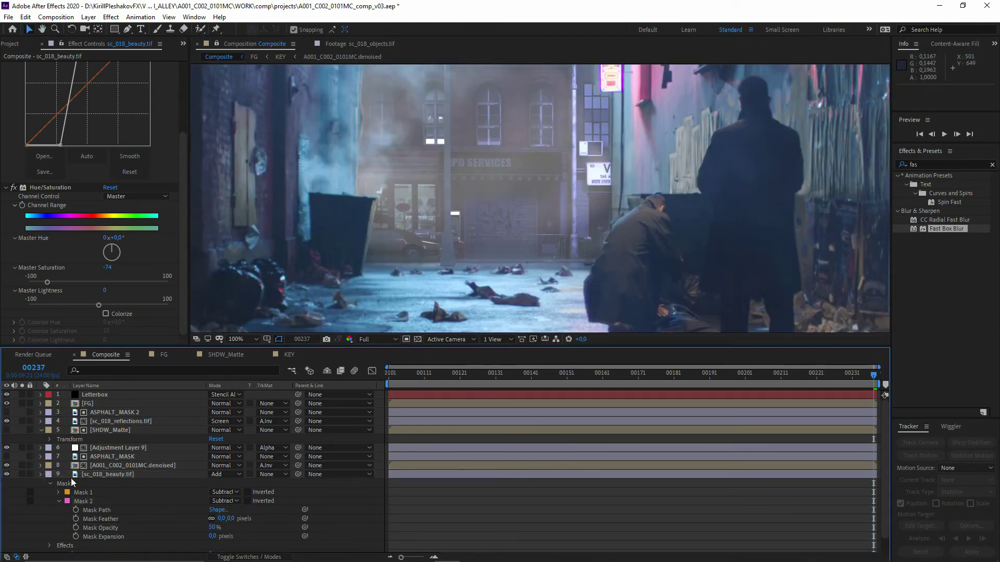
left_click(41, 474)
left_click(118, 484)
key("ctrl+d")
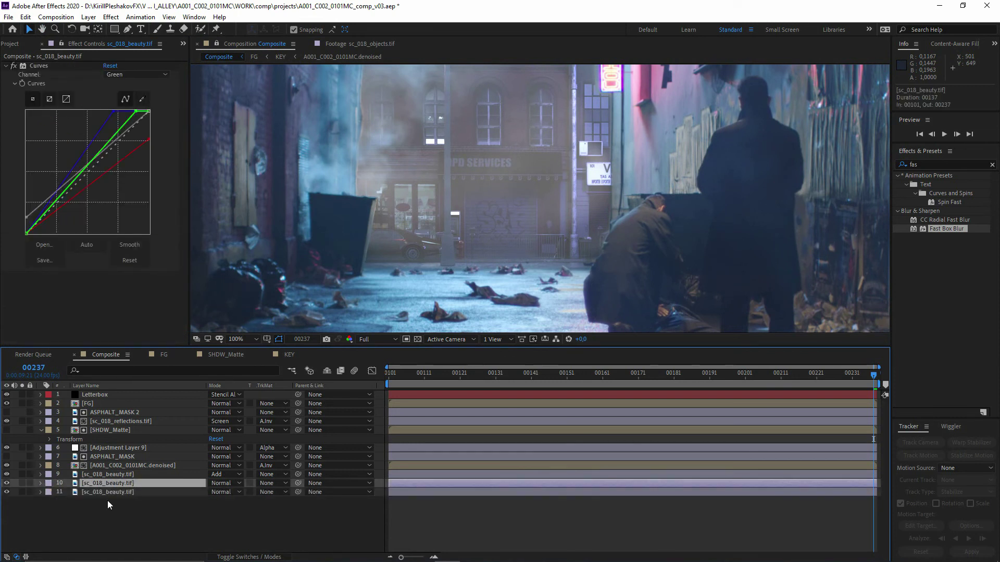
key("ctrl+z")
Duplicate the masked sc_018_beauty.tif layer that uses the Add blending mode
left_click(120, 476)
key("ctrl+d")
left_click(111, 509)
left_click(41, 474)
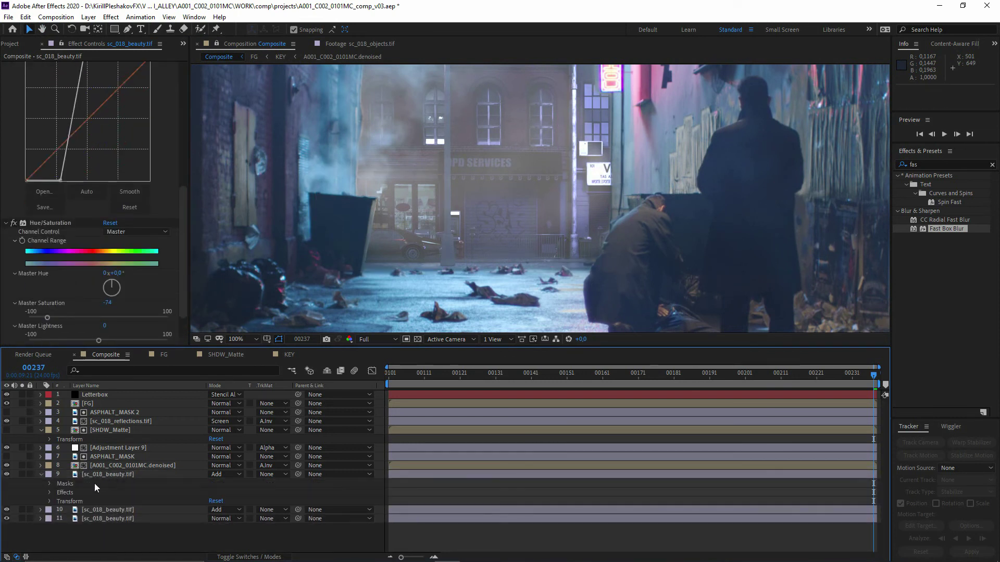
Rename the lower of the two Add-mode beauty layers as LIGHT
left_click(98, 509)
key("Return")
type("LIGHT")
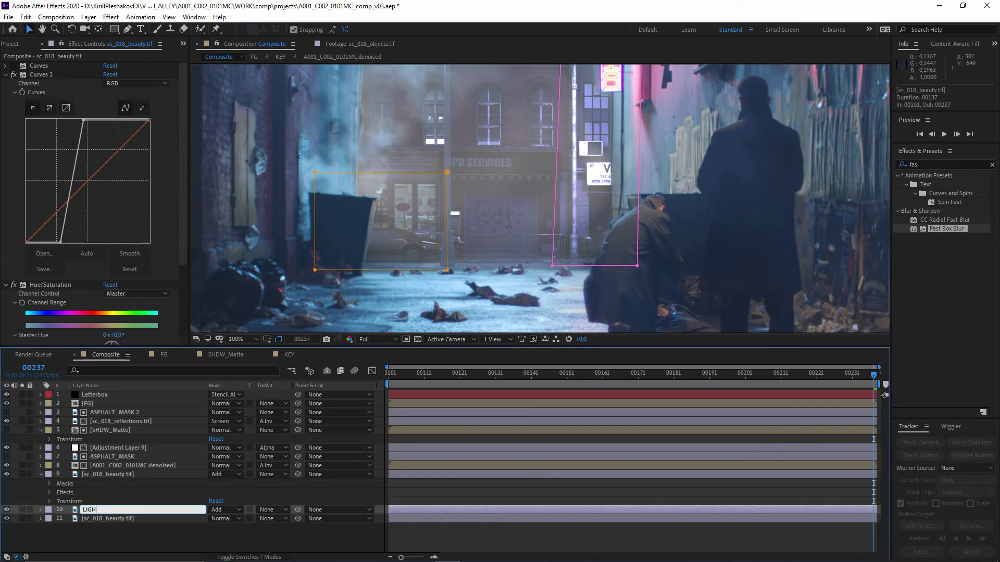
key("Return")
Rename the upper Add-mode beauty layer as SHOP_LIGHT
left_click(92, 475)
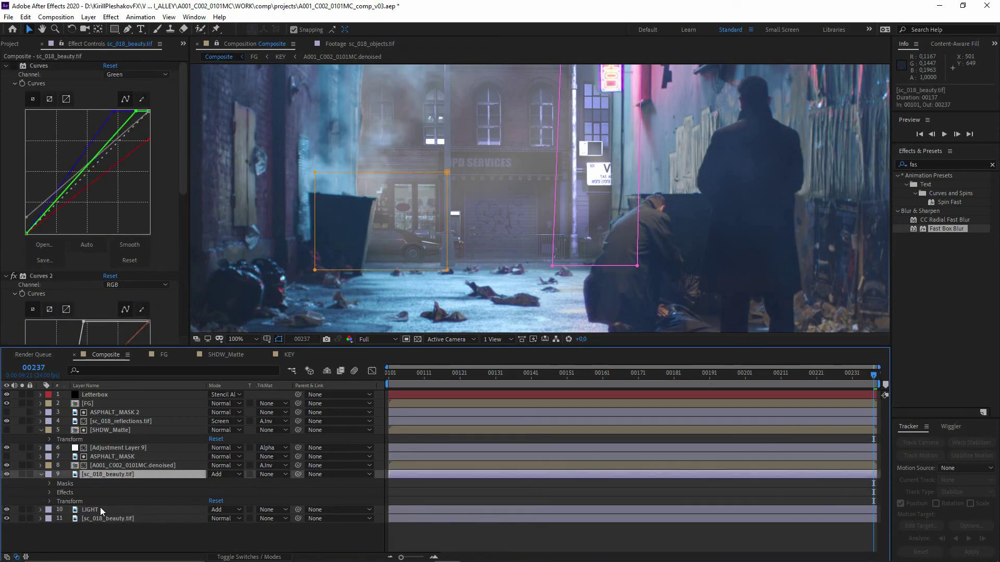
left_click(100, 507)
left_click(100, 474)
key("Return")
type("SHO")
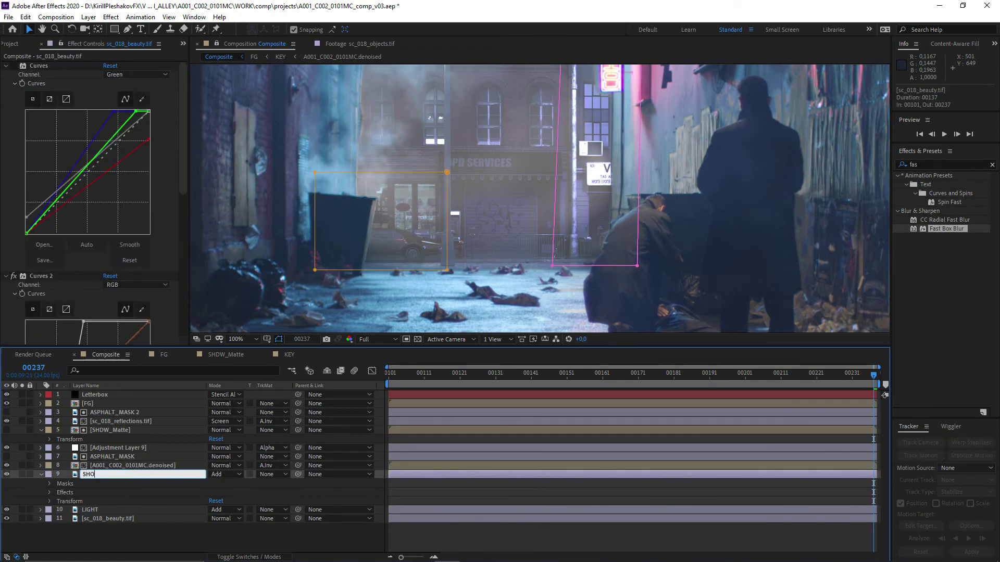
type("P_LIGHT")
key("Return")
Rename the LIGHT layer as Lighting
key("ctrl+Down")
key("Return")
type("Lighting")
key("Return")
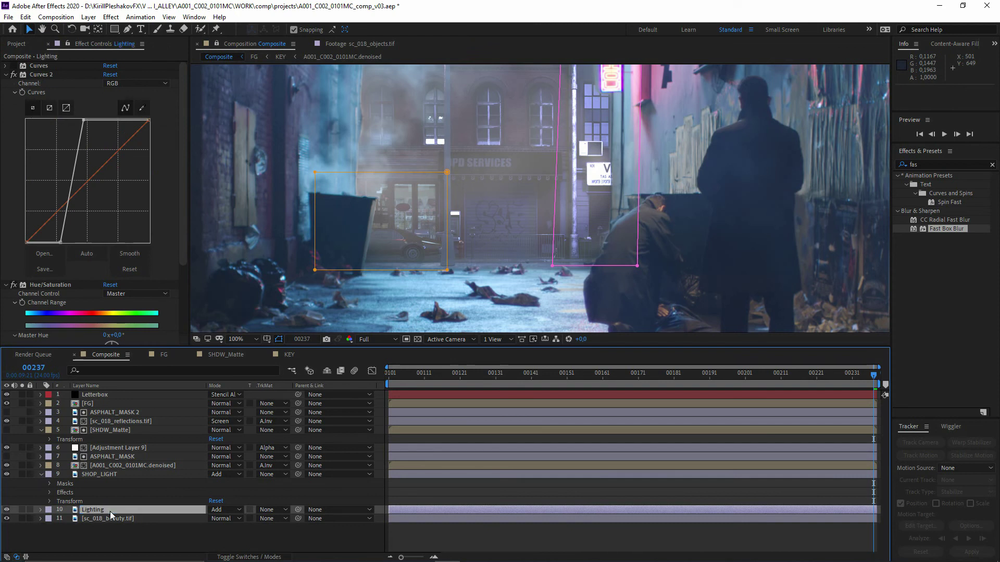
Delete the Curves, Curves 2 and Hue/Saturation effects and the masks from the SHOP_LIGHT layer
left_click(87, 475)
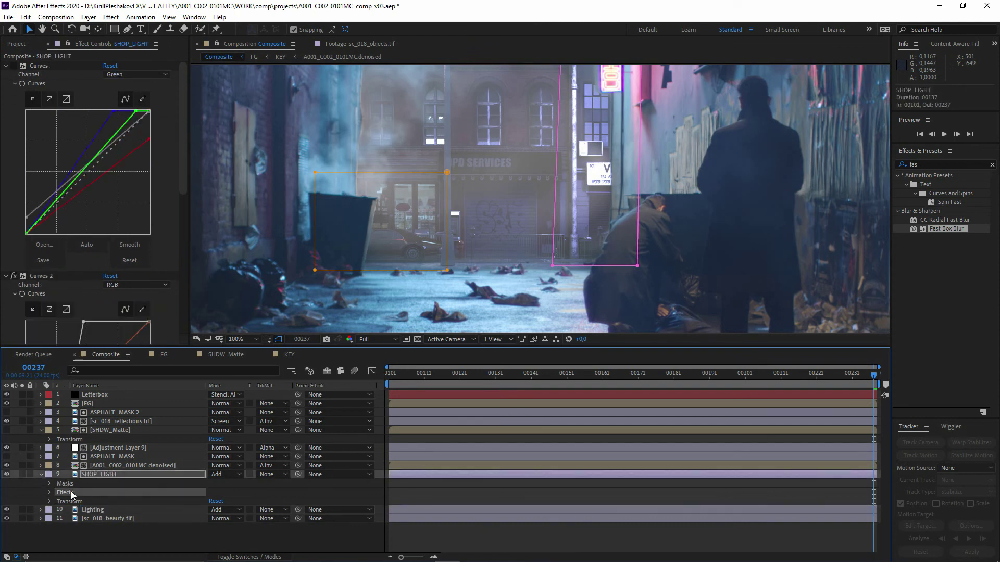
left_click(4, 100)
left_click(5, 75)
left_click(39, 66)
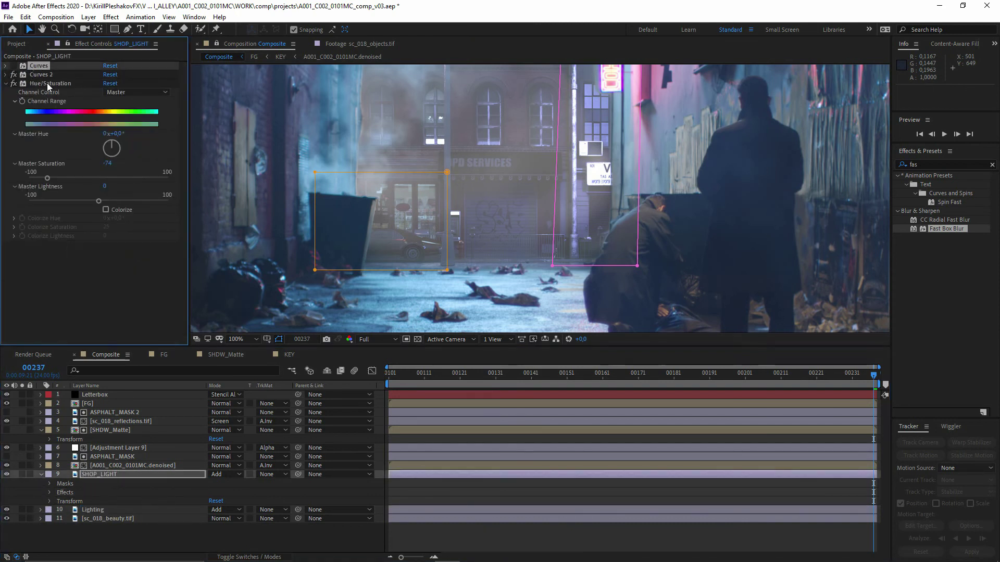
left_click(53, 85, "shift")
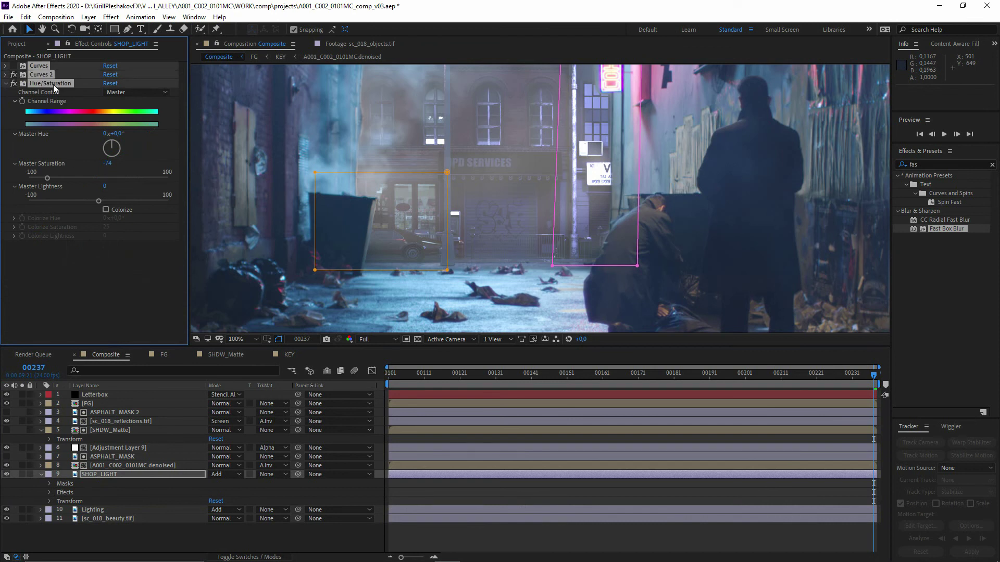
key("Delete")
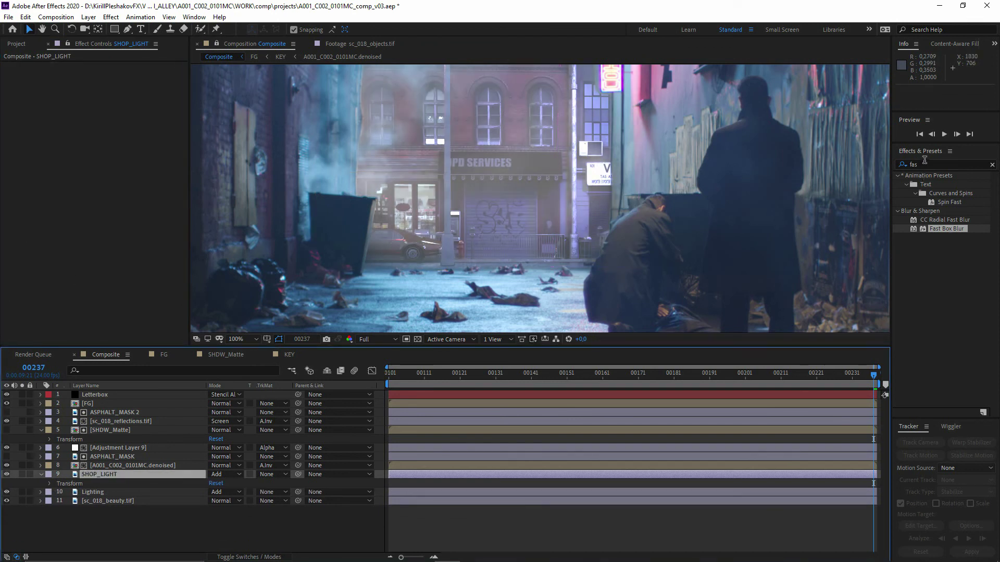
Copy the Curves 2 effect from the Lighting layer onto the SHOP_LIGHT layer
left_click(93, 492)
left_click(39, 75)
key("ctrl+c")
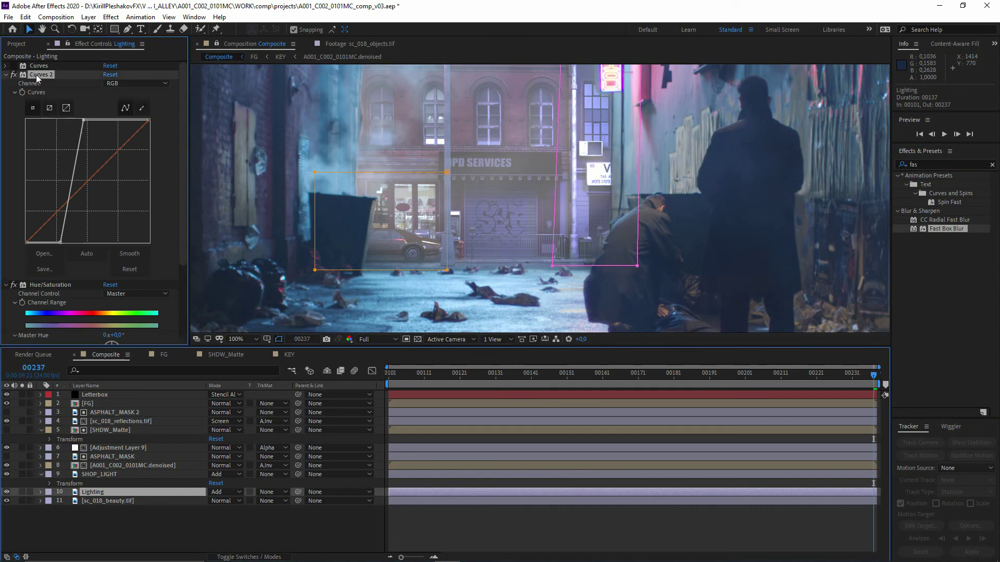
left_click(89, 475)
key("ctrl+v")
Draw a rectangular mask about 498 by 338 px around the shop window and parked car on SHOP_LIGHT
scroll(494, 220, "up", 1)
left_click_drag(494, 220, 624, 210)
left_click(115, 29)
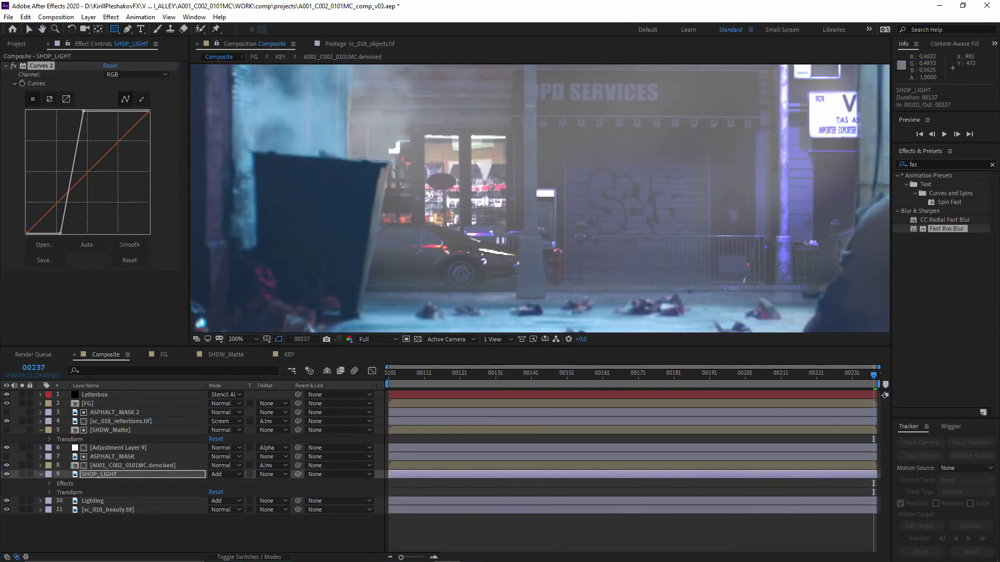
left_click_drag(530, 105, 212, 320)
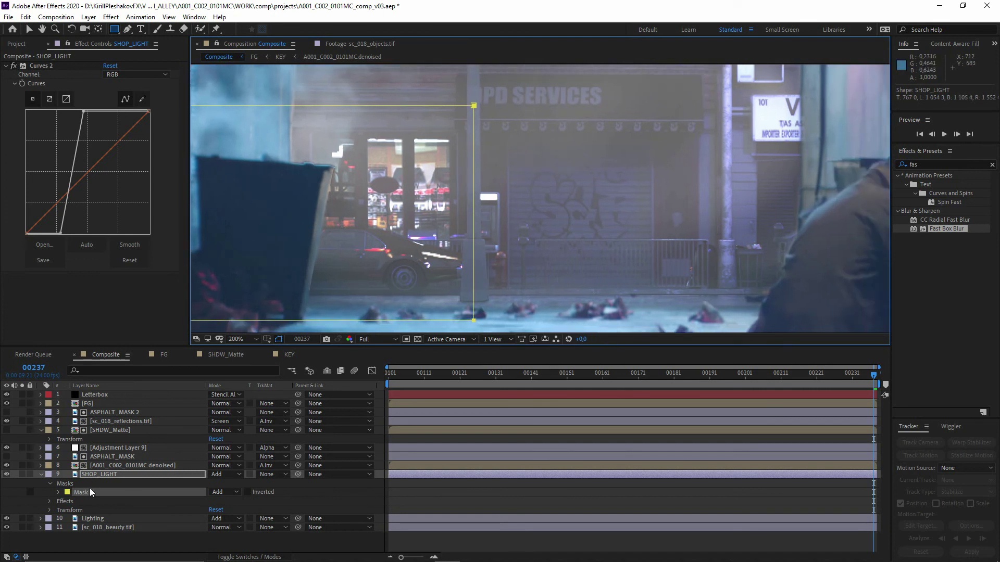
Solo SHOP_LIGHT and soften its Curves 2 contrast by moving the white point toward the highlights and the black point toward the shadows
left_click_drag(83, 111, 149, 111)
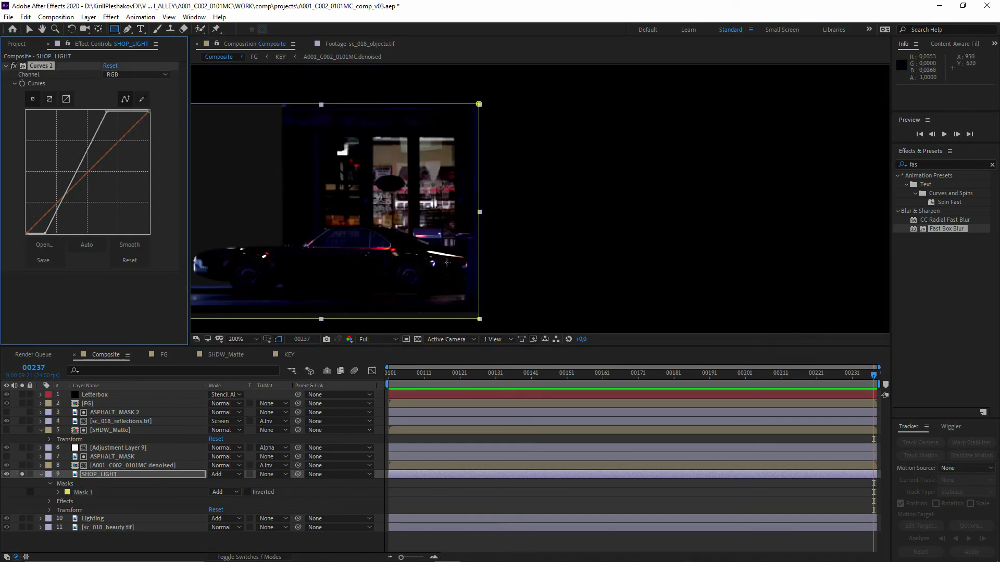
key("v")
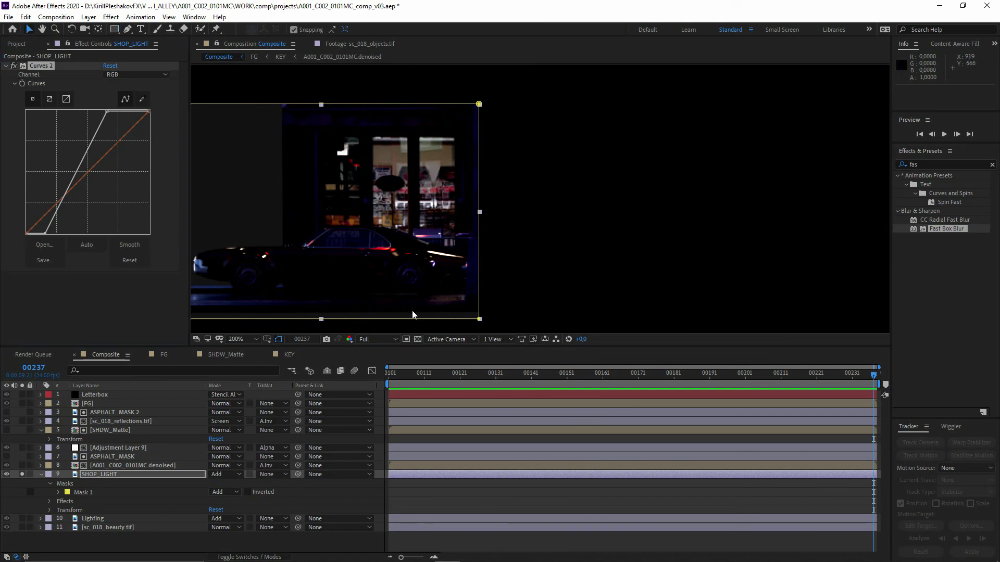
left_click_drag(338, 321, 349, 252)
key("ctrl+z")
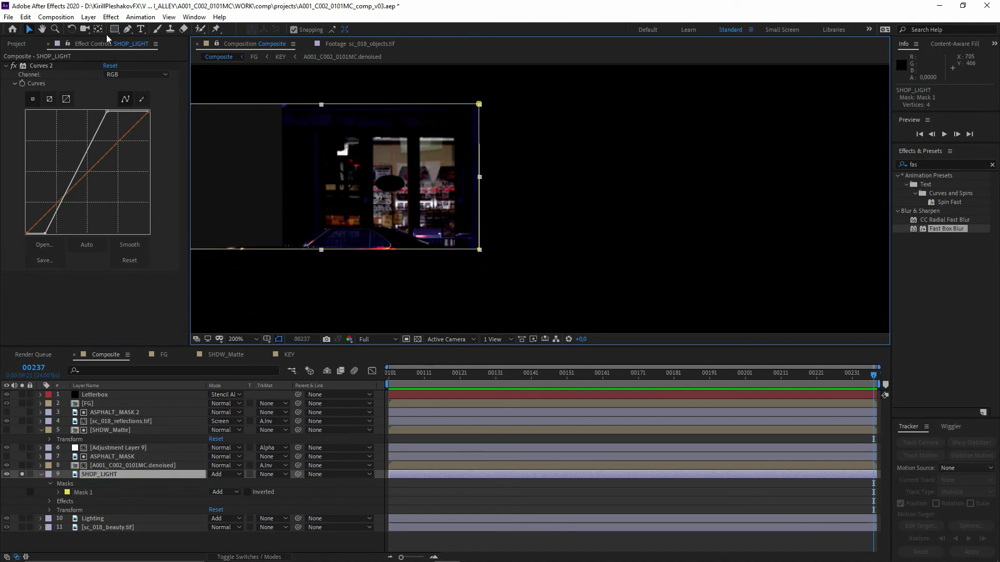
Draw a second mask over the parked car on SHOP_LIGHT and add points to follow the car's roof and hood outline
key("g")
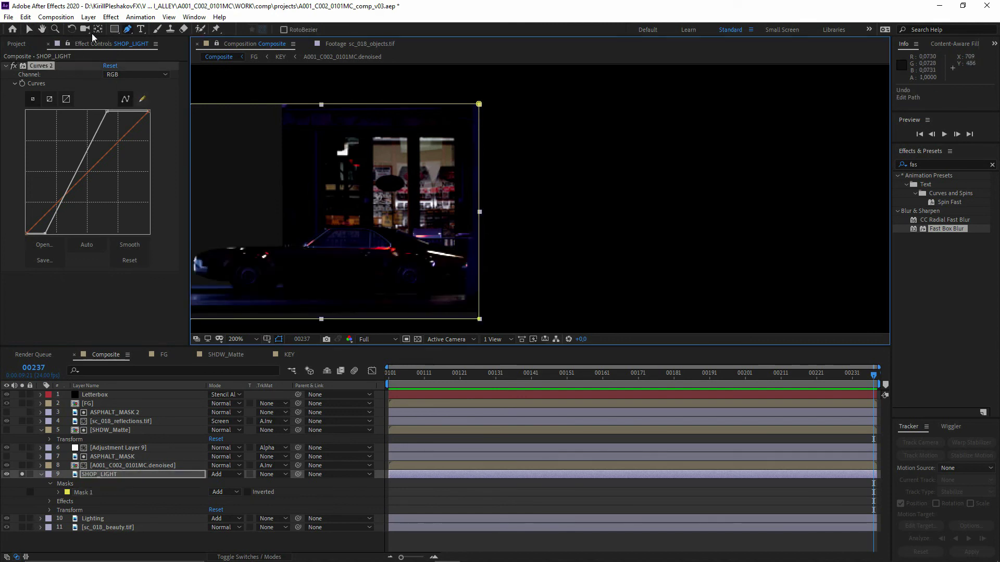
left_click(114, 29)
left_click_drag(472, 295, 165, 244)
key("g")
left_click(313, 244)
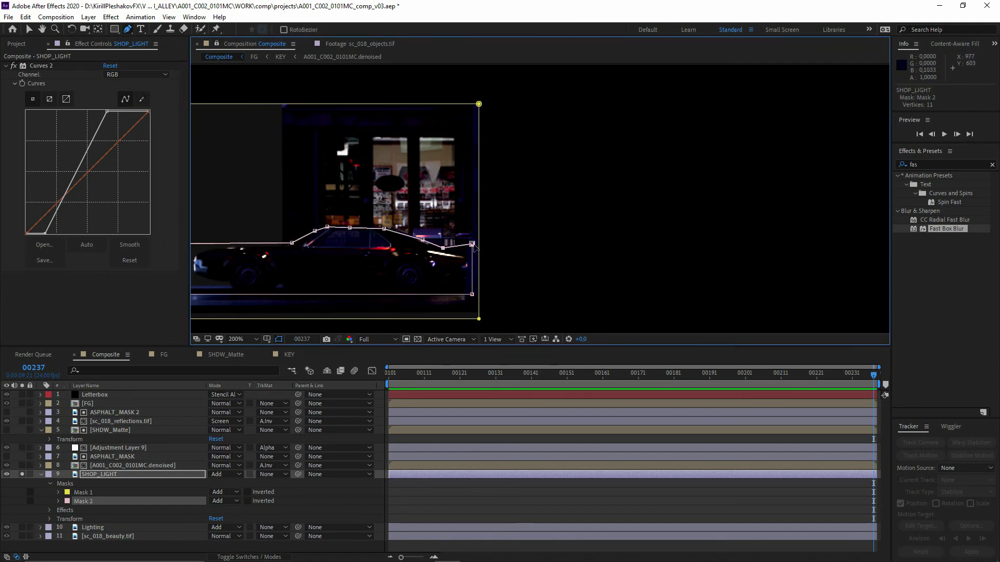
left_click_drag(473, 245, 472, 256)
left_click_drag(354, 230, 391, 219)
left_click_drag(393, 221, 371, 224)
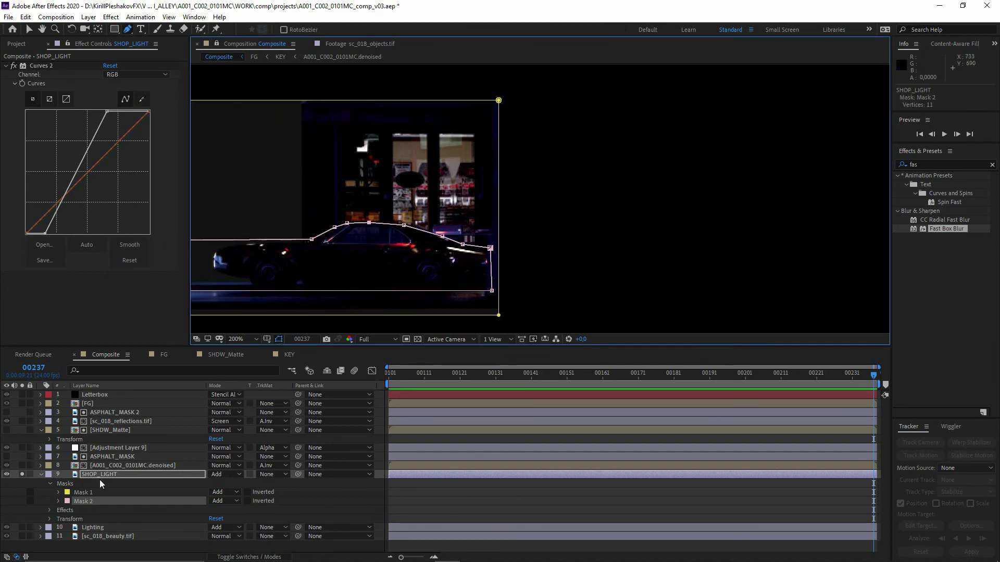
Set the car mask to Subtract with a Mask Opacity of 50%
left_click(225, 501)
left_click(235, 445)
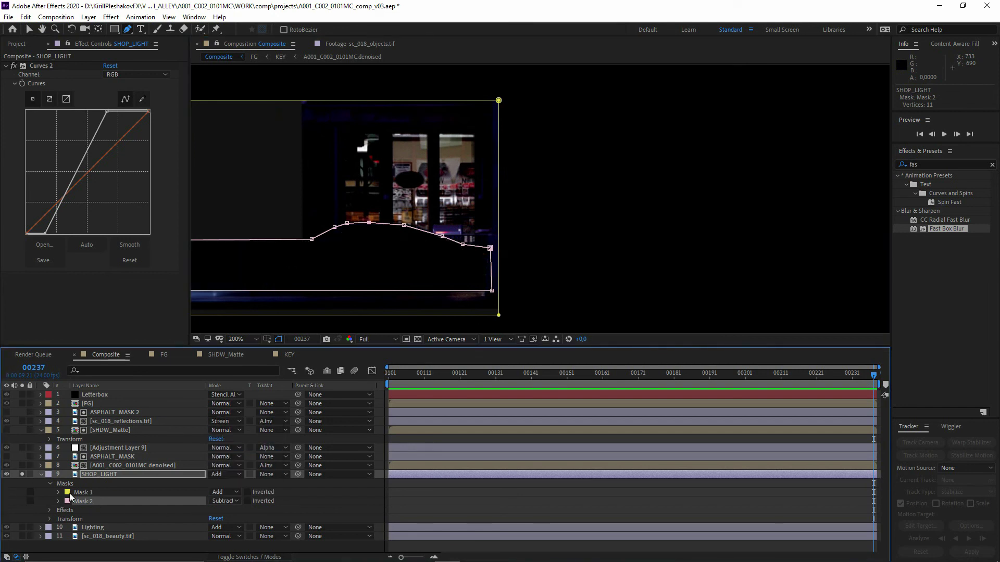
left_click(59, 502)
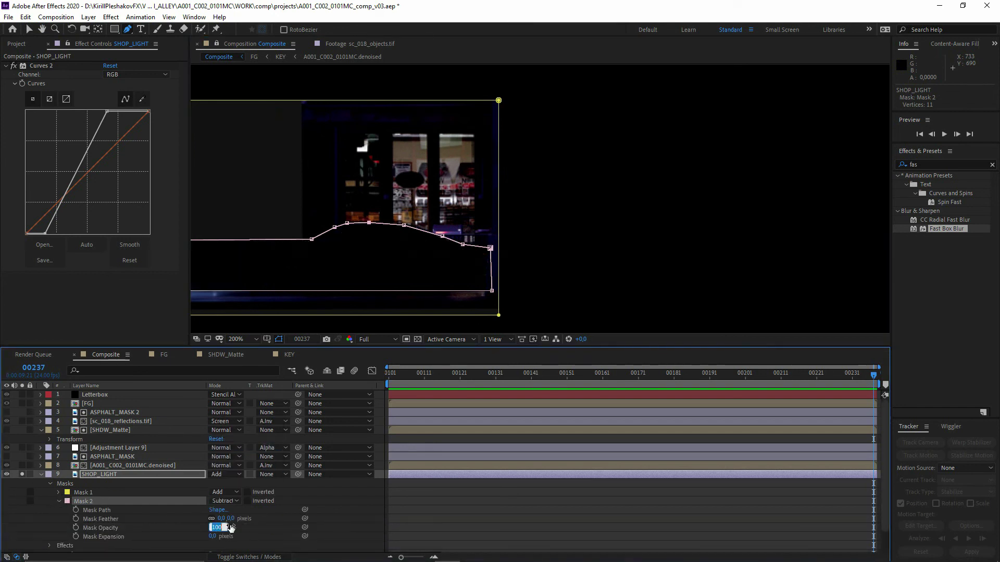
type("50")
key("Return")
left_click(391, 531)
left_click_drag(388, 305, 393, 310)
Feather both SHOP_LIGHT masks by 5 pixels and return to the full composite with the layer unsoloed and collapsed
left_click(94, 501)
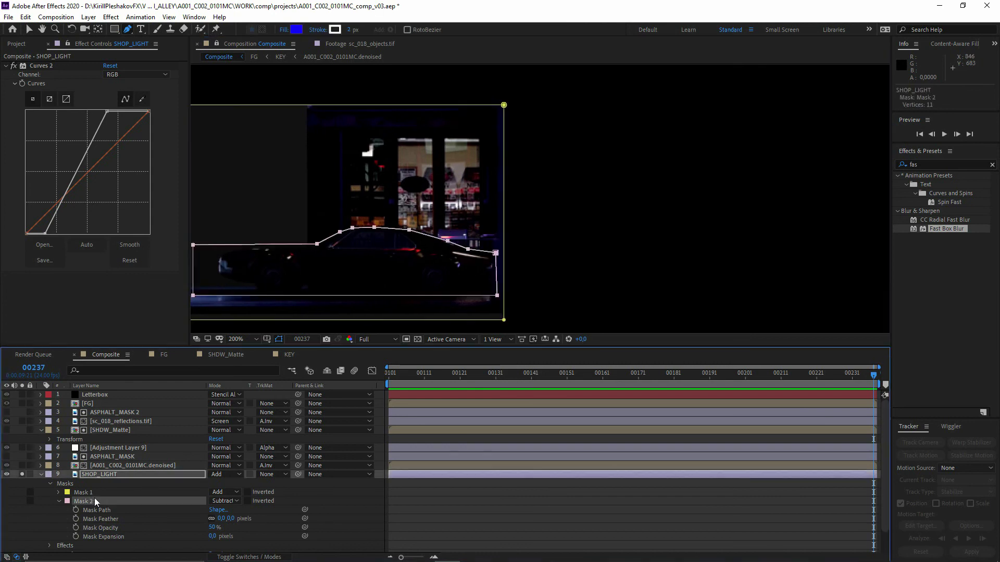
left_click(95, 493, "ctrl")
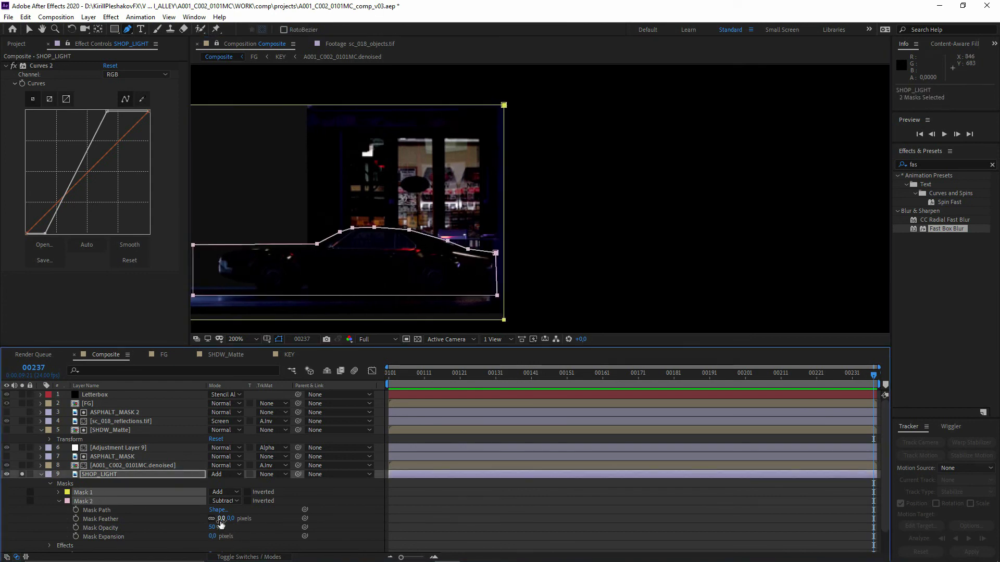
type("5")
key("Return")
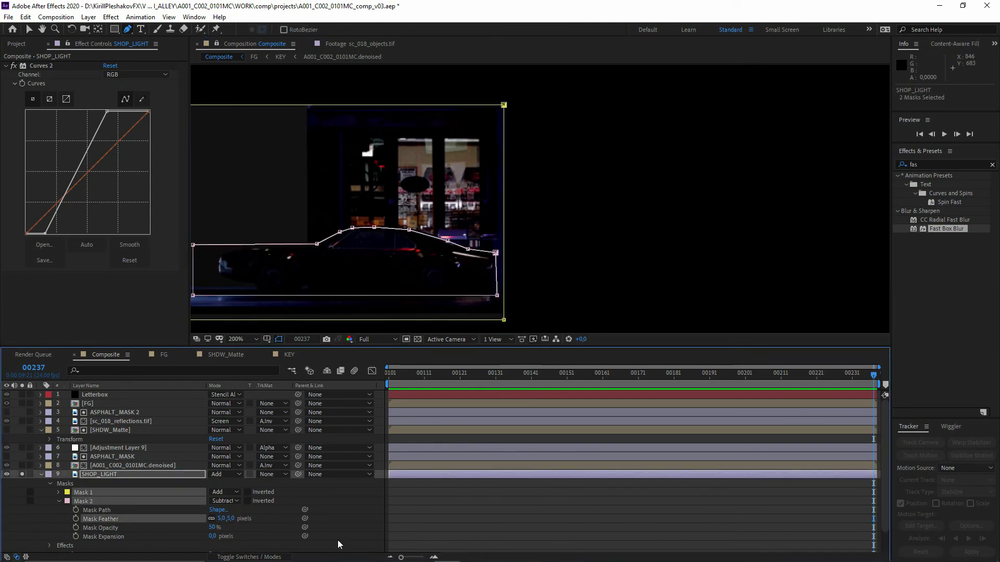
key("v")
left_click(95, 481)
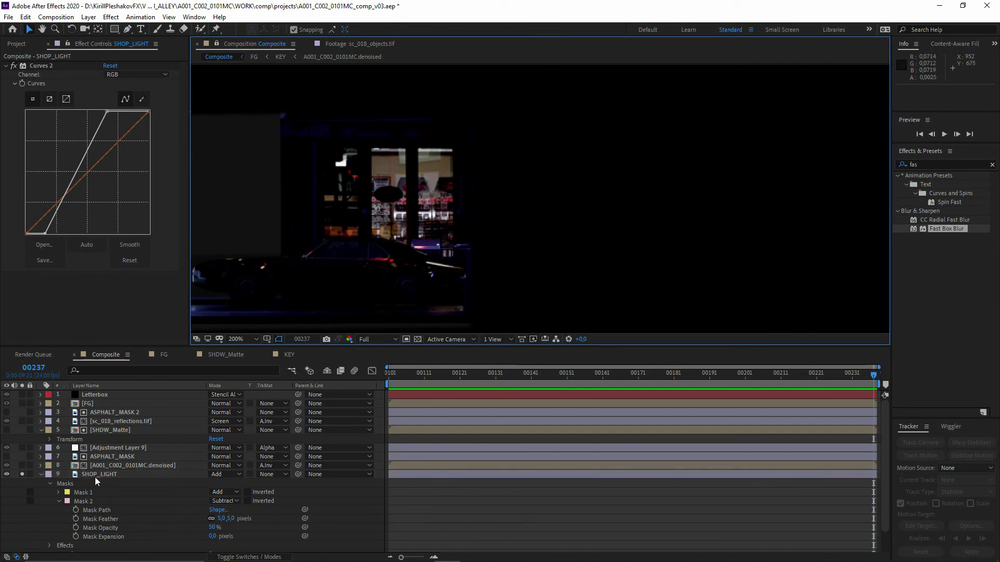
left_click(40, 475)
key("comma")
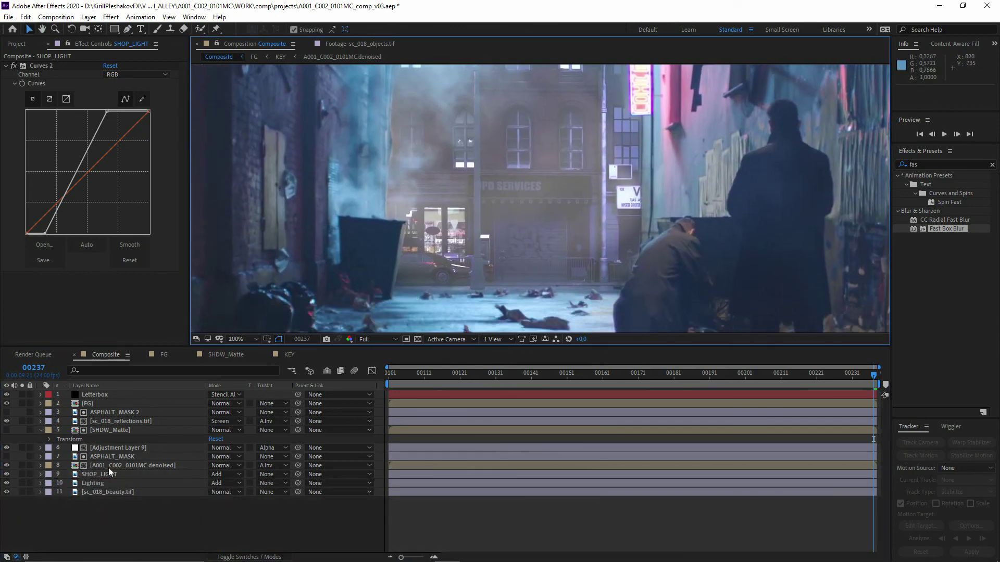
Expand the SHOP_LIGHT layer's properties and lower its layer Opacity to 17%
left_click(106, 474)
left_click(40, 474)
scroll(160, 512, "down", 2)
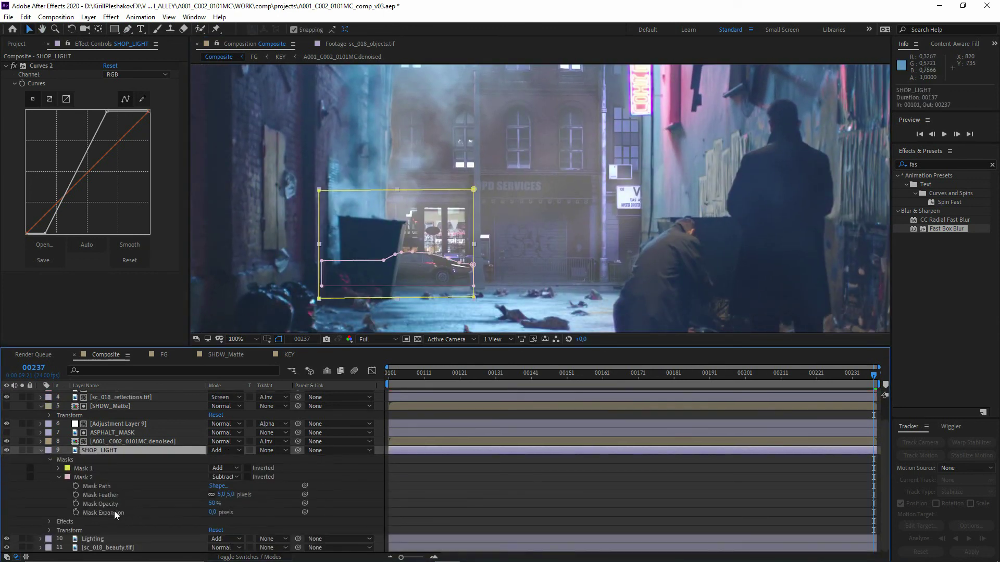
scroll(50, 532, "down", 2)
left_click(141, 505)
scroll(523, 252, "down", 1)
left_click_drag(522, 252, 506, 221)
scroll(516, 257, "up", 1)
Expand the Lighting layer's transform properties and try an Opacity of 50%
left_click(44, 540)
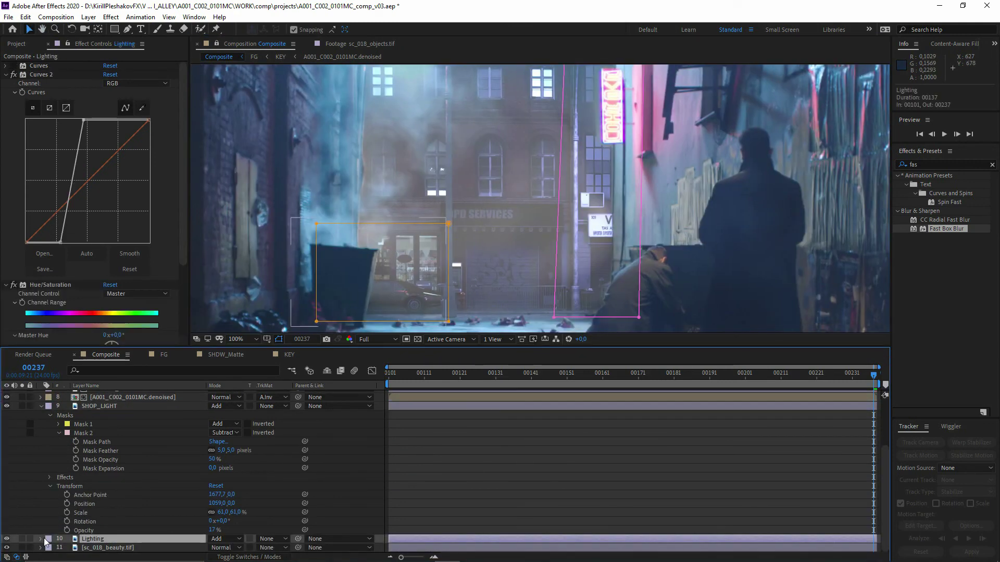
left_click(41, 539)
scroll(114, 524, "down", 4)
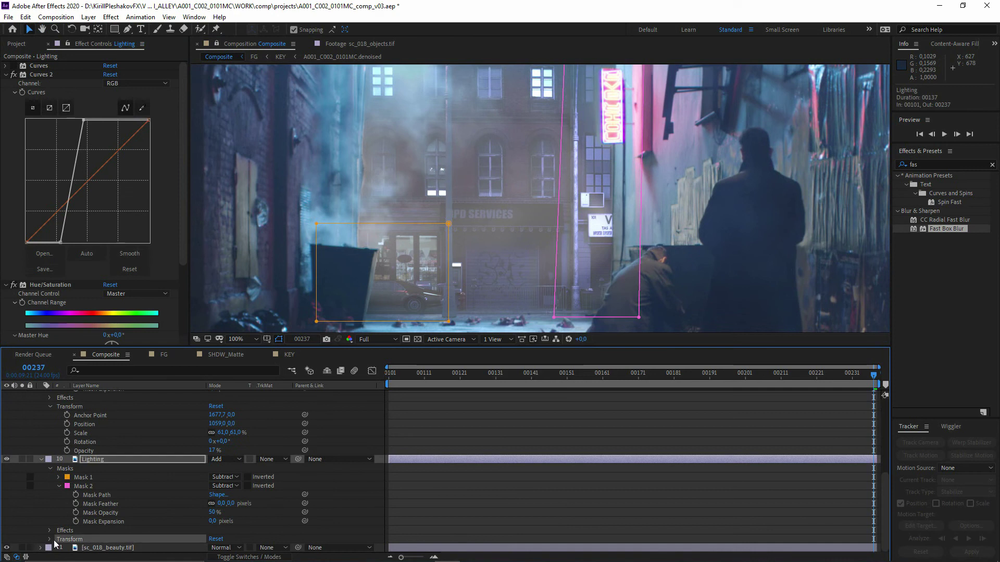
left_click(50, 540)
scroll(83, 545, "down", 3)
left_click_drag(214, 541, 211, 542)
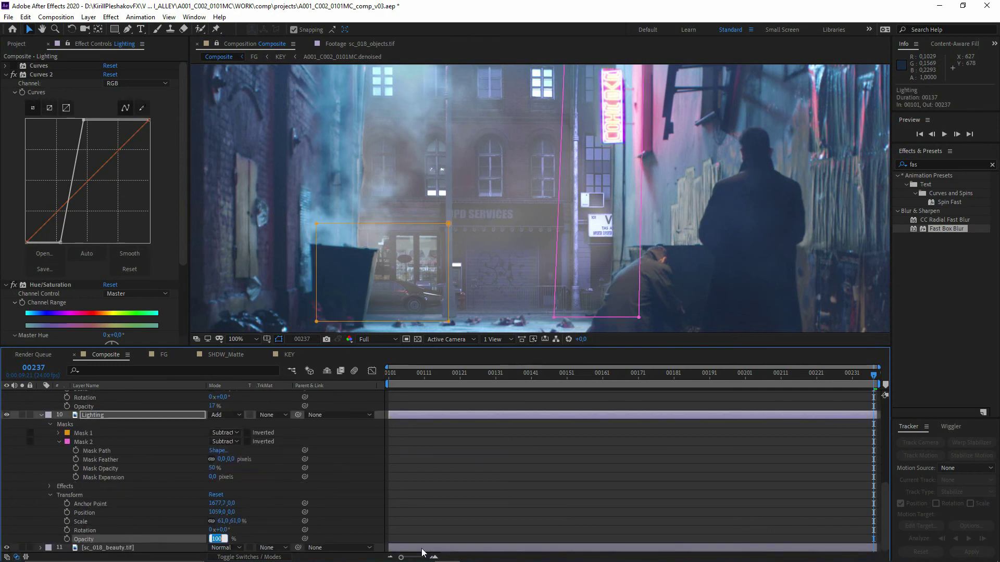
left_click(346, 526)
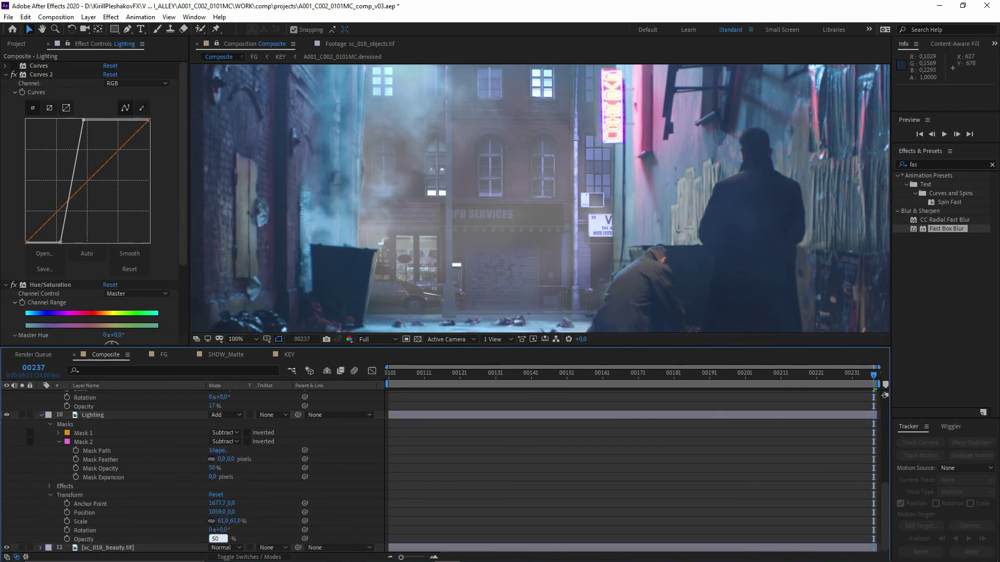
key("Return")
Set the Lighting layer's Opacity to 75%
mouse_move(252, 560)
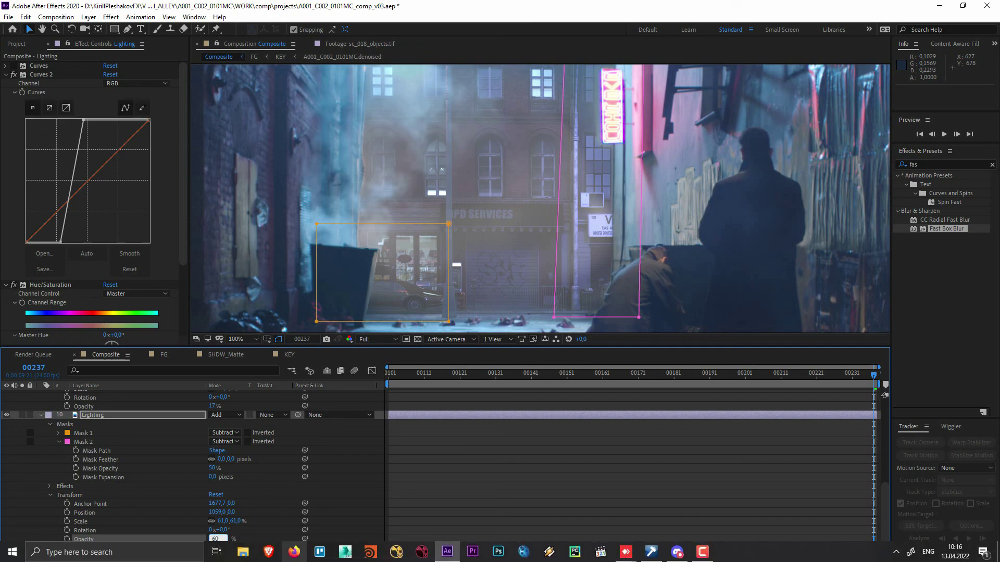
left_click(271, 534)
type("75")
key("Return")
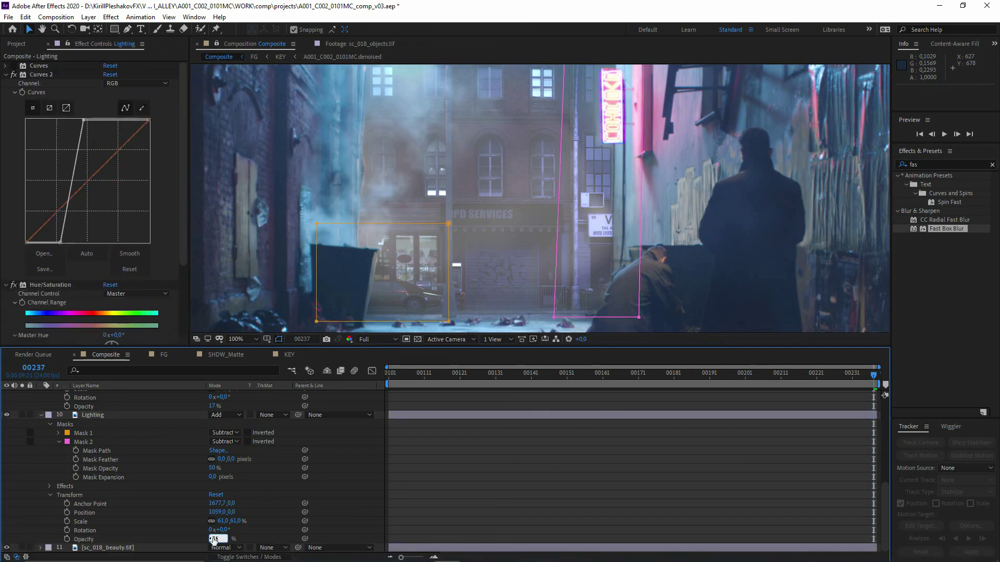
left_click(293, 499)
Inspect the shopfront and street area of the composite up close and save the project
scroll(540, 243, "down", 1)
left_click_drag(524, 265, 537, 169)
scroll(515, 248, "up", 1)
scroll(517, 249, "down", 1)
scroll(518, 249, "up", 1)
scroll(502, 260, "up", 2)
scroll(536, 175, "down", 1)
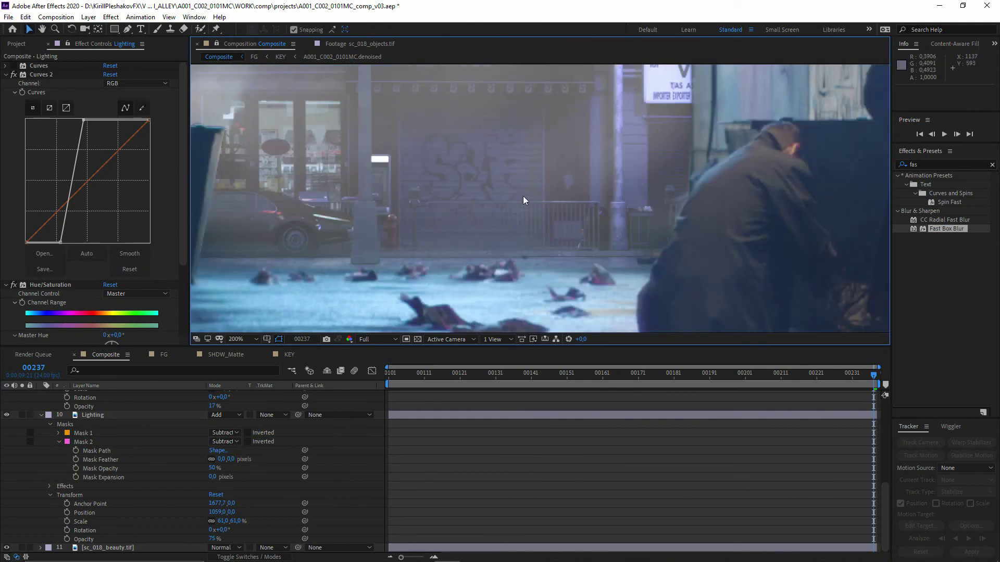
key("ctrl+s")
Search the effects for "camer" and collapse the Lighting, SHOP_LIGHT and SHDW_Matte layers
scroll(522, 208, "down", 2)
scroll(519, 234, "up", 1)
left_click_drag(519, 237, 516, 248)
left_click(922, 164)
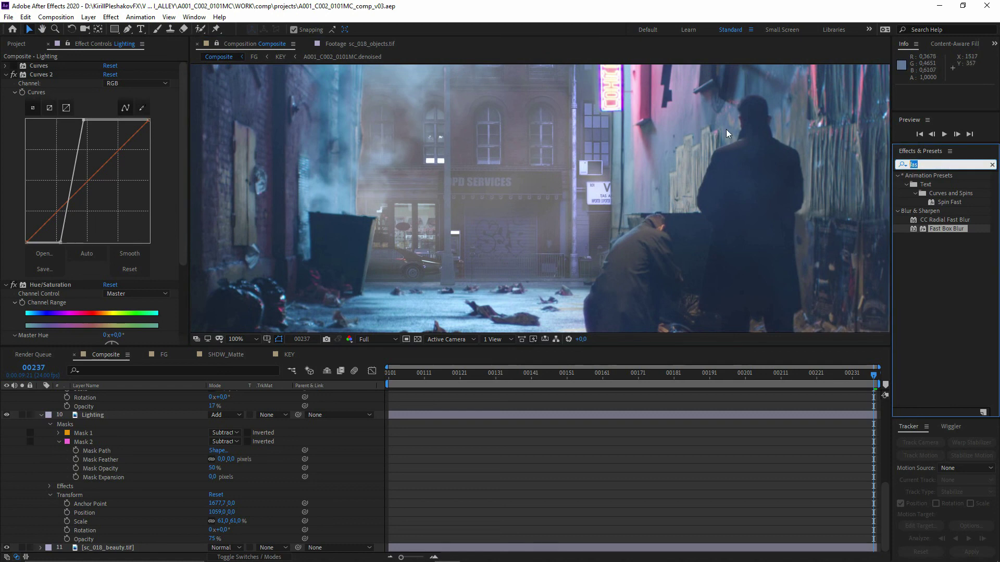
type("camer")
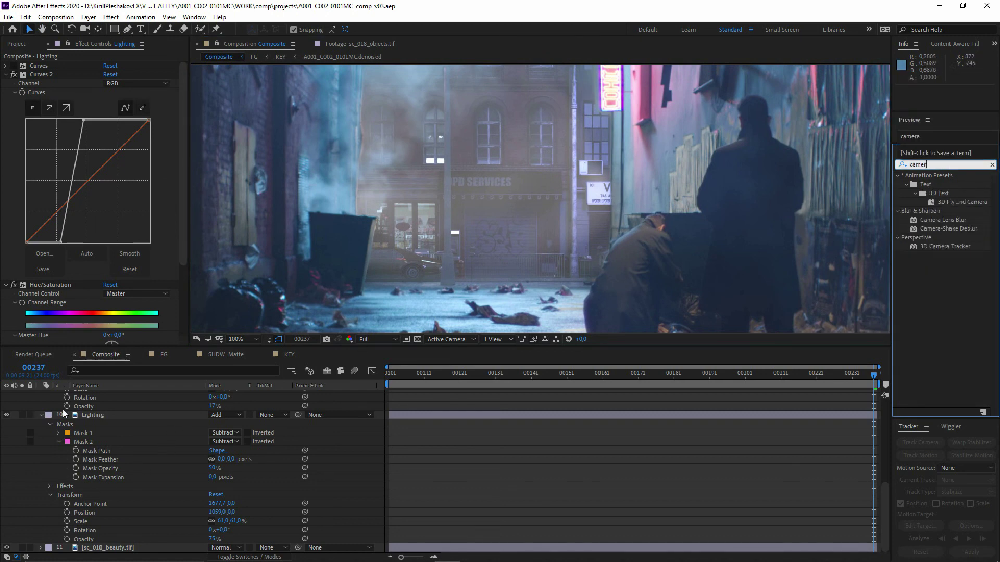
left_click(42, 415)
left_click(42, 408)
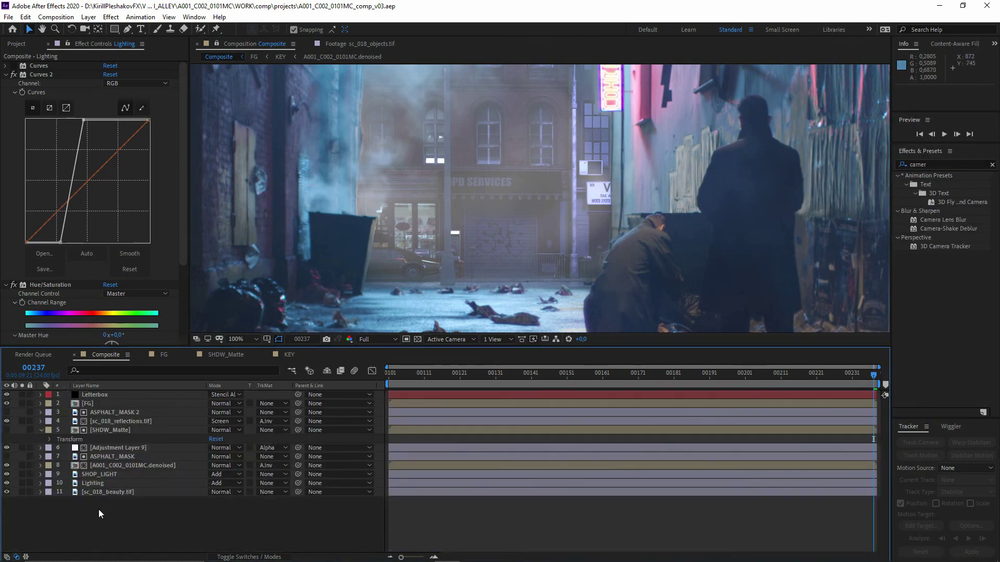
left_click(43, 430)
Create a new adjustment layer and place it directly beneath the FG layer
right_click(125, 520)
mouse_move(144, 407)
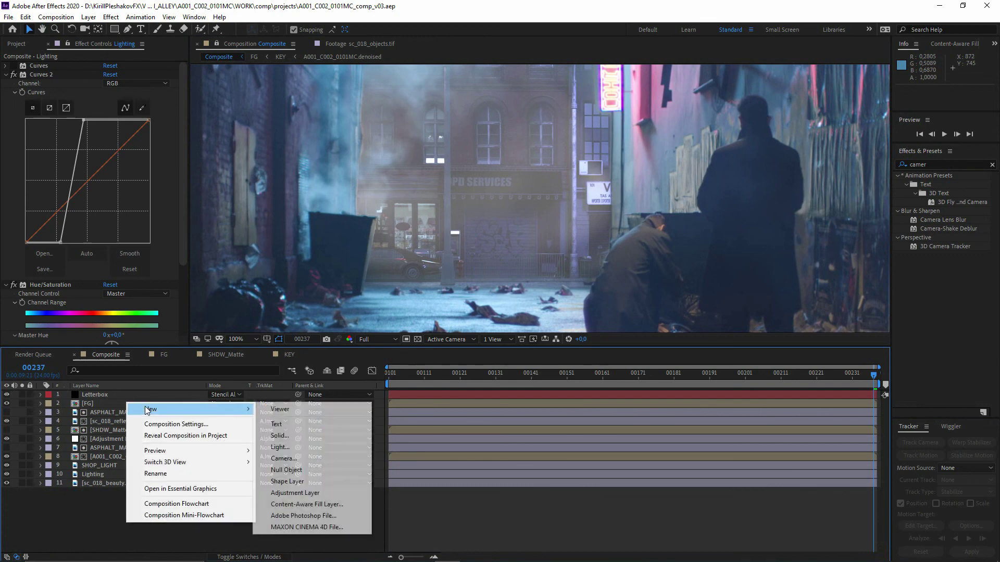
left_click(283, 491)
left_click_drag(136, 498, 129, 422)
Apply Camera Lens Blur to the new adjustment layer with a Blur Radius of 1
left_click_drag(942, 220, 93, 206)
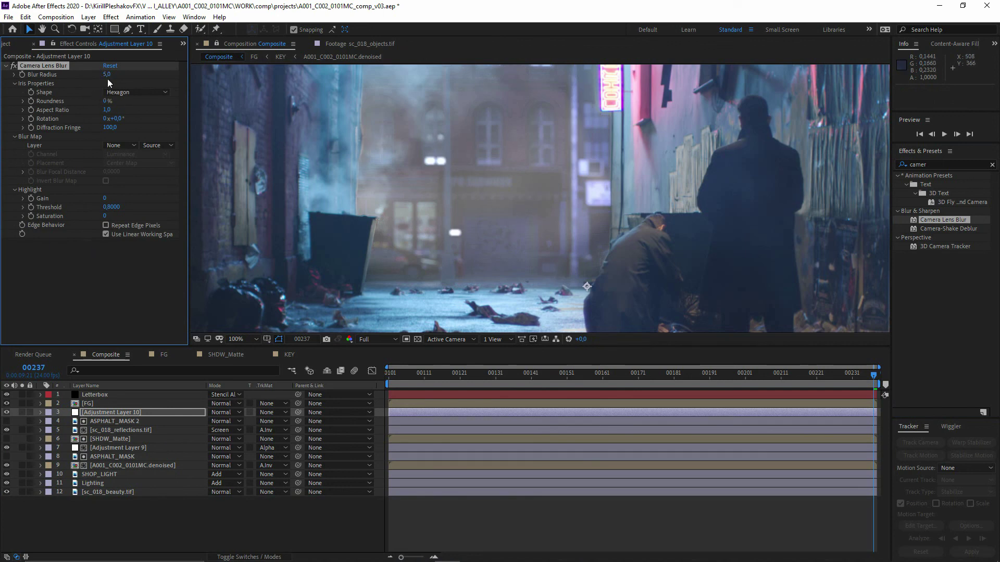
type("1")
key("Return")
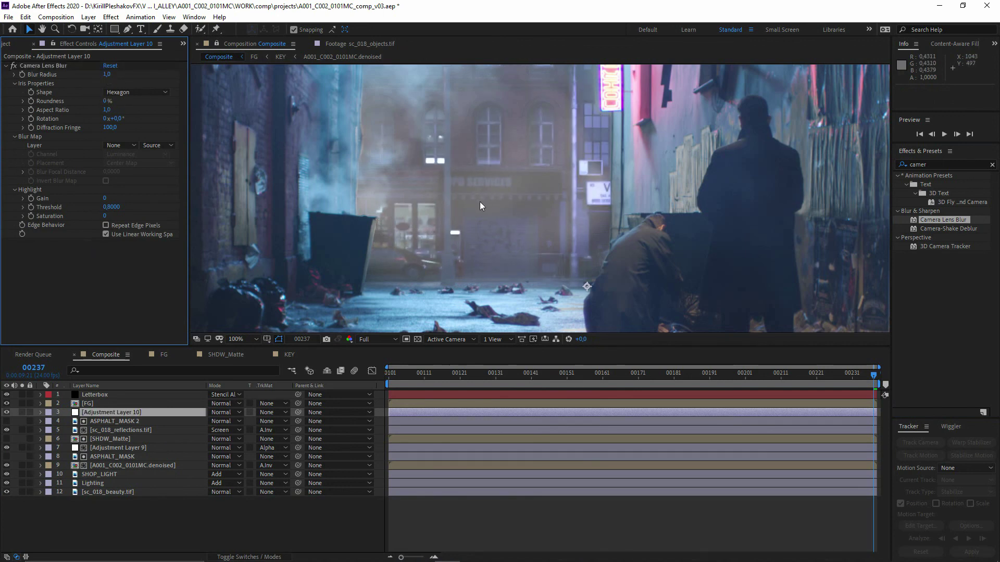
scroll(480, 229, "up", 3)
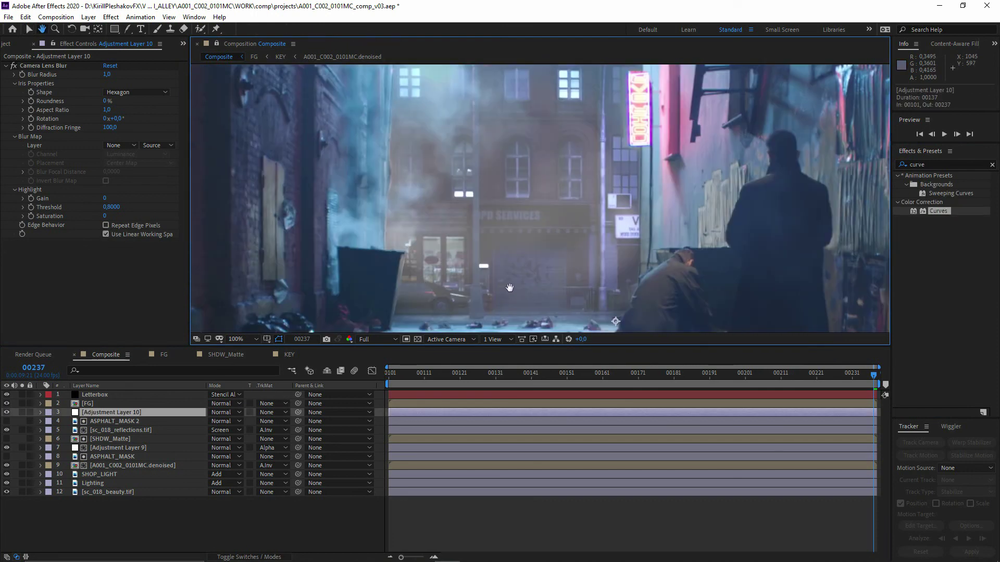
mouse_move(510, 288)
left_mouse_down()
mouse_move(519, 300)
mouse_move(518, 276)
left_mouse_up()
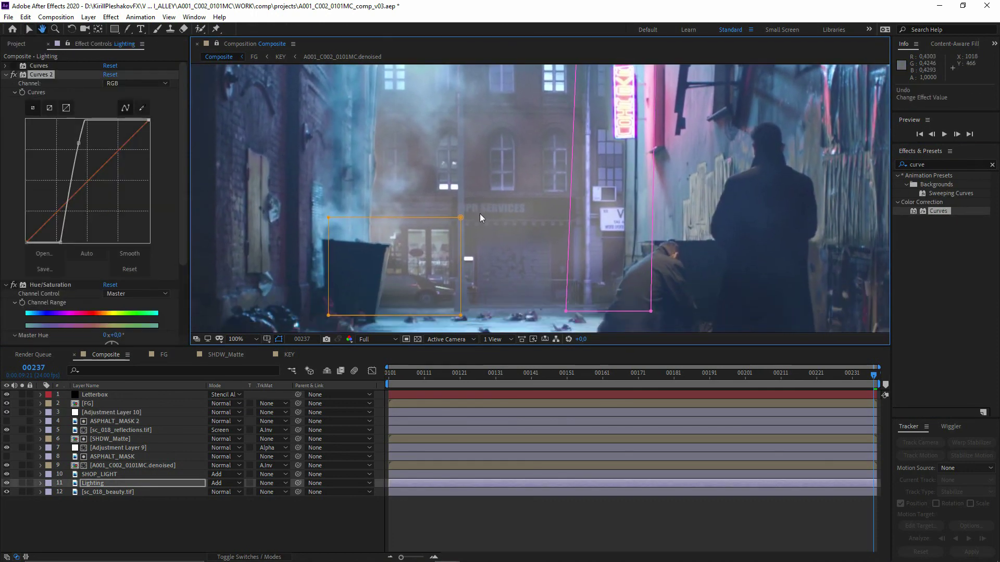
Draw a rectangular mask on the Lighting layer around the lamp post and shop sign, and set it to Subtract
key("q")
left_click_drag(425, 150, 513, 275)
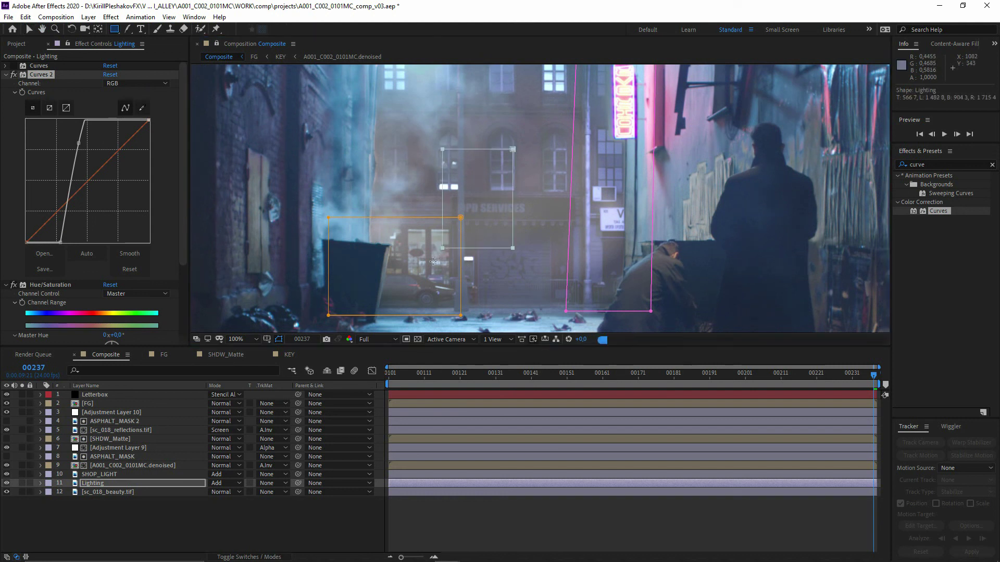
left_click(40, 484)
scroll(196, 543, "down", 2)
left_click(223, 521)
left_click(223, 463)
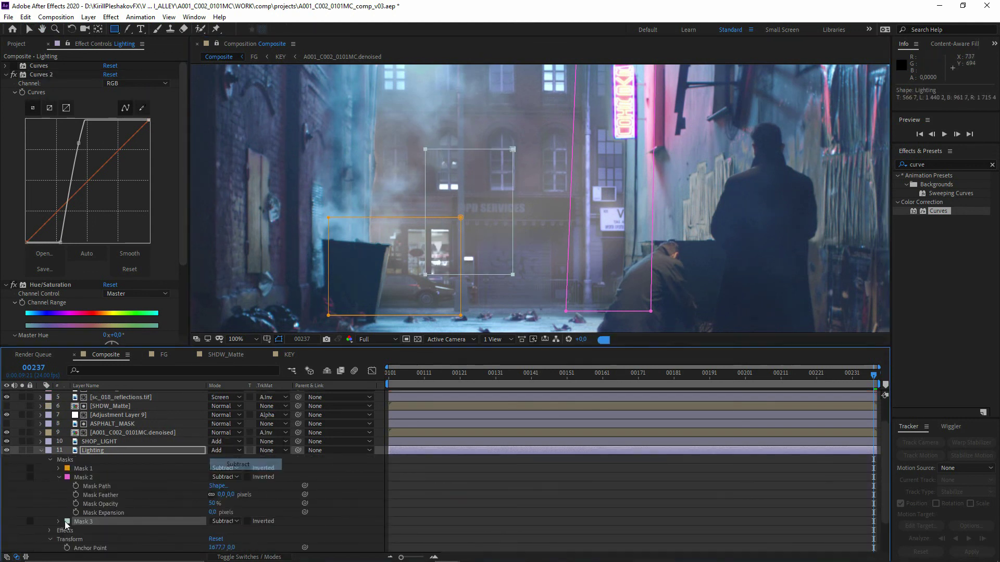
Set Mask 3's opacity on the Lighting layer to 50%, check the full frame and return to the Selection tool
left_click(58, 521)
scroll(213, 544, "down", 1)
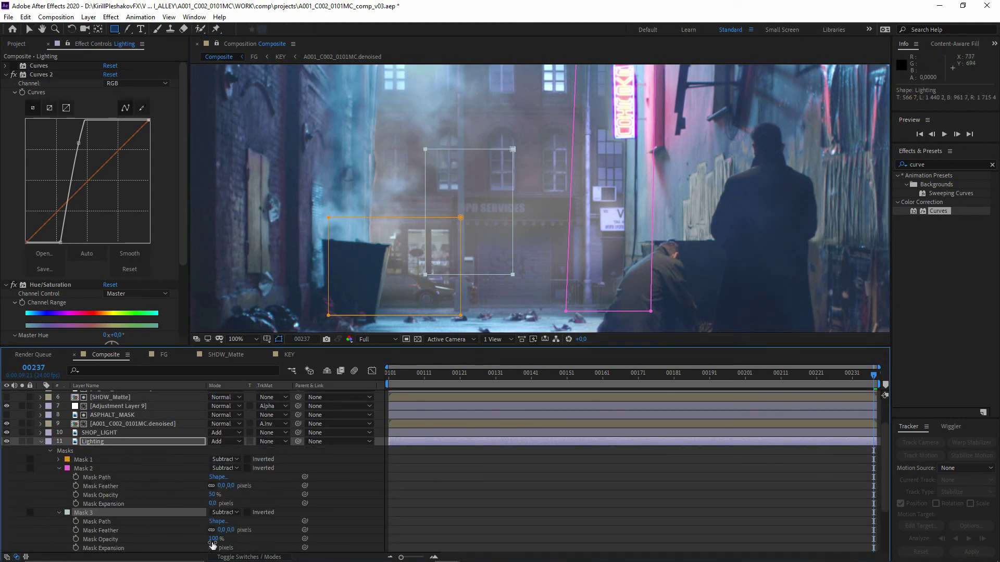
left_click(338, 523)
left_click_drag(485, 229, 477, 234)
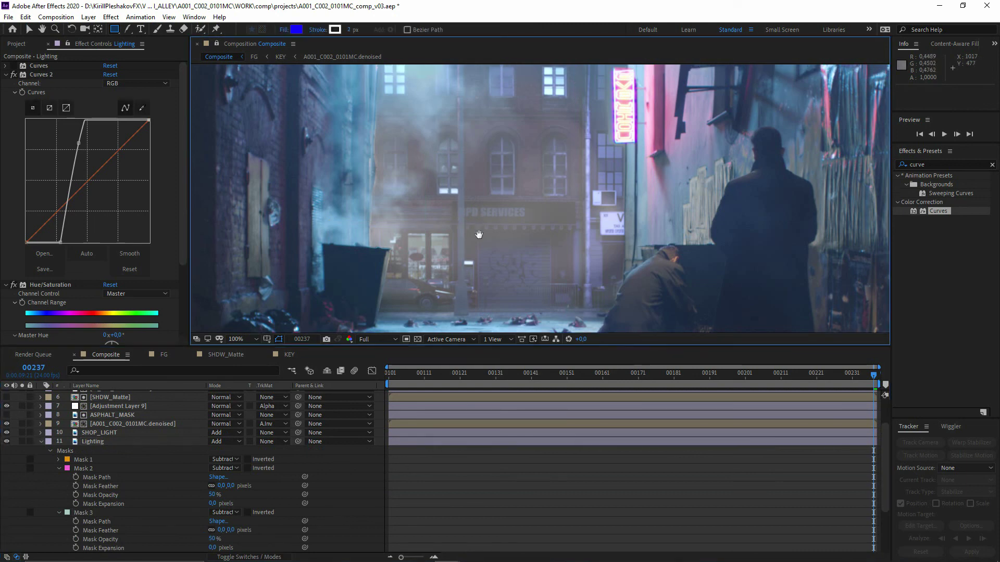
scroll(477, 234, "down", 1)
left_click_drag(353, 152, 346, 124)
key("q")
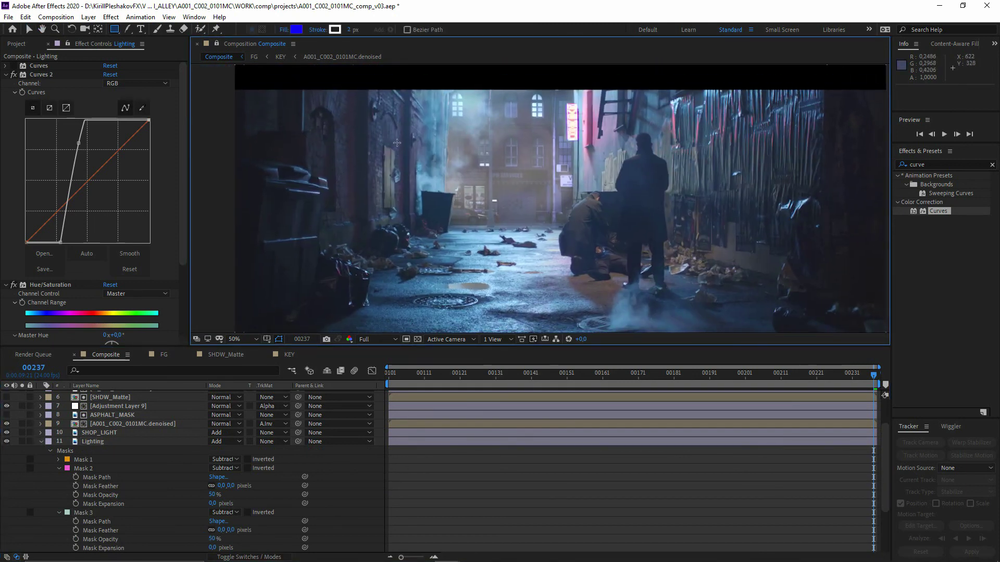
left_click(30, 31)
left_click_drag(413, 316, 392, 310)
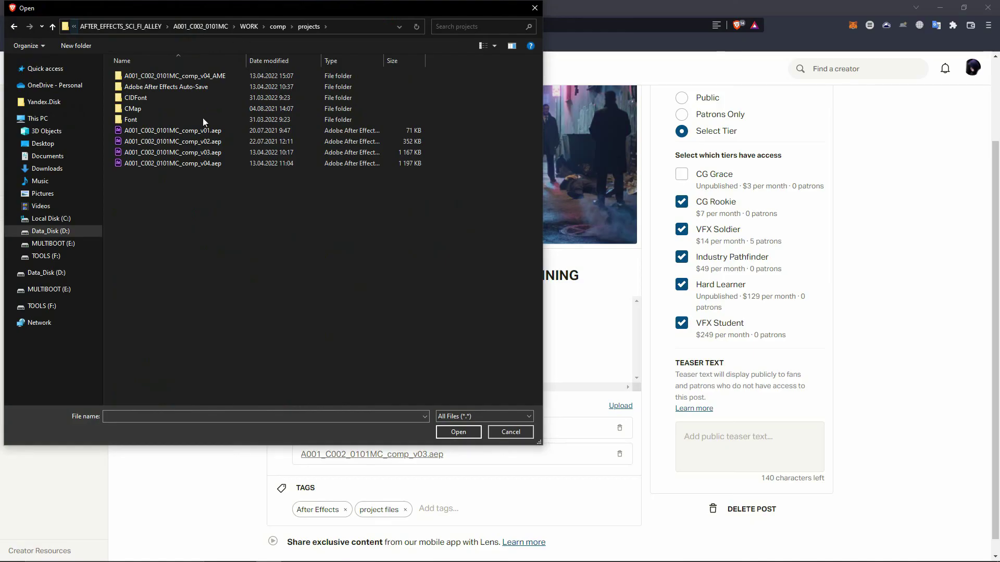
Attach A001_C002_0101MC_comp_v04.aep to the Patreon post on the SCI-FI Alley training and save the post
double_click(190, 161)
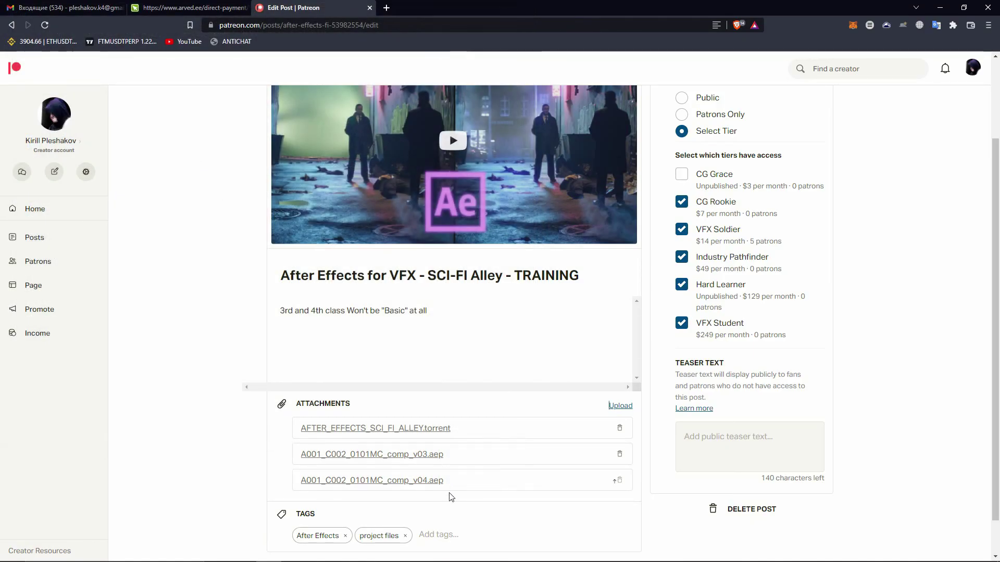
scroll(404, 455, "down", 1)
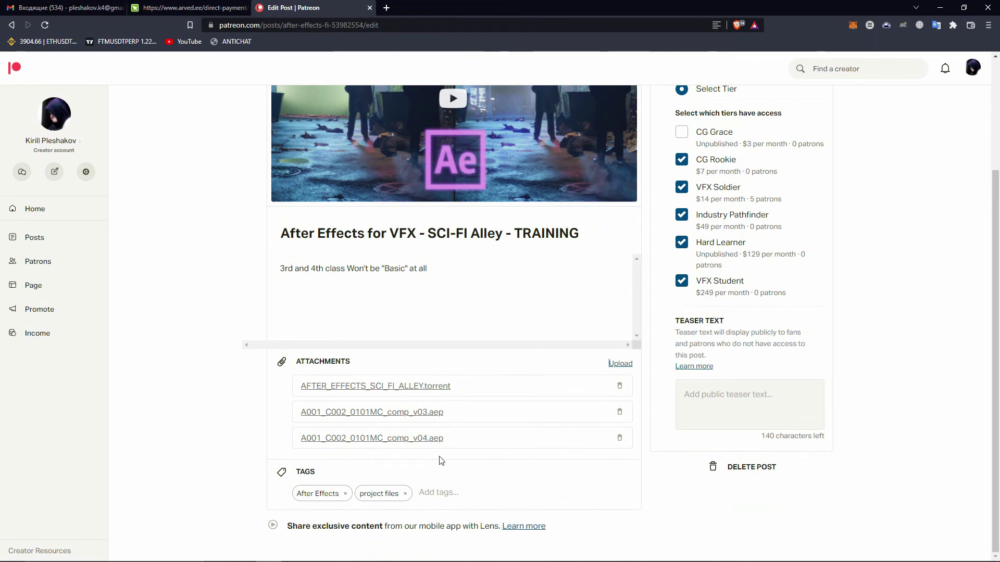
scroll(430, 463, "up", 3)
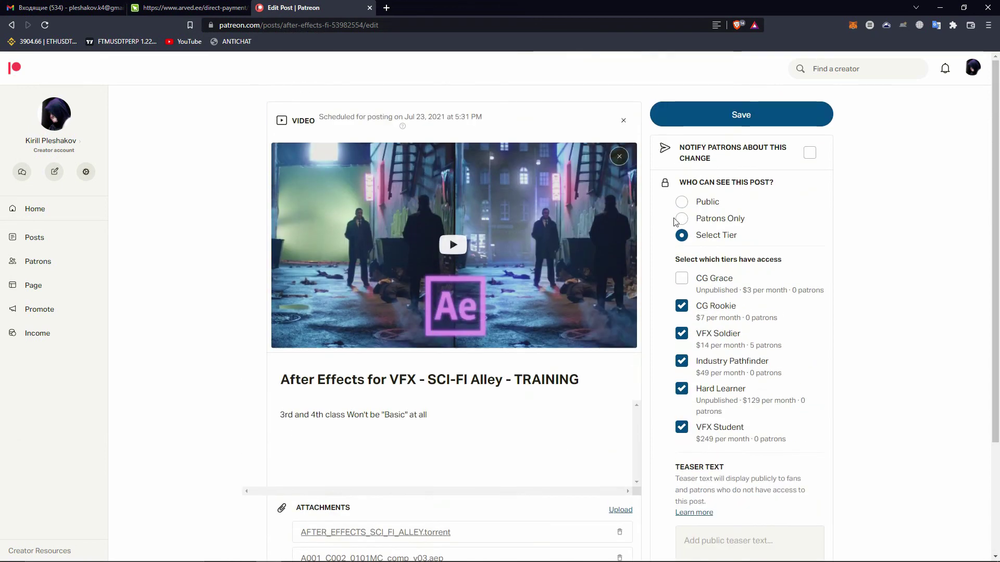
left_click(739, 114)
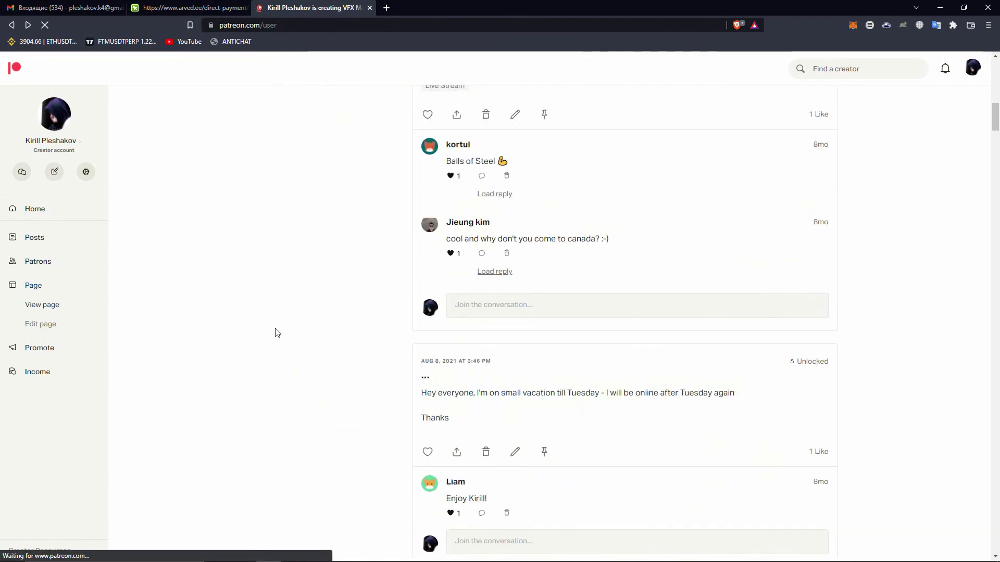
Find the After Effects for VFX - SCI-FI Alley - TRAINING post on the creator page and check its attachments
scroll(277, 336, "down", 14)
scroll(395, 361, "down", 17)
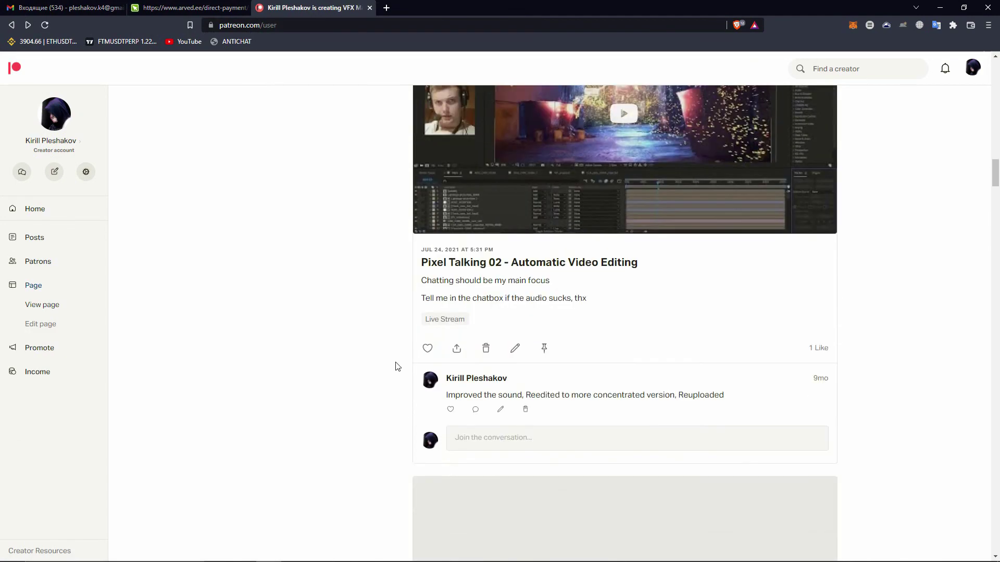
scroll(393, 361, "up", 4)
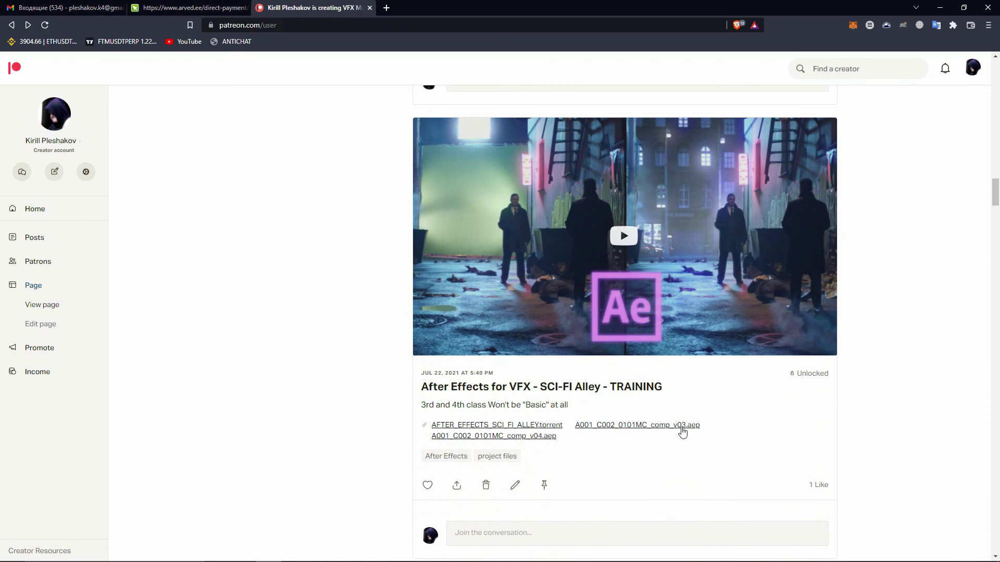
scroll(680, 430, "up", 1)
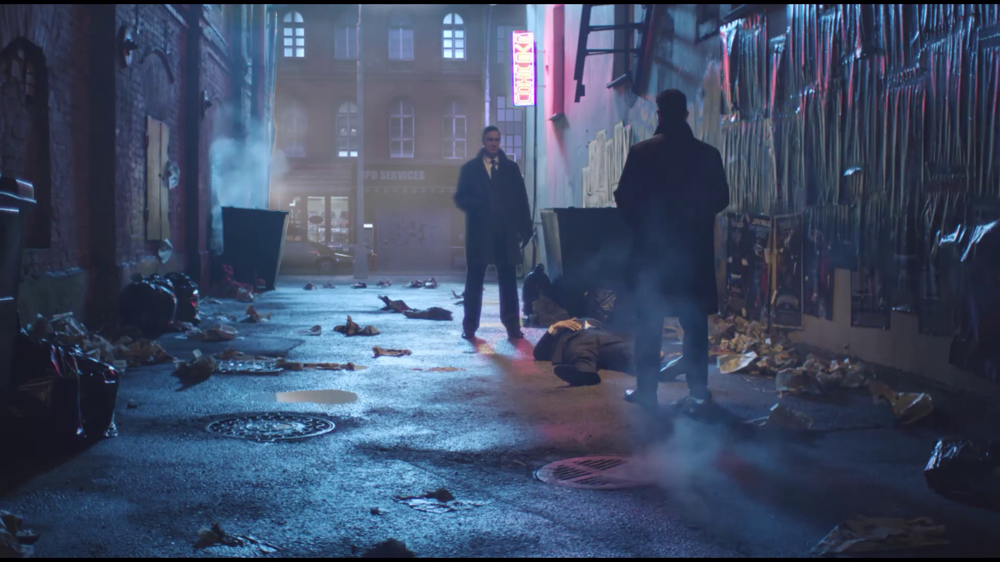